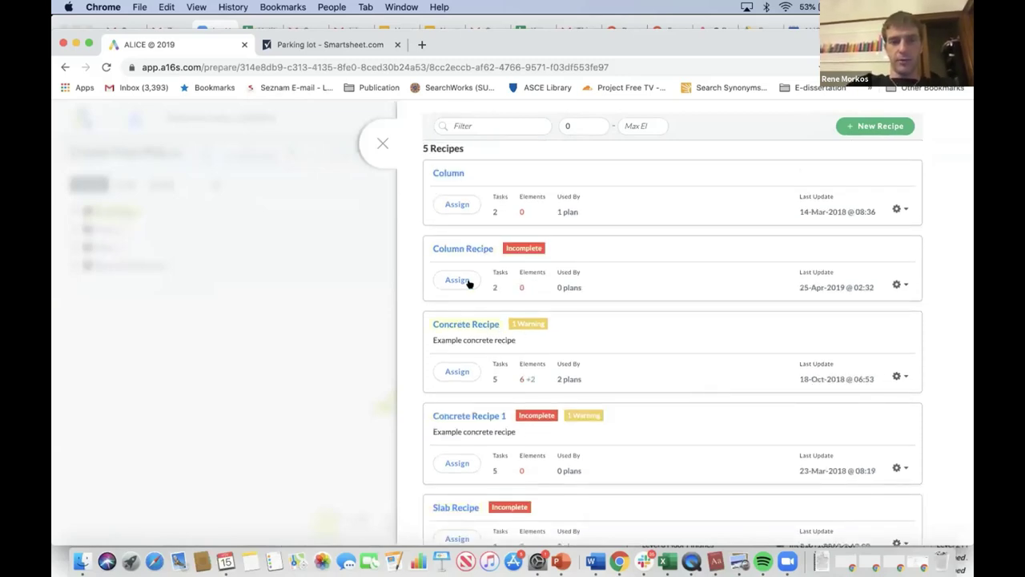
- Open Concrete Recipe and remove the Concrete material from its Install rebar task
scroll(472, 243, up, 1)
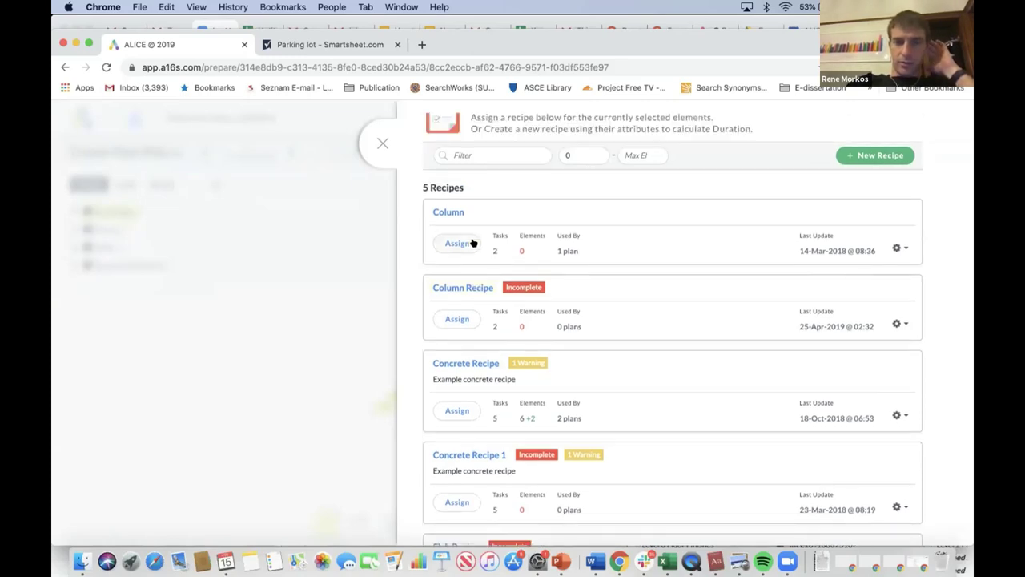
click(473, 360)
scroll(550, 410, up, 1)
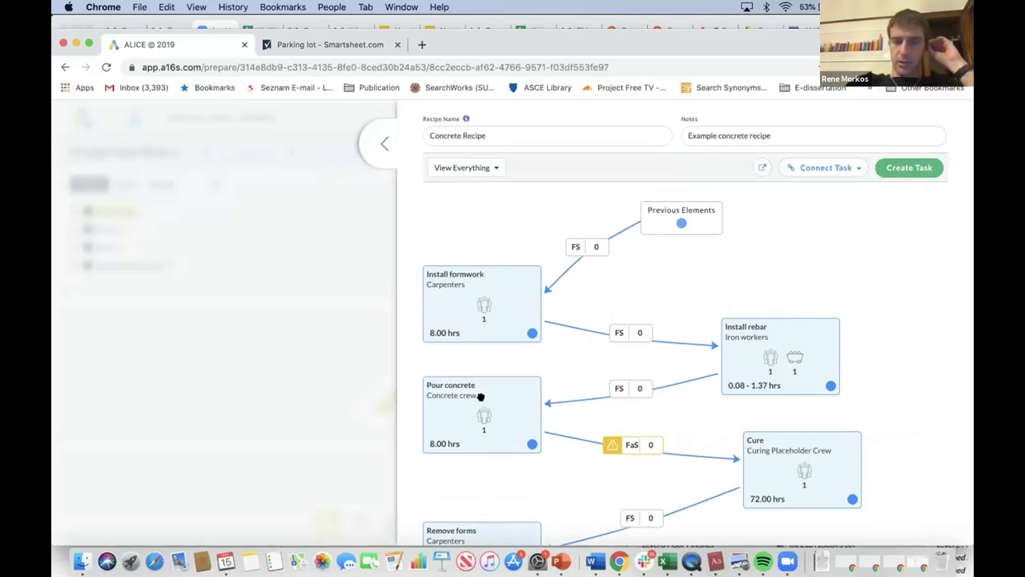
scroll(769, 478, down, 2)
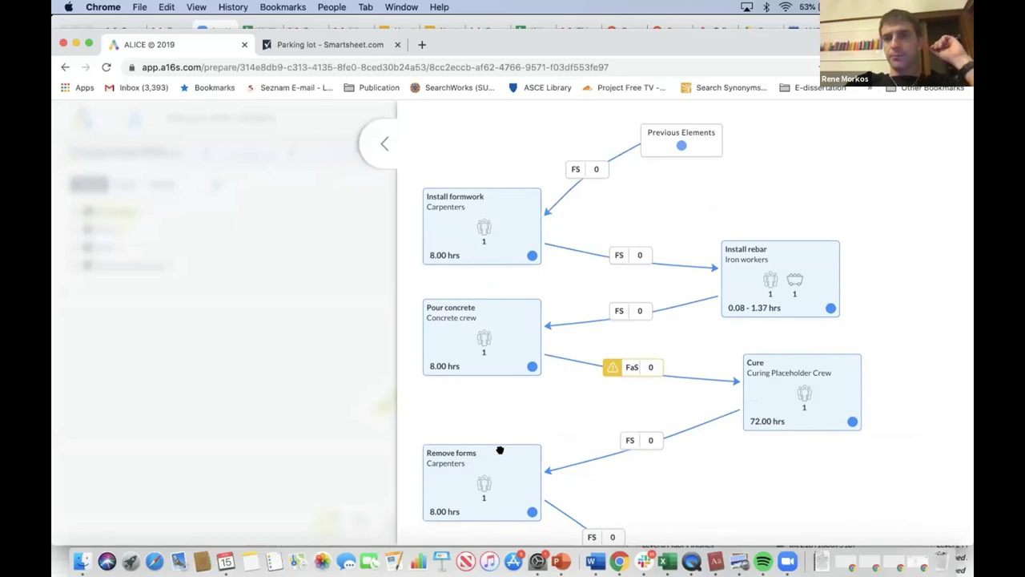
click(830, 307)
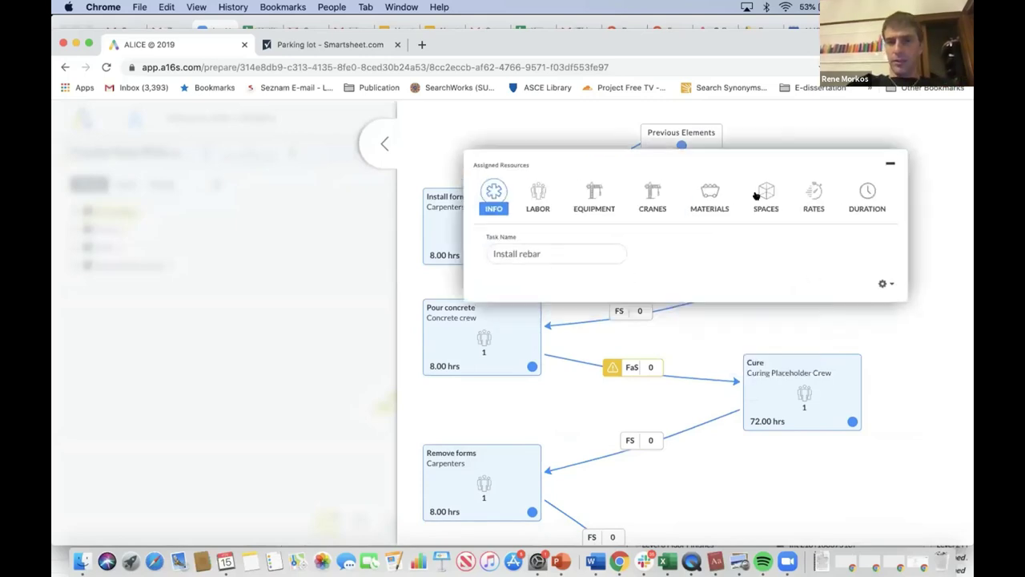
click(710, 190)
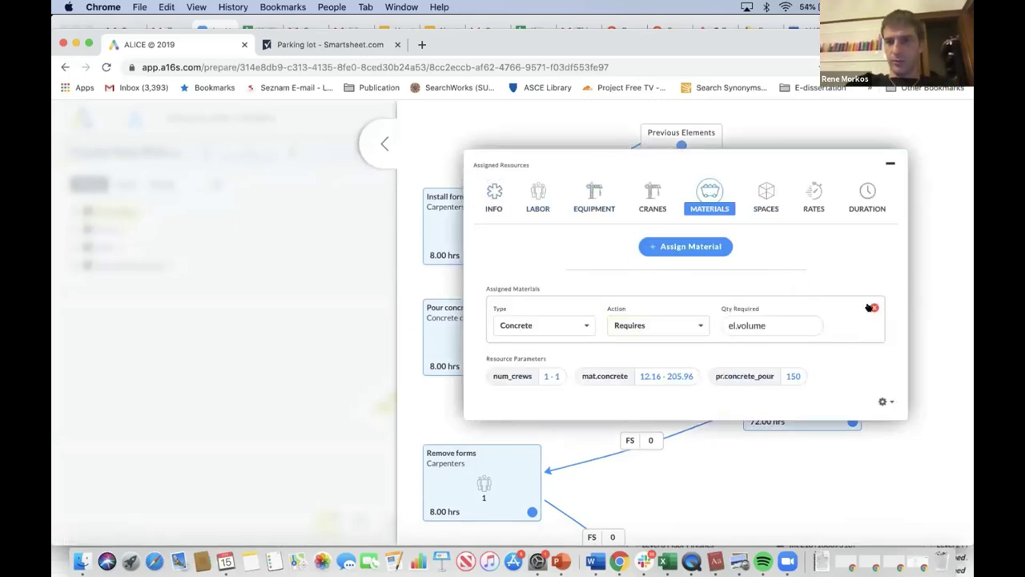
click(873, 308)
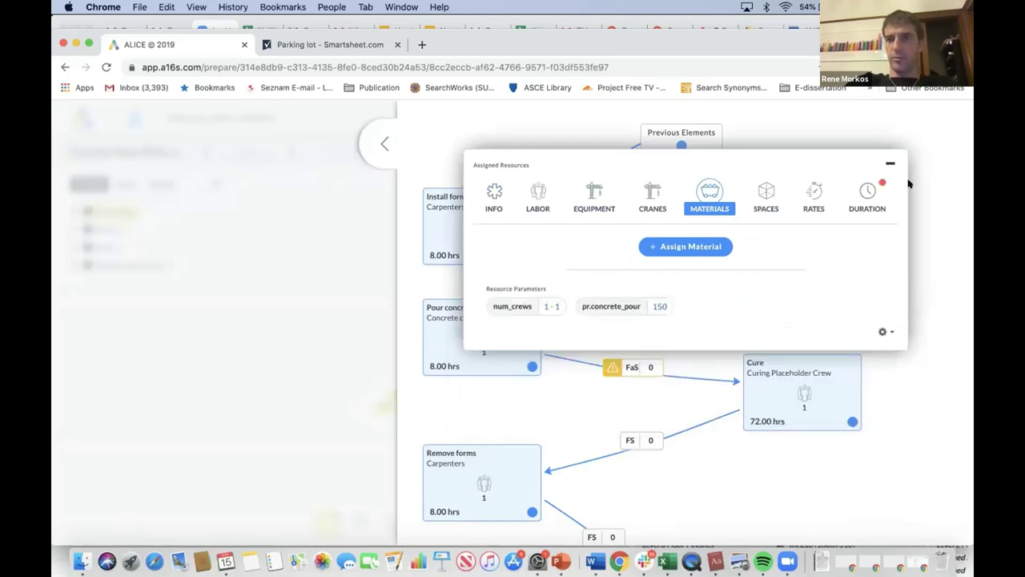
- Set the Install rebar task's duration formula to 2*8
click(865, 193)
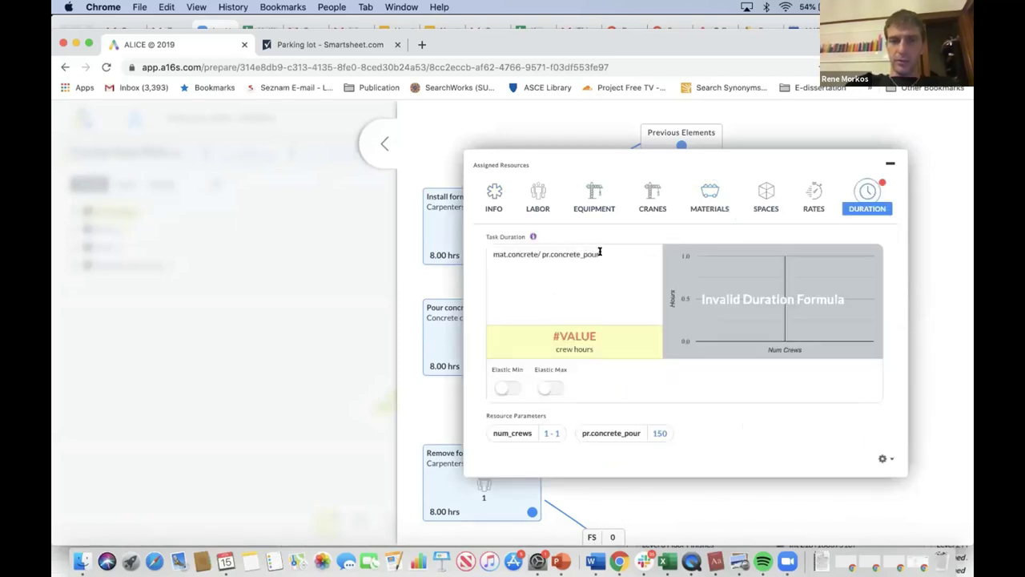
click(439, 249)
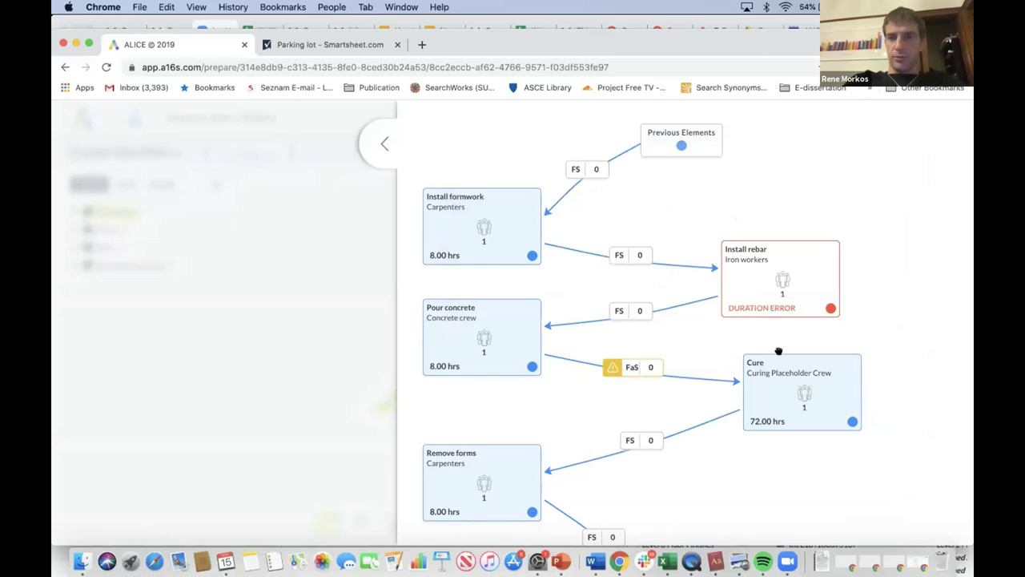
click(829, 304)
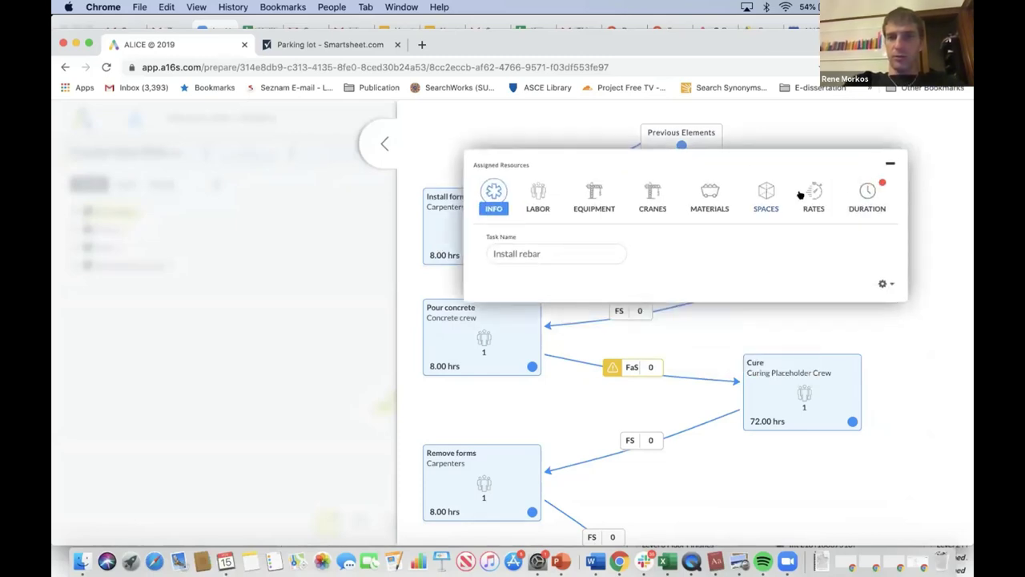
click(868, 192)
click(555, 252)
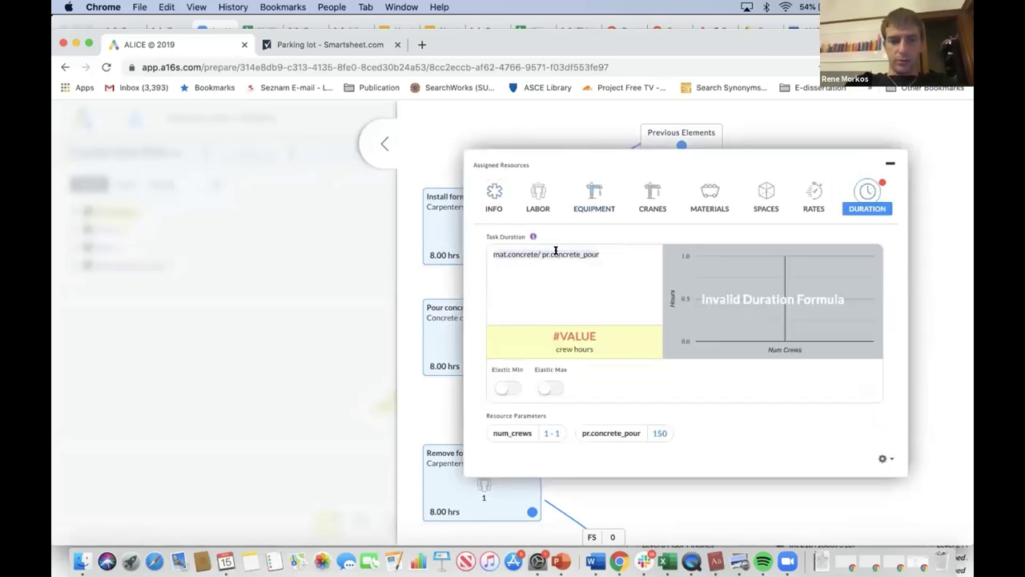
text(2*)
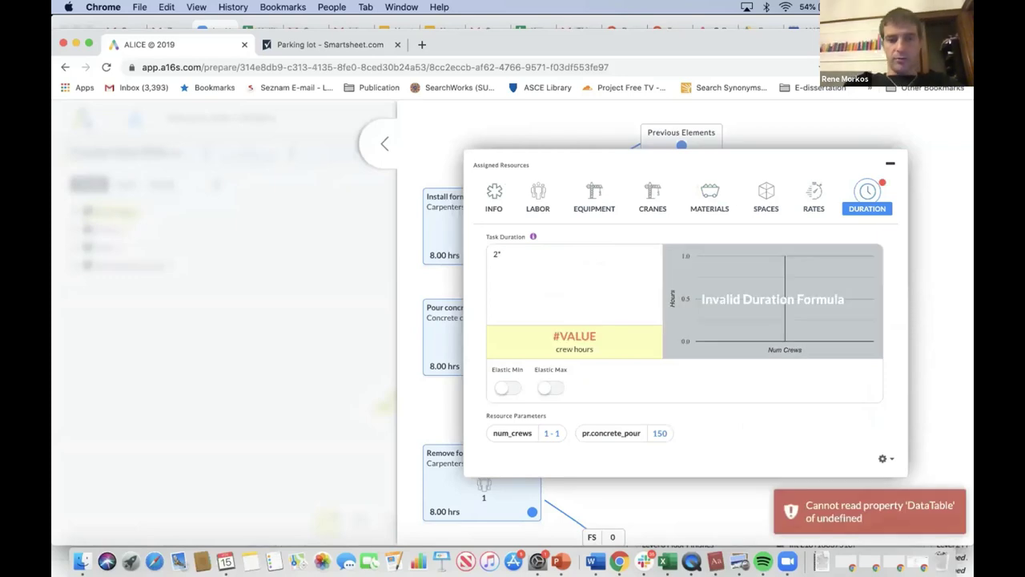
text(8)
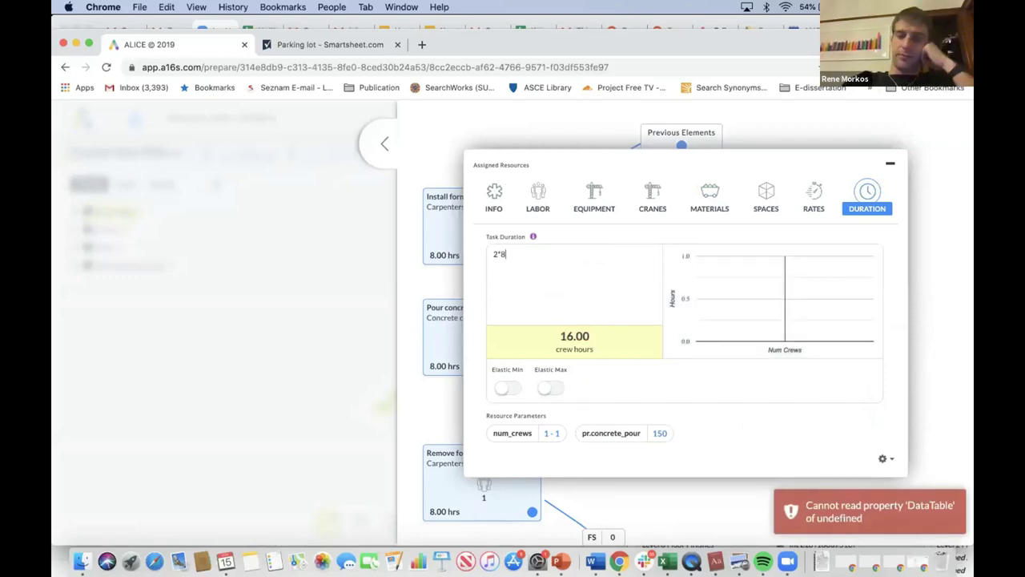
click(926, 335)
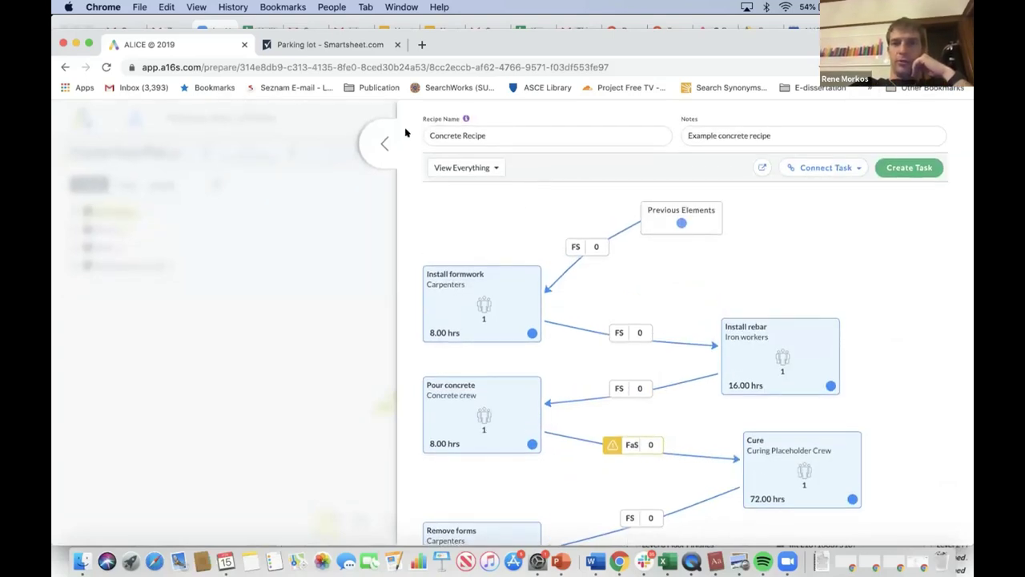
- Return to the recipe list and duplicate Concrete Recipe
click(385, 142)
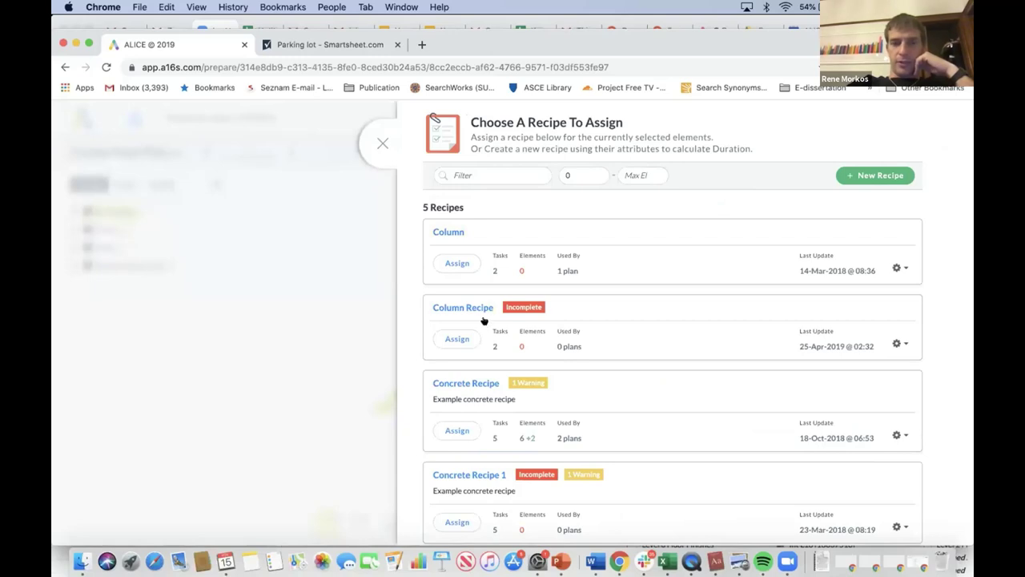
click(899, 435)
click(850, 456)
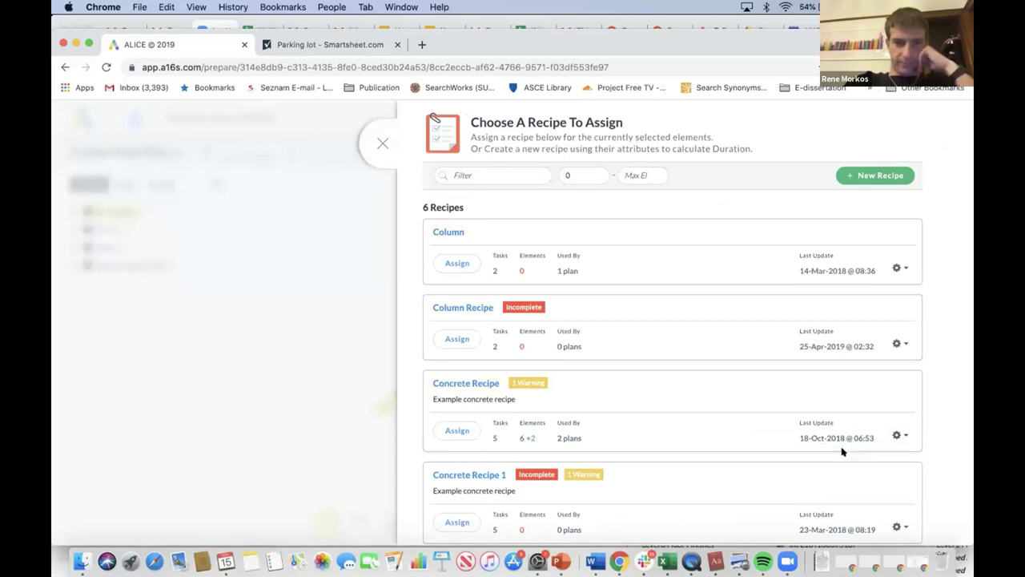
- Open the duplicated Concrete Recipe 2 and rename it "This is how to build a foundation"
scroll(730, 451, down, 5)
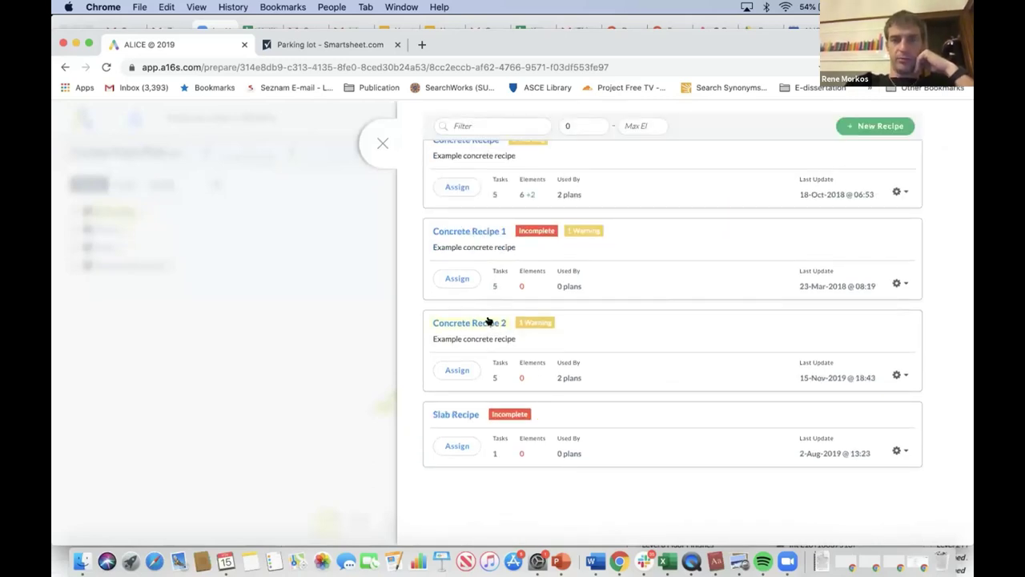
scroll(487, 321, up, 1)
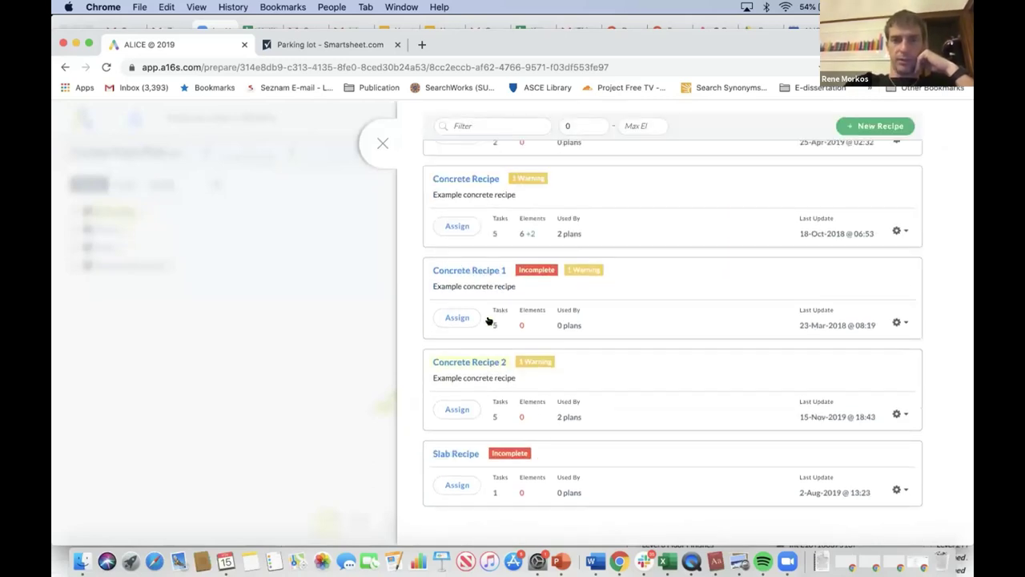
click(486, 374)
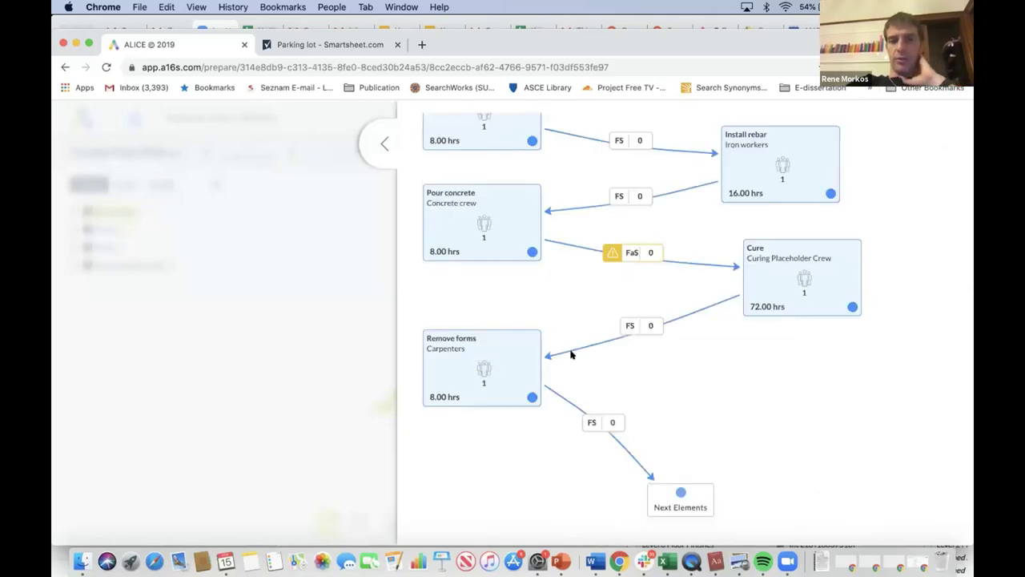
scroll(571, 355, up, 2)
scroll(571, 355, up, 2)
click(462, 129)
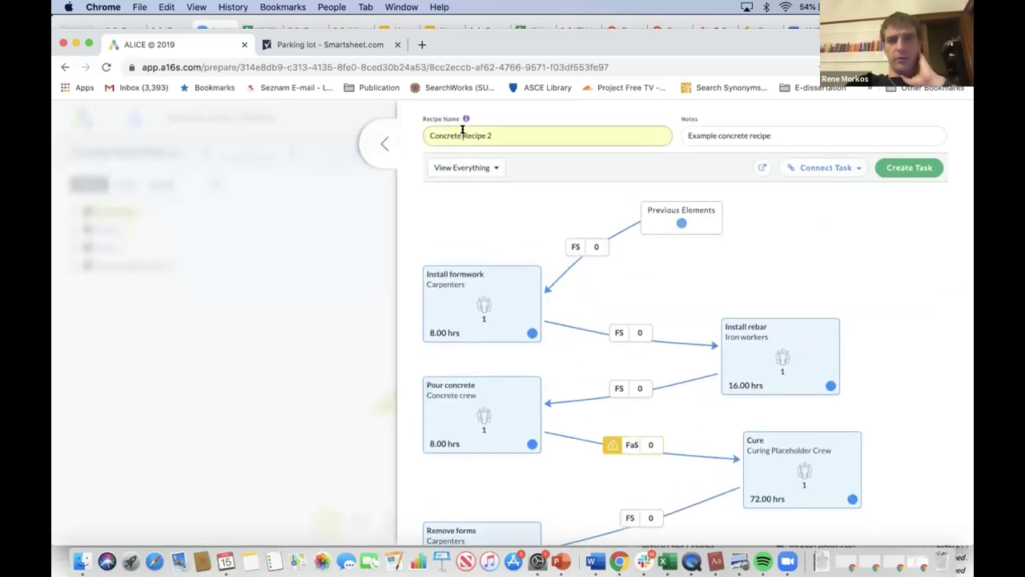
text(This is how to build)
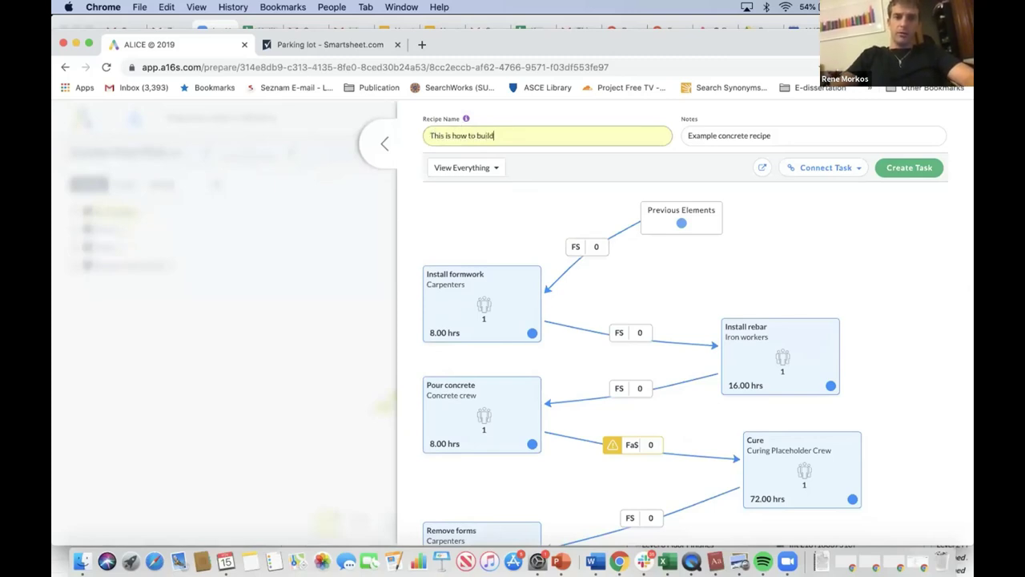
text( a foundation)
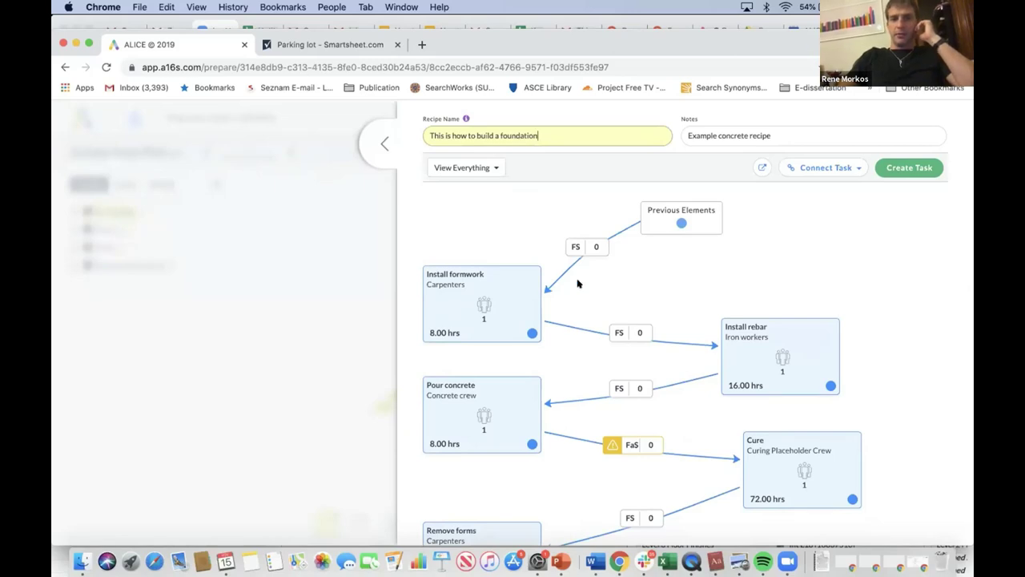
- Remove the link between Previous Elements and Install formwork, and create a task named Excavate
click(607, 239)
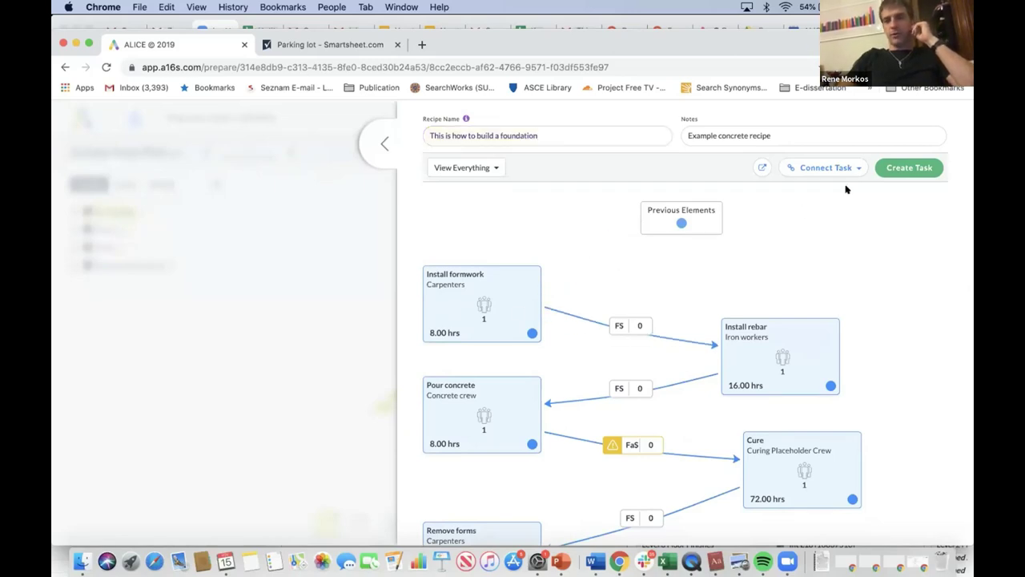
click(907, 168)
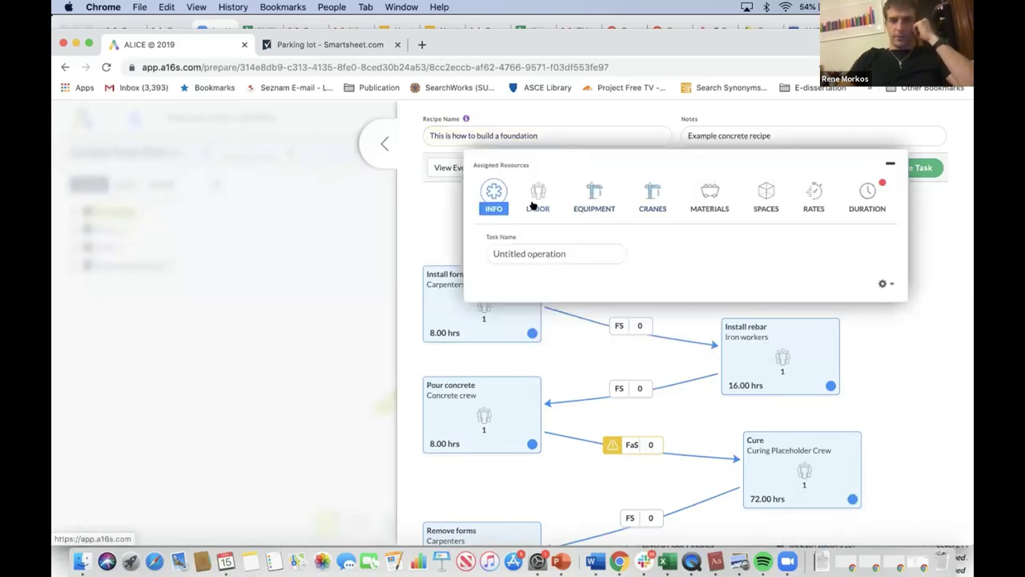
click(528, 253)
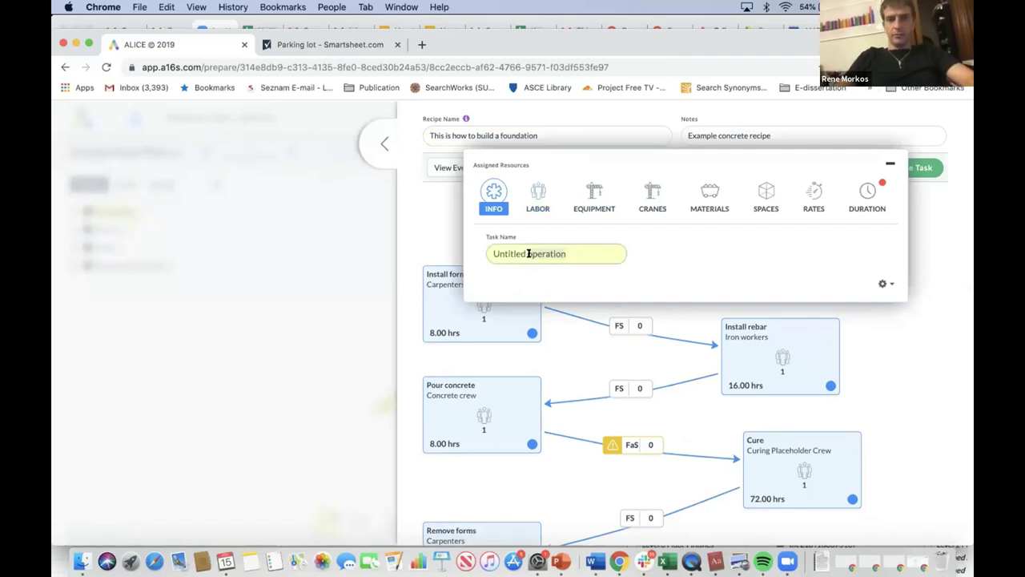
text(Excavate)
- Set the Excavate task's assigned crew to No Subcontractor
click(536, 211)
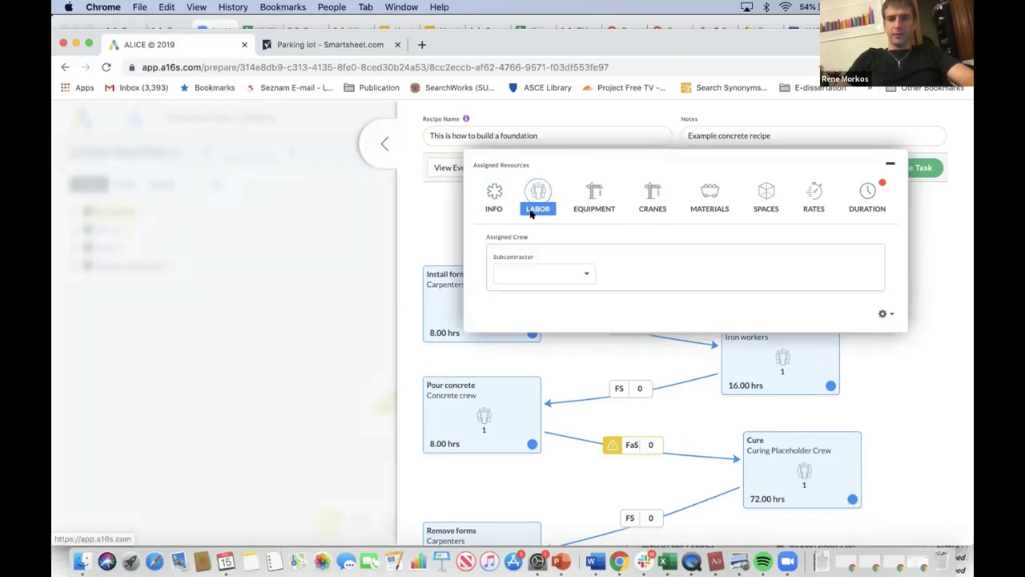
click(543, 275)
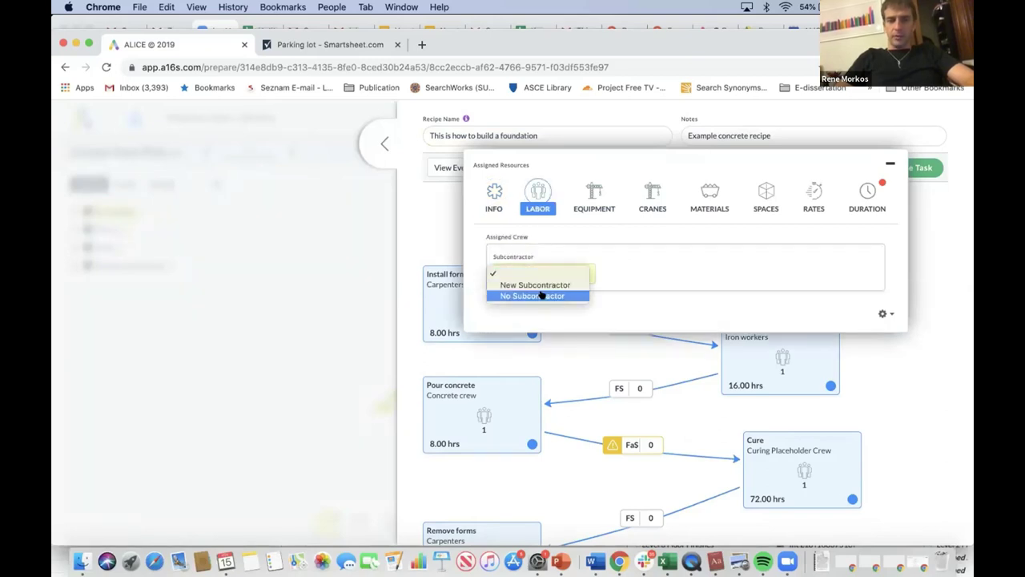
click(535, 296)
- Create a new crew named Excavator for the Excavate task, with hourly pay of 500 and the Default workweek
click(635, 274)
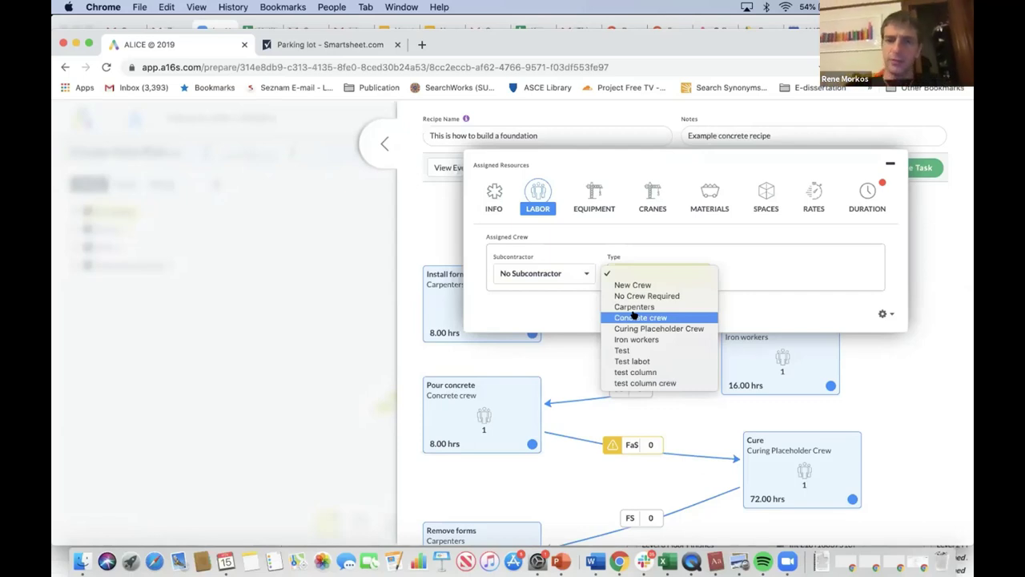
click(637, 284)
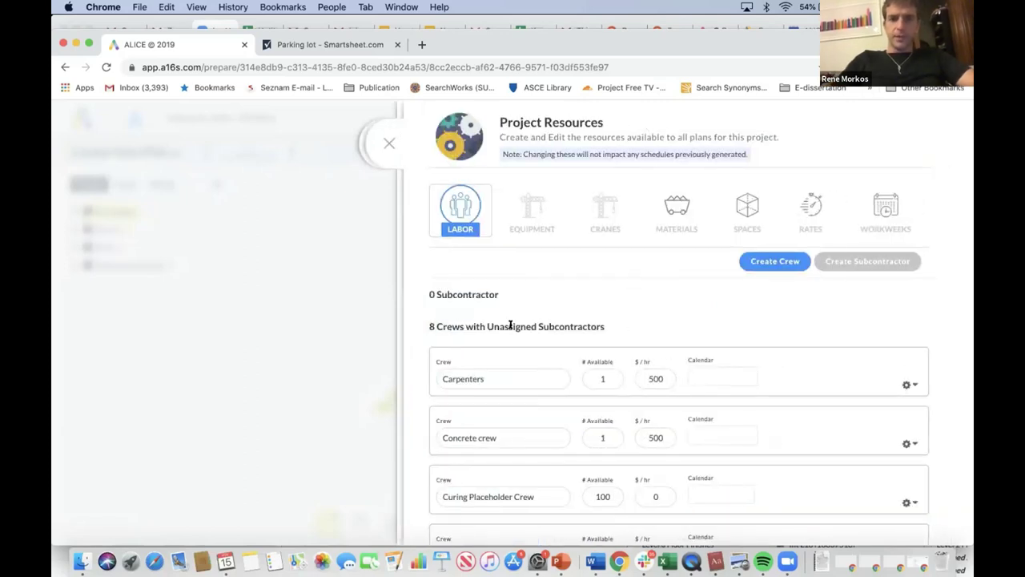
click(771, 264)
click(539, 277)
text(Excavator)
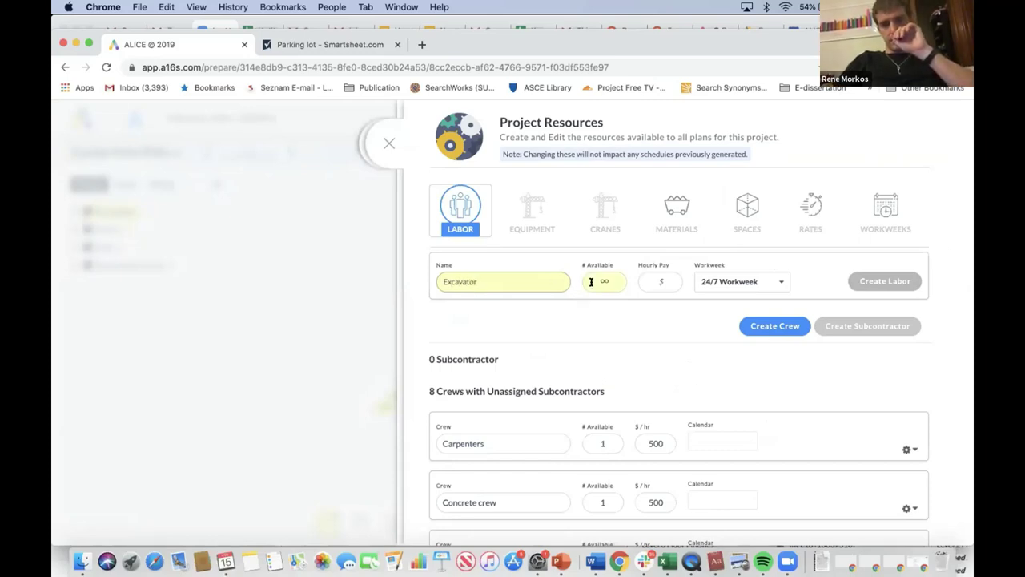
click(661, 281)
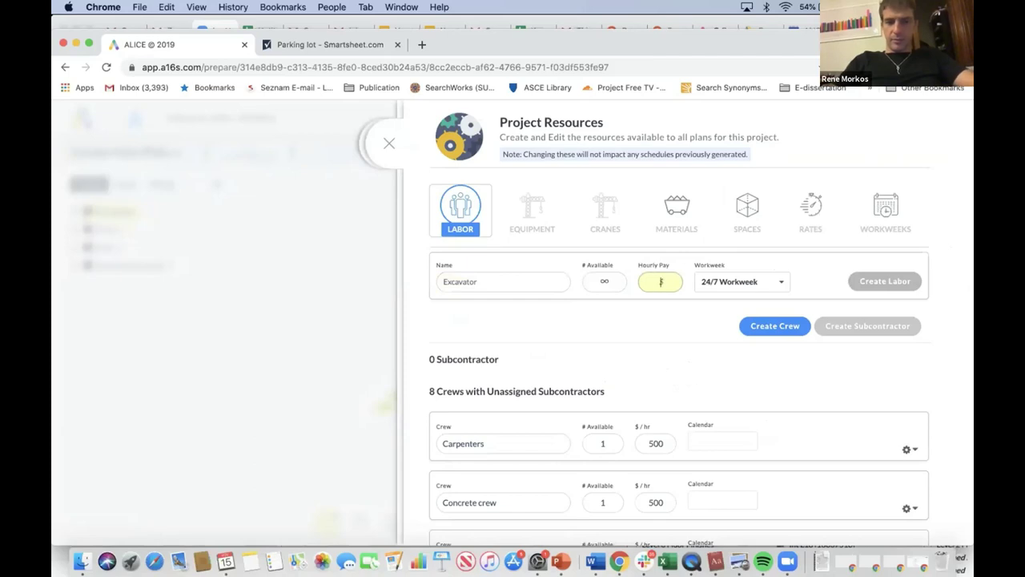
text(500)
click(718, 283)
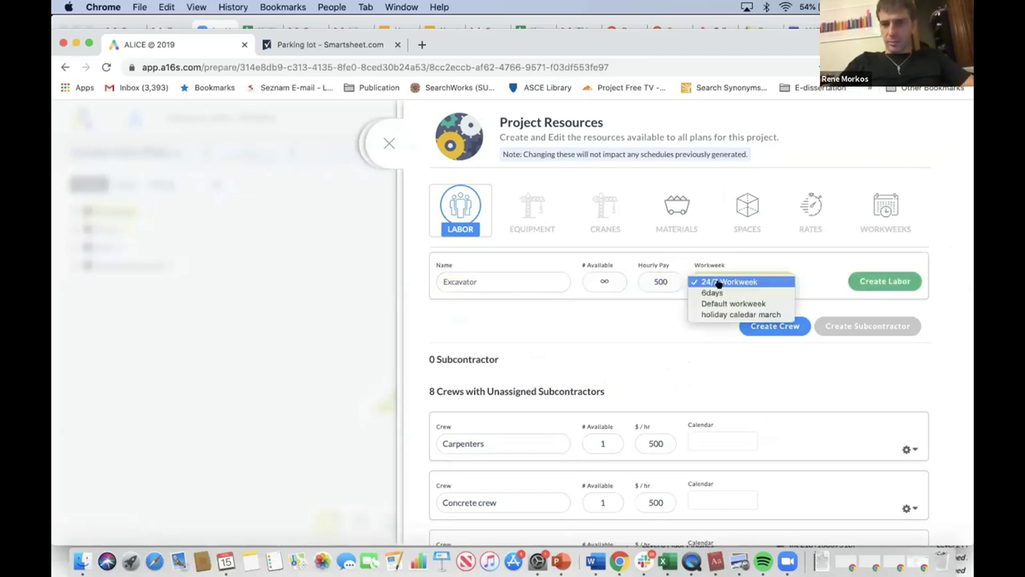
click(721, 303)
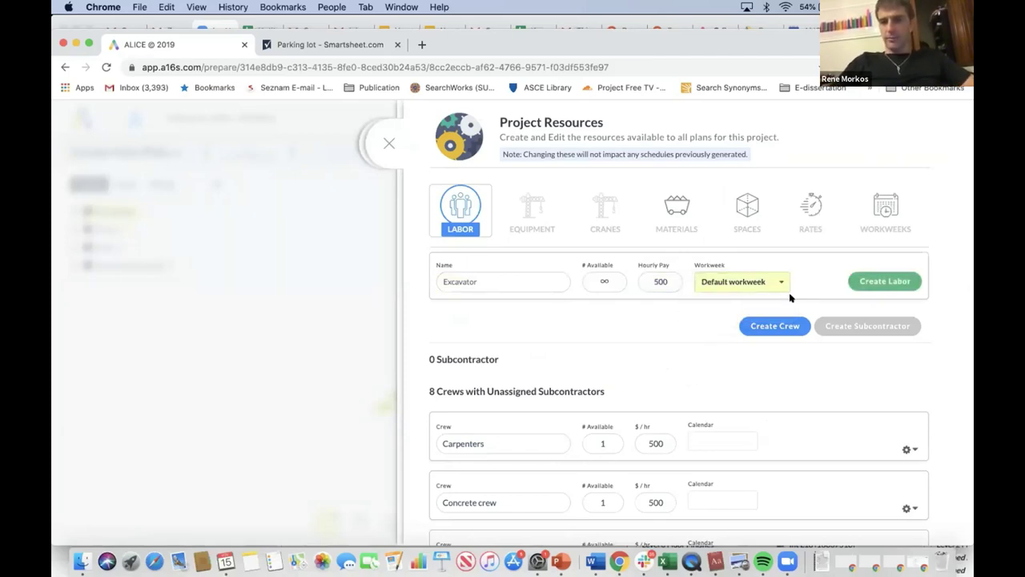
click(871, 280)
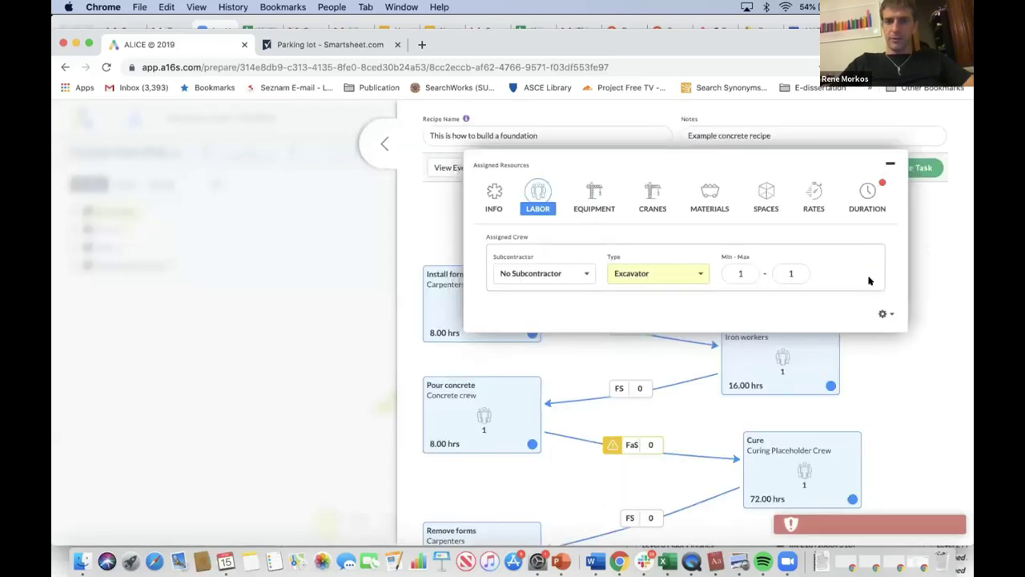
- Set the Excavate task's duration to 8 crew hours
click(867, 194)
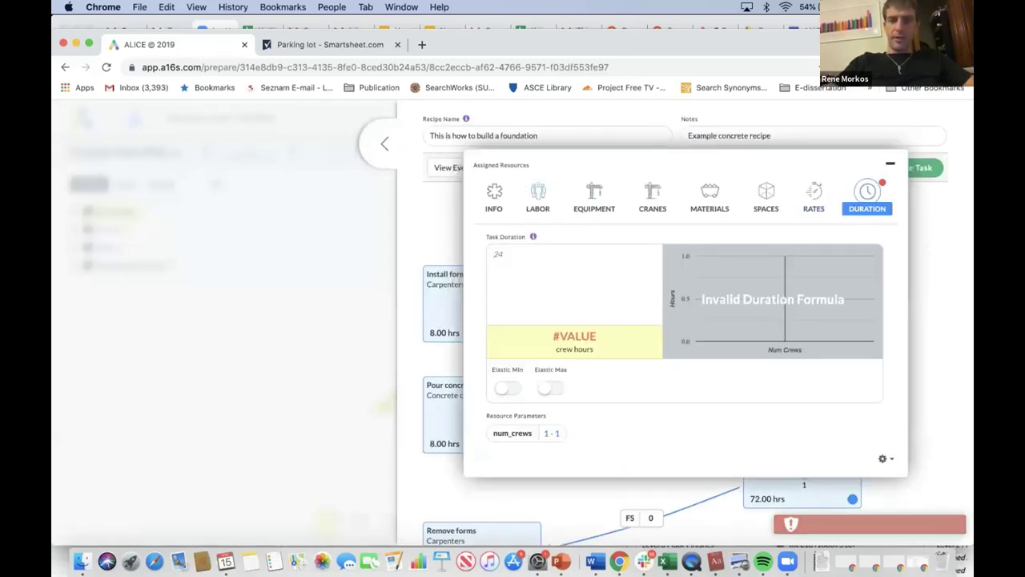
text(8)
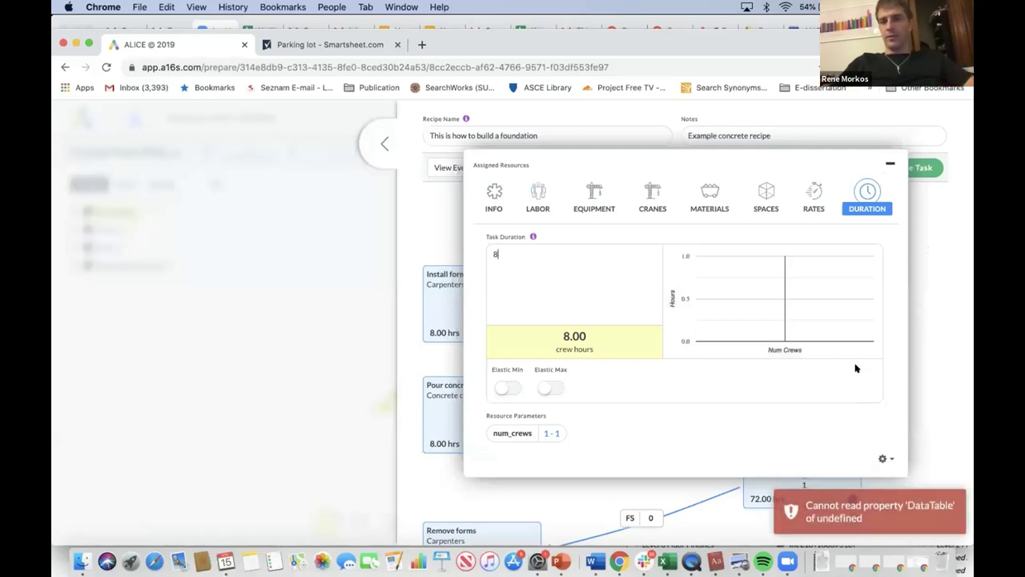
- Place the Excavate task beside Previous Elements and link Previous Elements to it with a finish-to-start relationship
click(916, 367)
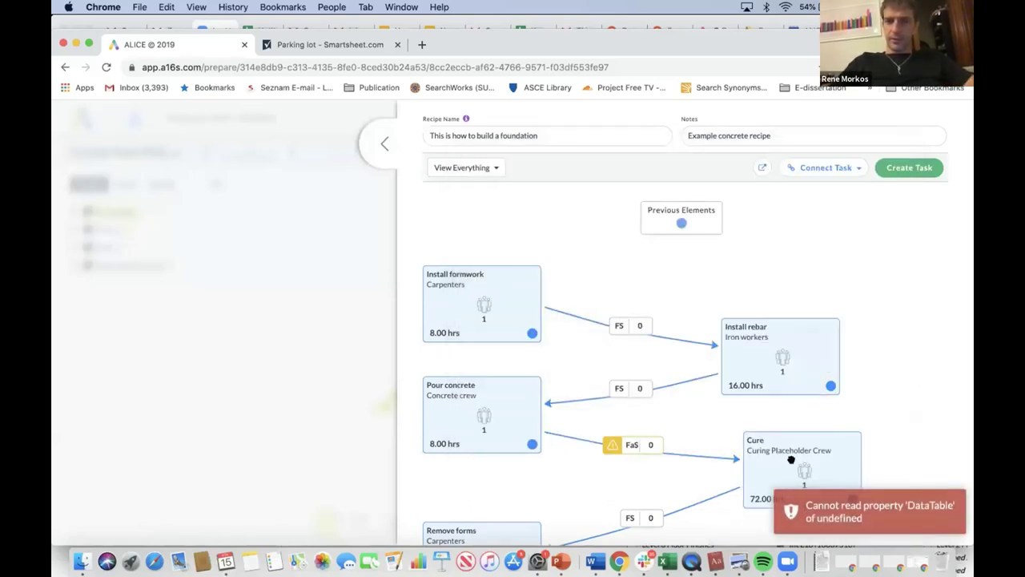
scroll(829, 409, down, 5)
drag(832, 414, 609, 240)
scroll(570, 473, up, 5)
drag(792, 265, 826, 252)
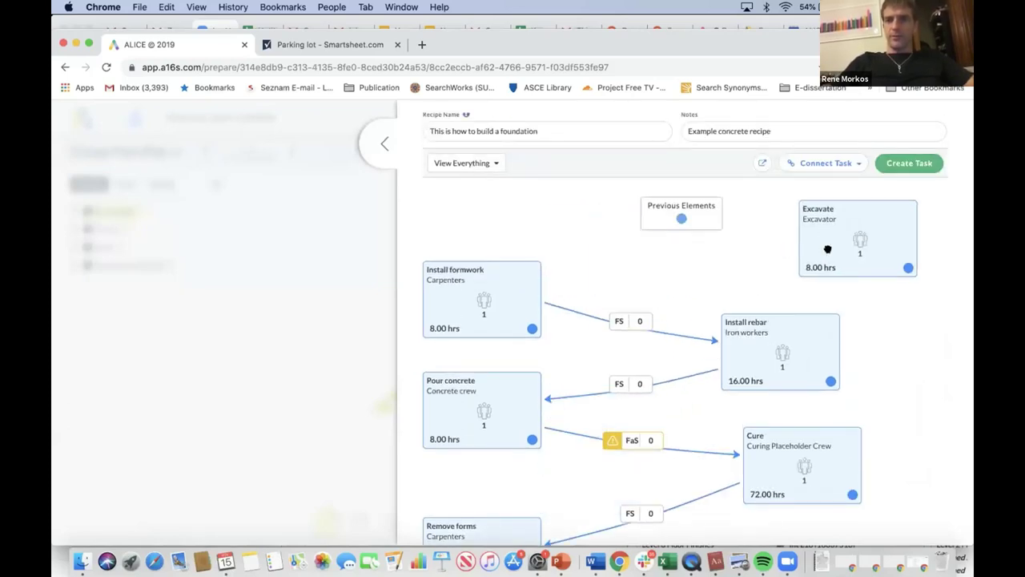
drag(681, 218, 911, 265)
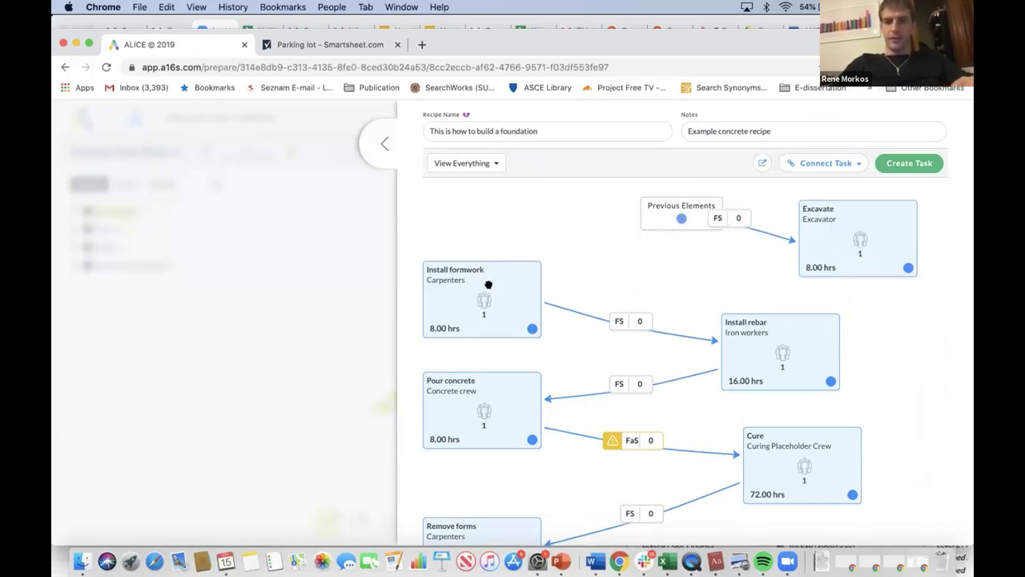
- Delete the Install formwork task from the foundation recipe
drag(503, 278, 513, 256)
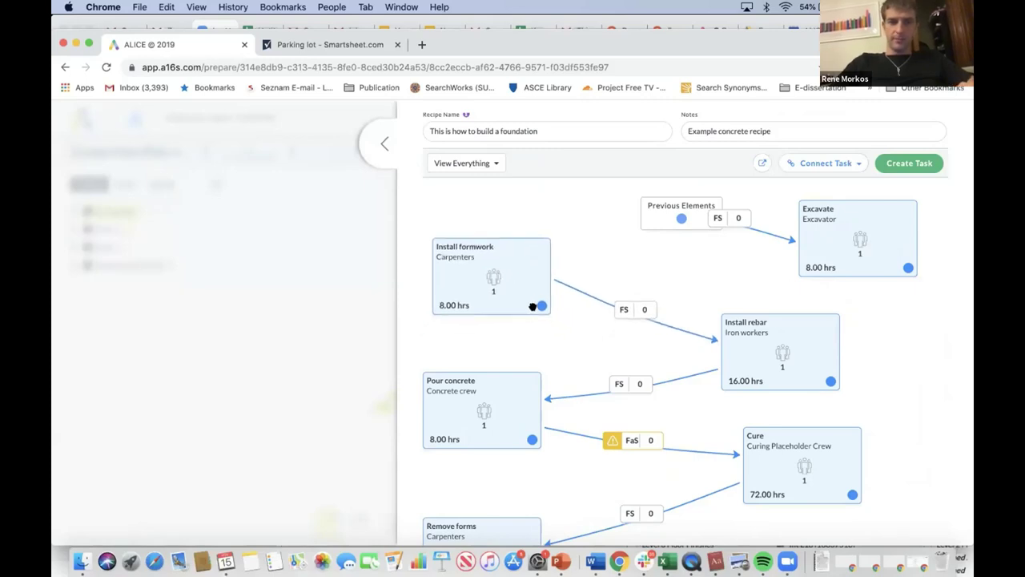
click(535, 305)
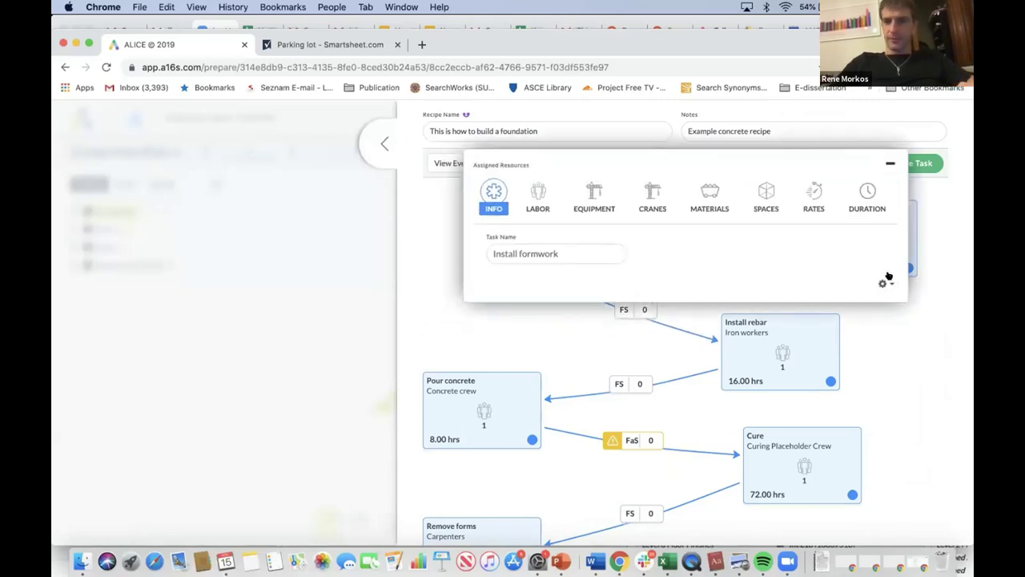
click(885, 283)
click(822, 321)
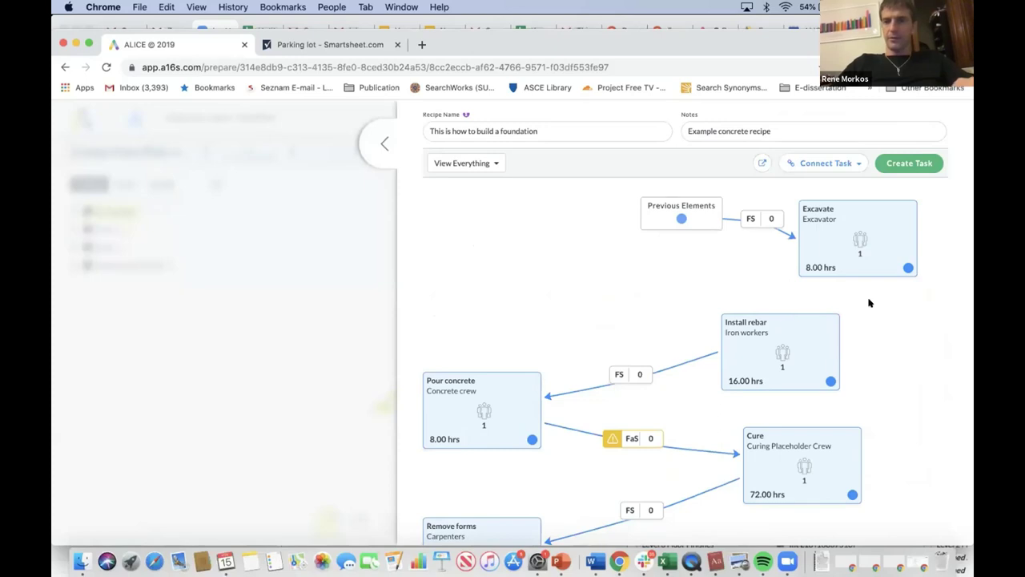
- Move the Excavate task above Pour concrete and link it to Install rebar with a finish-to-start relationship
drag(860, 236, 444, 265)
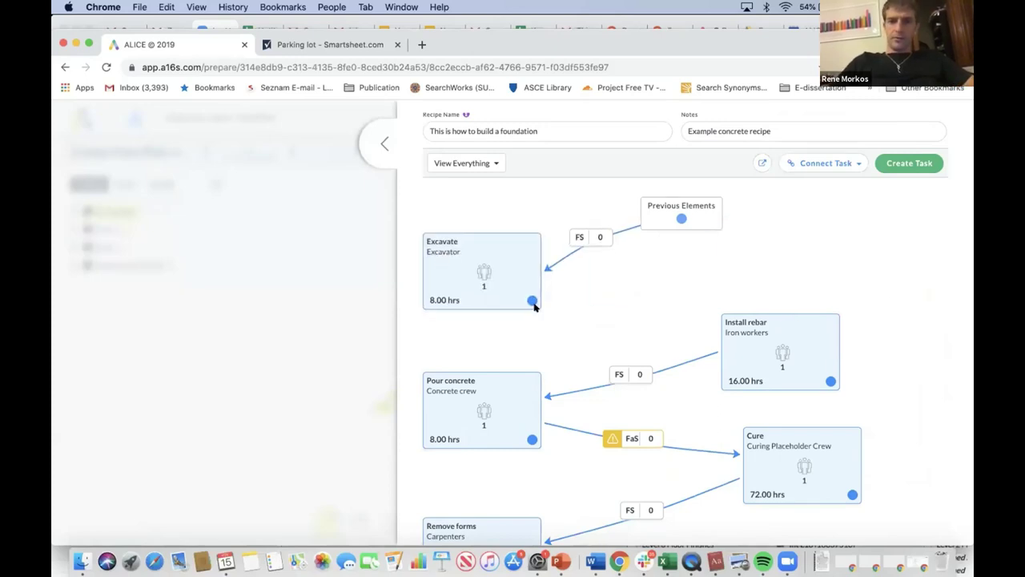
drag(532, 299, 823, 375)
scroll(519, 403, down, 2)
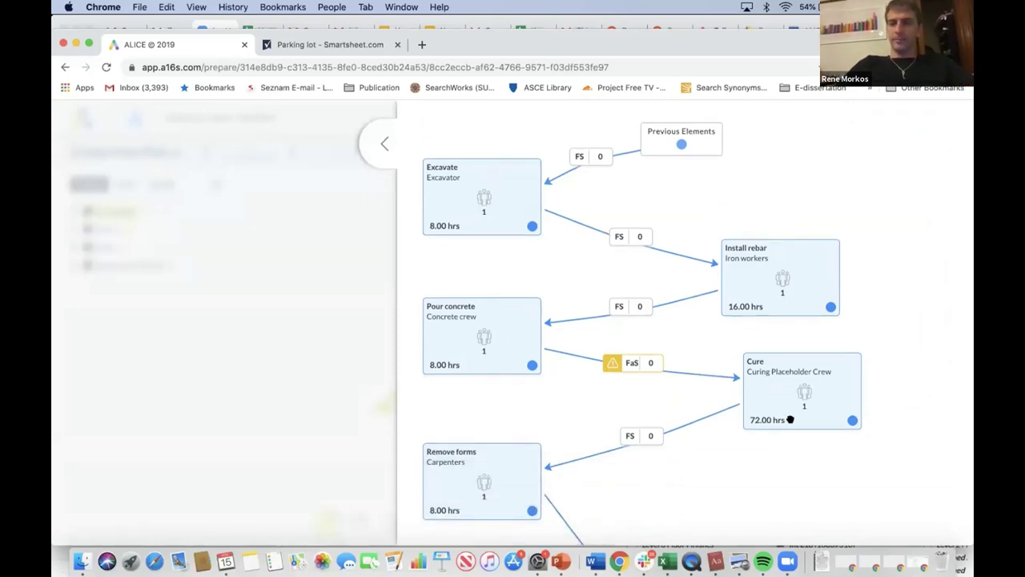
- Delete the Remove forms task and link Cure to Next Elements with a finish-to-start relationship
scroll(790, 419, down, 2)
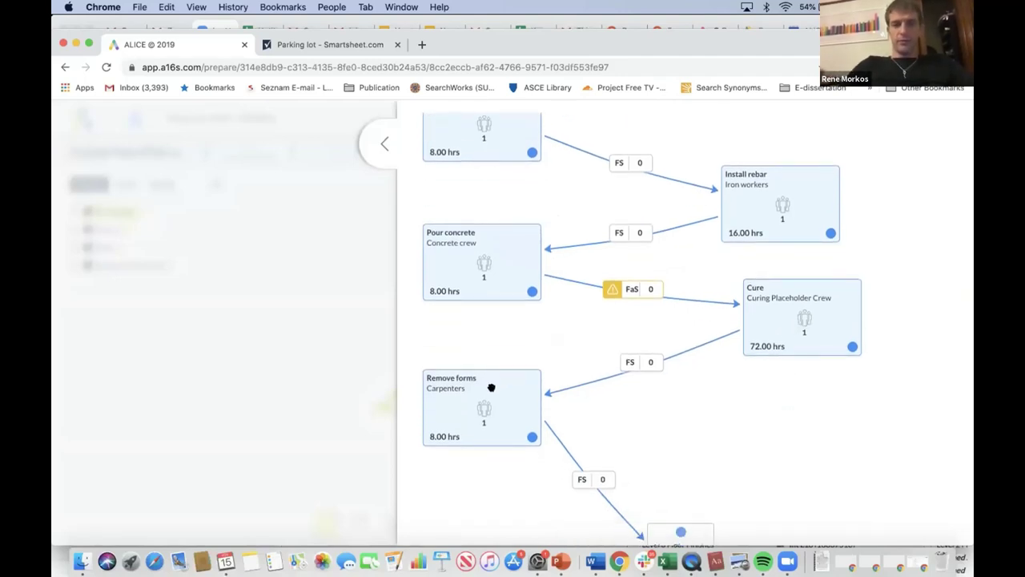
scroll(491, 386, down, 1)
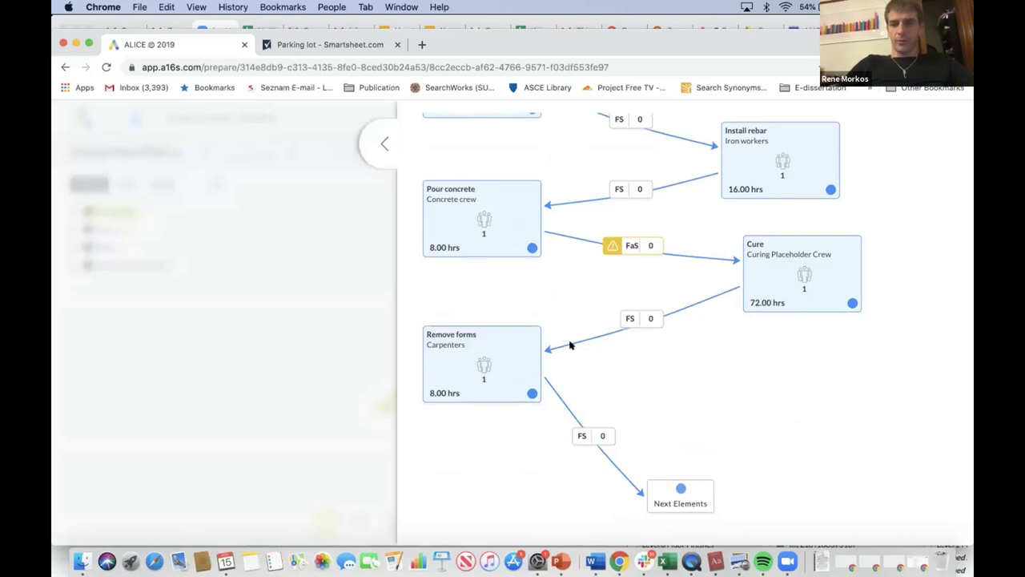
click(510, 344)
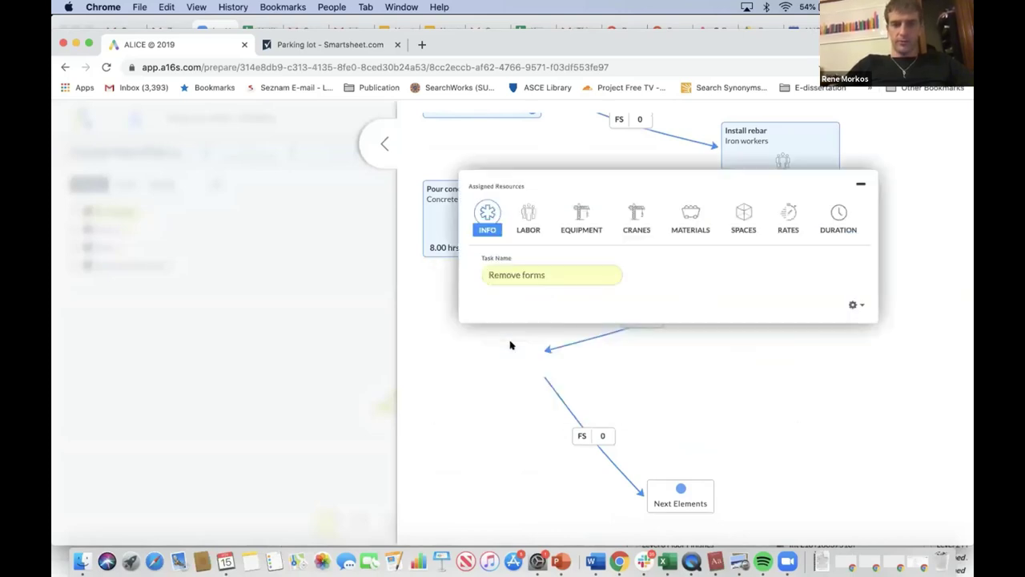
click(884, 284)
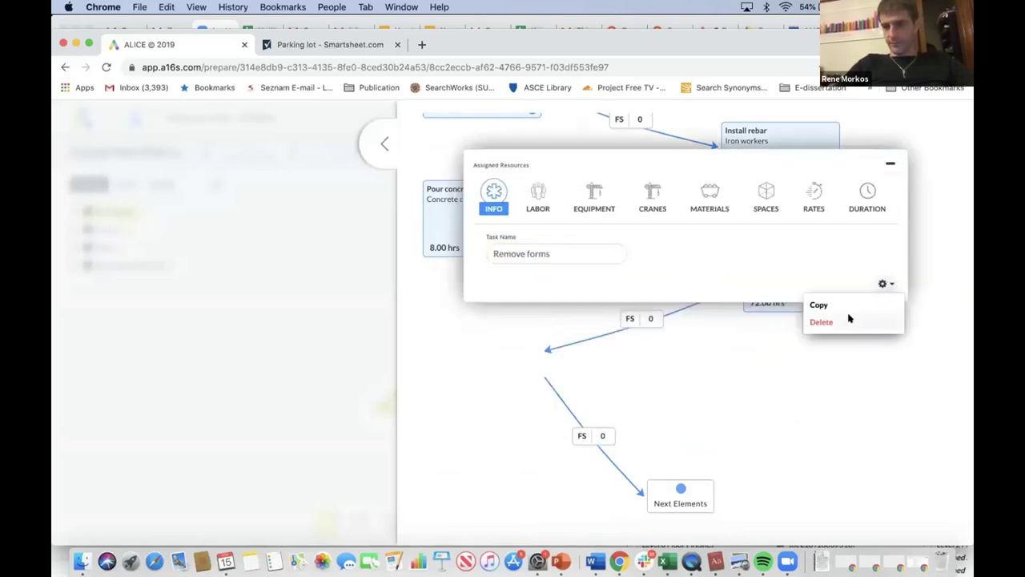
click(850, 319)
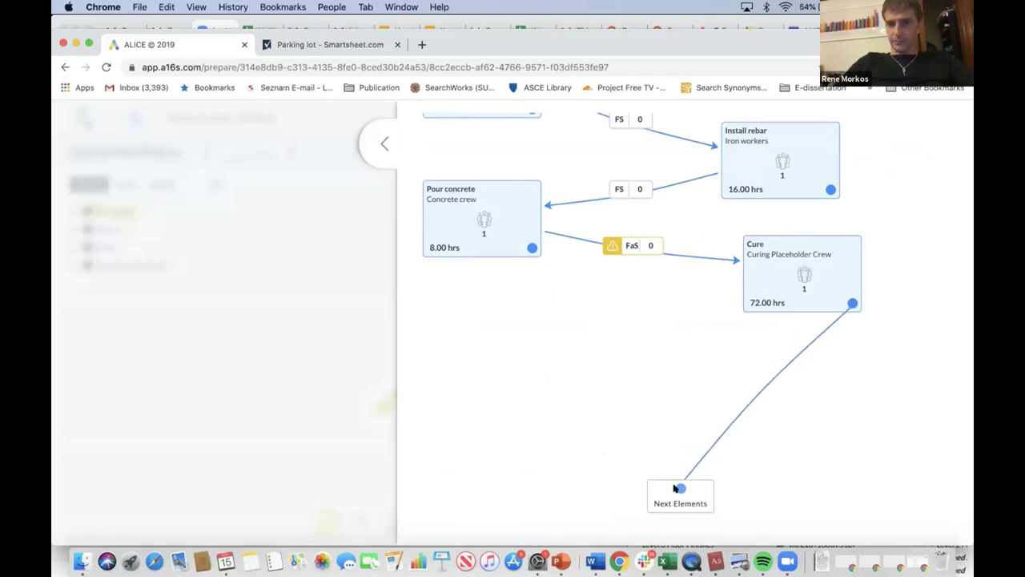
scroll(669, 420, up, 4)
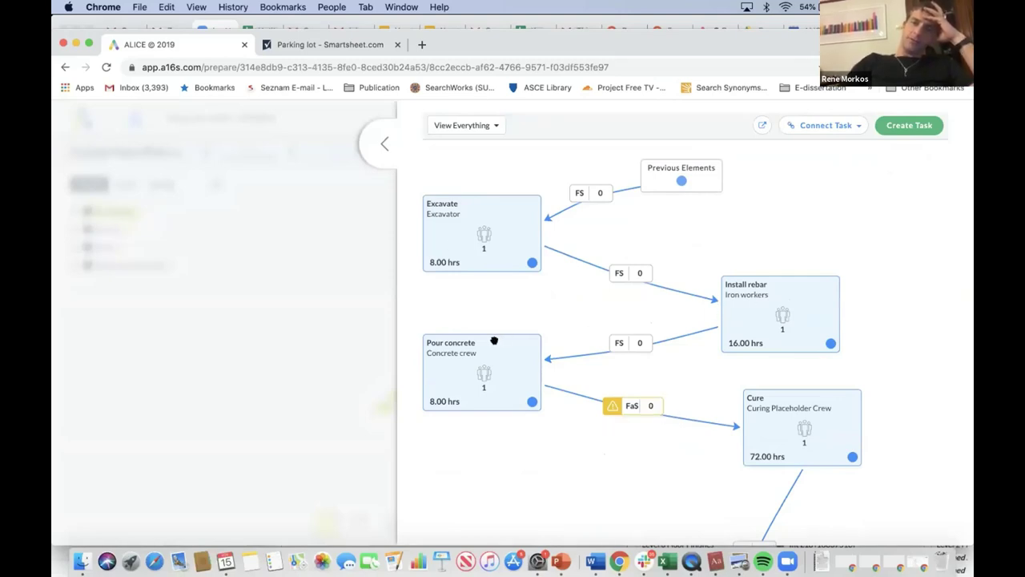
scroll(776, 443, down, 4)
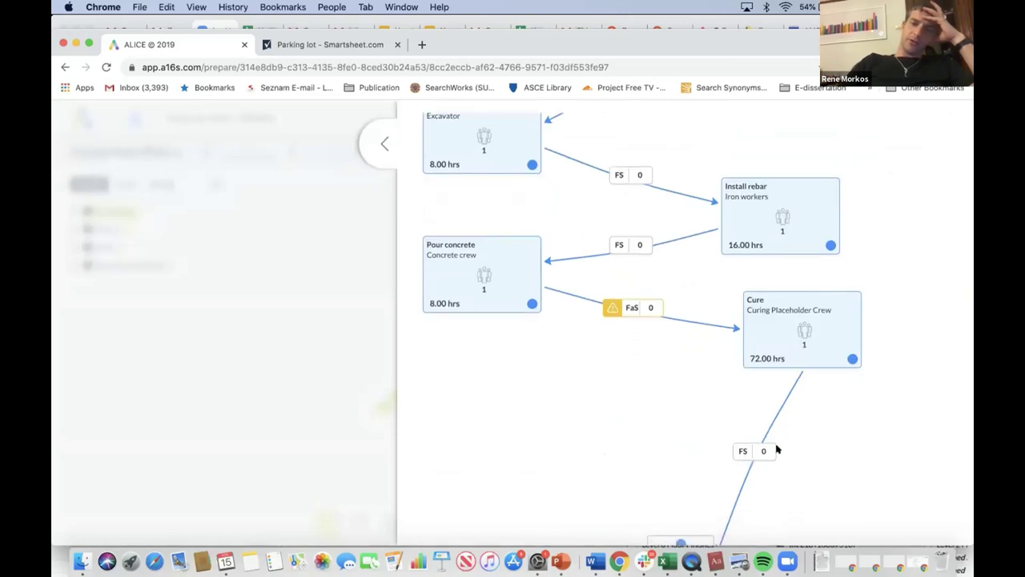
- Space out the task diagram by moving Cure down towards Next Elements and Pour concrete slightly lower
drag(790, 277, 796, 366)
scroll(618, 335, up, 5)
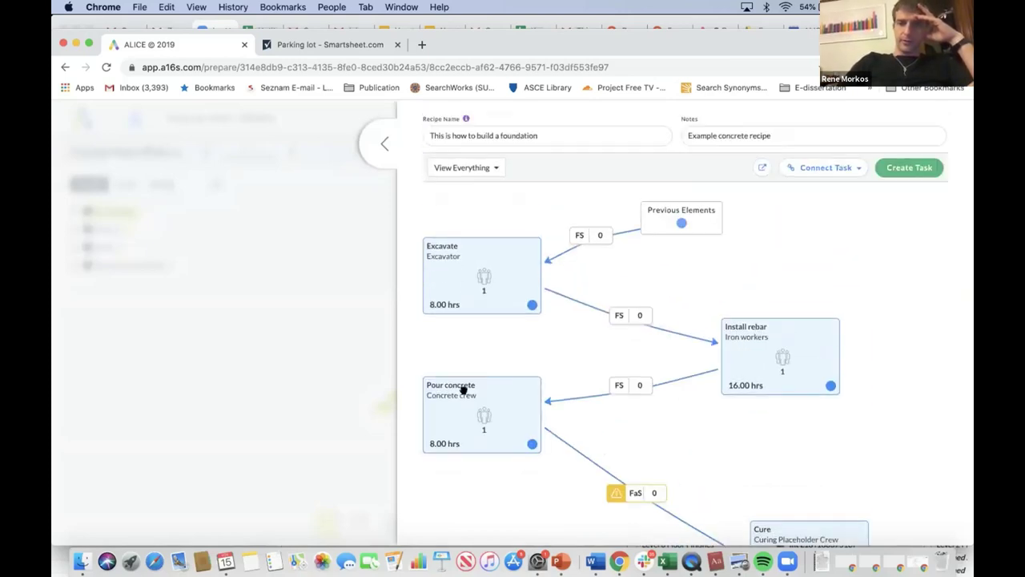
drag(464, 396, 479, 430)
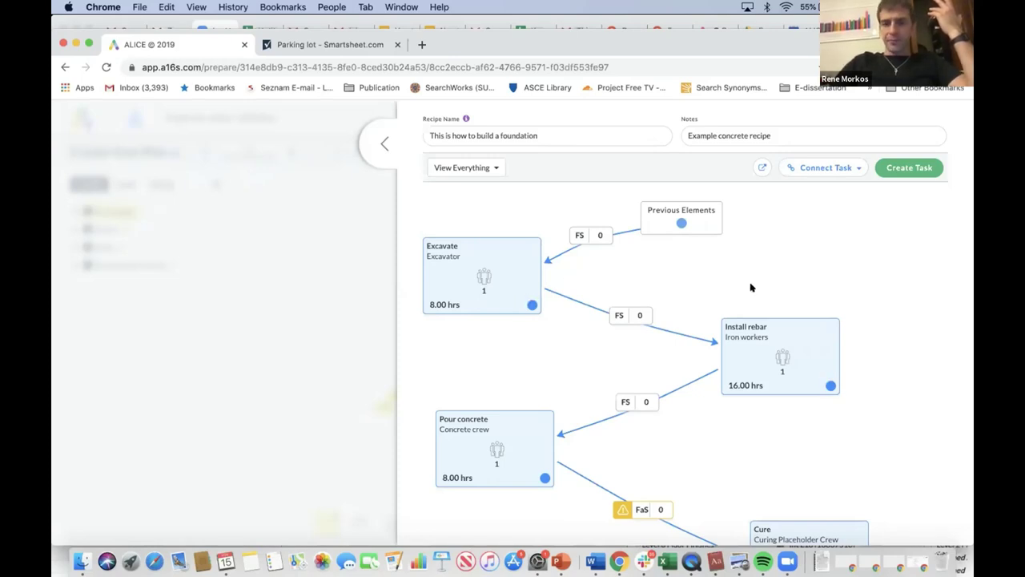
scroll(721, 289, down, 1)
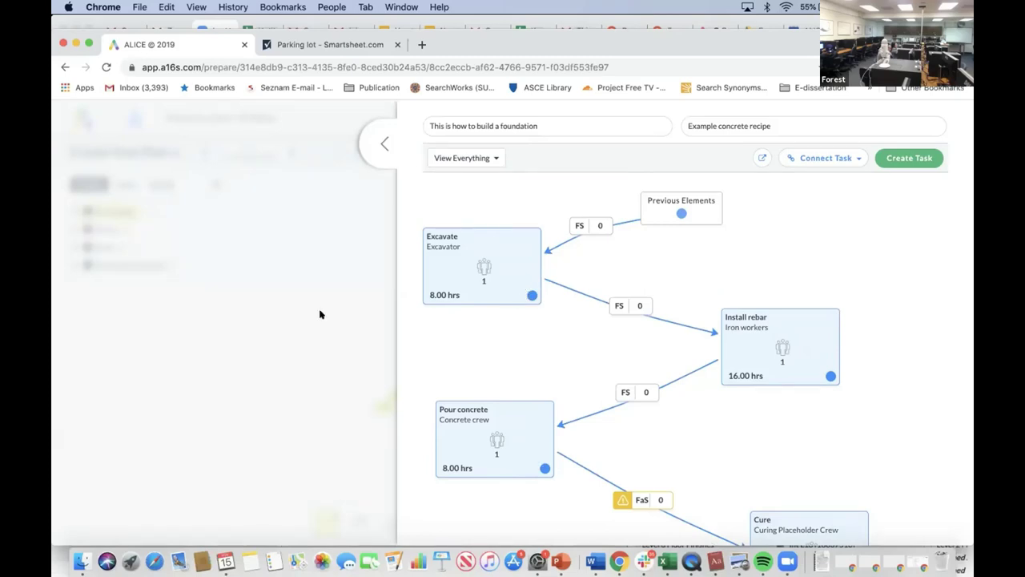
- Return to the recipe list and reopen the recipe This is how to build a foundation to view its tasks
click(383, 144)
scroll(542, 359, down, 4)
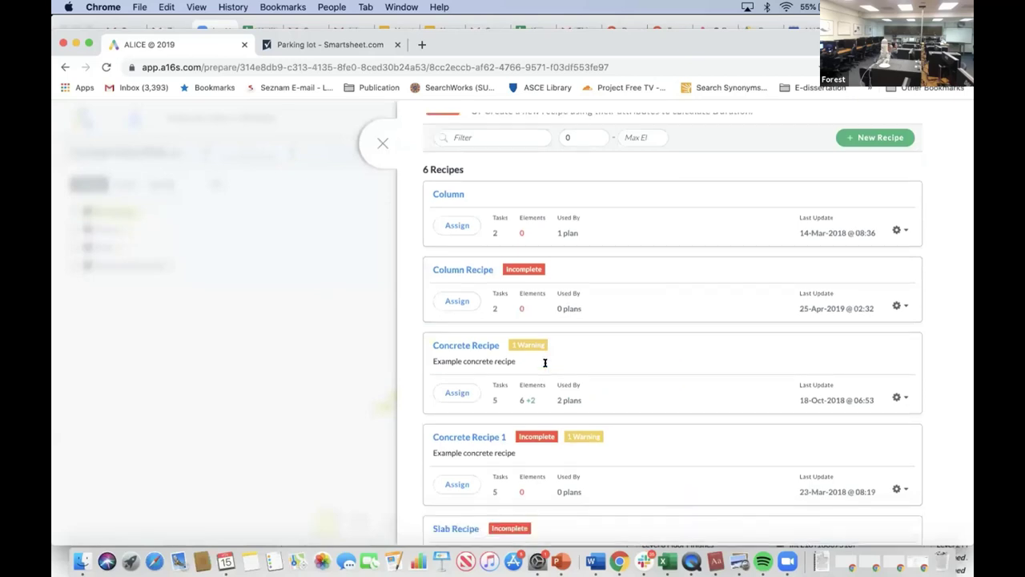
click(527, 474)
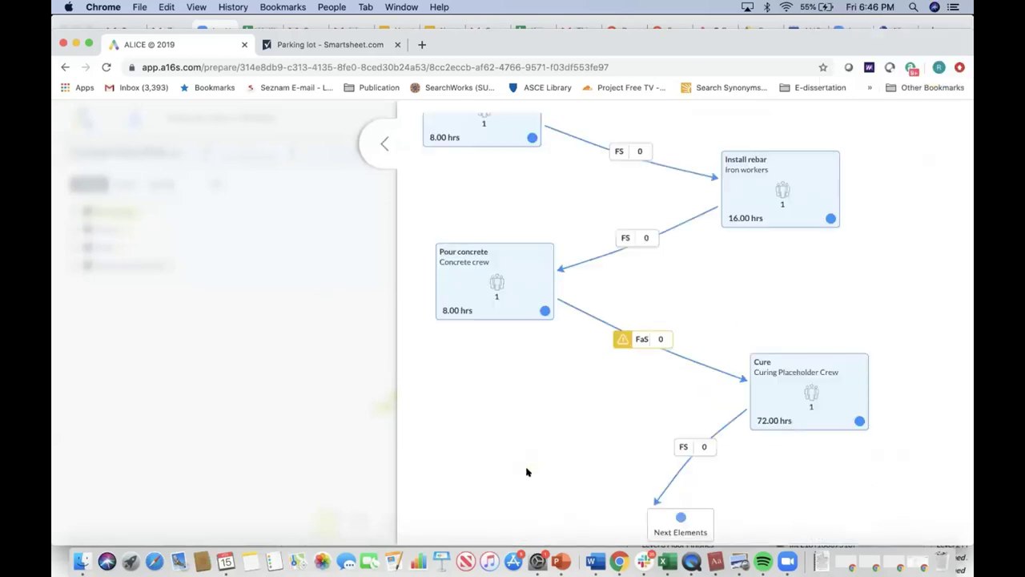
scroll(524, 337, up, 3)
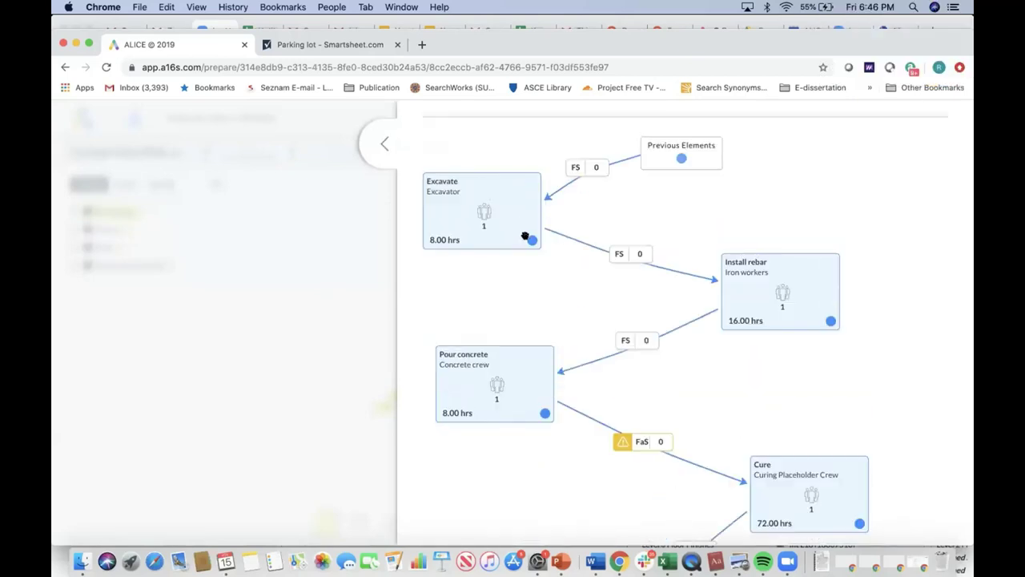
- Check the task details of Excavate, Install rebar and Pour concrete, including the labor assigned to Install rebar
click(527, 236)
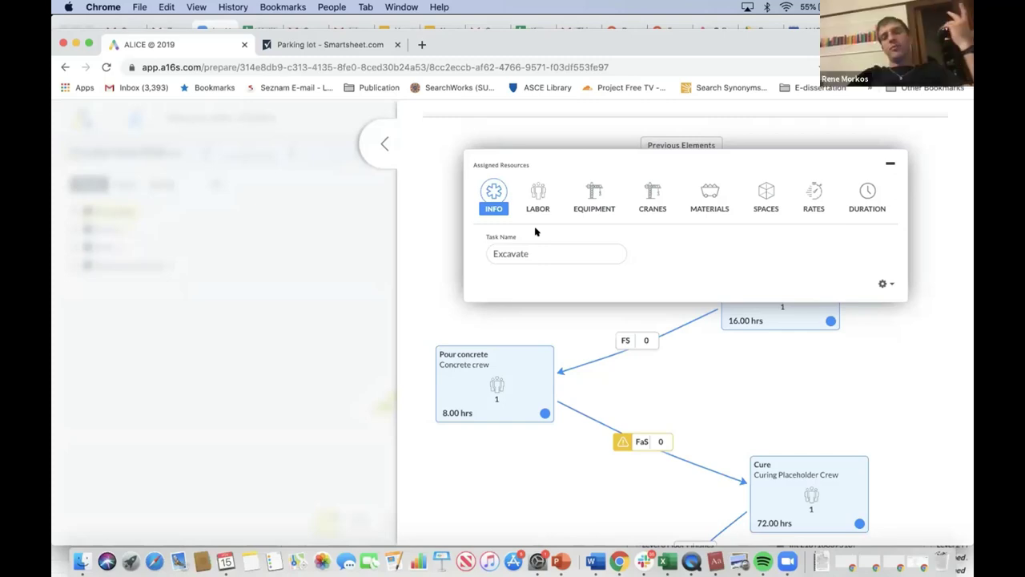
click(434, 298)
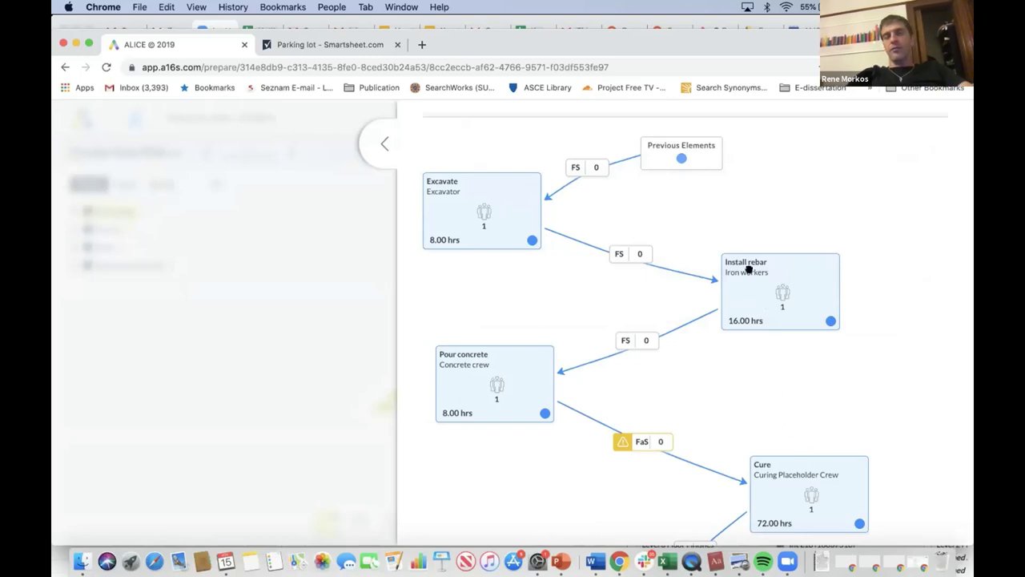
click(827, 323)
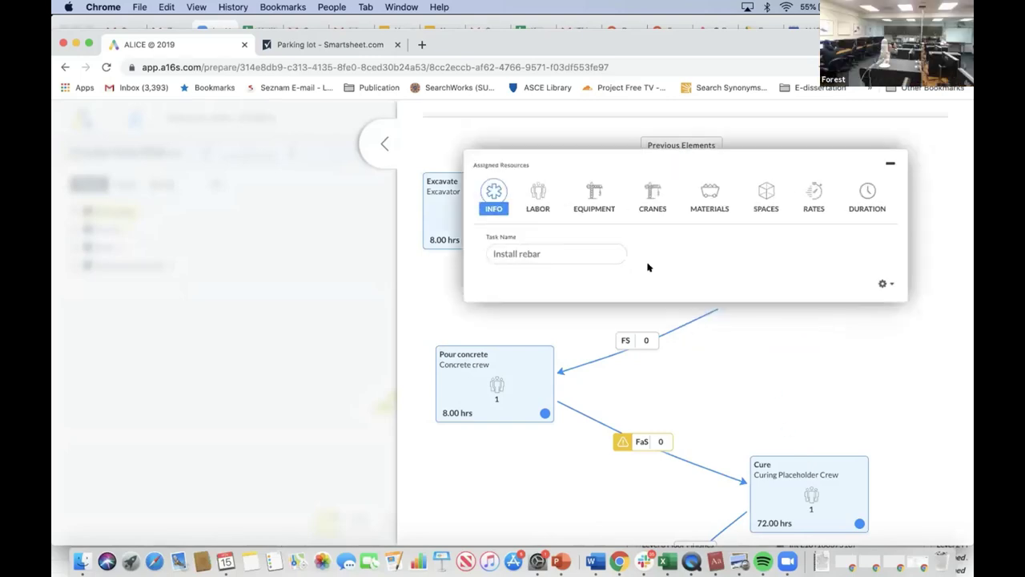
click(542, 206)
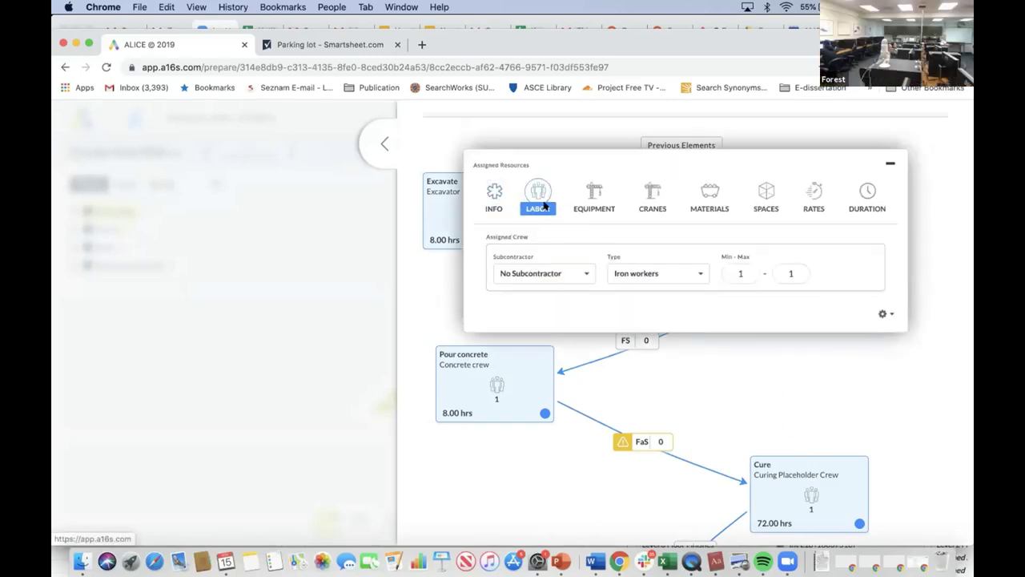
click(715, 355)
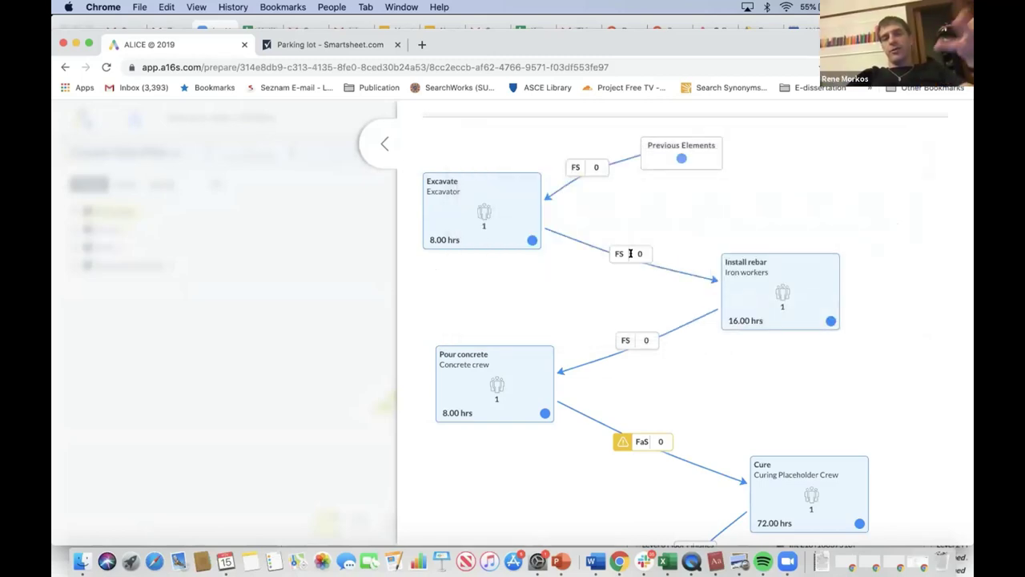
click(544, 411)
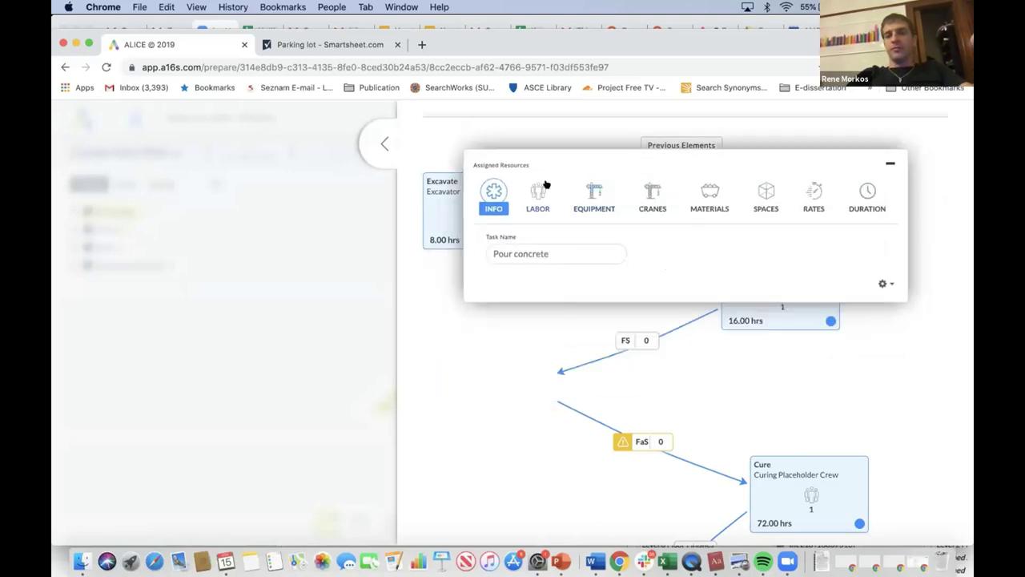
click(473, 373)
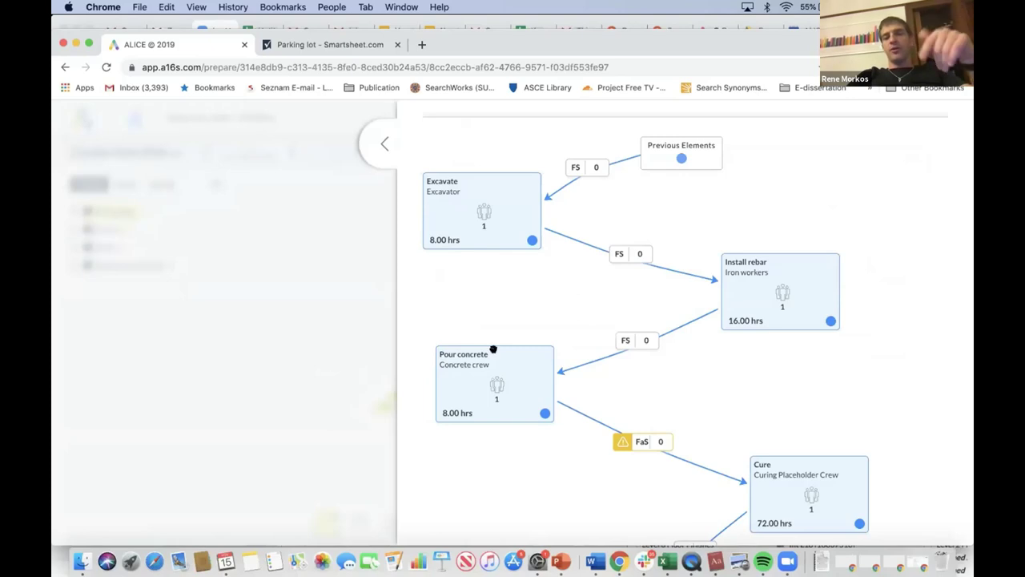
- Leave the recipe and the recipe list, and select both footing groups in the plan's model
click(384, 143)
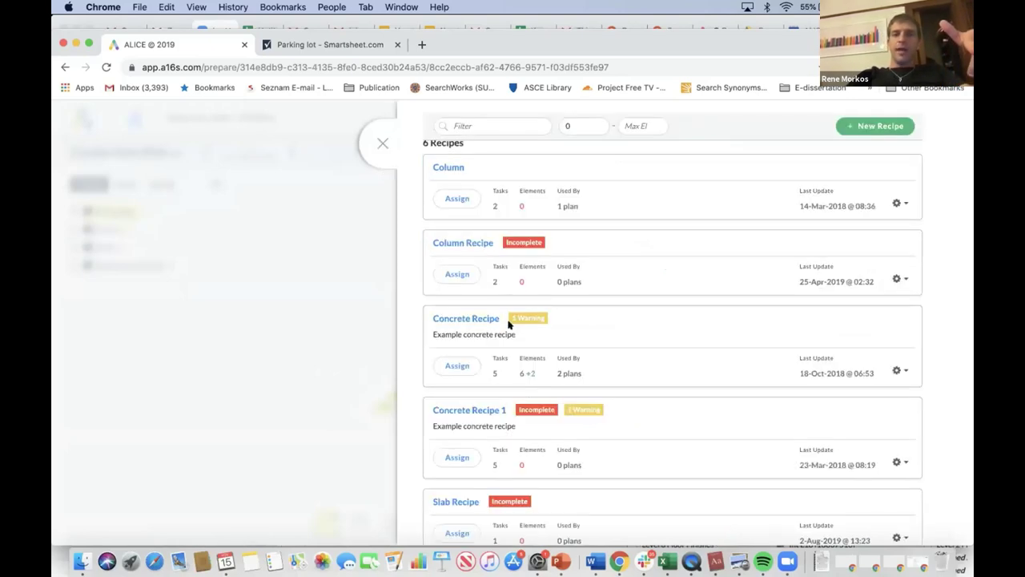
scroll(542, 428, down, 3)
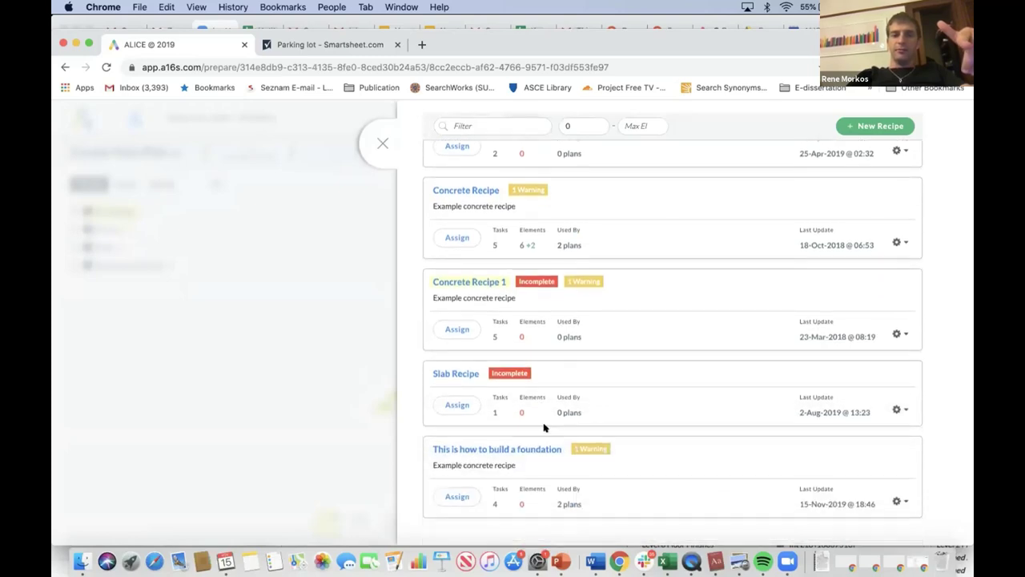
click(304, 397)
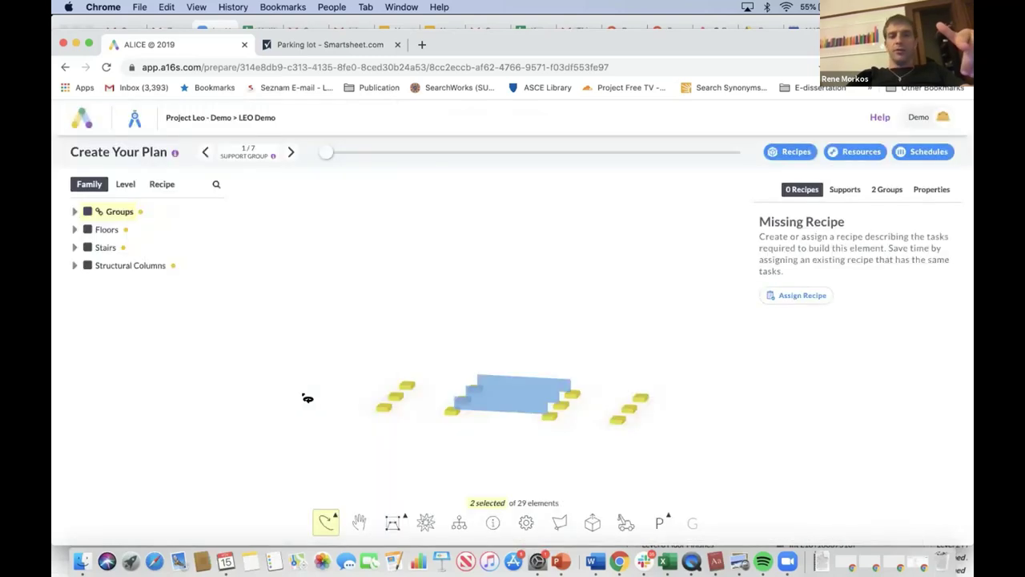
click(388, 433)
click(388, 409)
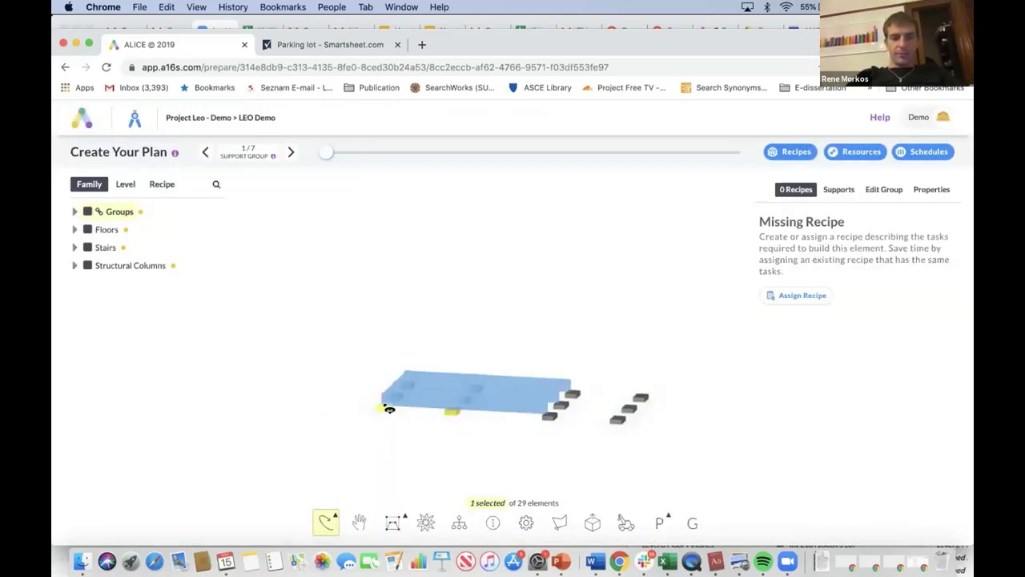
shift+click(550, 417)
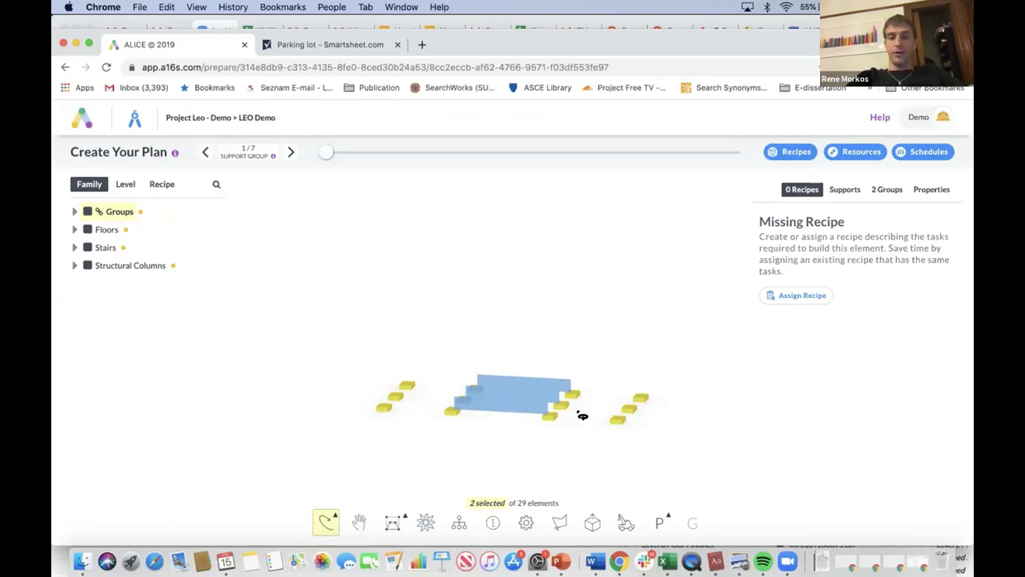
- Assign the recipe This is how to build a foundation to the two selected footing groups
click(792, 296)
scroll(531, 412, down, 5)
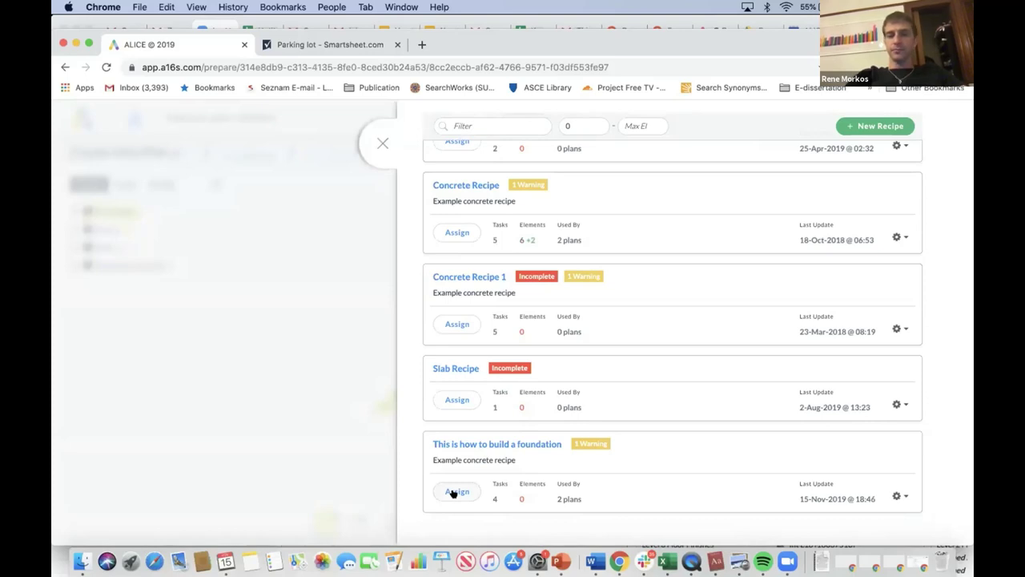
click(454, 492)
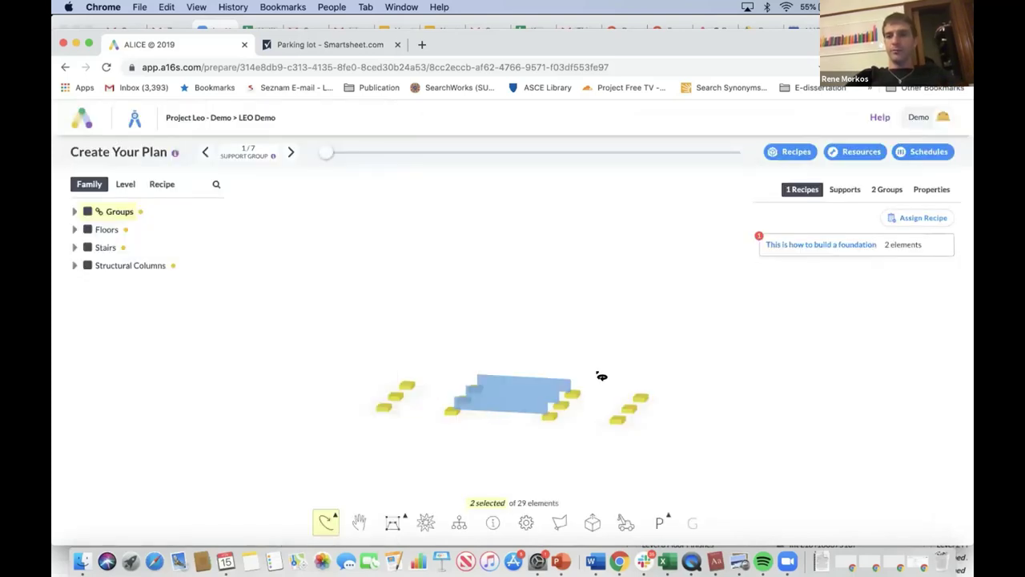
- Clear the footing selection and show support group 2 of 7 in the model
mouse_move(759, 234)
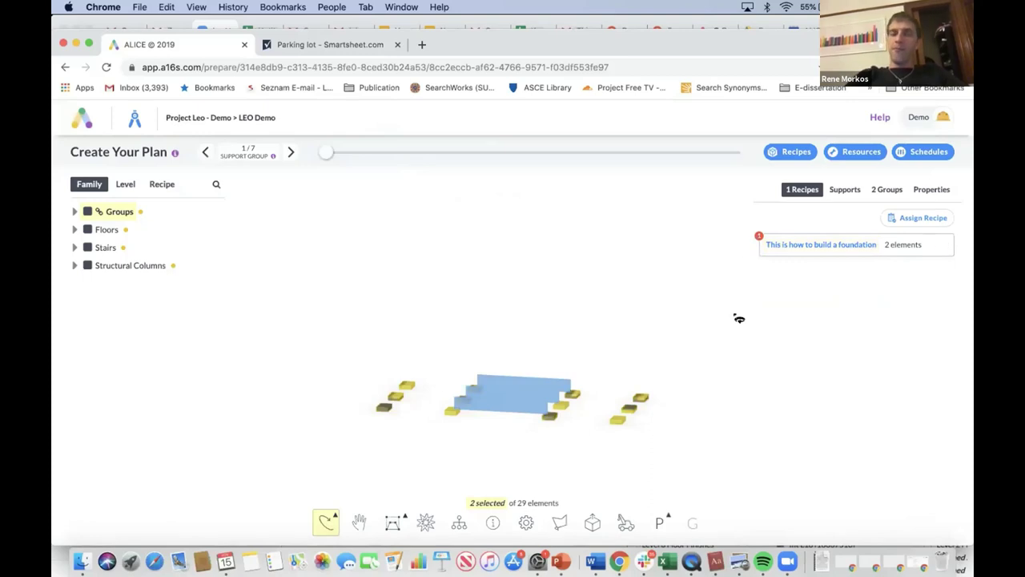
click(663, 314)
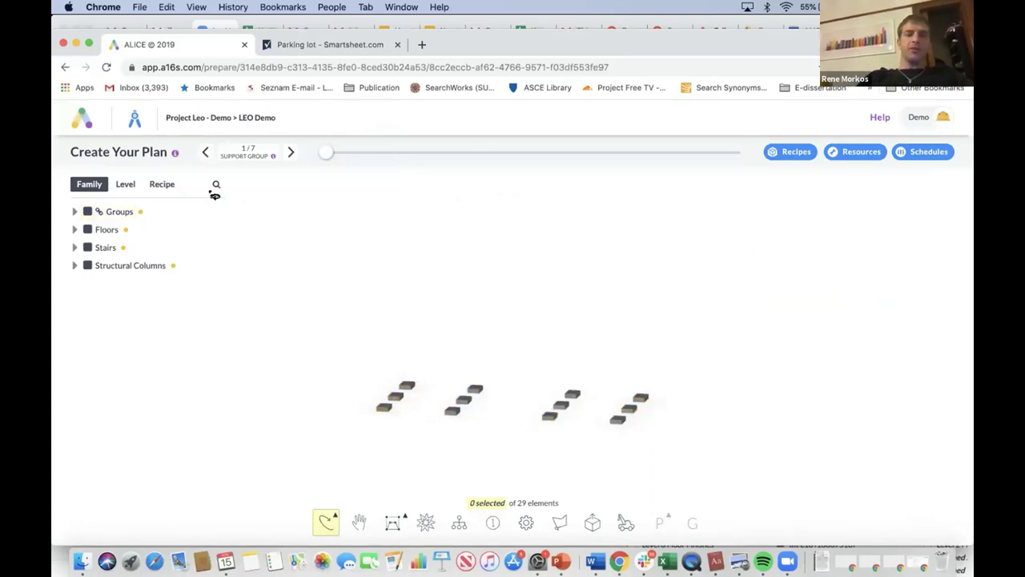
click(290, 152)
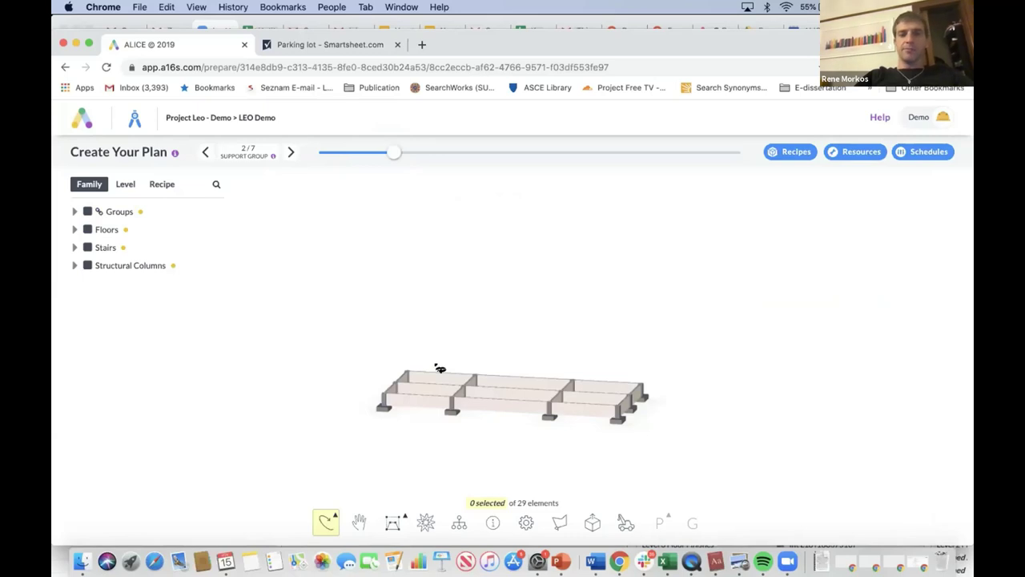
drag(478, 348, 476, 390)
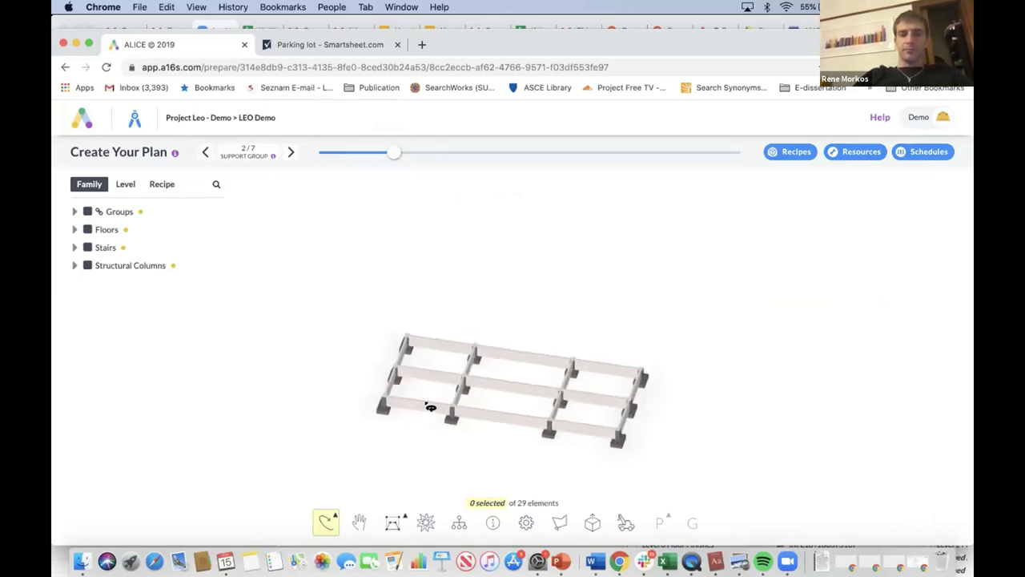
right_click(390, 406)
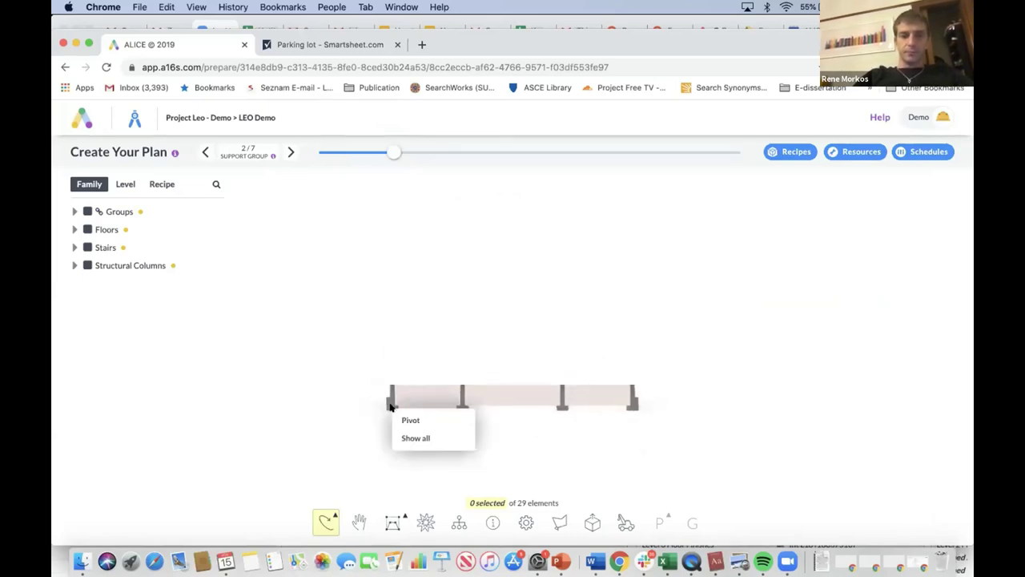
click(341, 435)
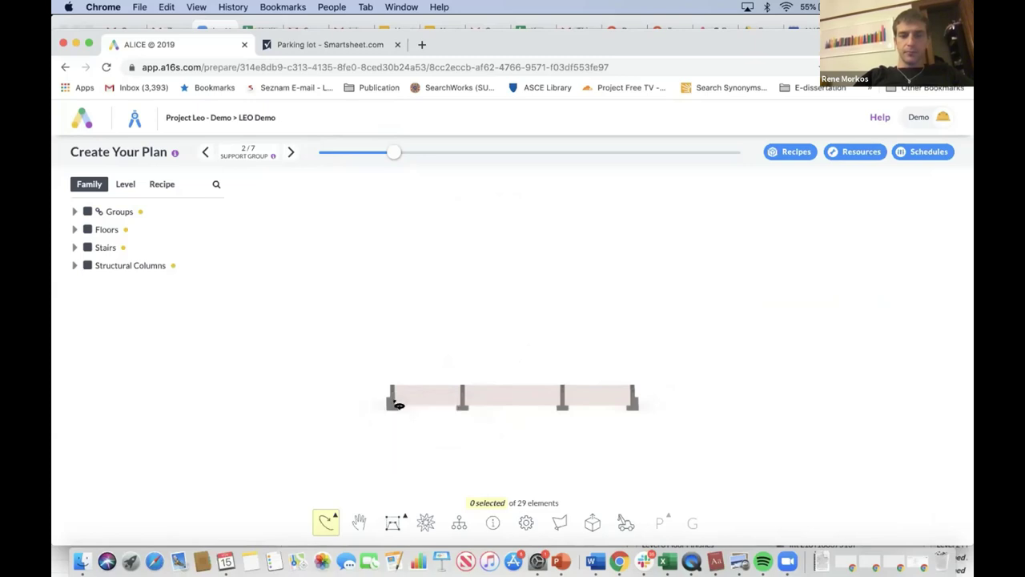
- Hide the West Foundation and East Foundation groups beneath the columns
click(400, 408)
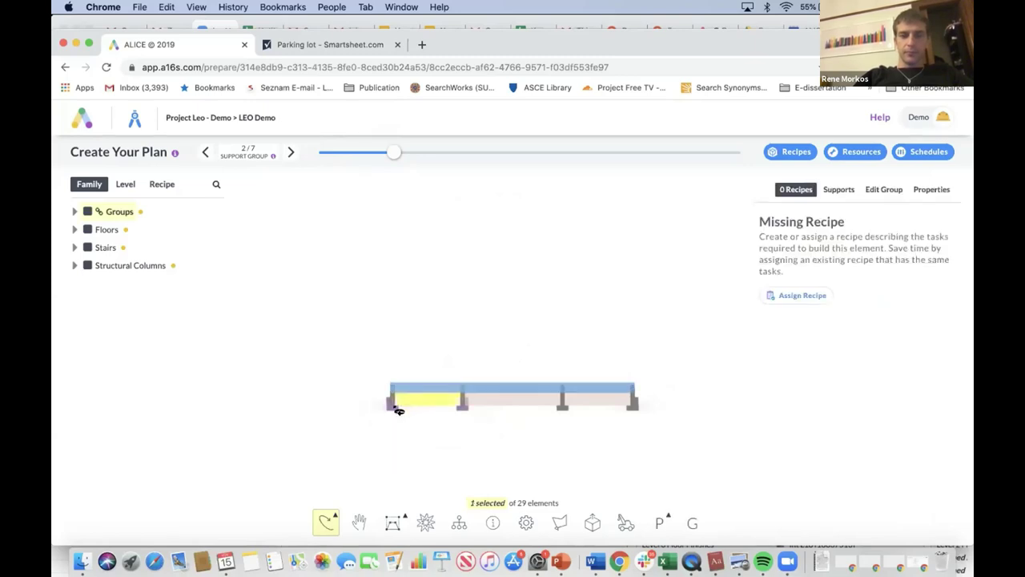
click(398, 409)
right_click(397, 409)
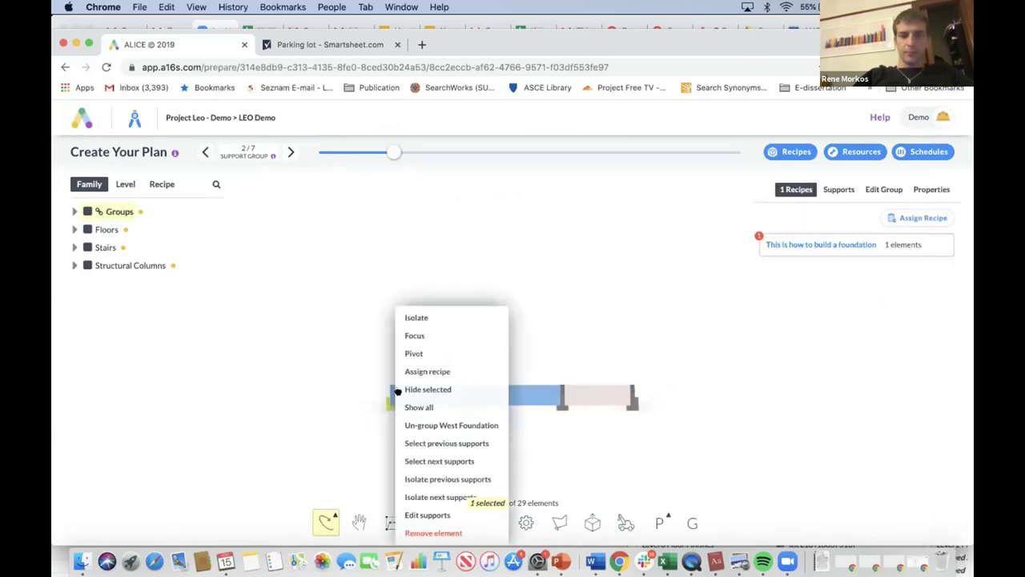
click(410, 388)
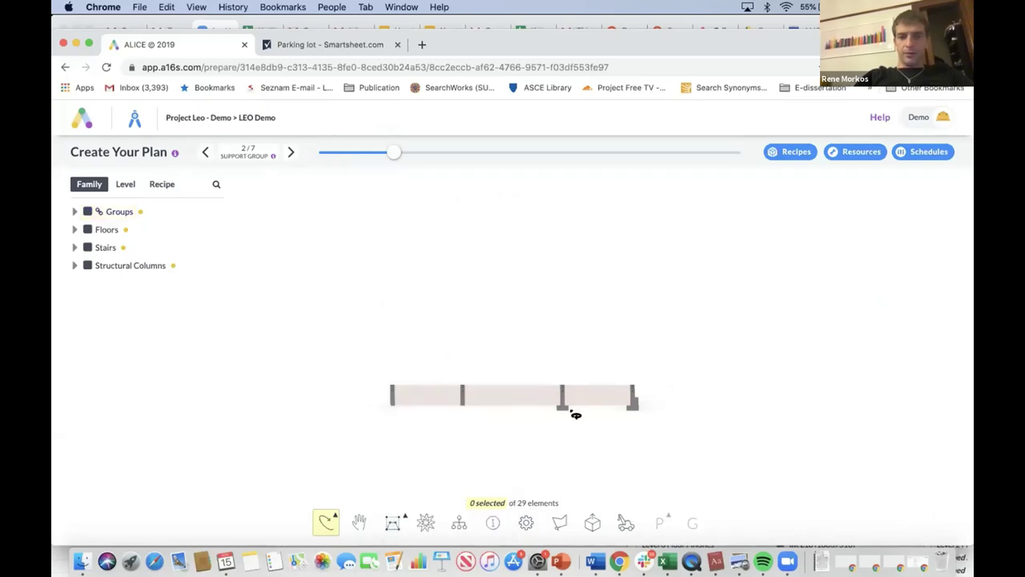
click(561, 407)
right_click(560, 407)
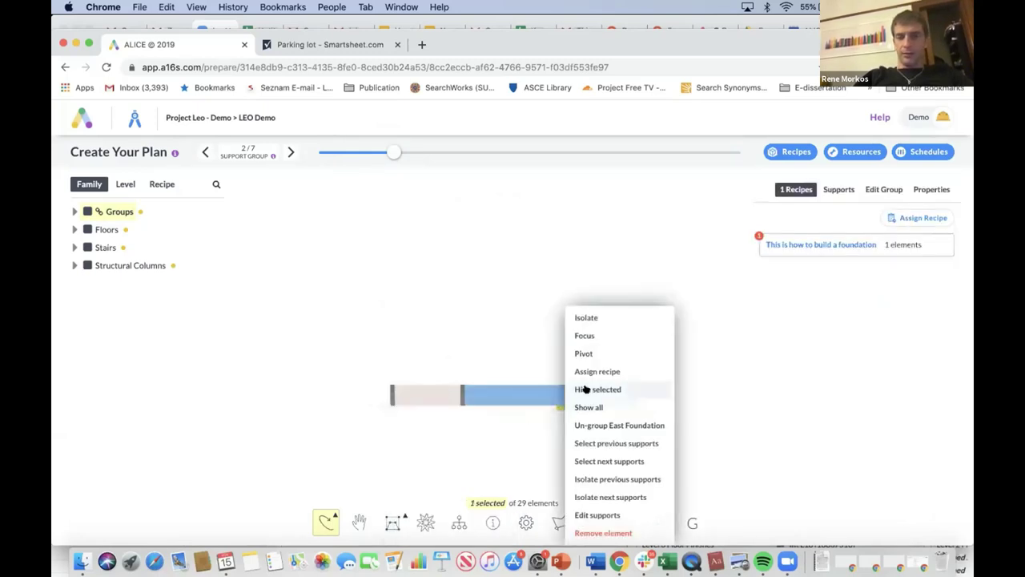
click(593, 390)
- Try to select the remaining columns and foundation walls with a polygon drawn around the structure
click(559, 522)
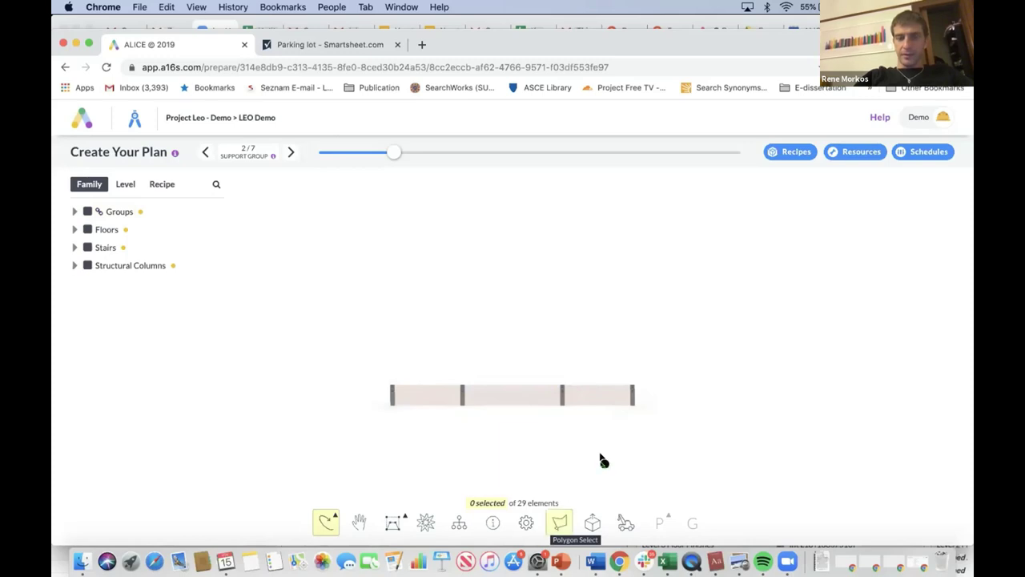
click(651, 419)
click(367, 415)
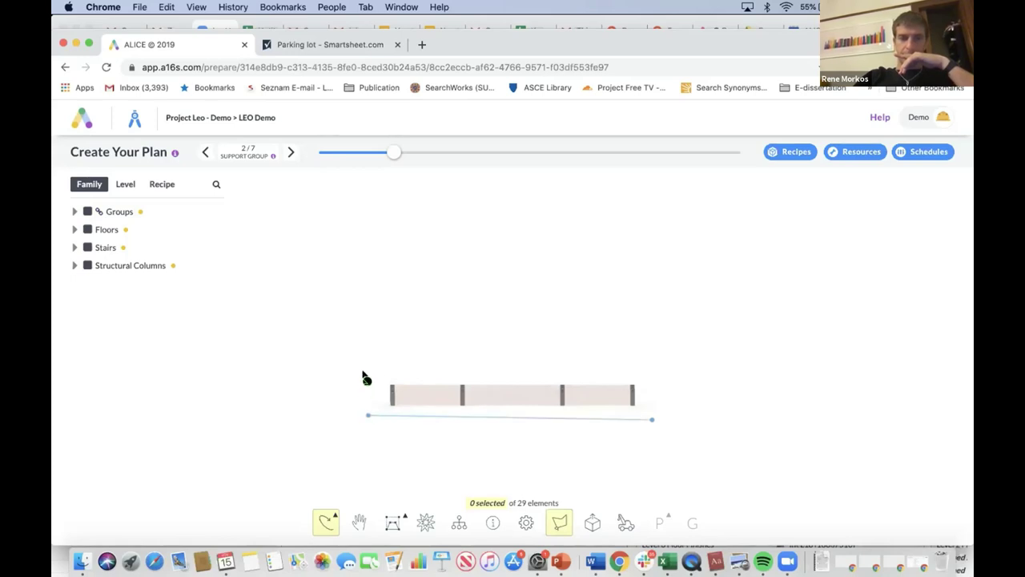
double_click(366, 374)
double_click(652, 368)
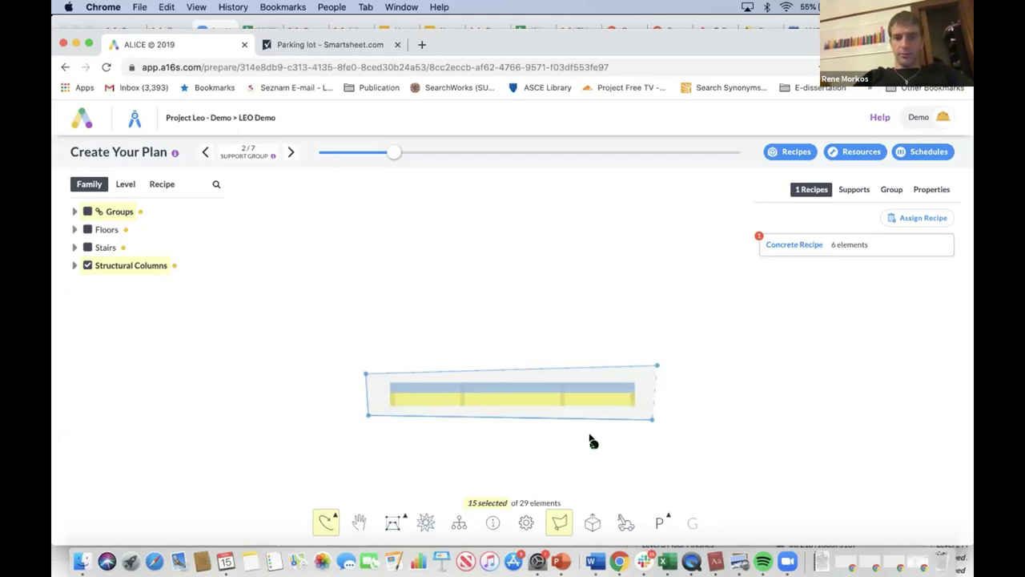
click(691, 430)
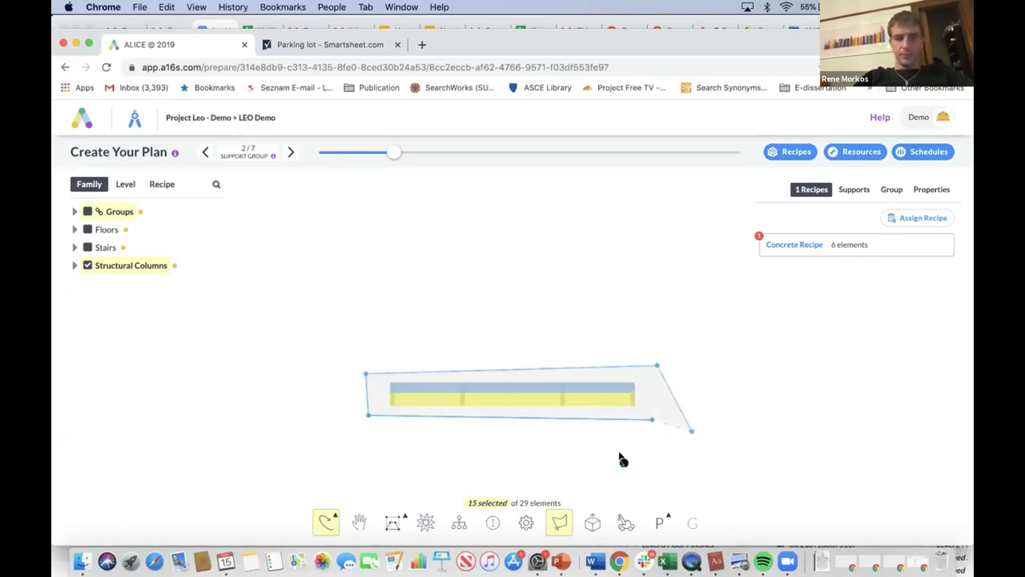
click(494, 433)
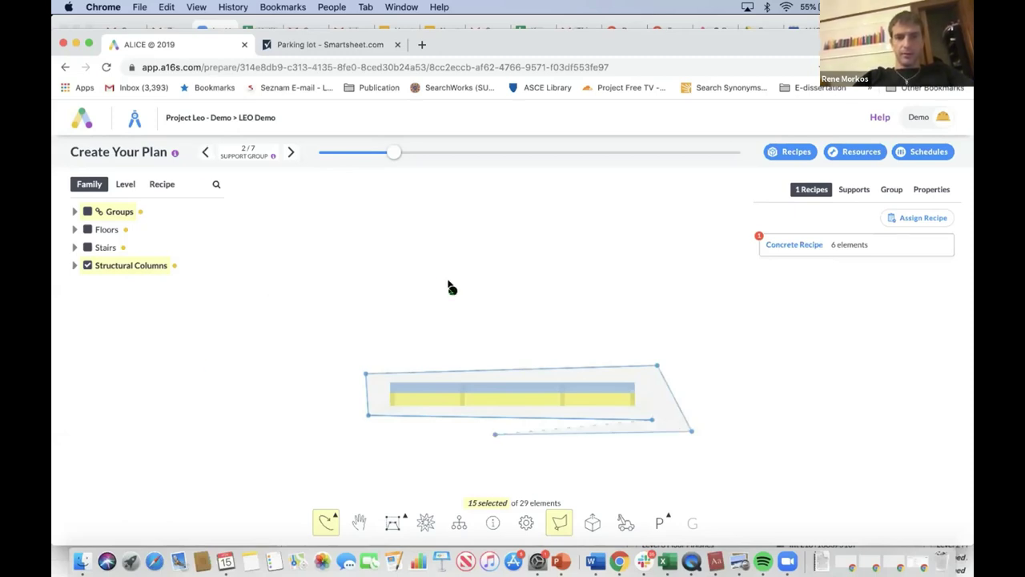
- Reload the plan, return to support group 2 of 7, and hide both foundation groups together
click(105, 66)
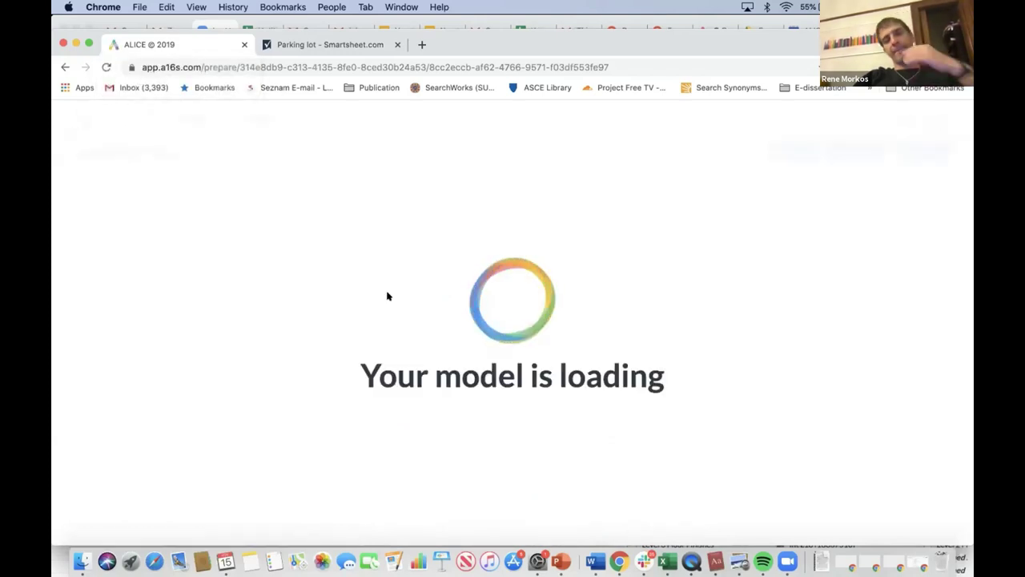
drag(393, 293, 427, 221)
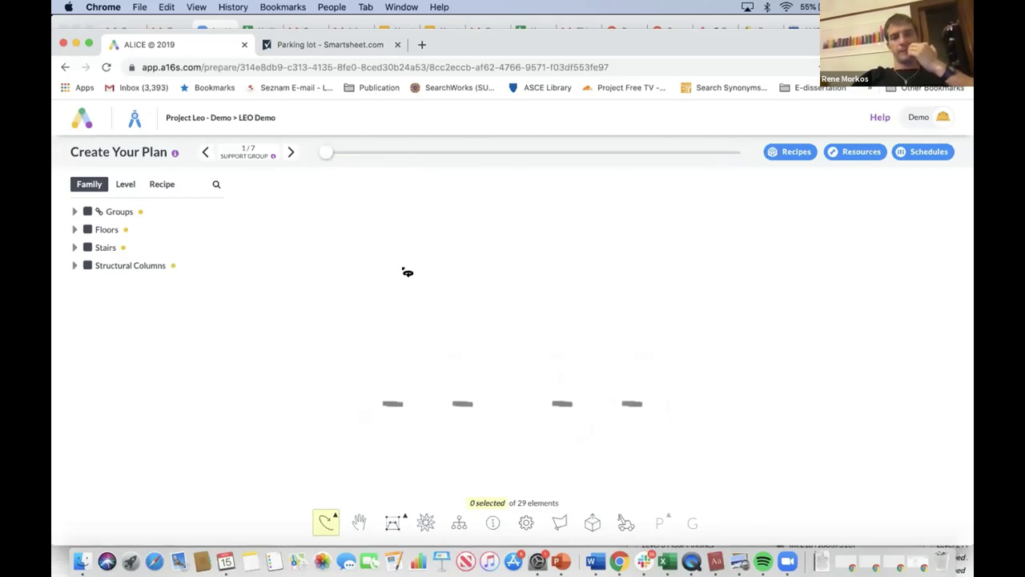
click(288, 152)
drag(435, 303, 414, 272)
click(401, 400)
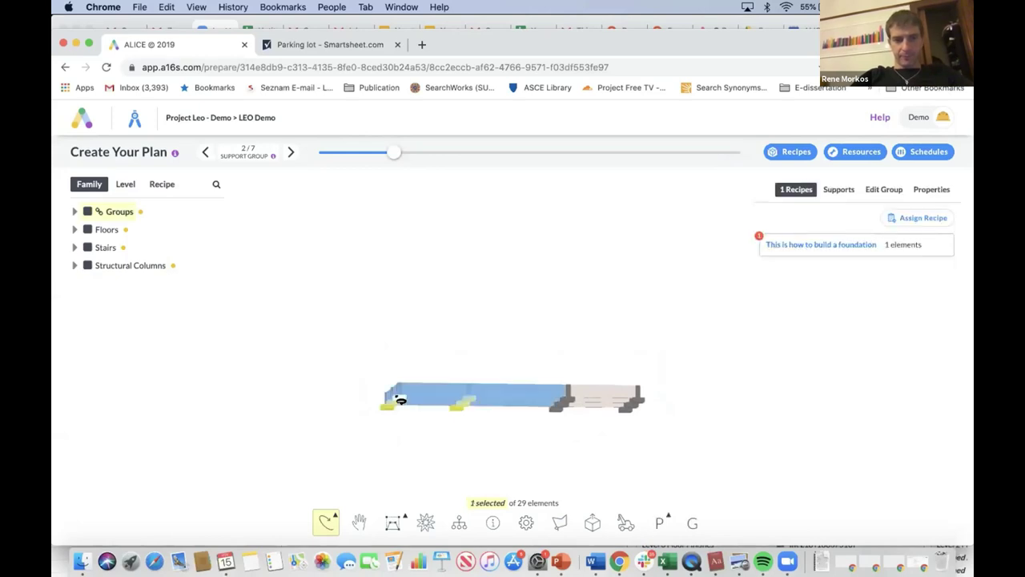
shift+click(568, 400)
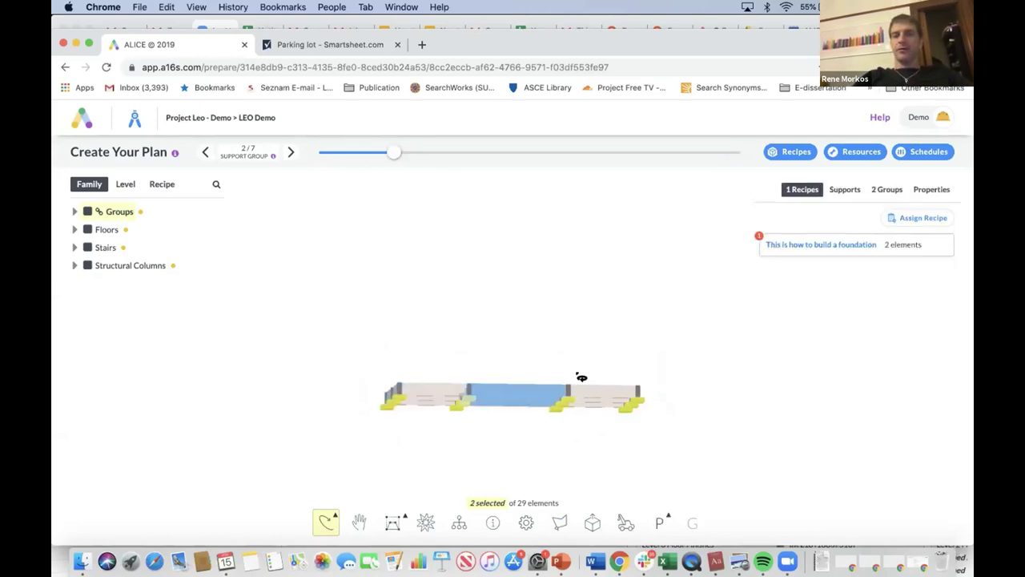
right_click(564, 401)
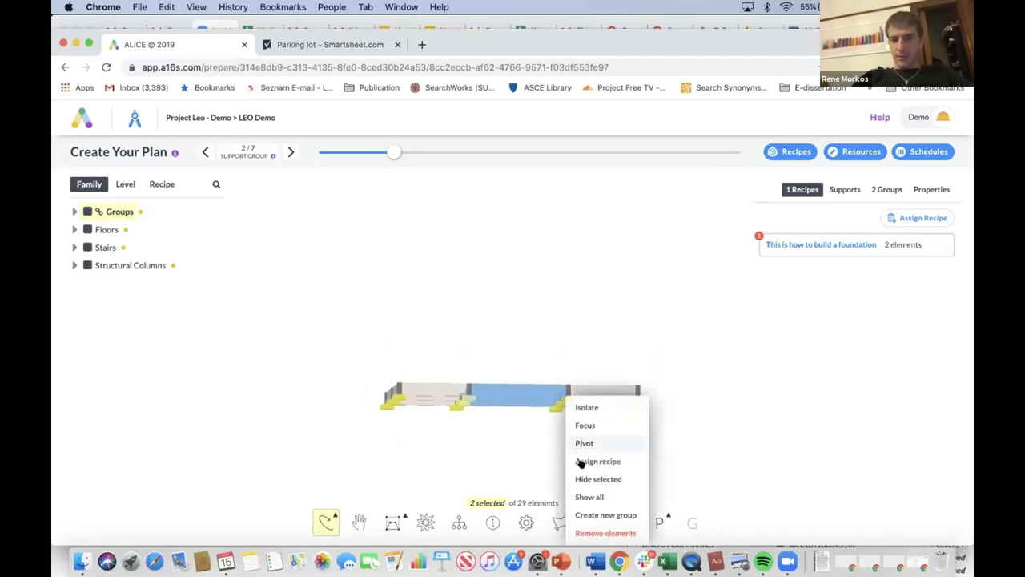
click(583, 479)
- Try to polygon-select the columns and walls at the east end of the model and clear the selection
drag(610, 330, 602, 357)
click(559, 523)
click(545, 434)
click(558, 347)
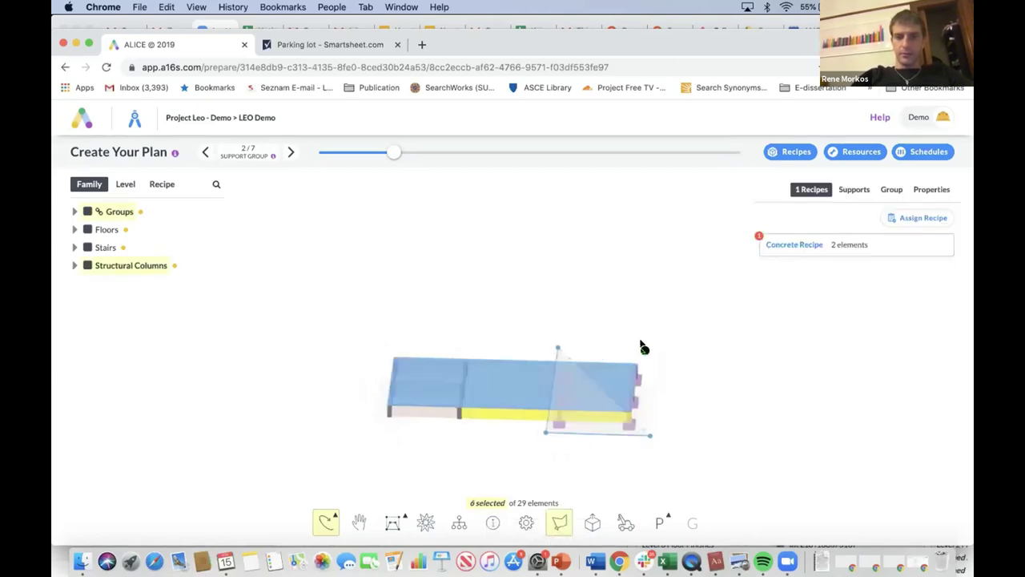
click(644, 344)
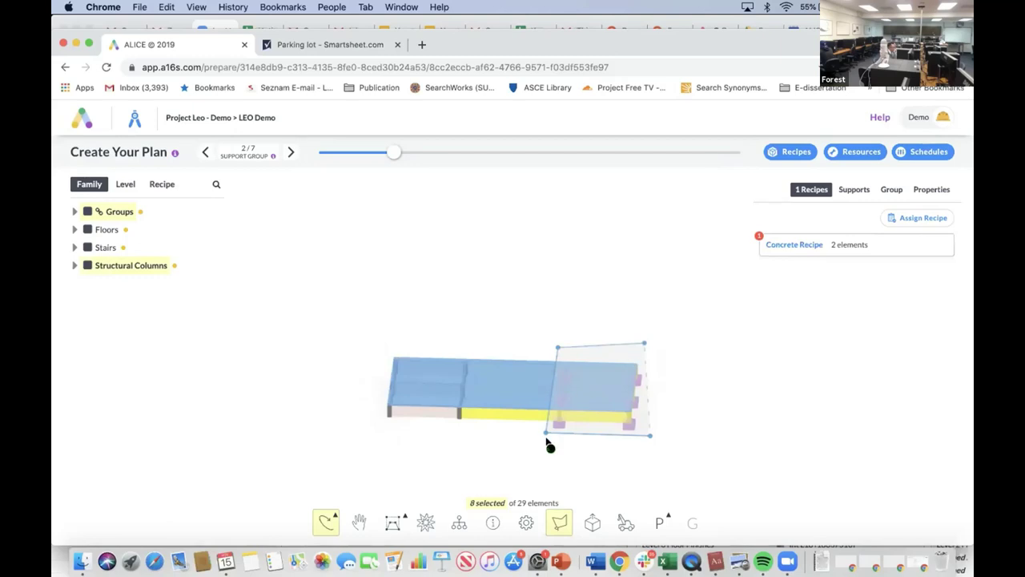
click(572, 450)
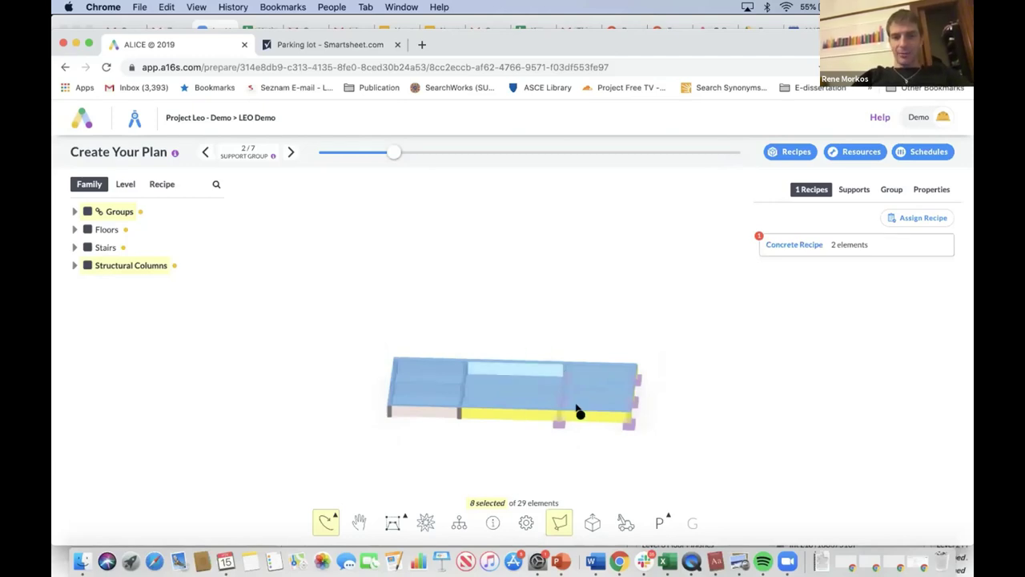
click(206, 153)
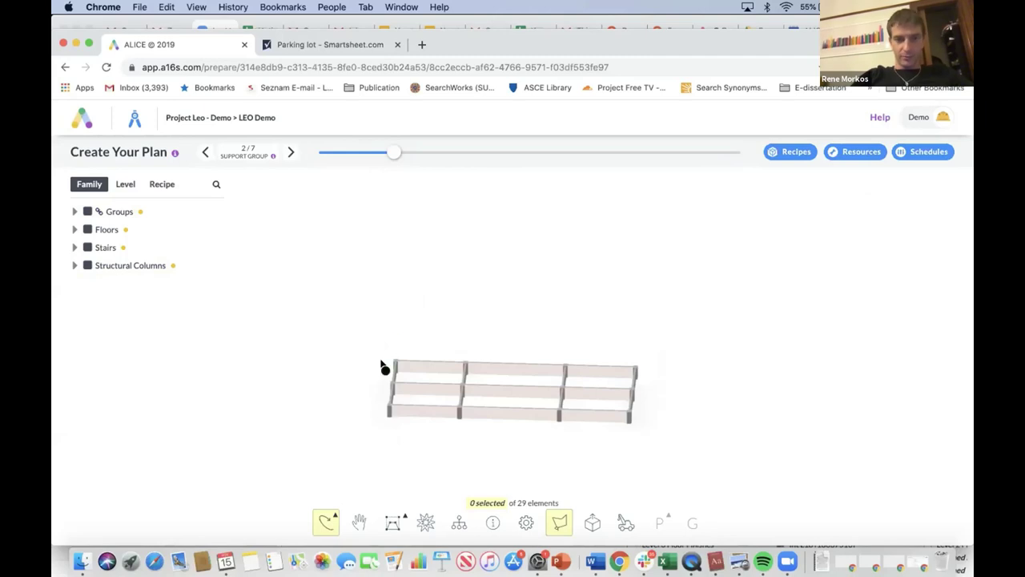
scroll(386, 361, up, 5)
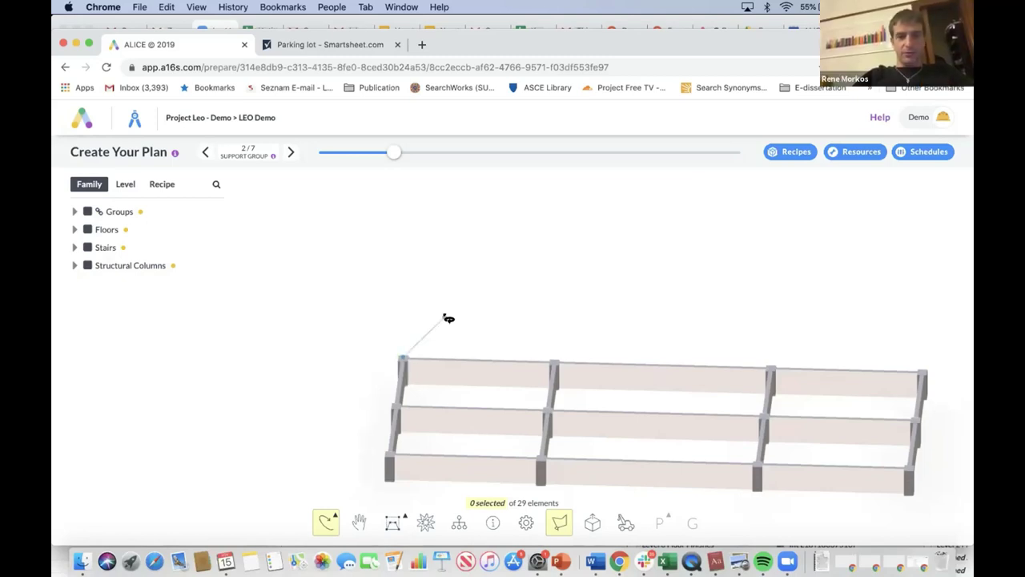
- Reload the plan and bring the model back to support group 2 of 7
click(105, 67)
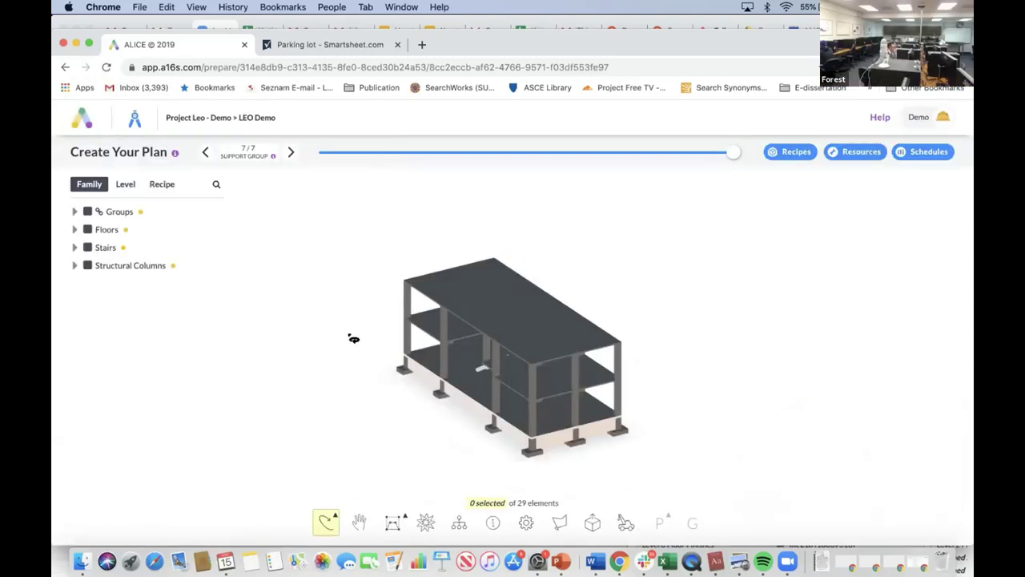
click(321, 152)
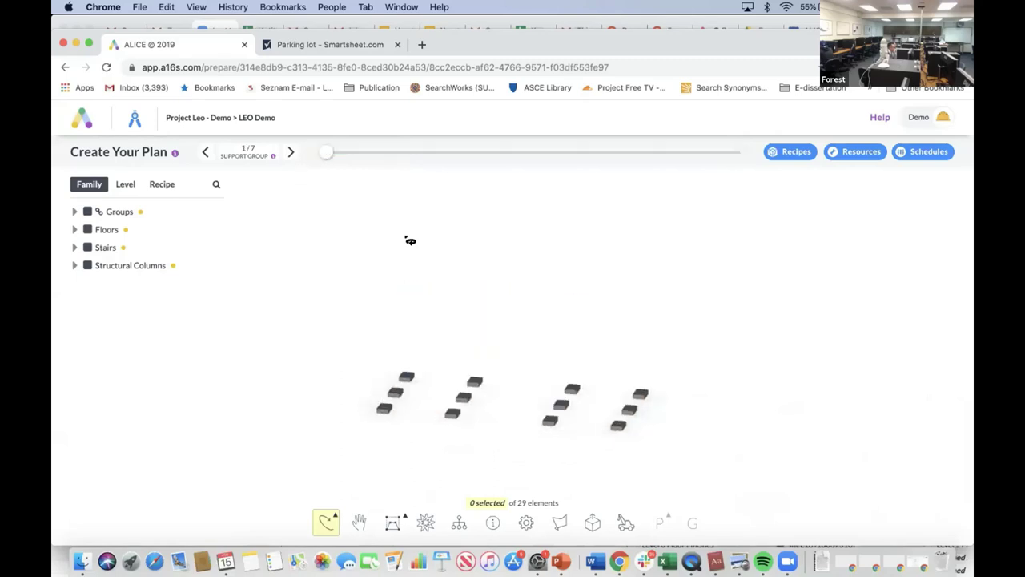
click(288, 153)
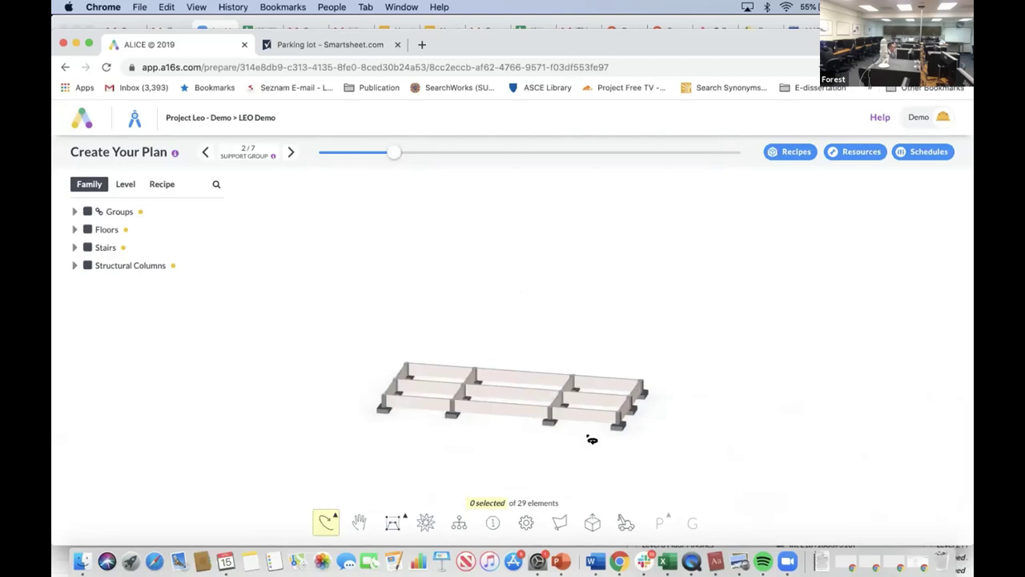
scroll(590, 437, up, 3)
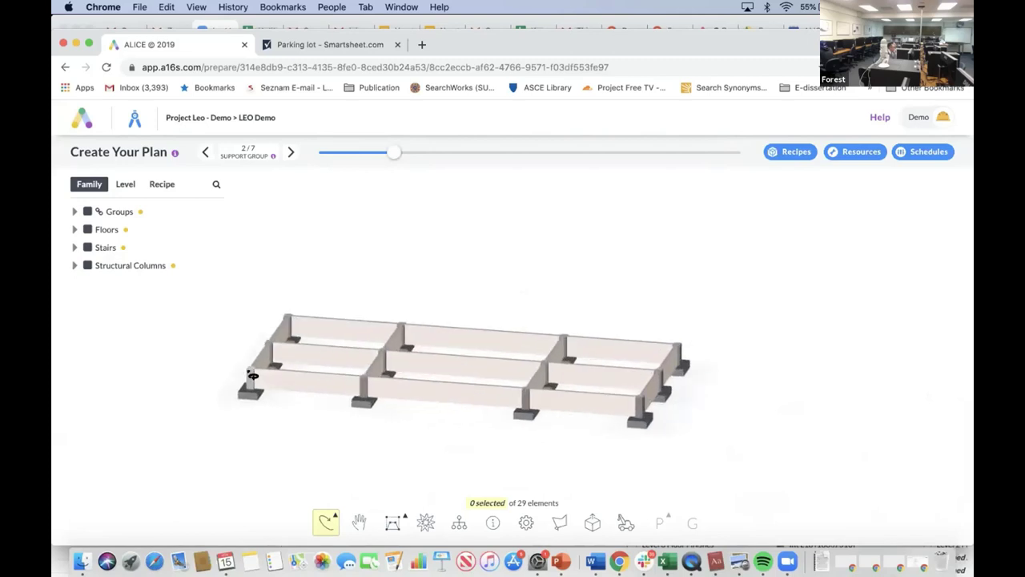
- Try to select the structural columns of support group 2 directly in the model and clear the selection
click(252, 376)
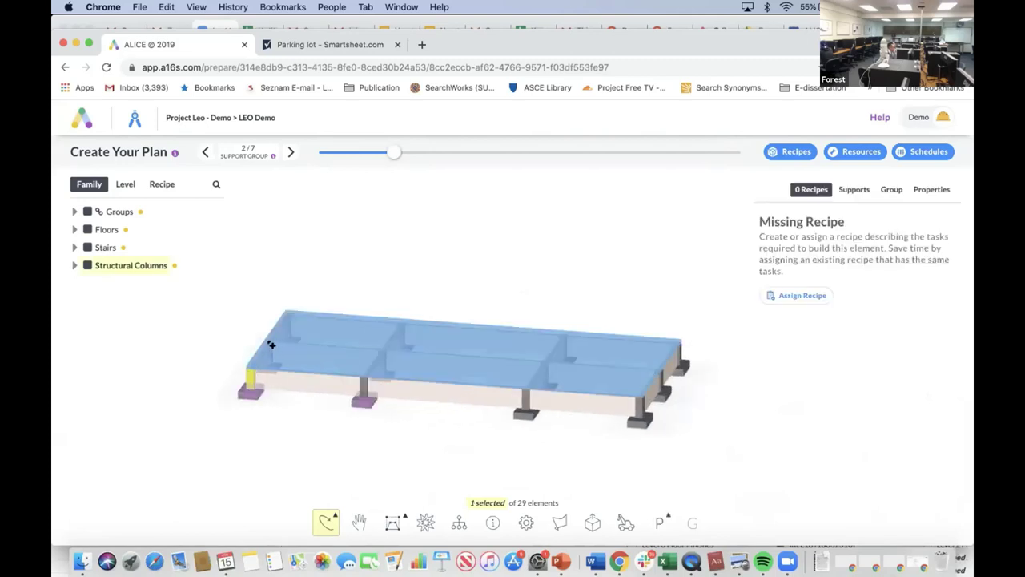
shift+click(271, 344)
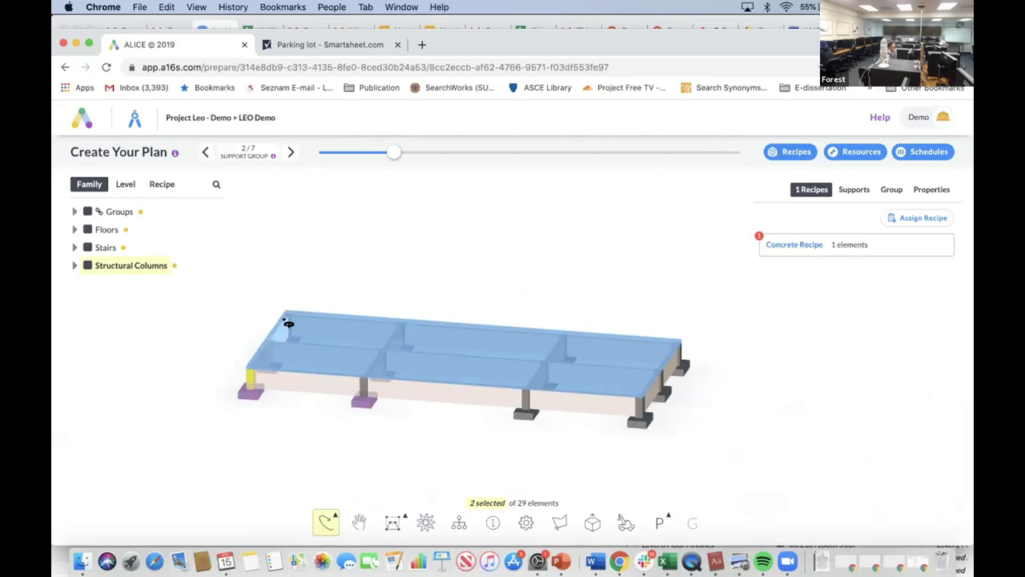
click(364, 383)
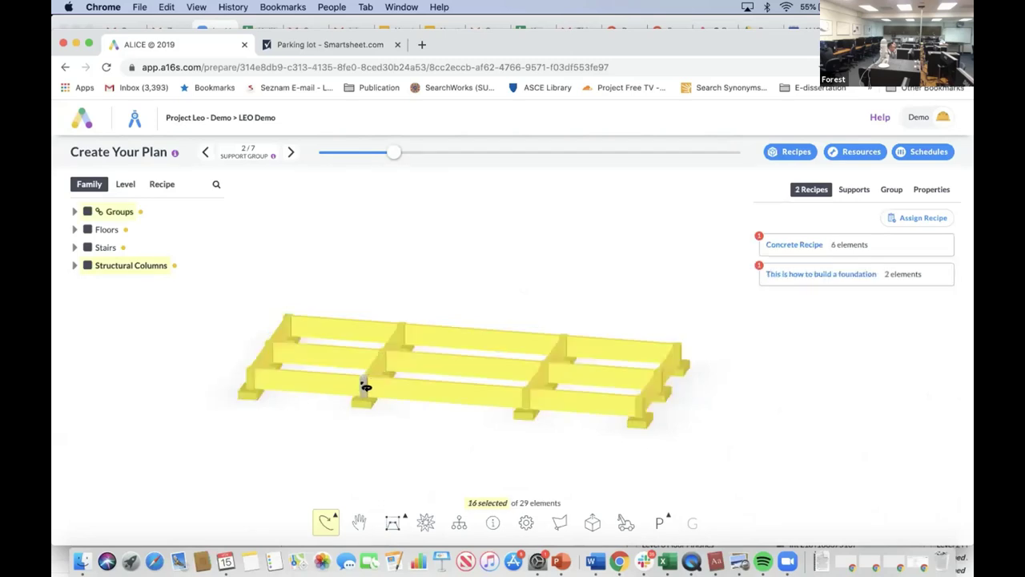
click(358, 387)
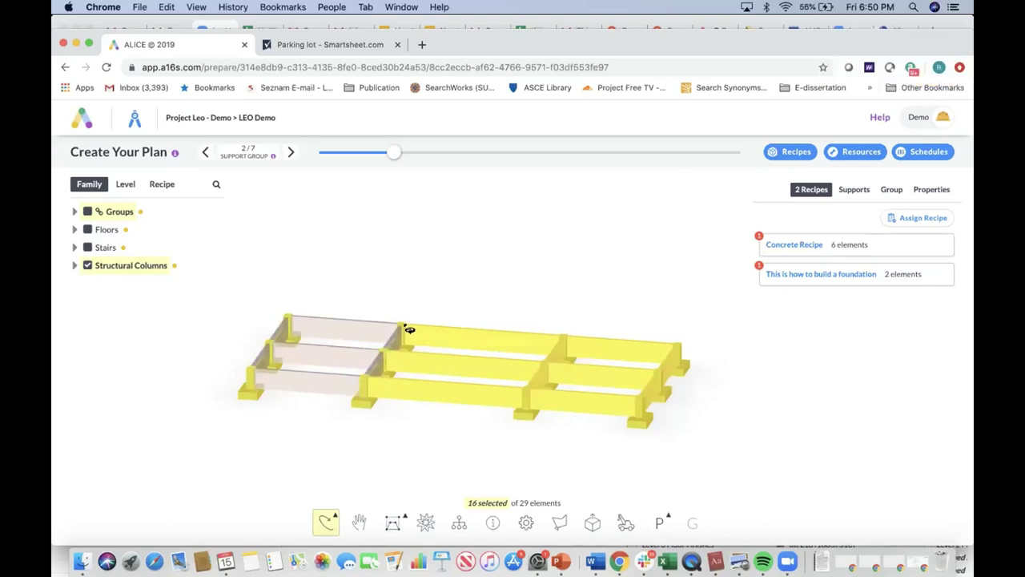
click(362, 280)
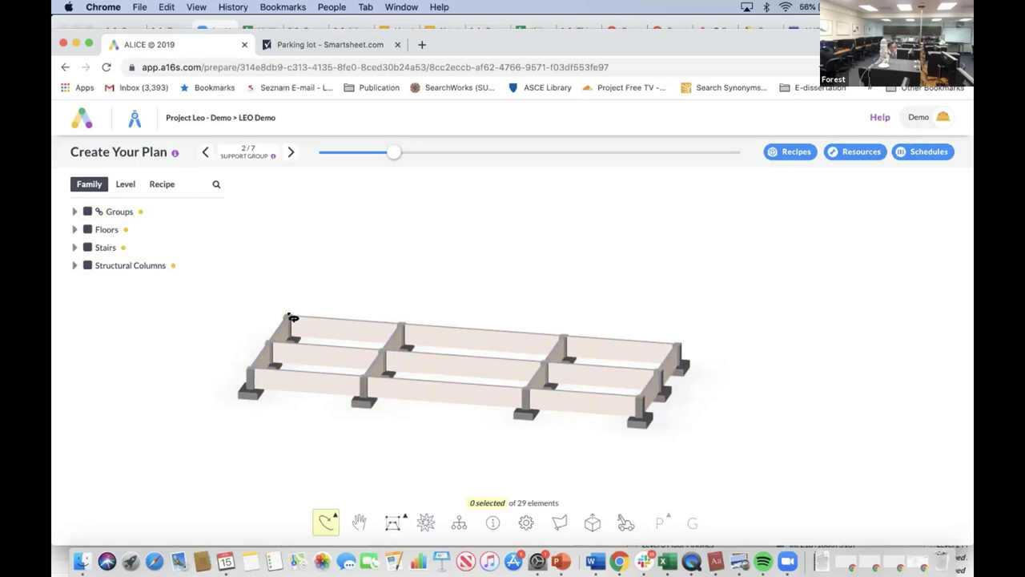
scroll(291, 318, up, 5)
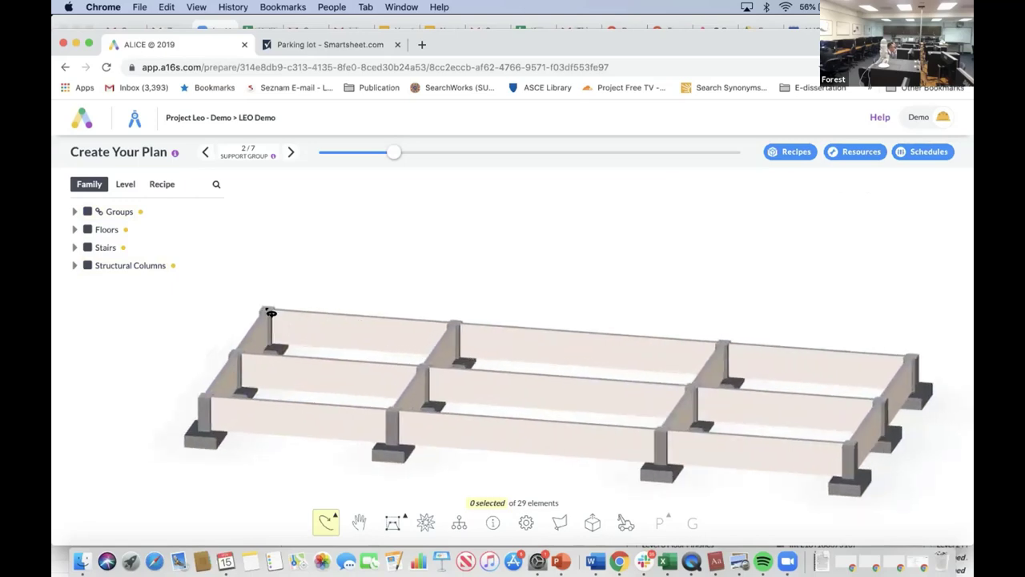
- Group the six structural columns at the west end with the West Foundation Wall as "W Foundation Wall"
click(272, 313)
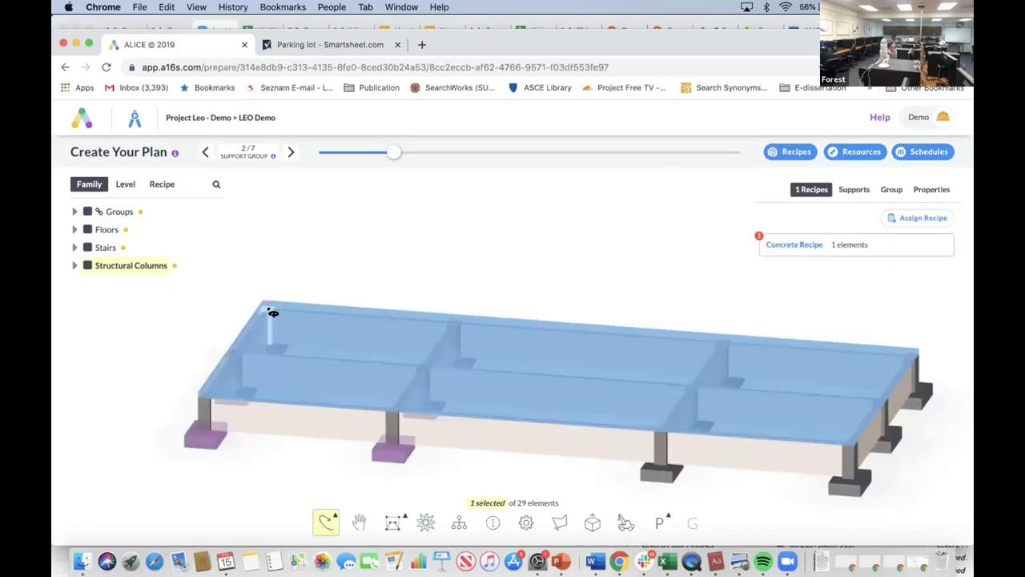
shift+click(237, 354)
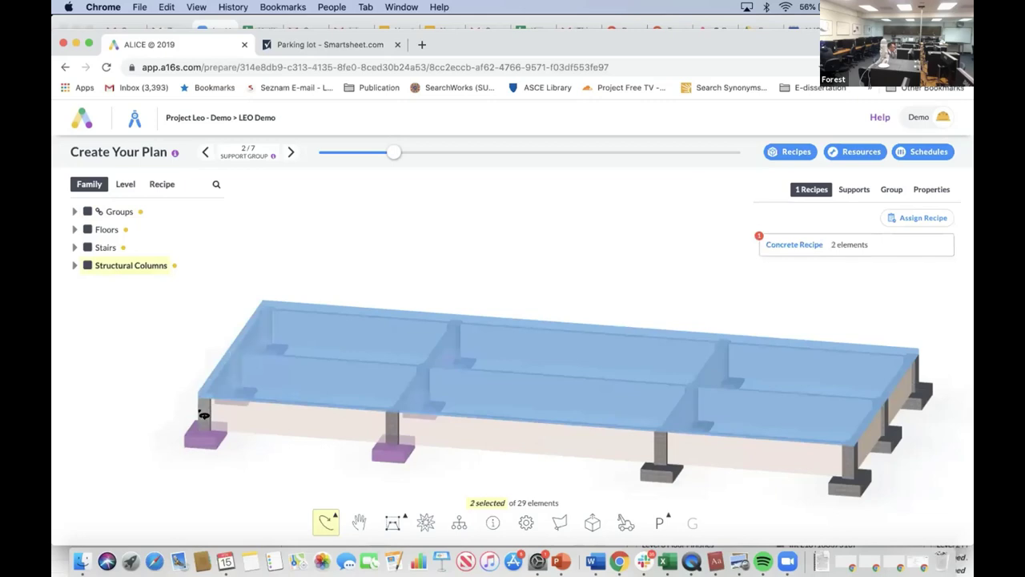
shift+click(204, 409)
shift+click(395, 434)
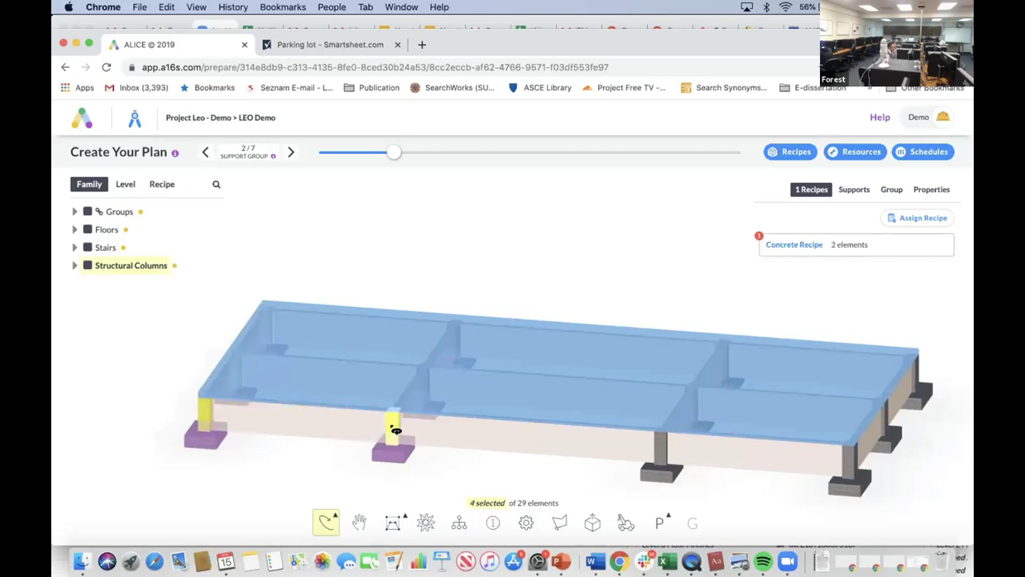
shift+click(427, 370)
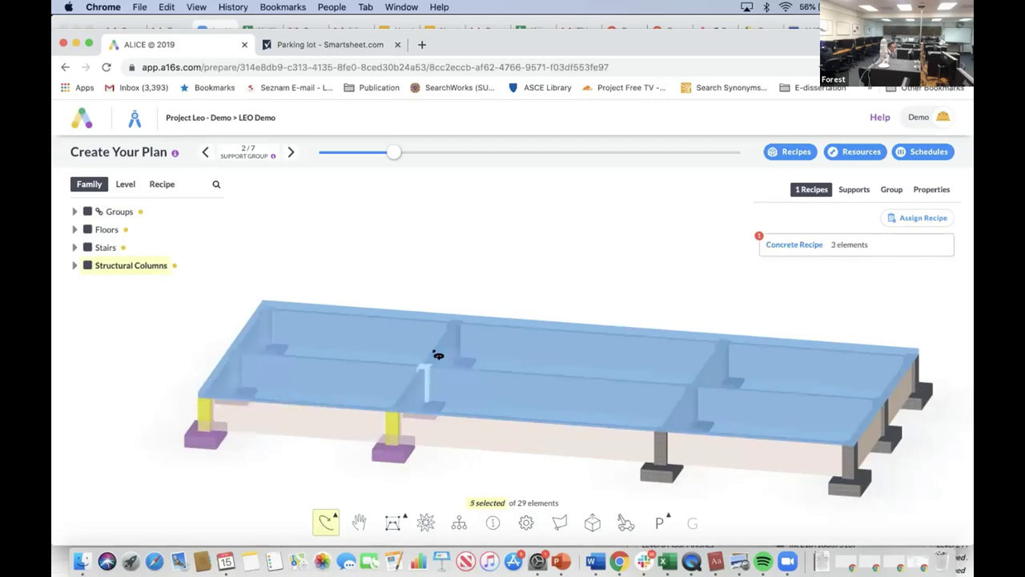
shift+click(458, 326)
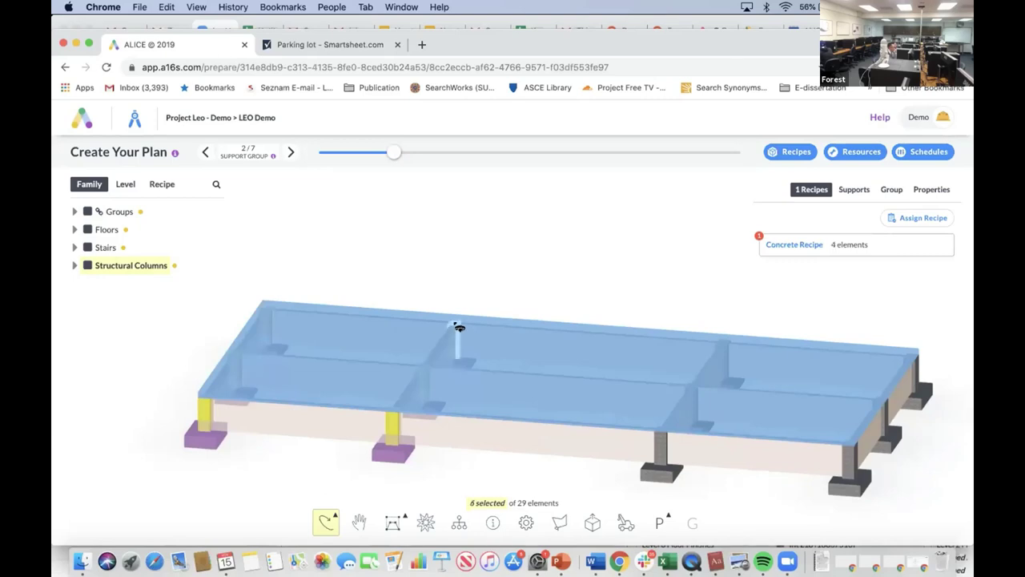
shift+click(333, 426)
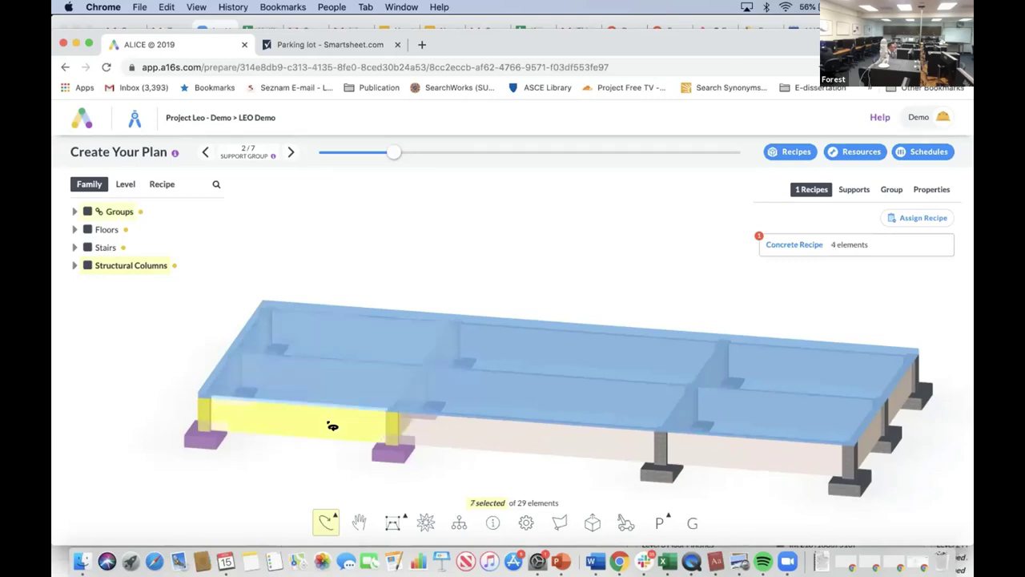
click(881, 189)
click(806, 212)
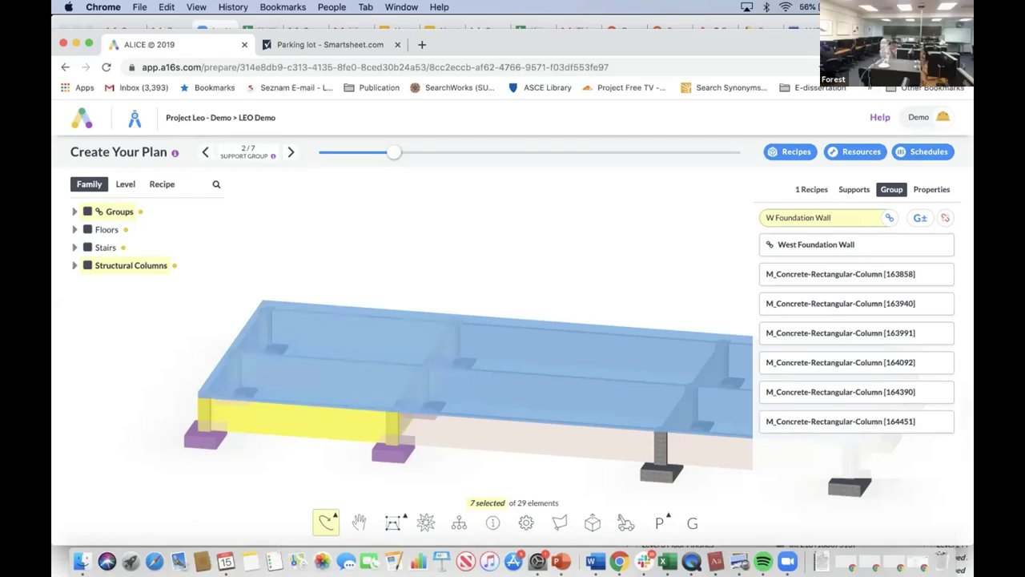
key(Return)
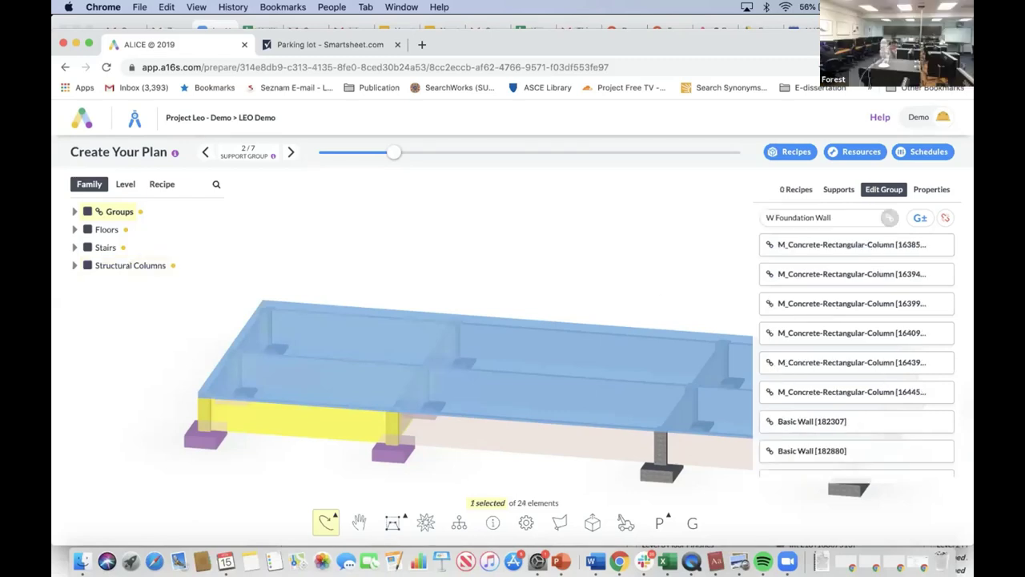
click(564, 302)
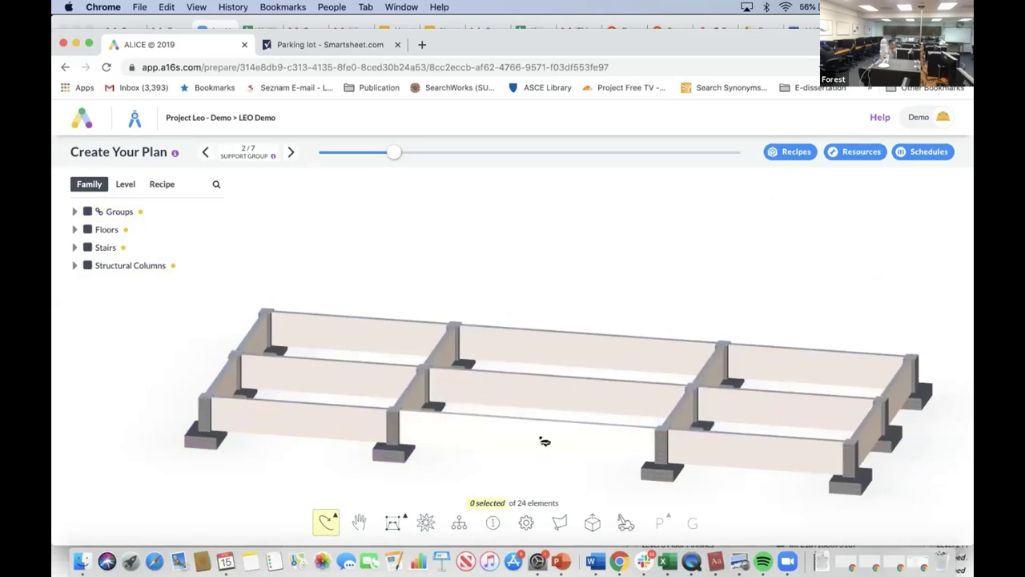
- Select the east foundation wall group and inspect its columns and supporting footings from below
click(713, 450)
drag(725, 497, 700, 425)
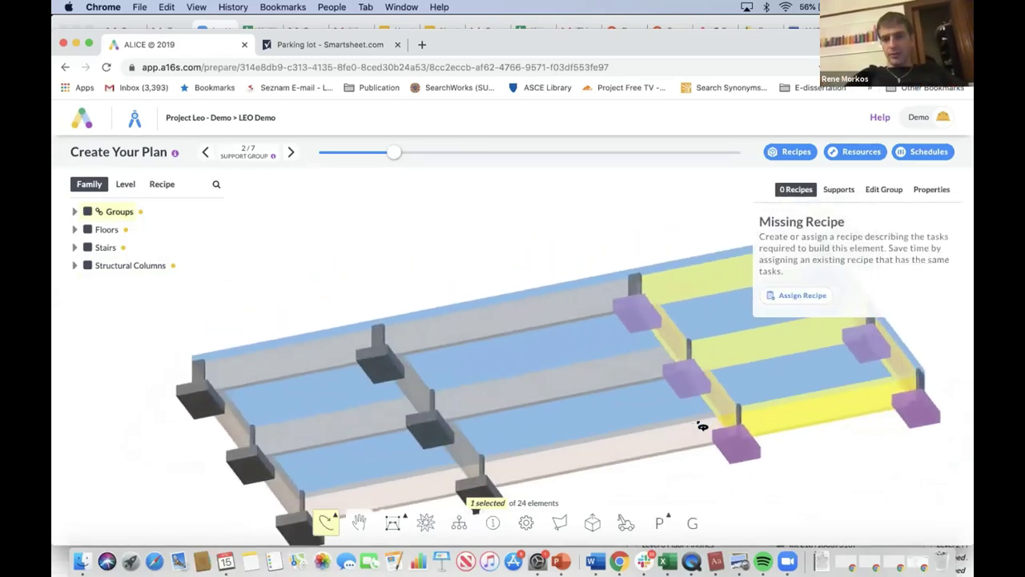
scroll(694, 333, up, 5)
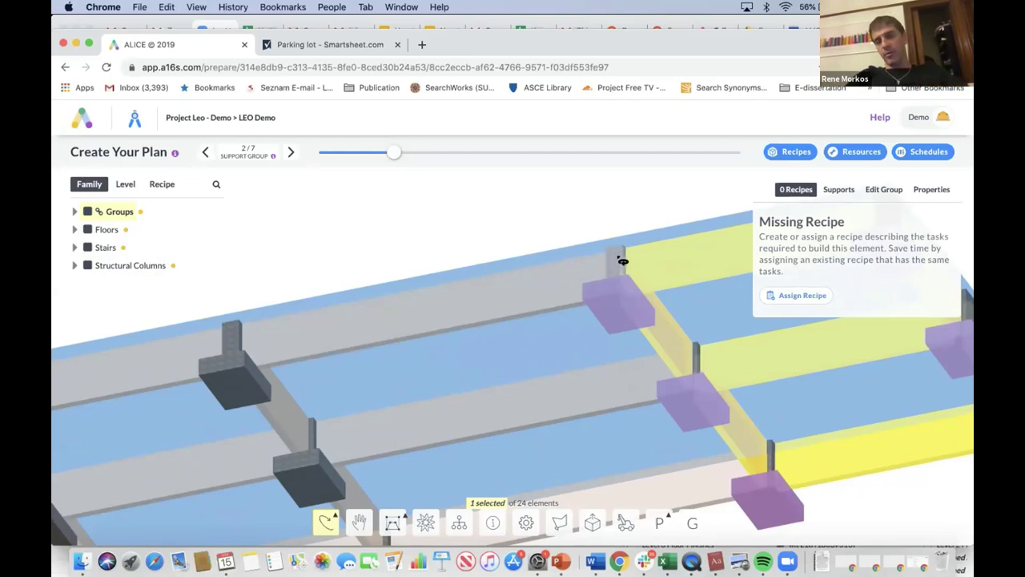
drag(485, 220, 496, 307)
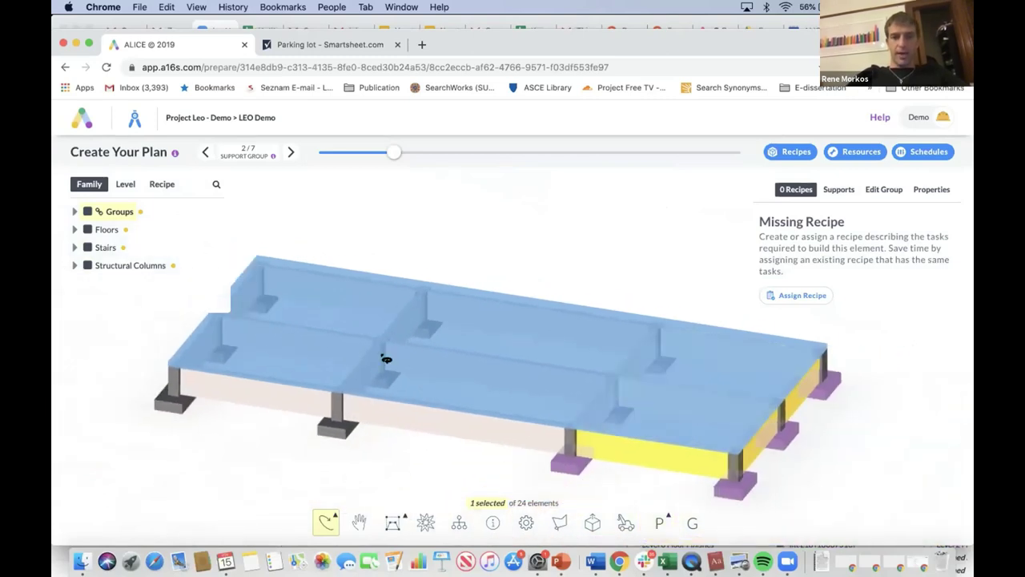
- Select the west, middle and east foundation wall groups together and open the recipe choices for assignment
click(339, 408)
drag(355, 453, 425, 357)
drag(499, 222, 477, 336)
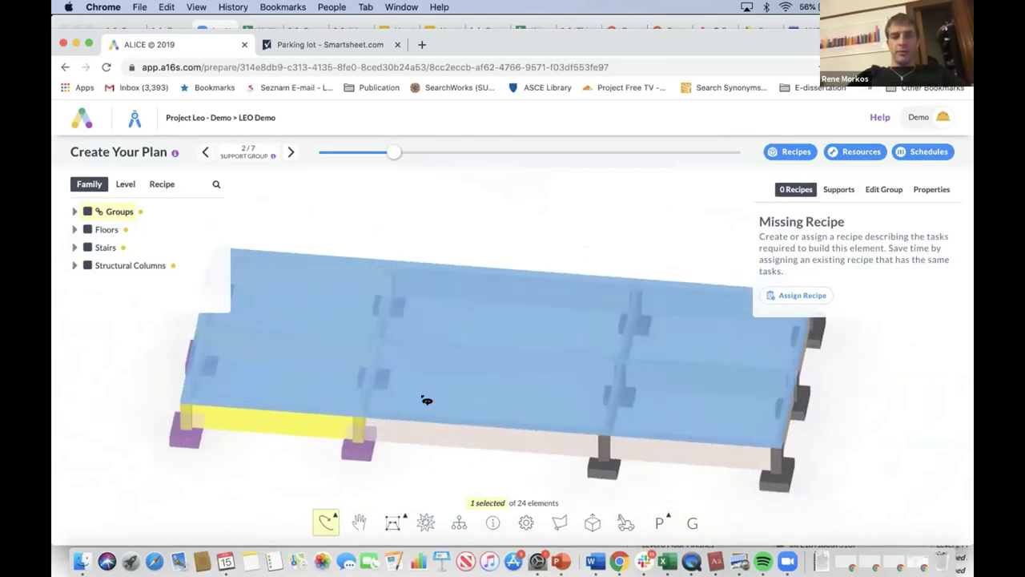
shift+click(636, 446)
shift+click(548, 440)
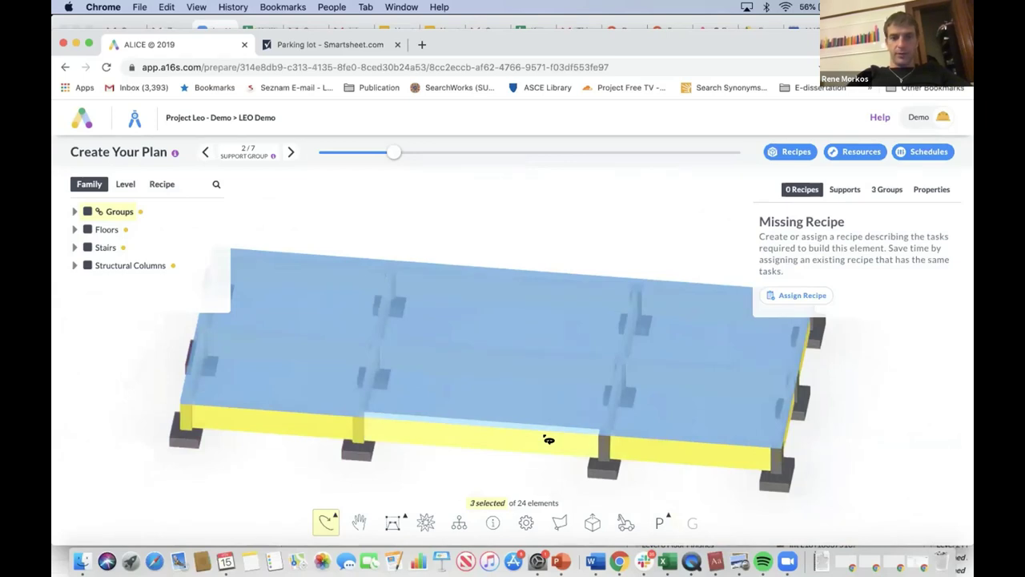
click(797, 294)
- Make a copy of the Column recipe
scroll(775, 298, down, 5)
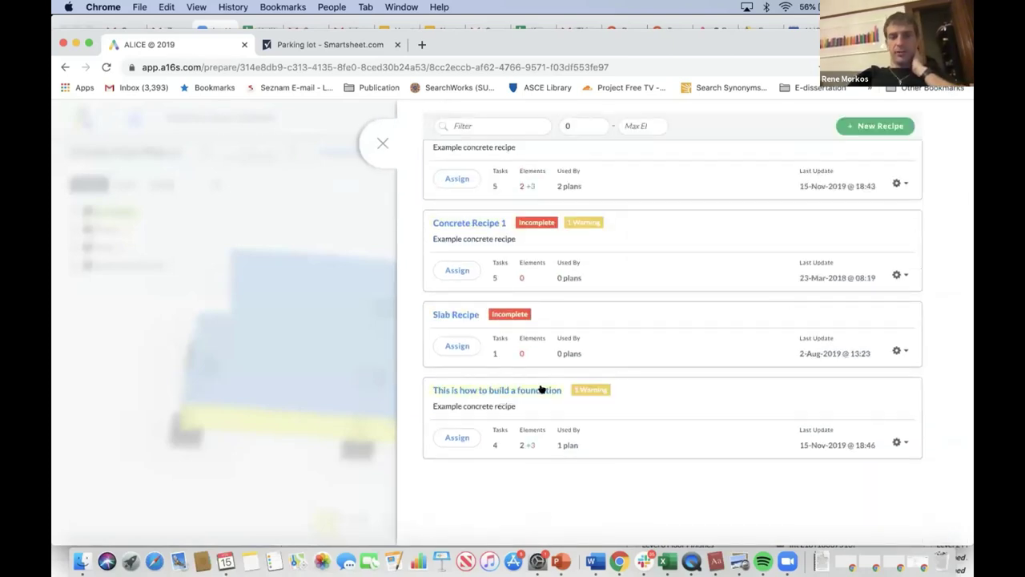
scroll(541, 390, up, 5)
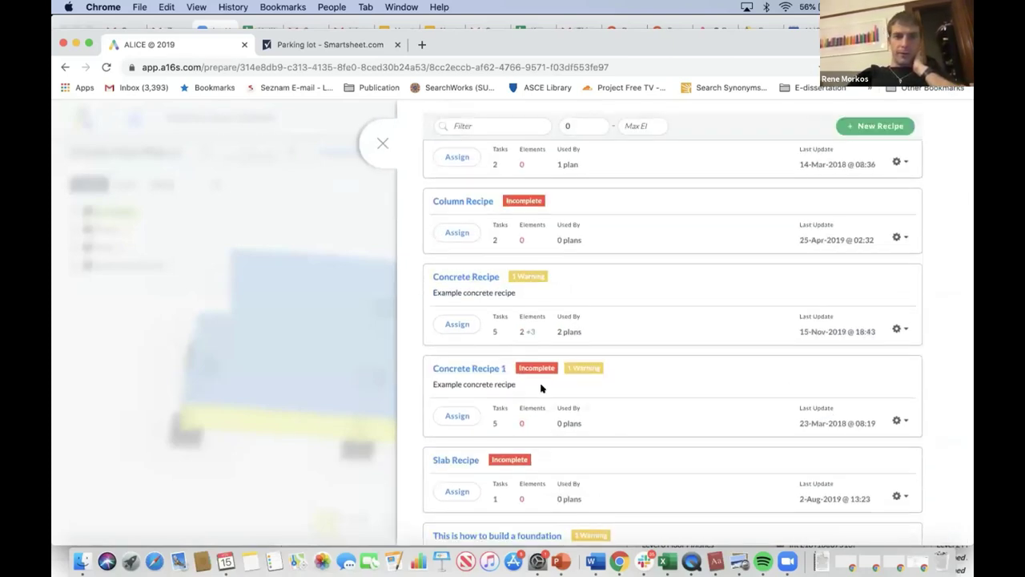
scroll(541, 389, up, 1)
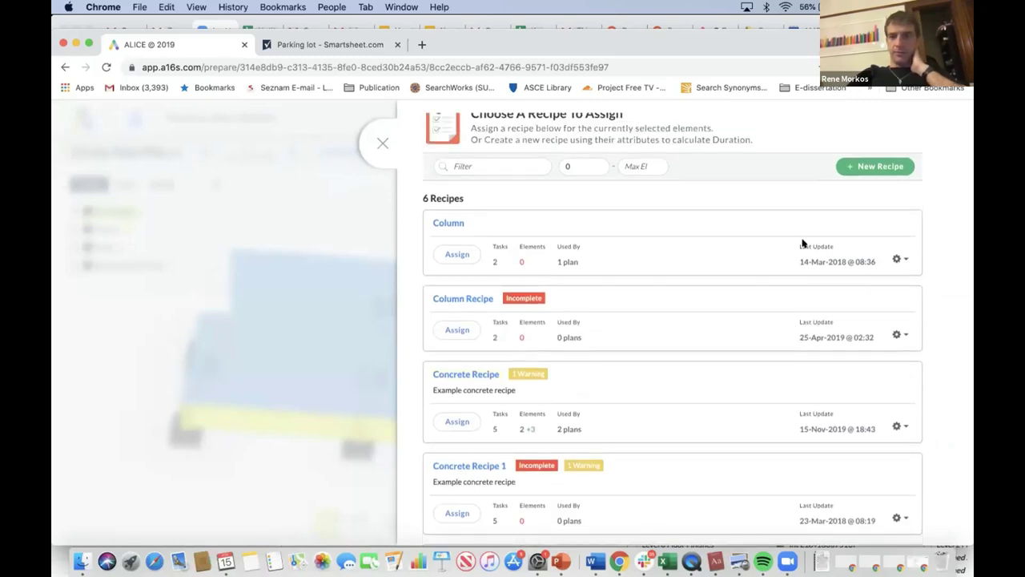
click(896, 262)
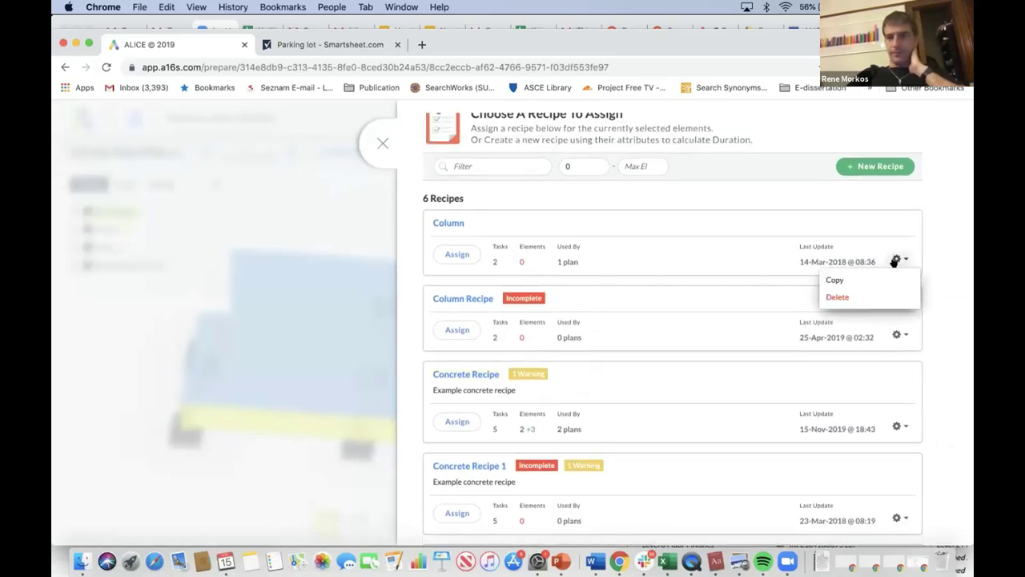
click(843, 276)
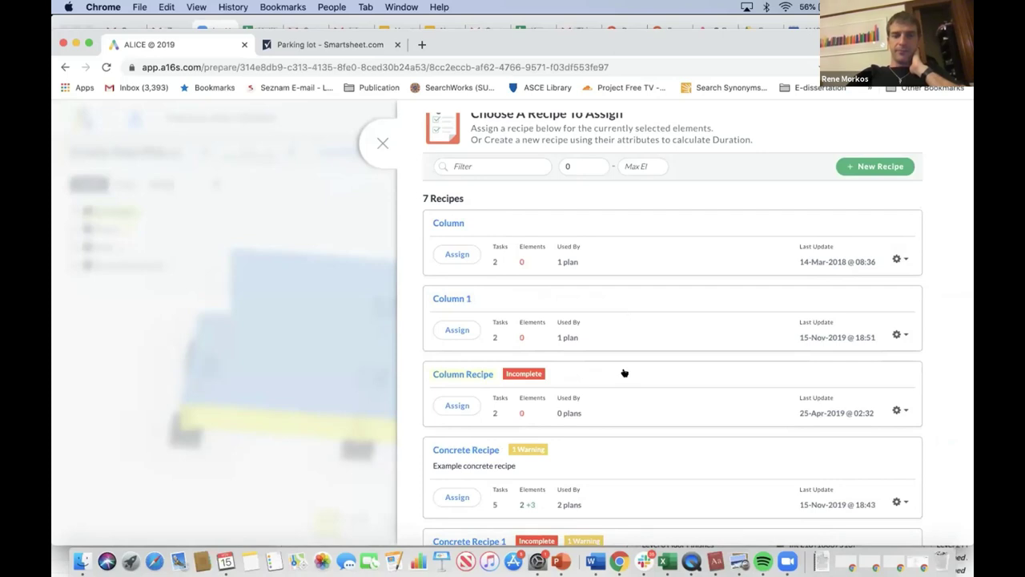
- Review the tasks in the copied Column recipe and return to the recipe list
scroll(625, 373, down, 8)
scroll(623, 374, up, 3)
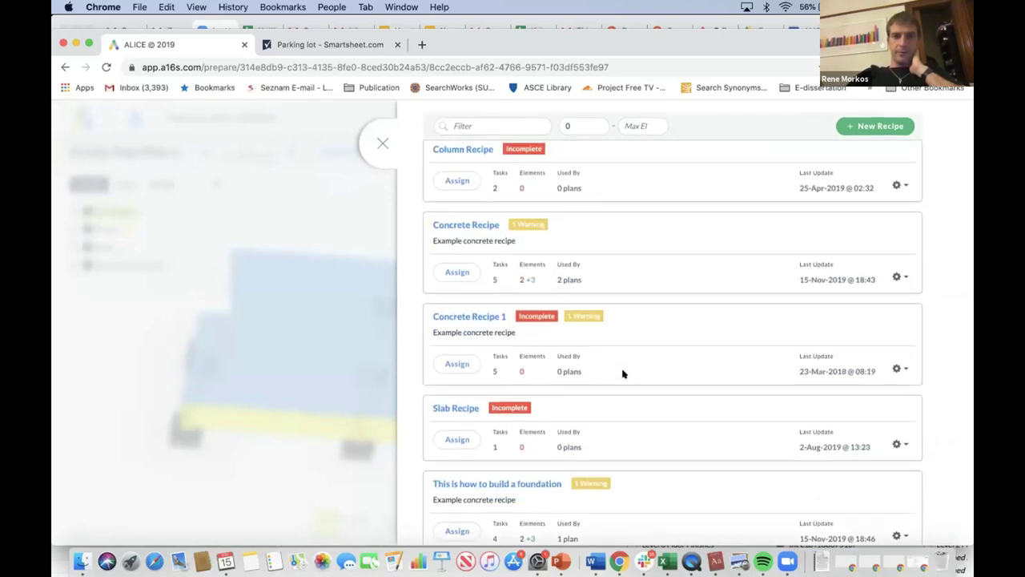
scroll(623, 373, up, 6)
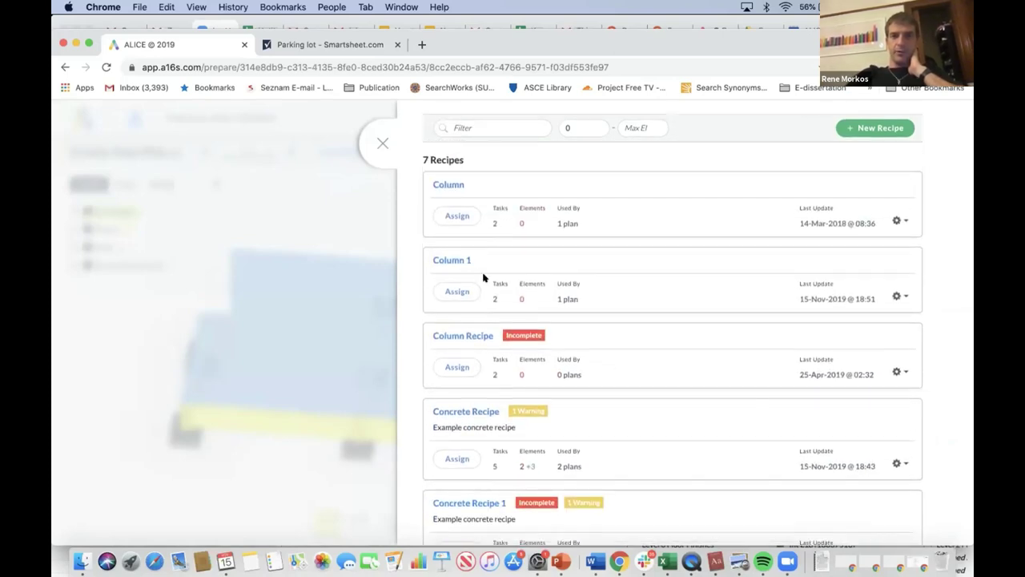
click(461, 259)
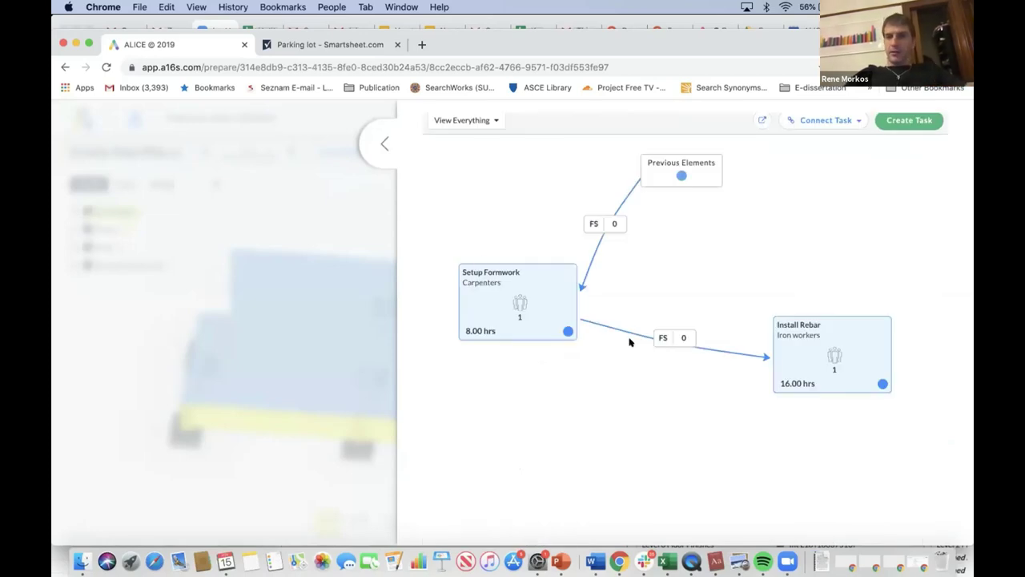
scroll(630, 342, down, 5)
scroll(629, 342, up, 7)
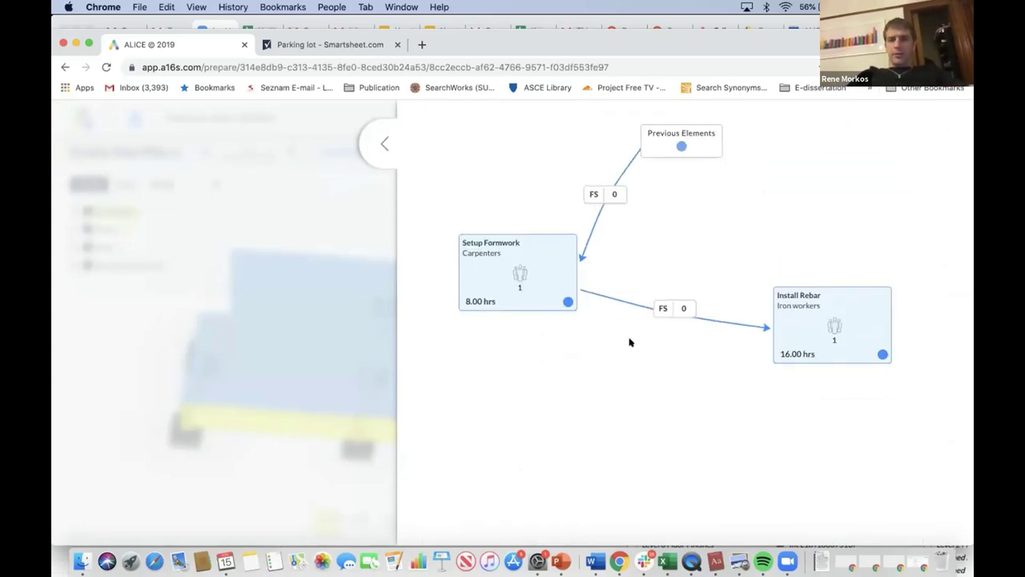
click(390, 147)
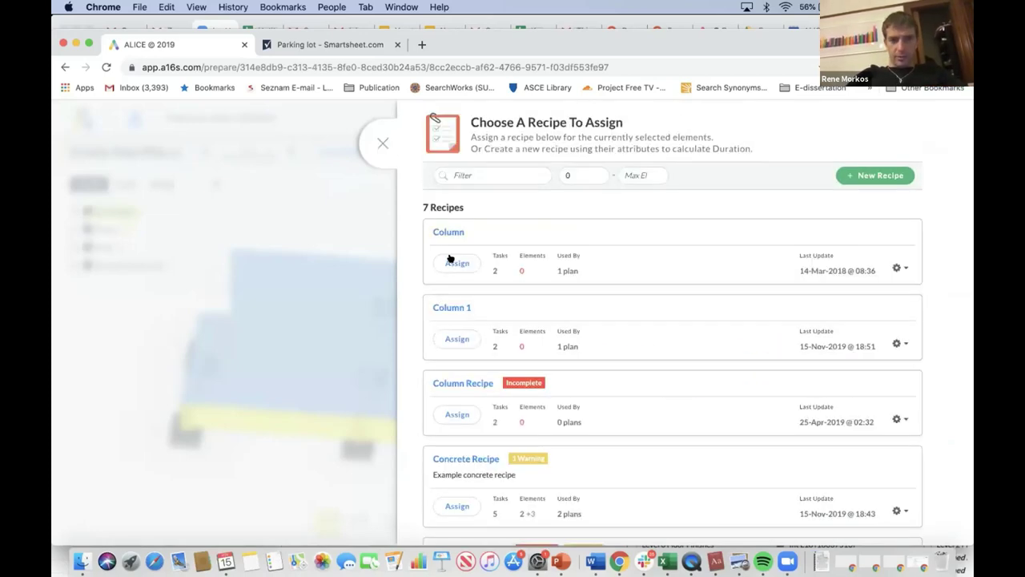
- Review the task sequence of the Concrete Recipe and return to the recipe list
scroll(462, 353, down, 2)
click(466, 406)
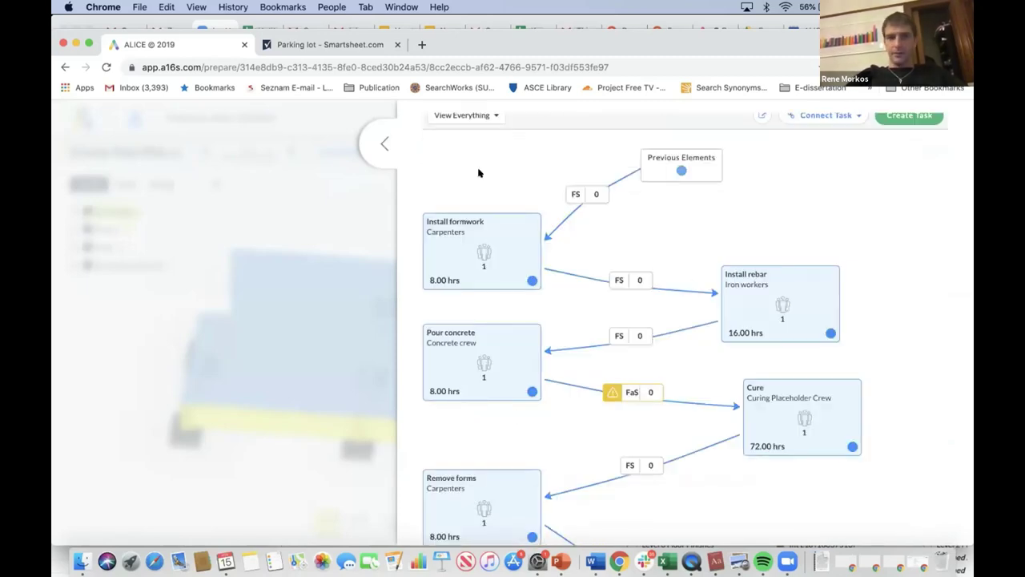
click(383, 144)
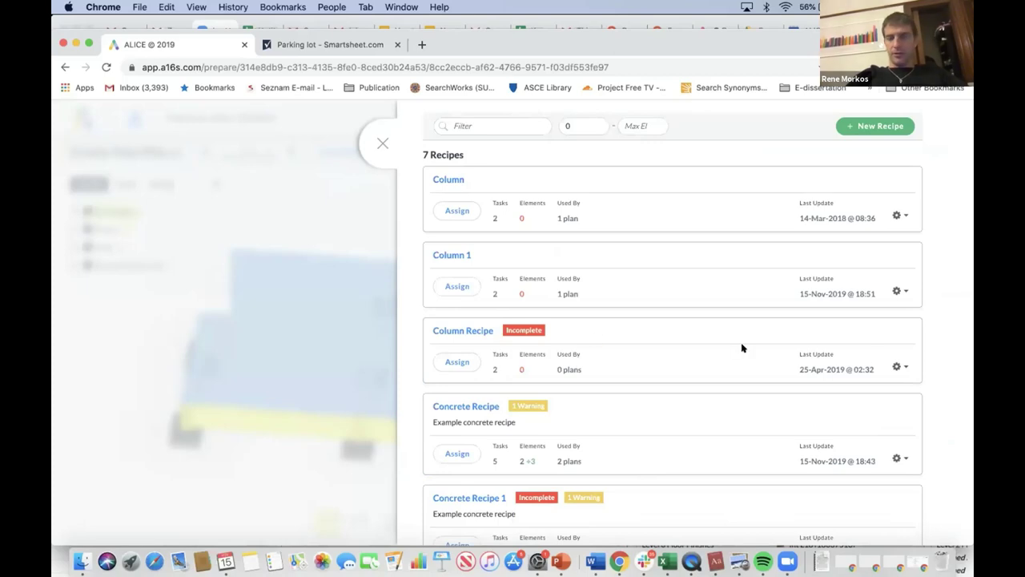
- Copy the Column Recipe, review the copy's tasks and return to the recipe list
click(898, 367)
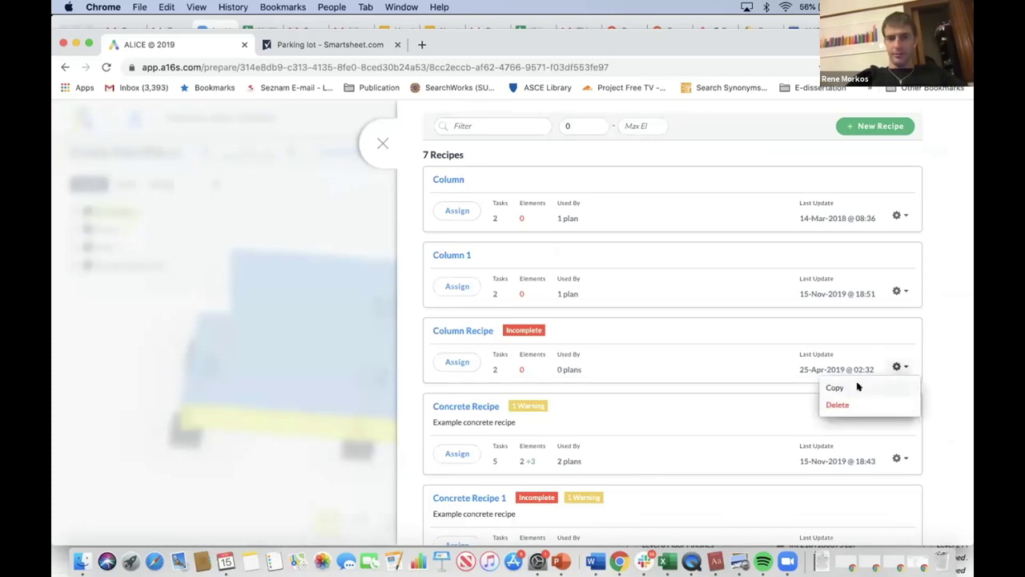
click(835, 387)
click(476, 406)
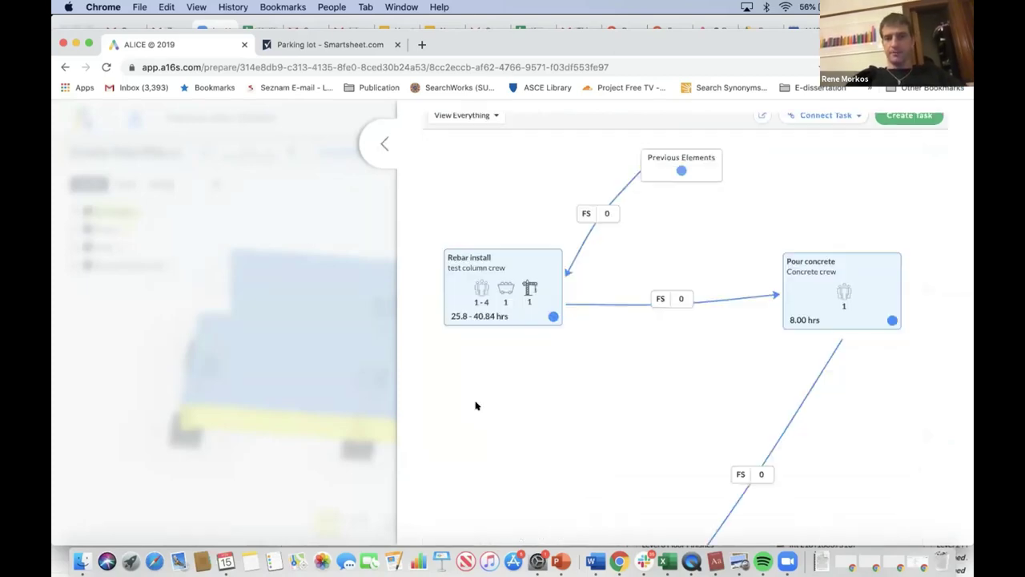
scroll(640, 416, down, 4)
scroll(639, 416, up, 5)
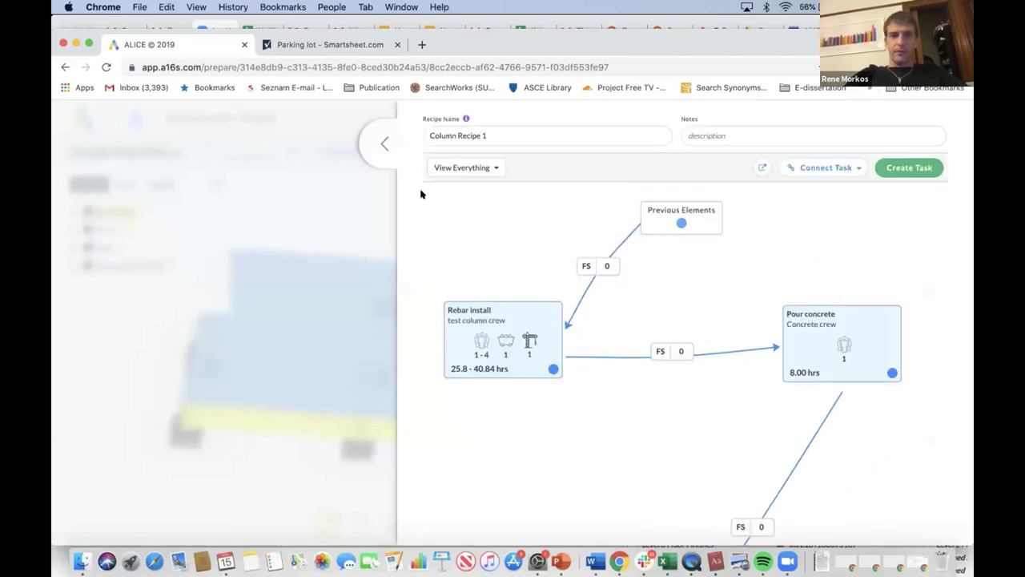
click(385, 146)
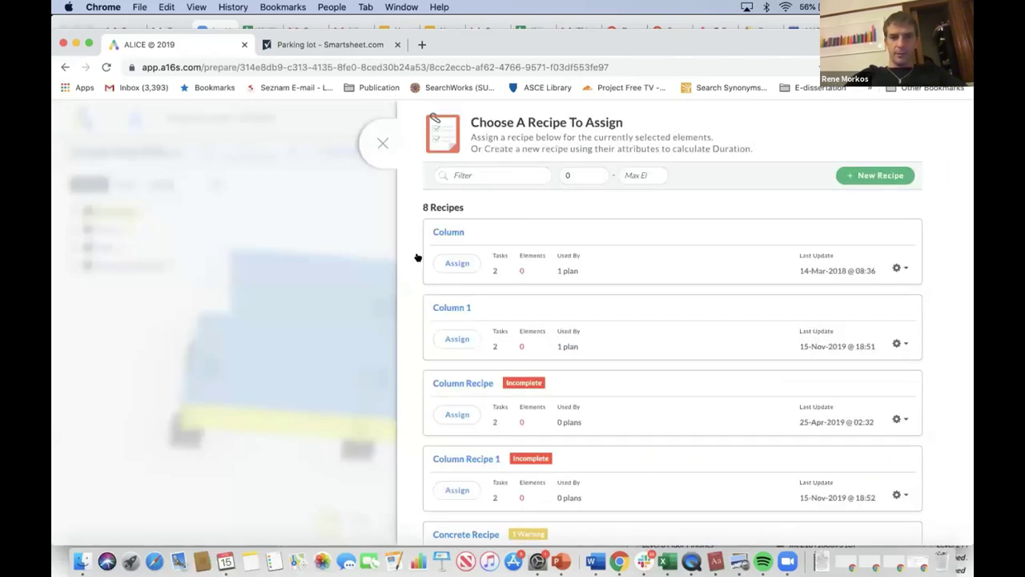
- Recheck the Concrete Recipe's tasks, make a copy of it and open the copy
scroll(480, 461, down, 2)
click(482, 464)
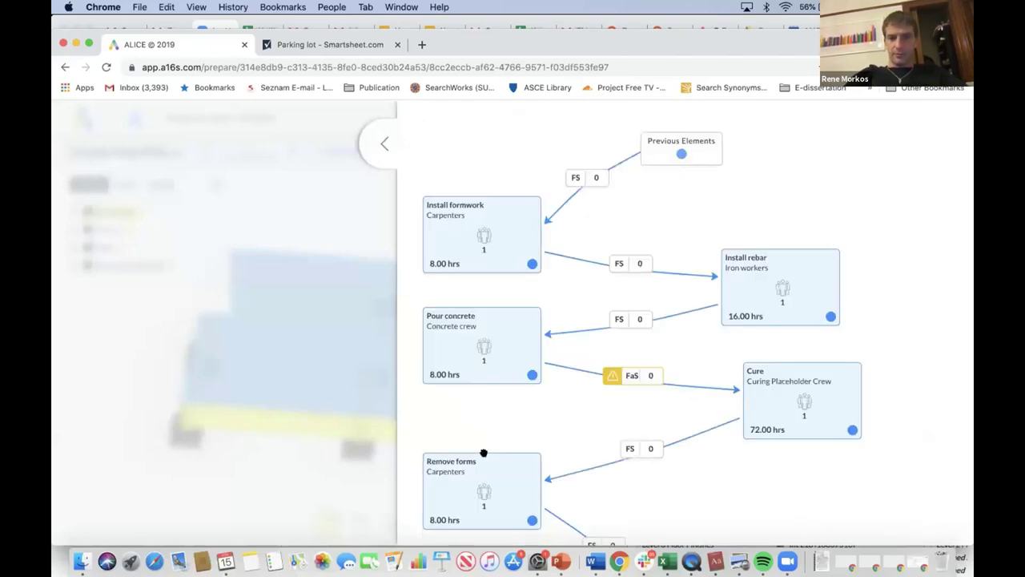
click(389, 149)
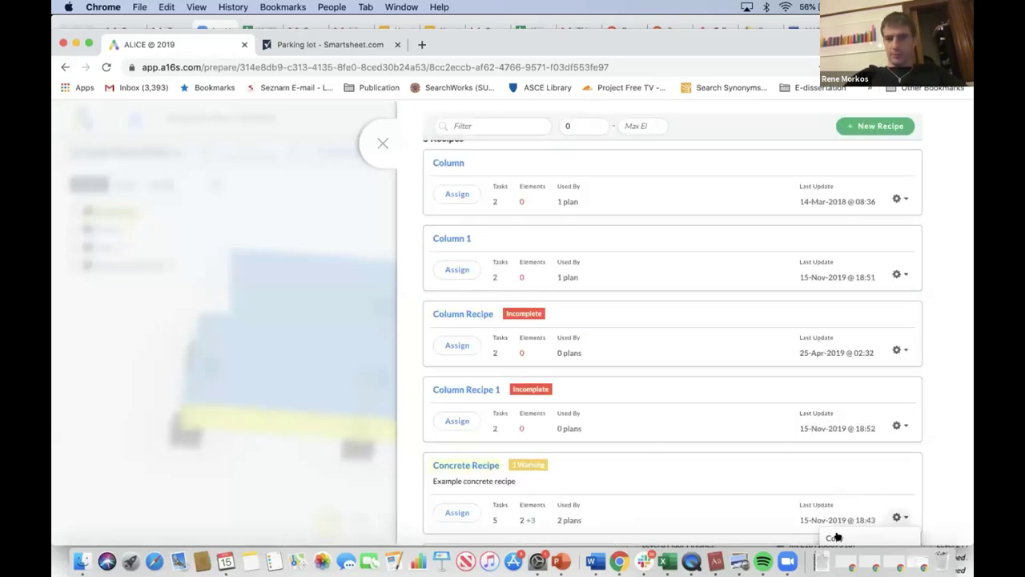
scroll(610, 420, down, 4)
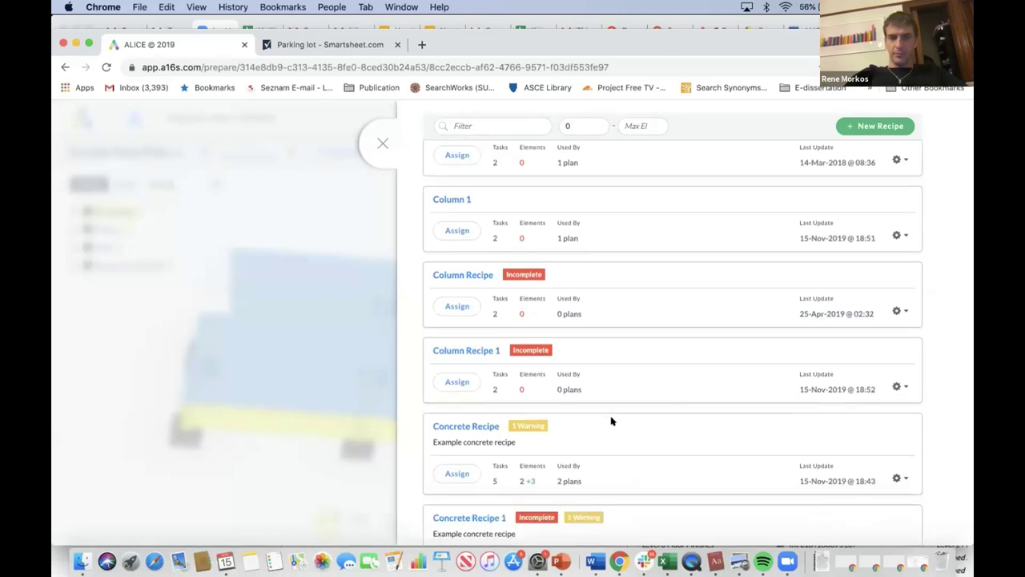
scroll(493, 441, down, 2)
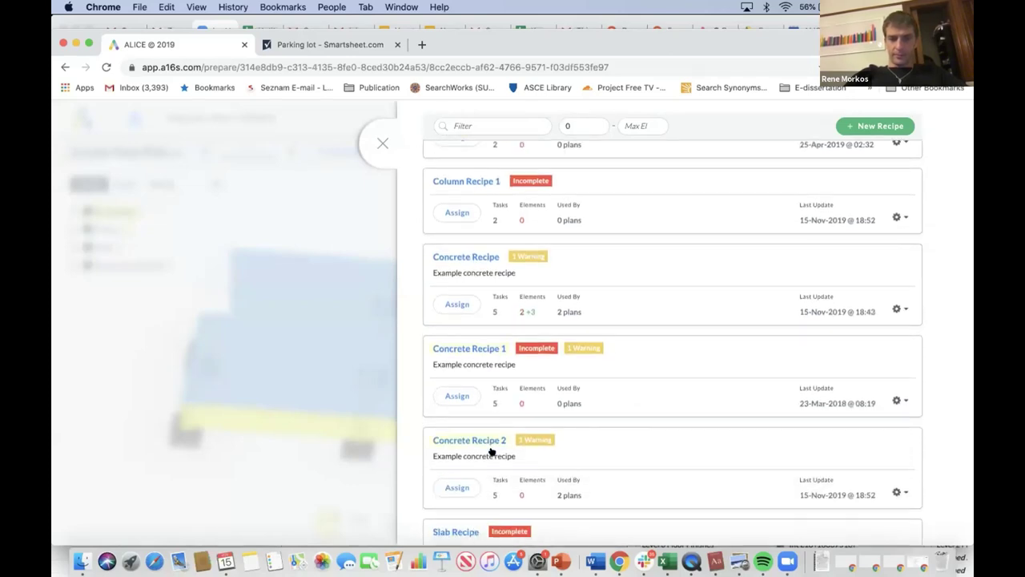
click(488, 439)
scroll(670, 374, up, 6)
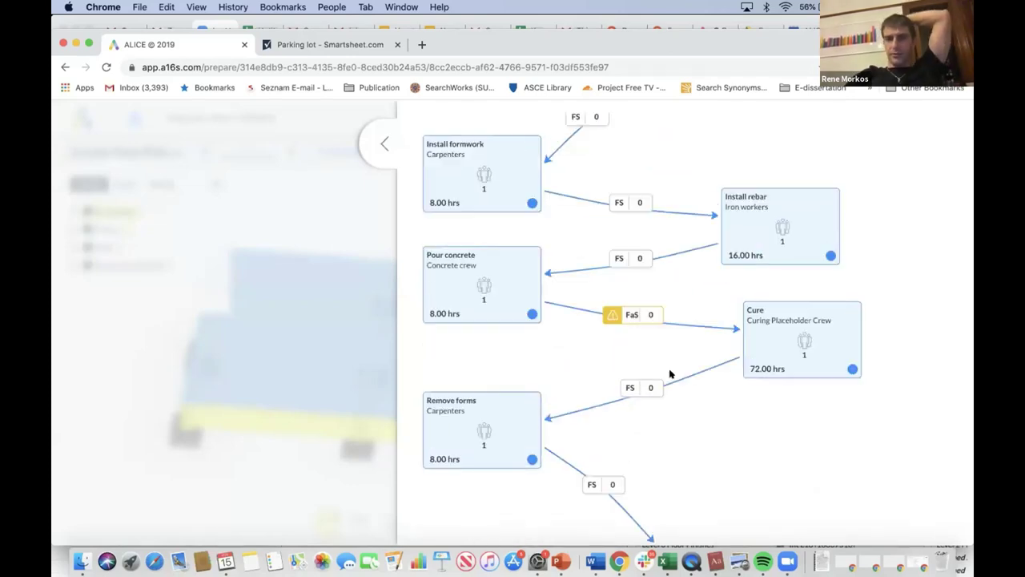
- Rename the copied concrete recipe "This is how to build a foundation wall"
triple_click(482, 130)
text(This is how to ub)
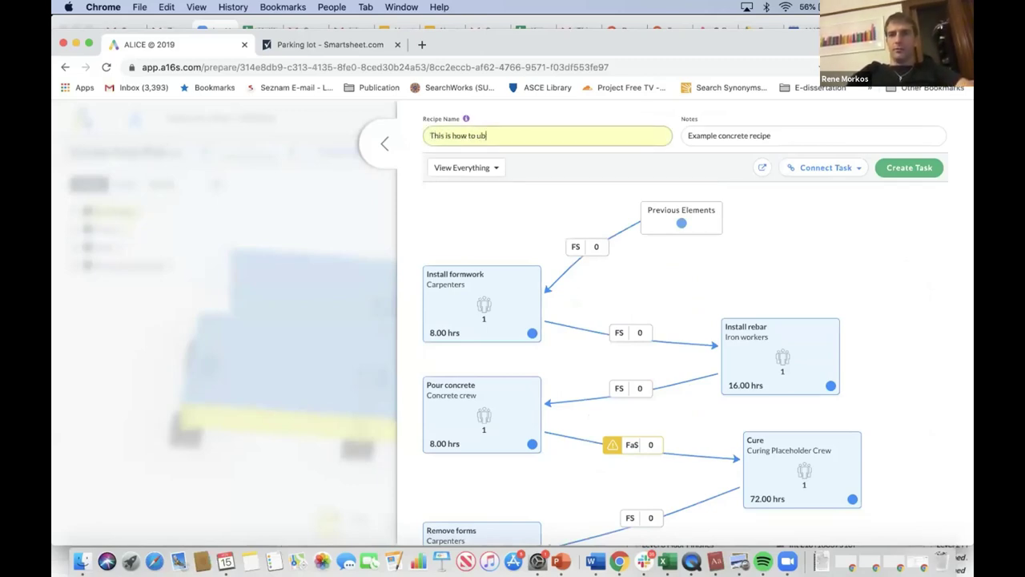
key(BackSpace)
key(BackSpace)
key(BackSpace)
key(BackSpace)
key(BackSpace)
key(BackSpace)
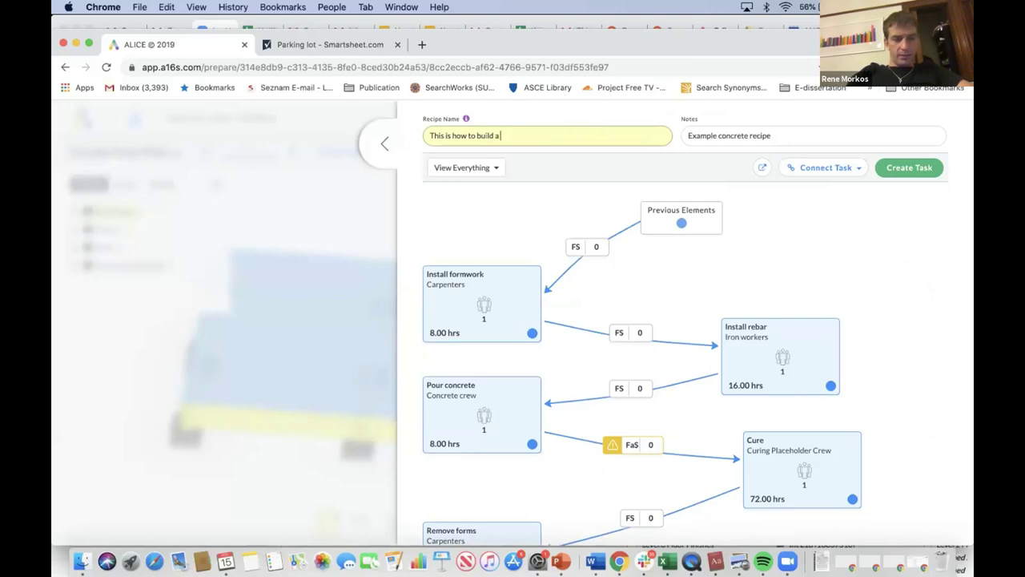
text(n wall)
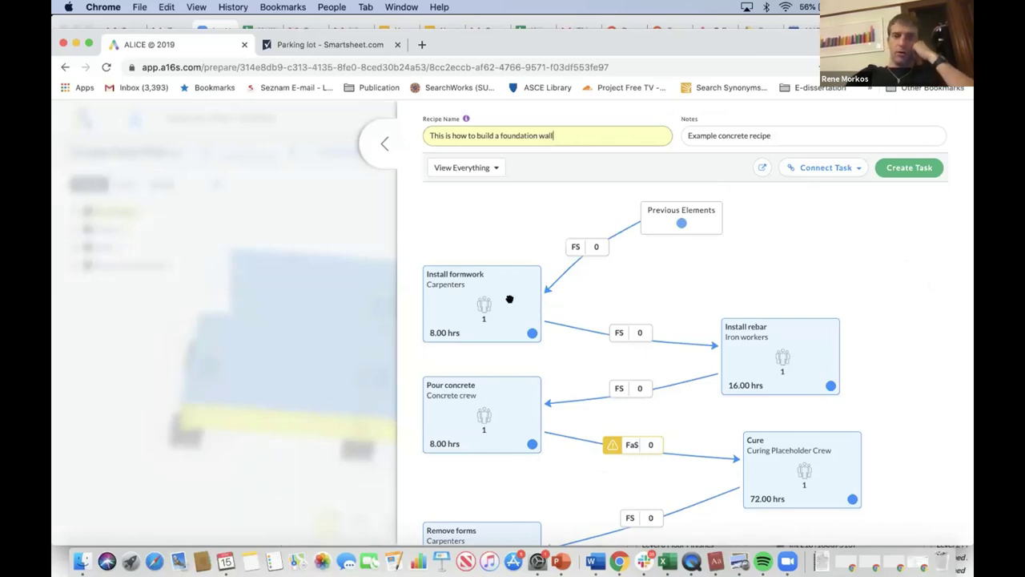
- Reorder the recipe's opening tasks, removing their old links and connecting Previous Elements, Install rebar, Install formwork and Pour concrete in that order with FS links
click(606, 238)
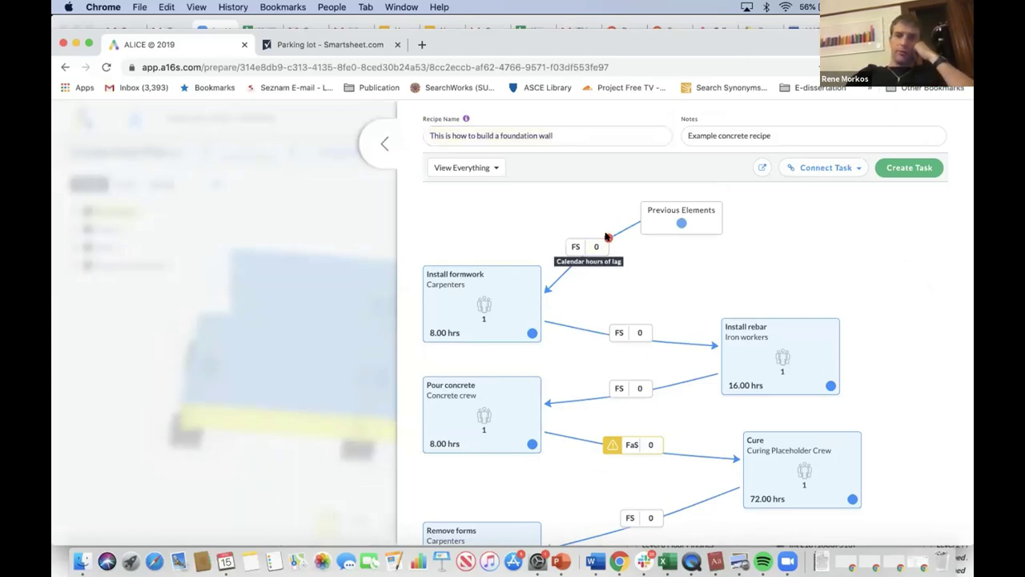
click(650, 316)
drag(746, 346, 722, 264)
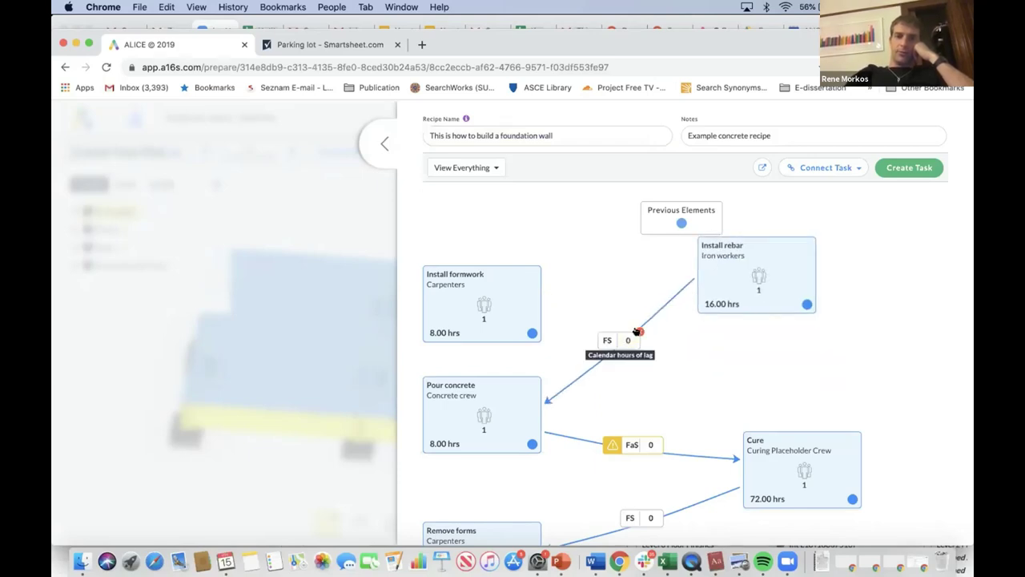
click(638, 331)
drag(505, 302, 758, 366)
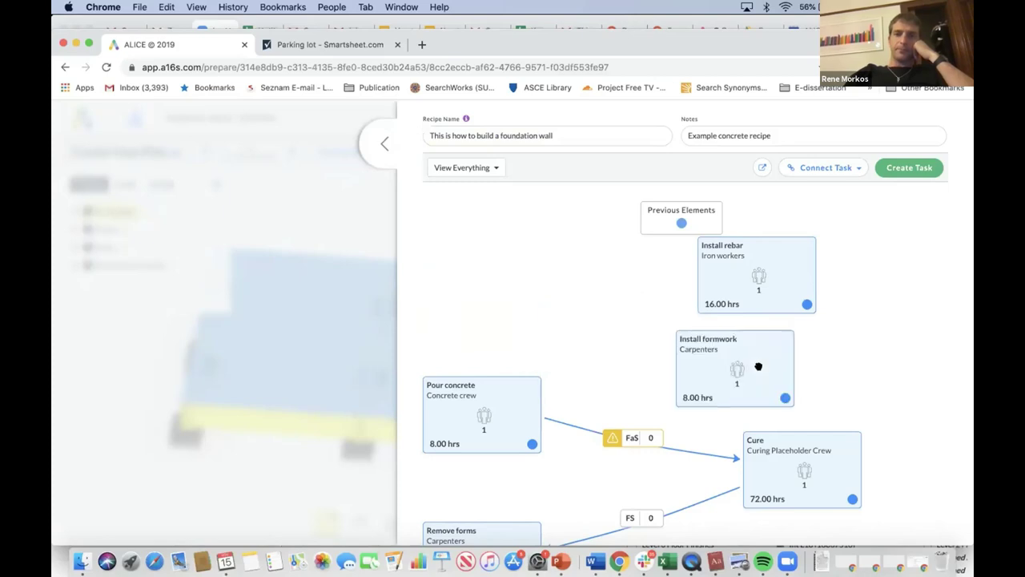
drag(760, 299, 522, 293)
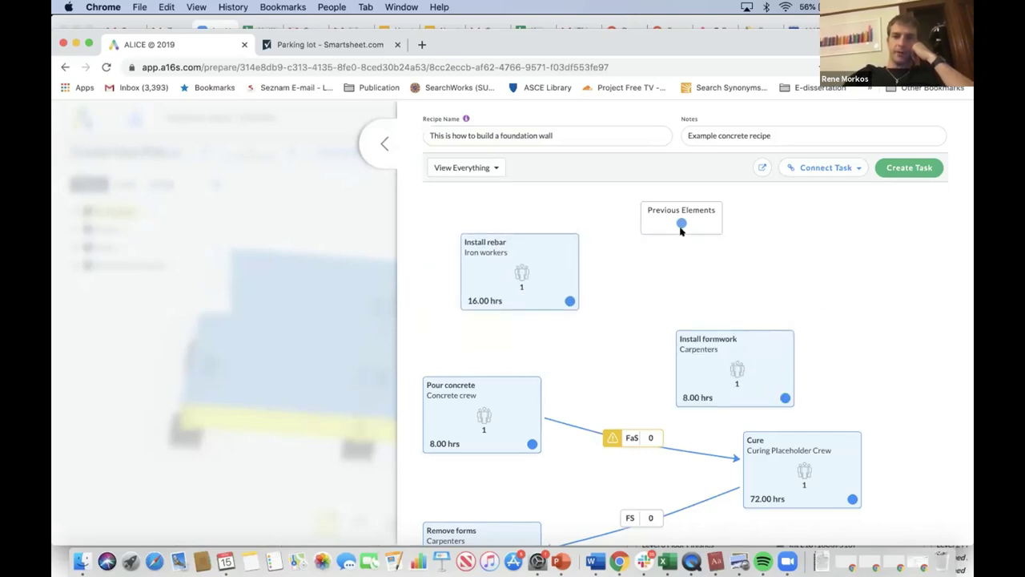
drag(679, 222, 632, 404)
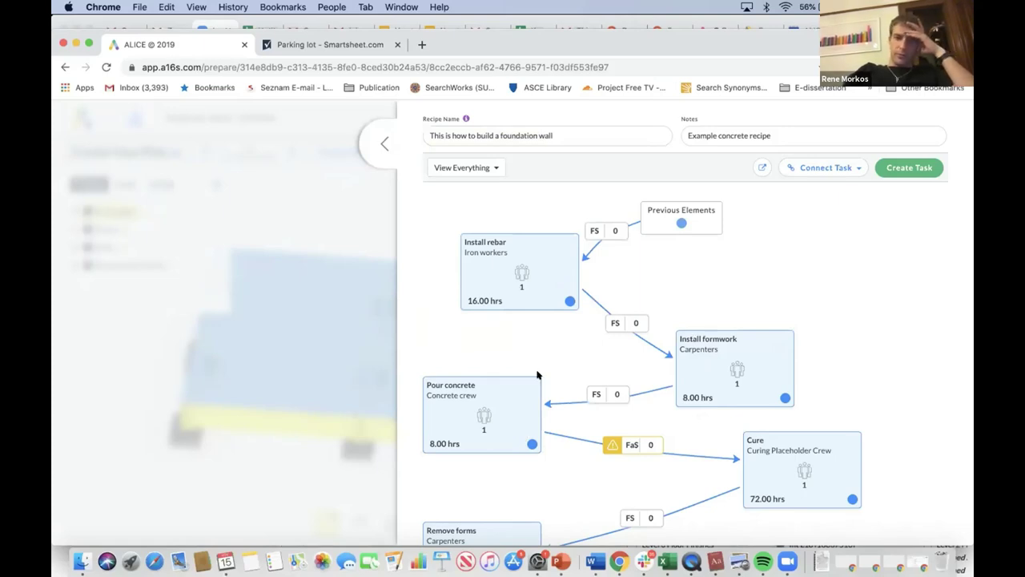
- Review the foundation wall recipe's task sequence from Previous Elements to Remove forms, and close the recipe list
scroll(711, 466, down, 5)
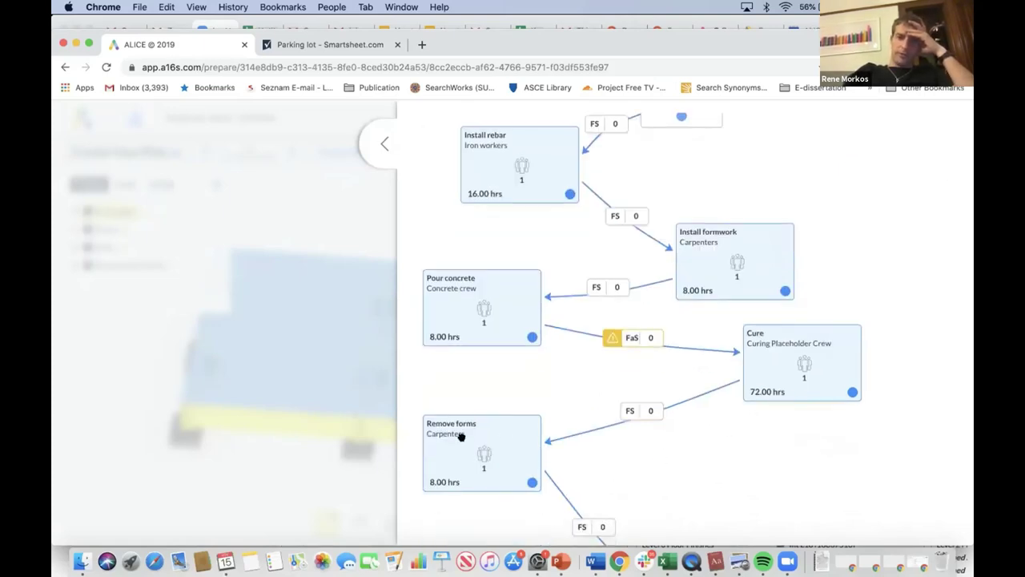
scroll(488, 441, down, 2)
scroll(488, 441, up, 6)
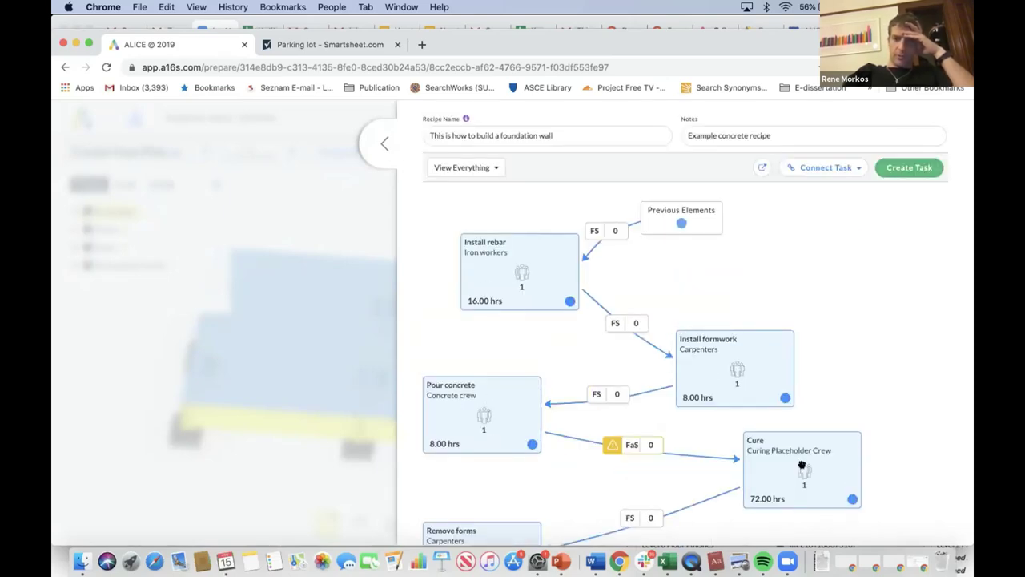
scroll(802, 464, down, 3)
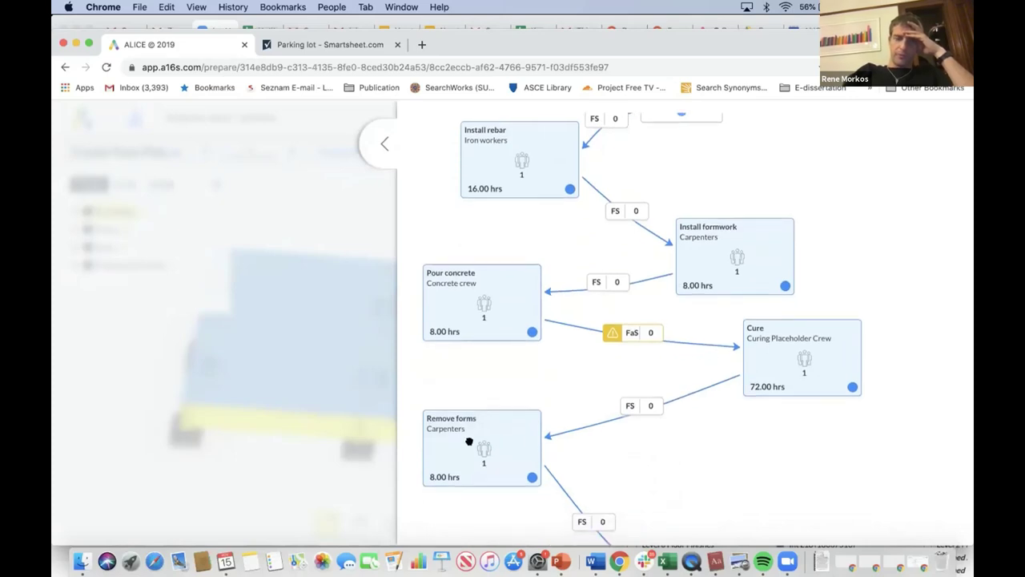
scroll(531, 410, up, 2)
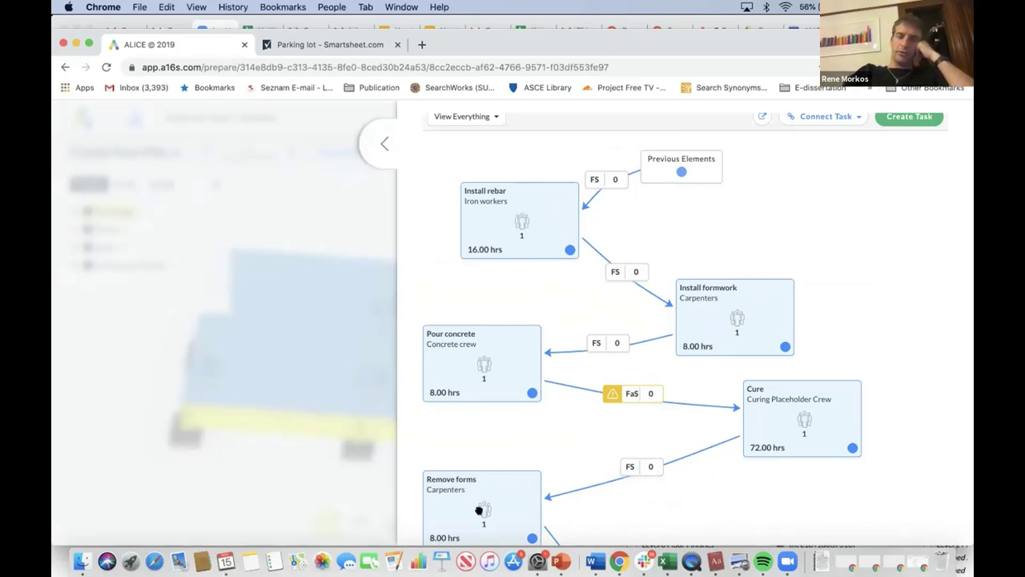
scroll(479, 510, down, 3)
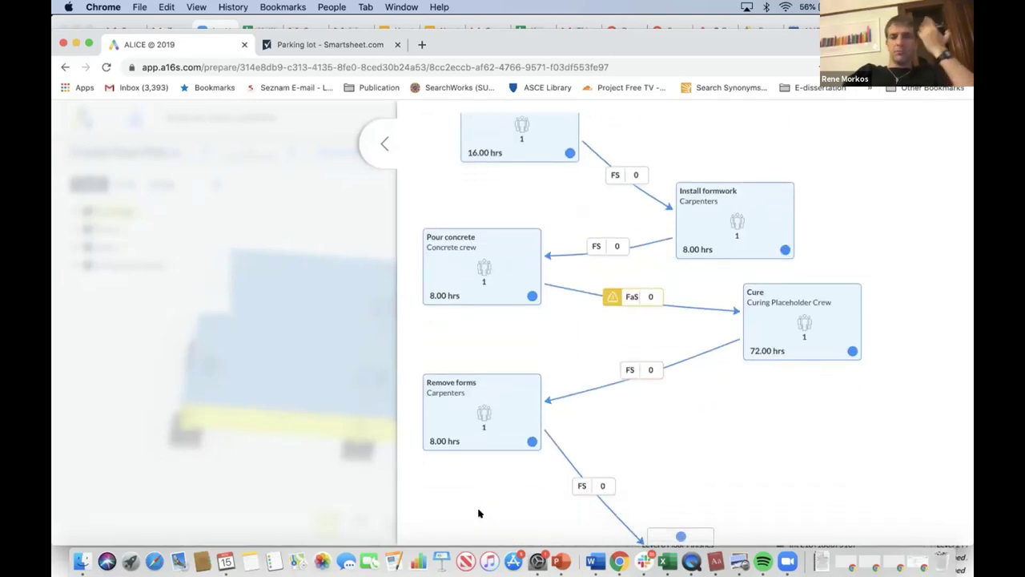
click(382, 143)
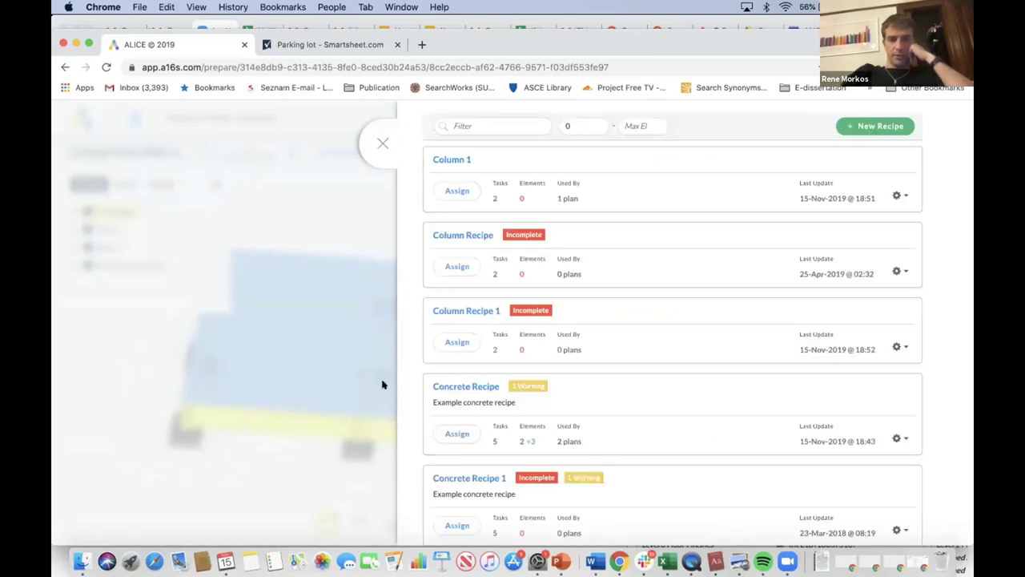
click(316, 469)
- Add the remaining structural columns of support group 2 to the selected foundation wall groups
drag(481, 359, 419, 374)
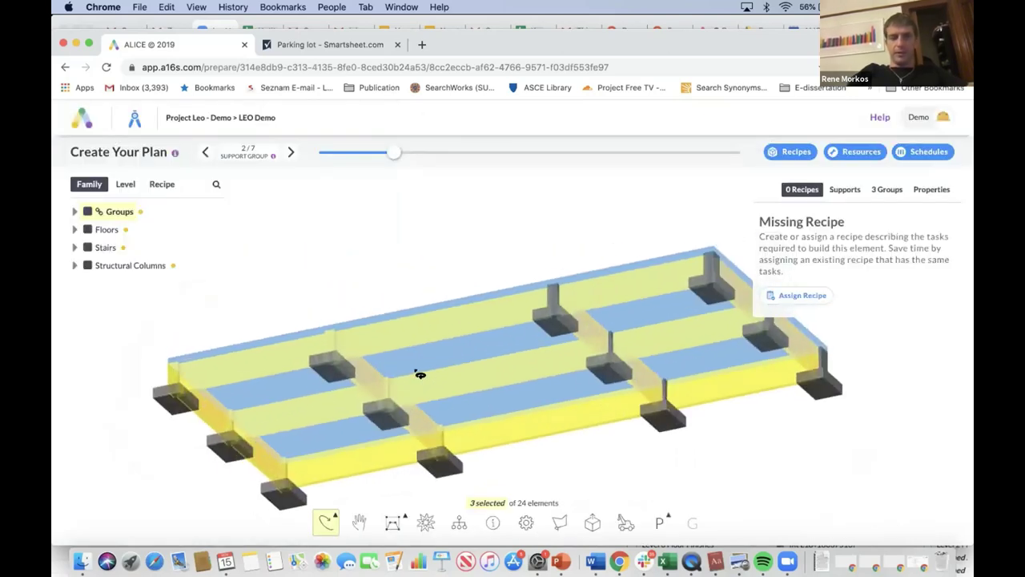
click(552, 298)
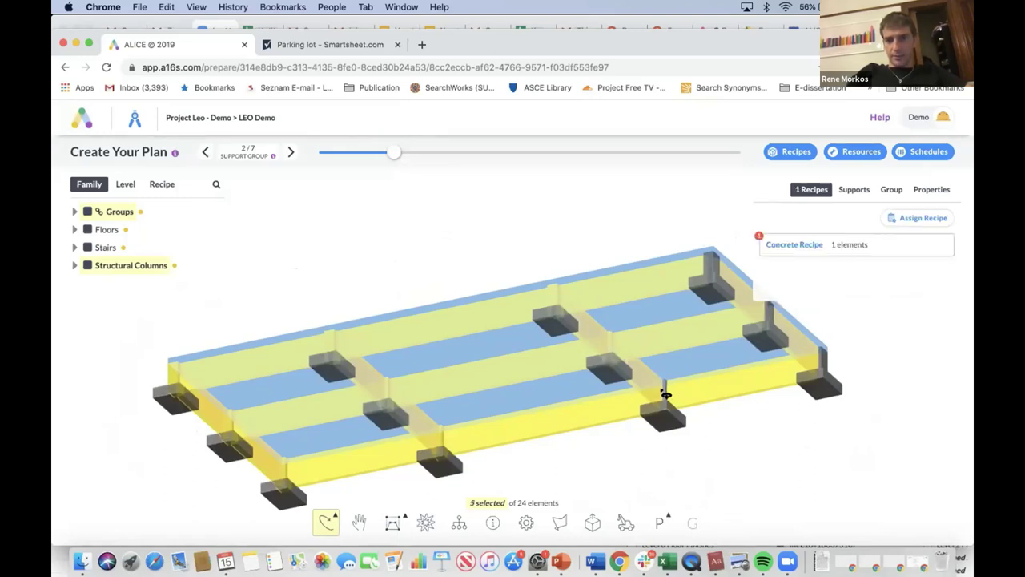
click(773, 314)
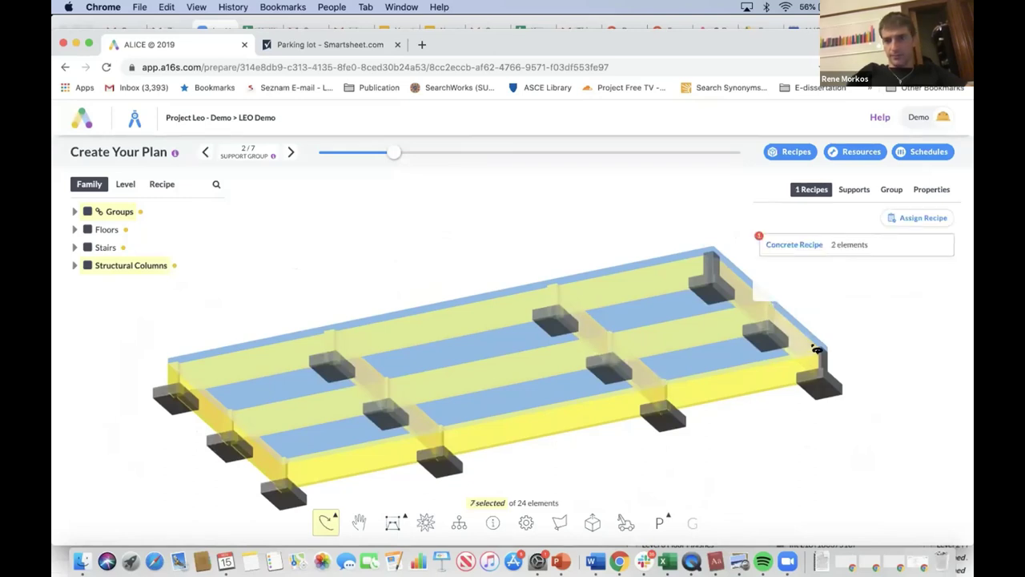
click(717, 271)
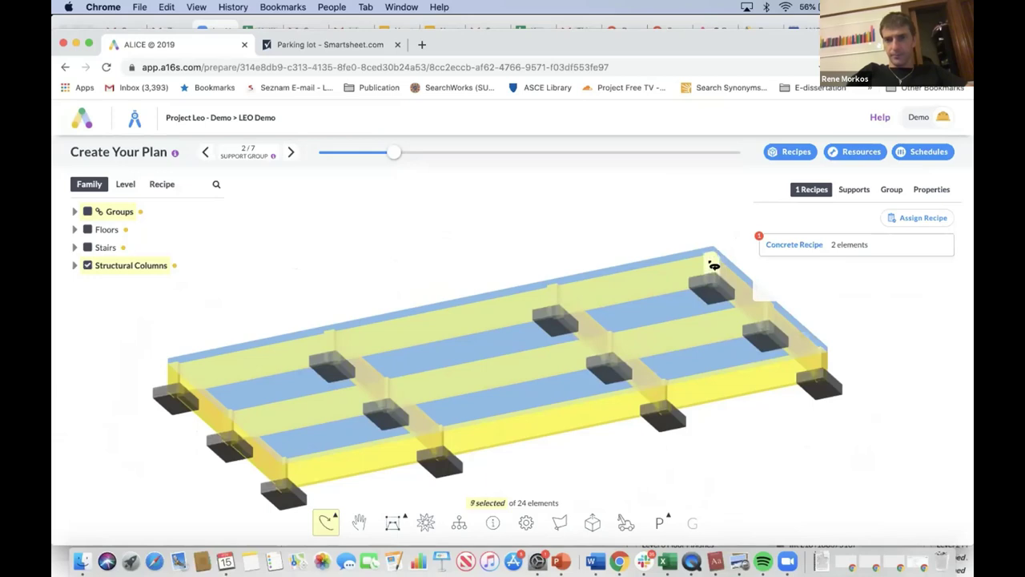
click(685, 283)
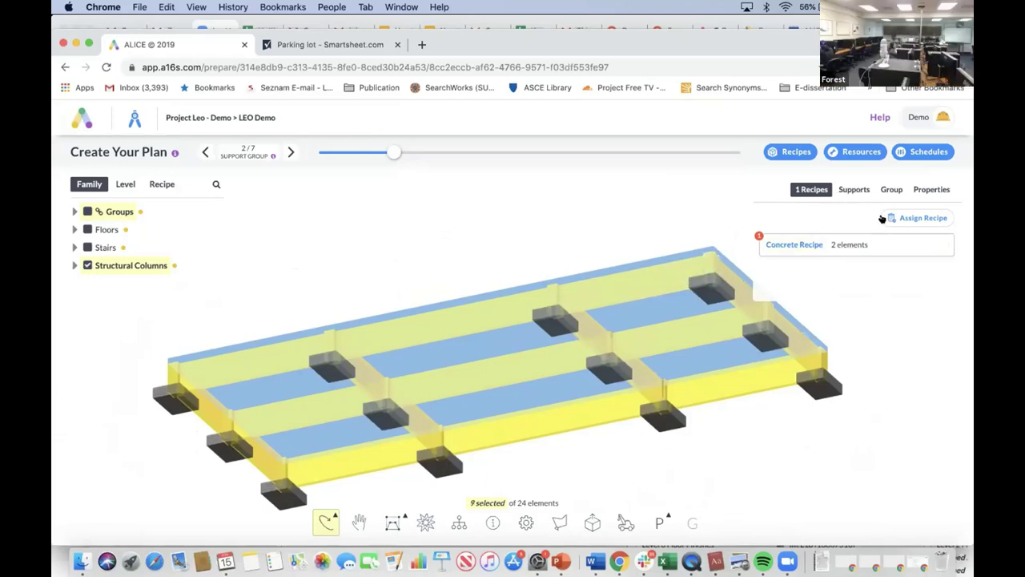
- Assign the recipe "This is how to build a foundation wall" to the selected wall groups and columns
click(908, 218)
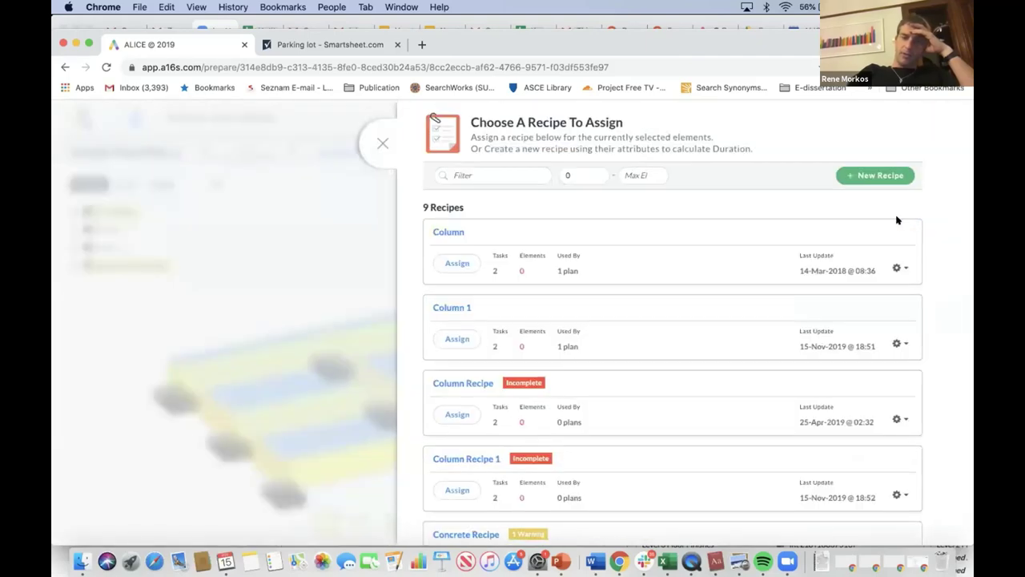
scroll(637, 345, down, 5)
scroll(636, 344, down, 2)
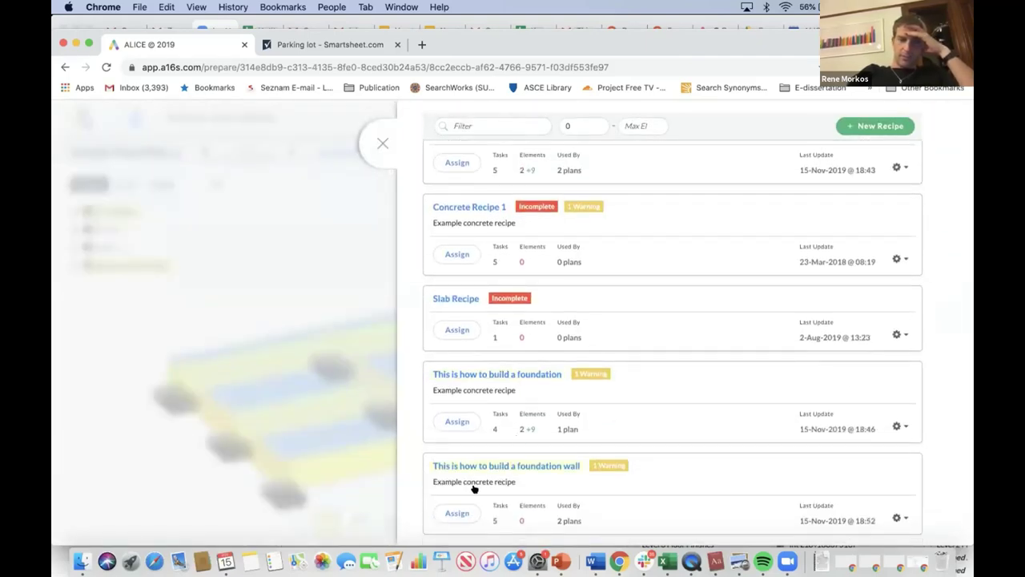
click(455, 513)
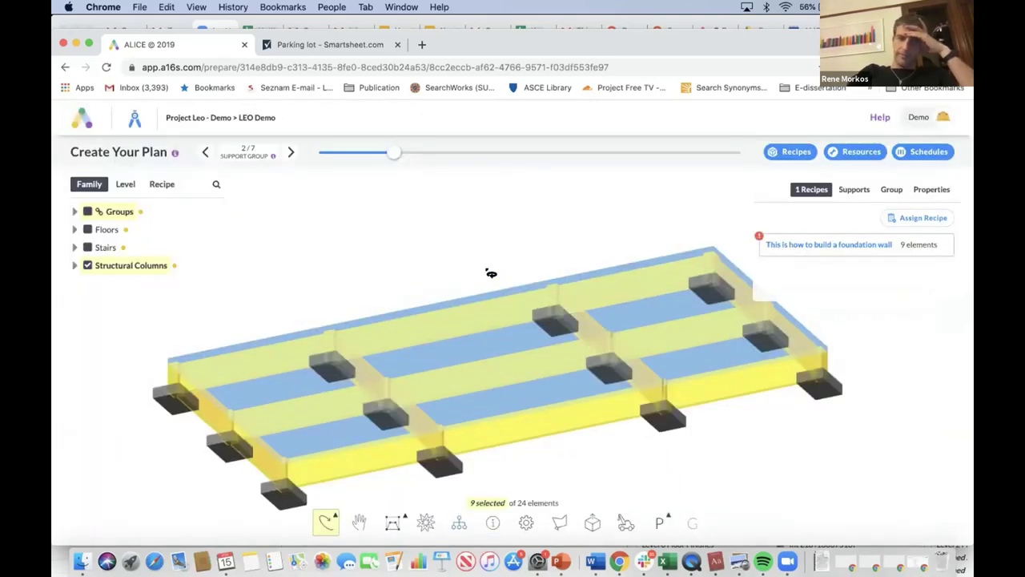
- Advance through the support groups to group 7 and examine the whole building
drag(531, 313, 595, 337)
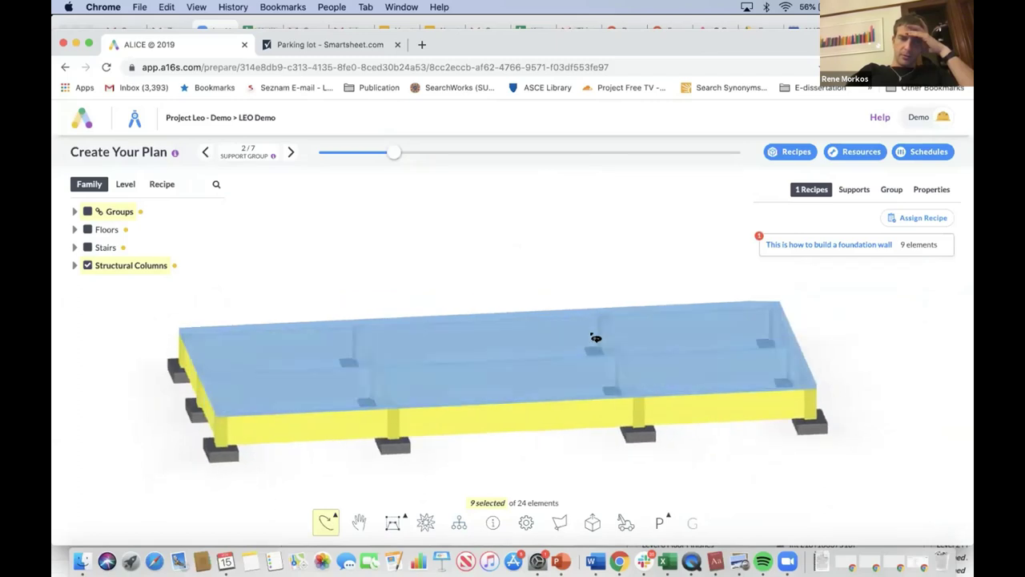
click(288, 152)
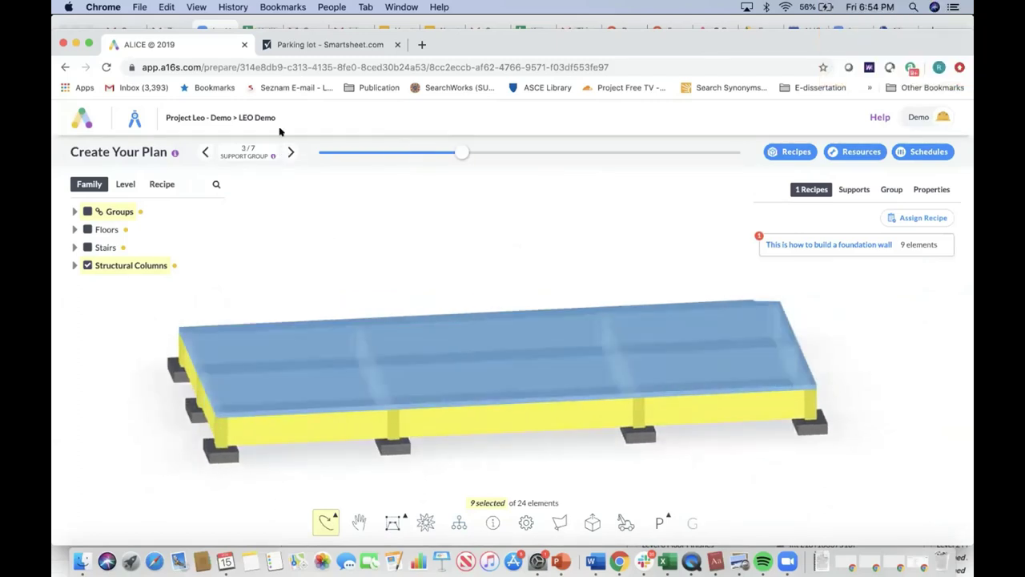
click(289, 152)
click(290, 152)
click(290, 152)
click(290, 152)
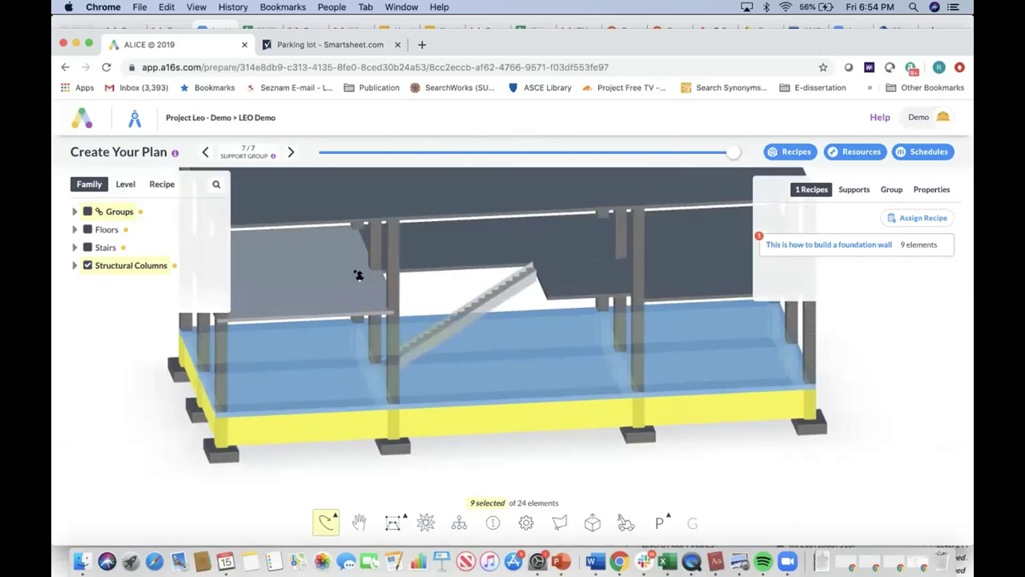
scroll(358, 275, down, 3)
drag(354, 270, 626, 343)
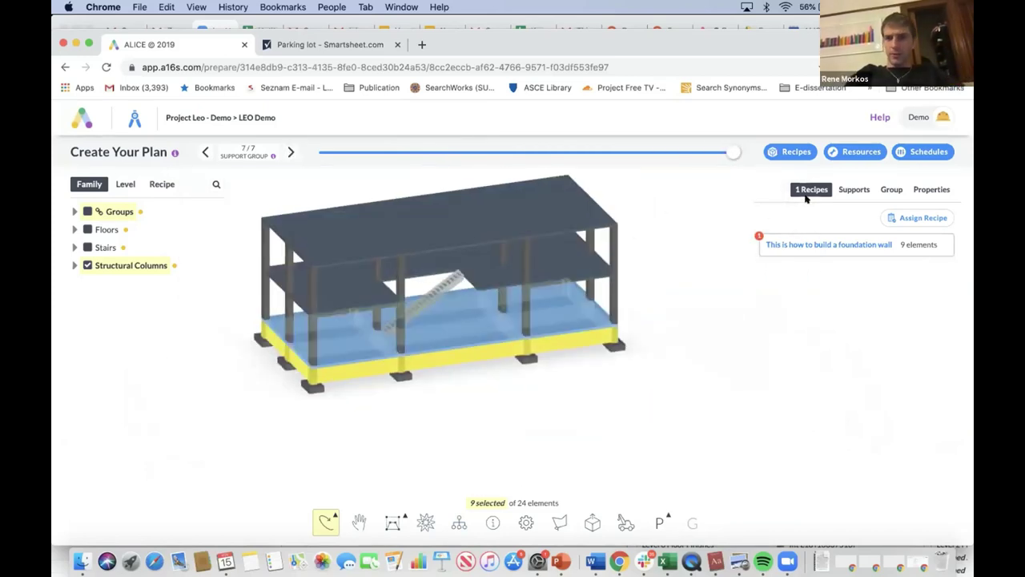
- Inspect the Slab Recipe's tasks and return to the recipe list
click(787, 152)
scroll(479, 378, down, 5)
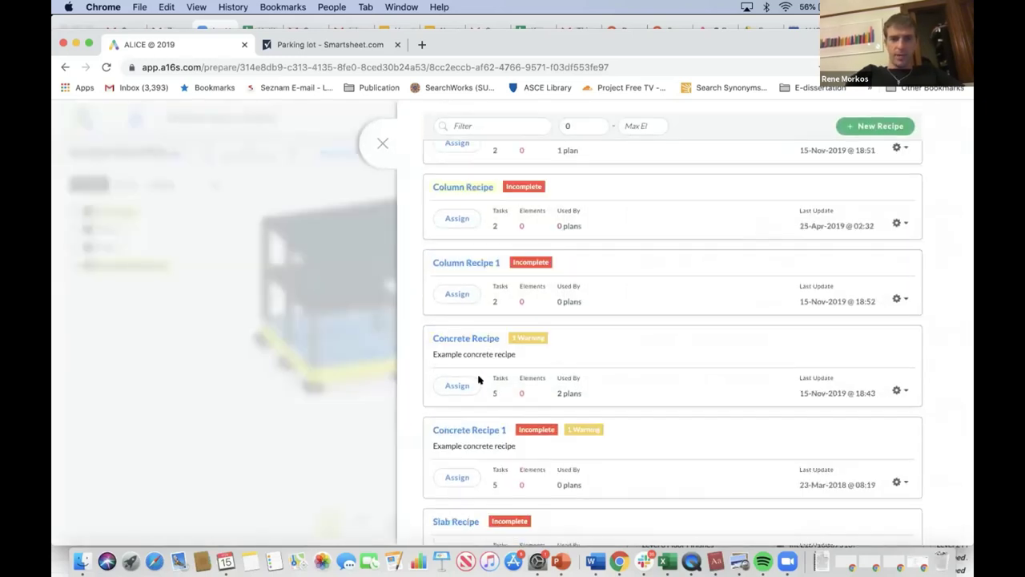
scroll(479, 378, down, 2)
click(468, 384)
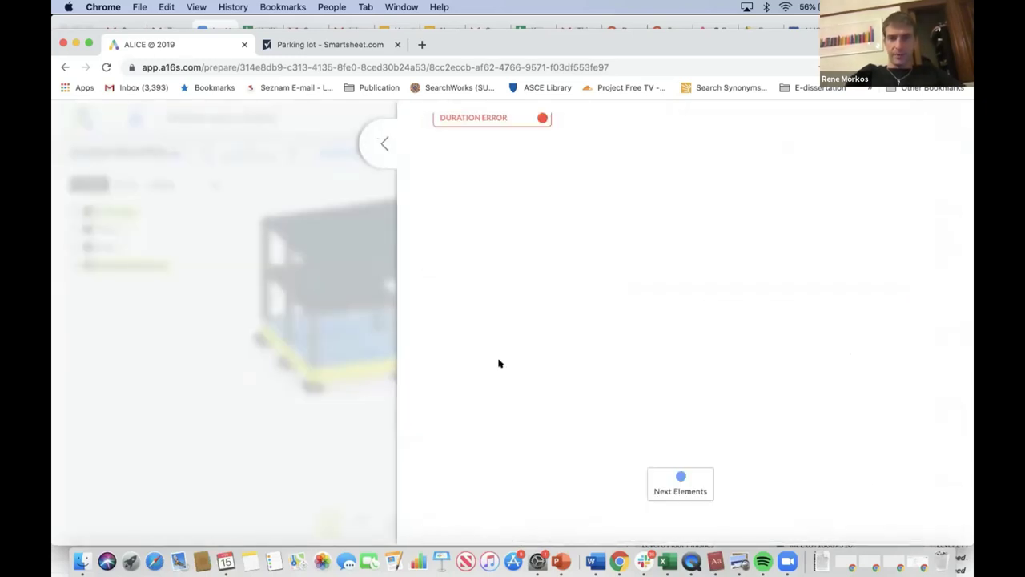
click(383, 145)
- Delete the incomplete Slab Recipe from the recipe list
scroll(729, 503, down, 5)
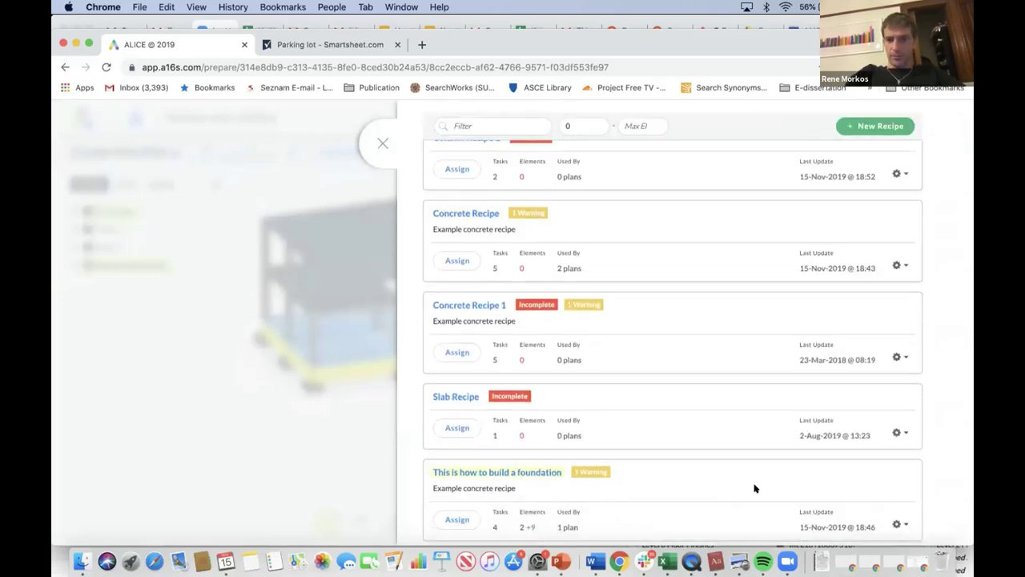
click(905, 432)
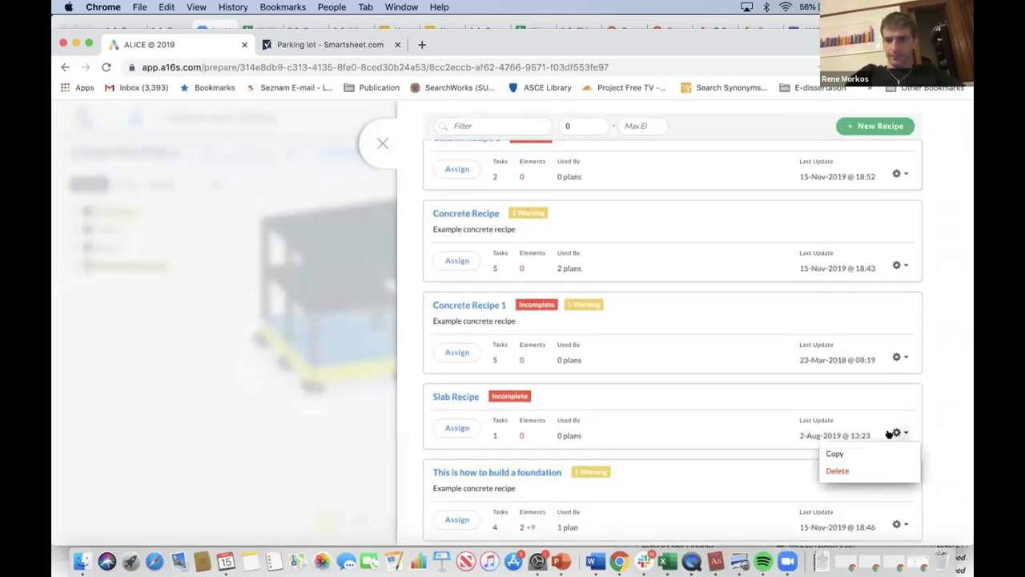
click(849, 468)
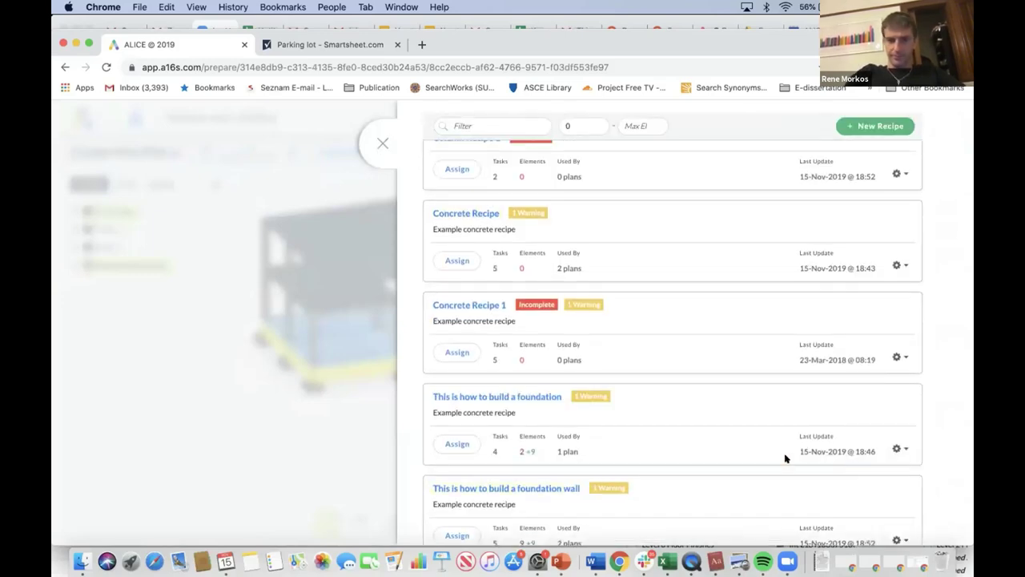
- Check the task sequence of Concrete Recipe 1 and return to the recipe list
click(481, 304)
scroll(479, 298, up, 5)
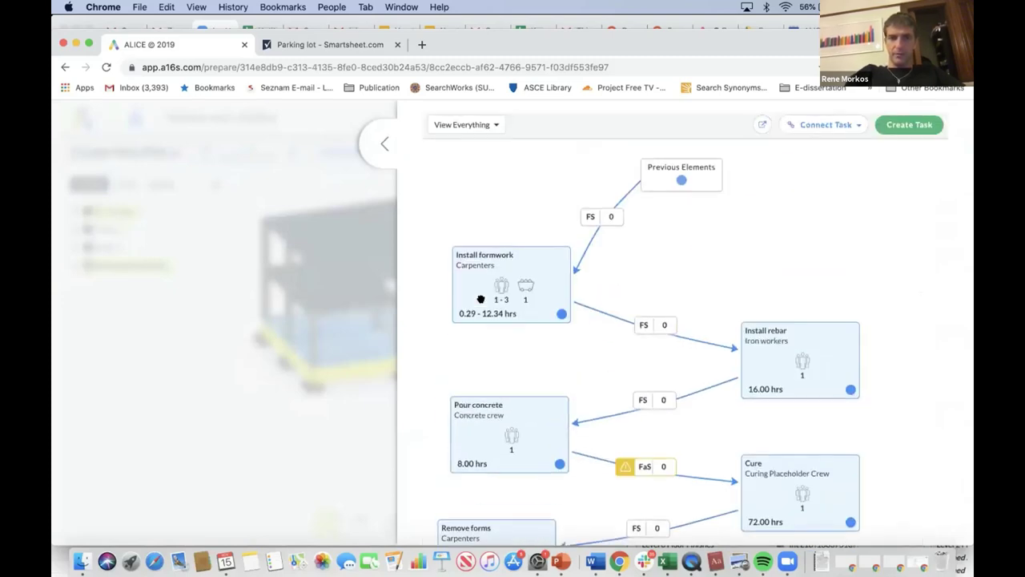
click(381, 145)
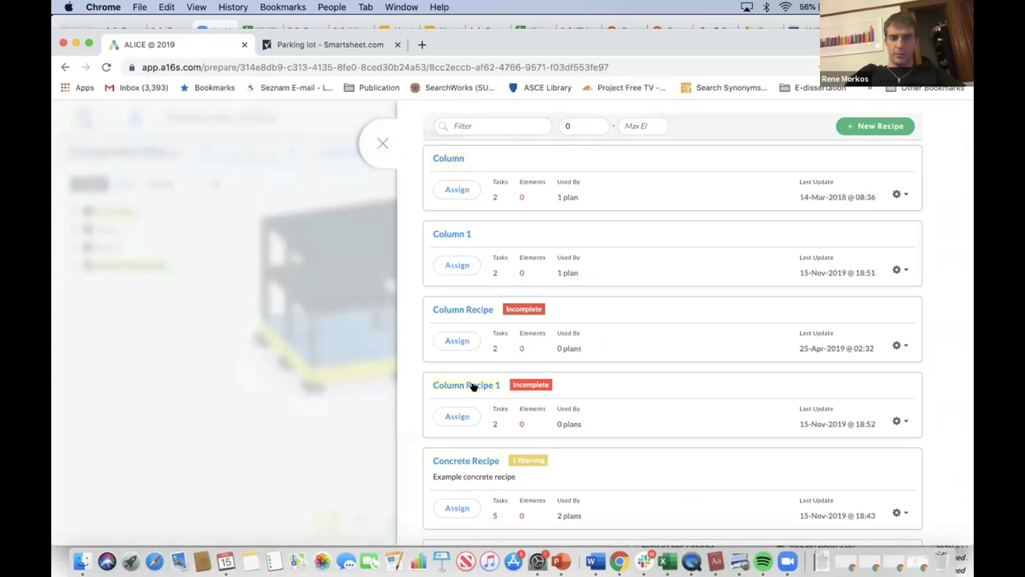
- Rename the recipe Concrete Recipe 1 as "This is how you build a slab"
scroll(473, 486, down, 3)
click(483, 428)
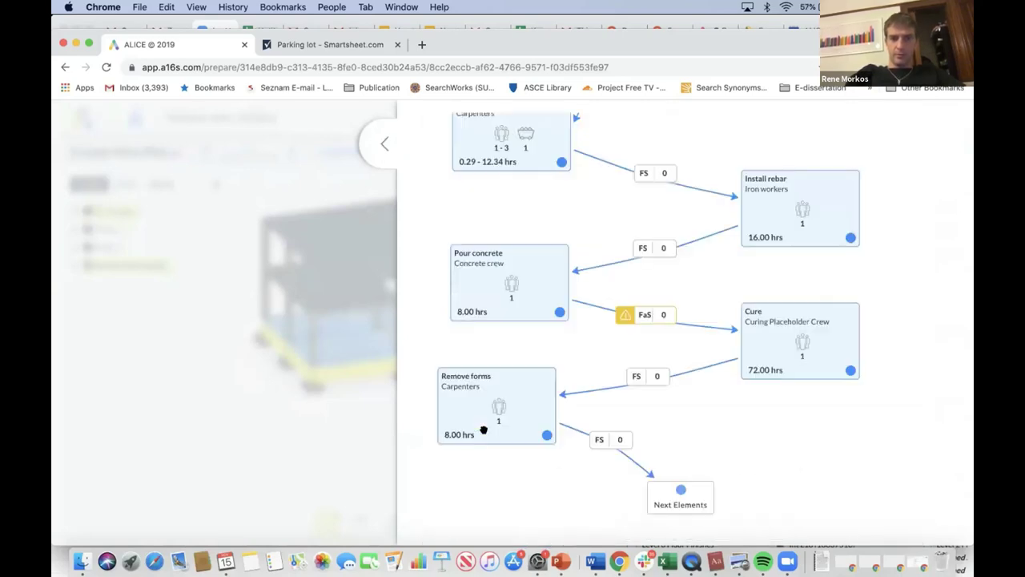
scroll(490, 398, up, 5)
triple_click(467, 128)
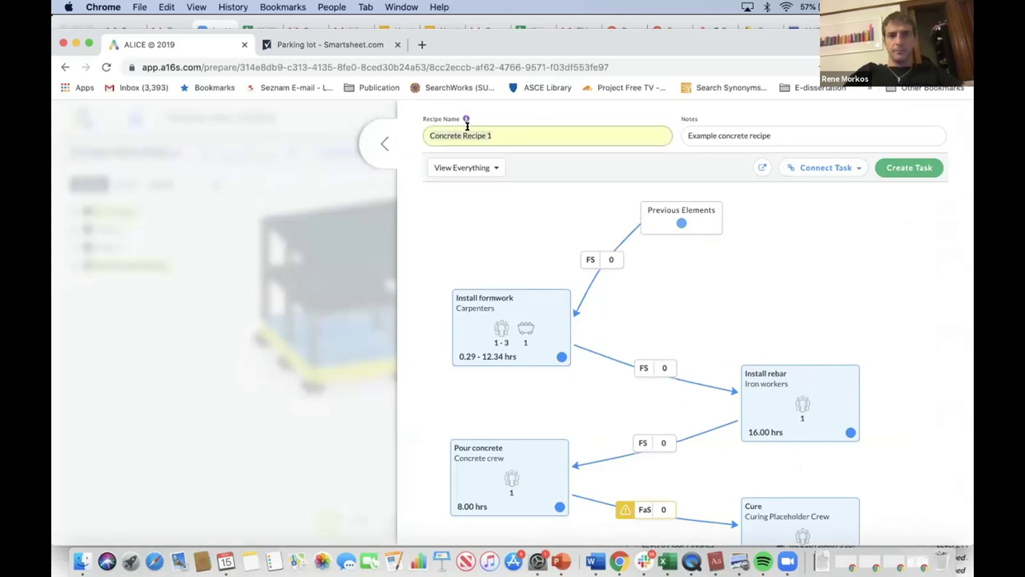
text(This is how you build a slab)
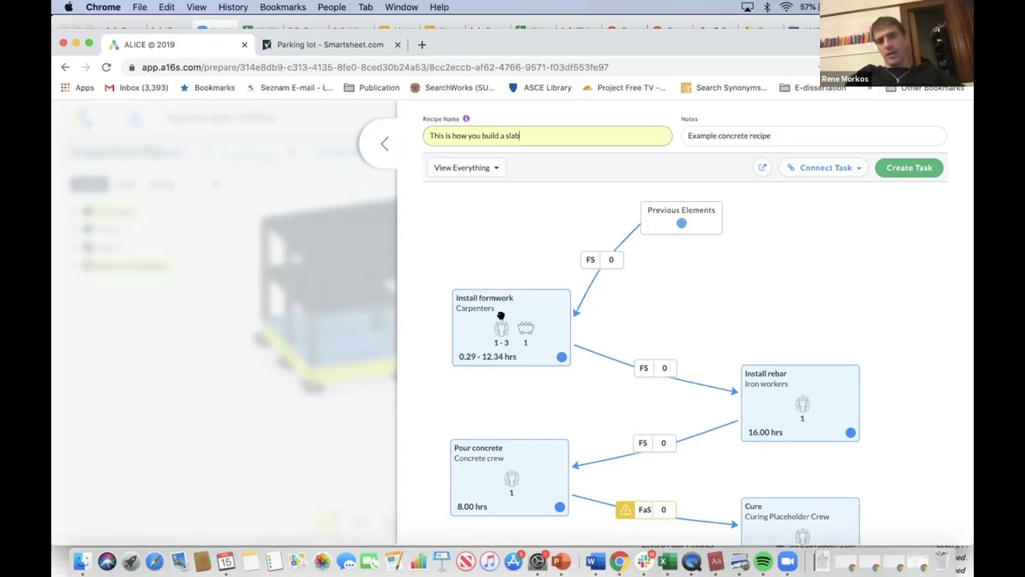
- Remove the formwork material from the Install formwork task and set the task's duration formula to 2*8
click(560, 355)
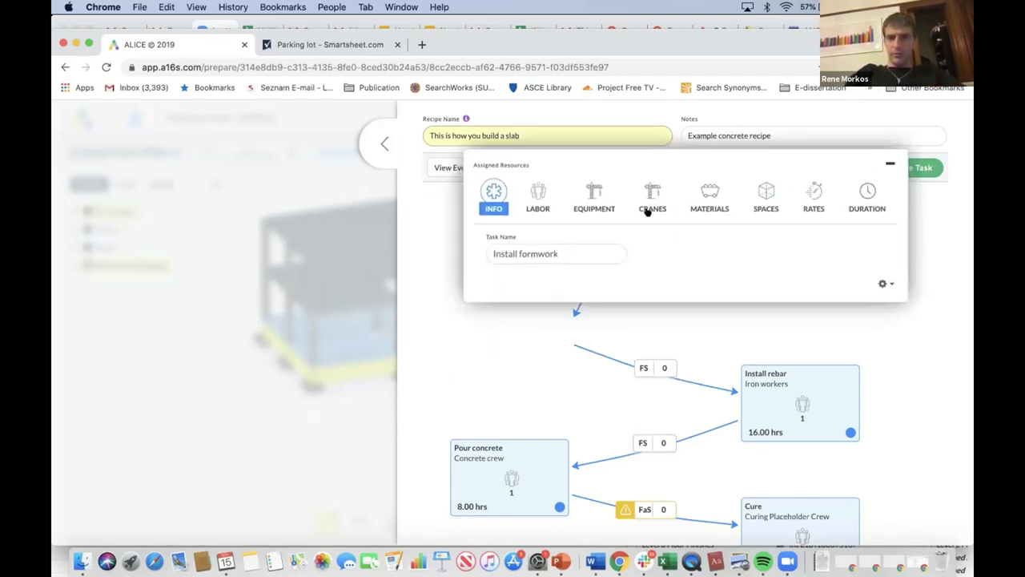
click(699, 203)
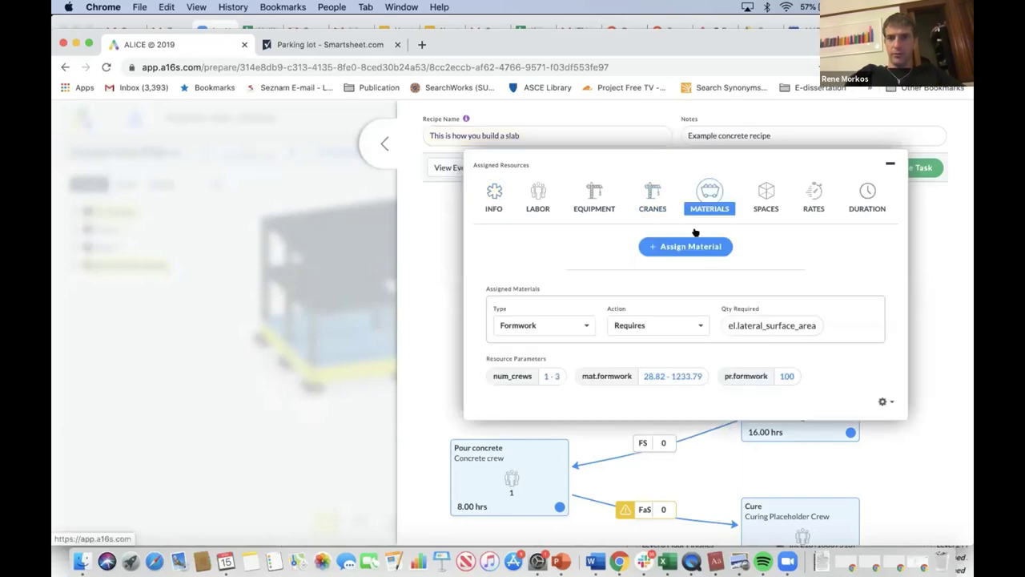
click(874, 307)
click(538, 196)
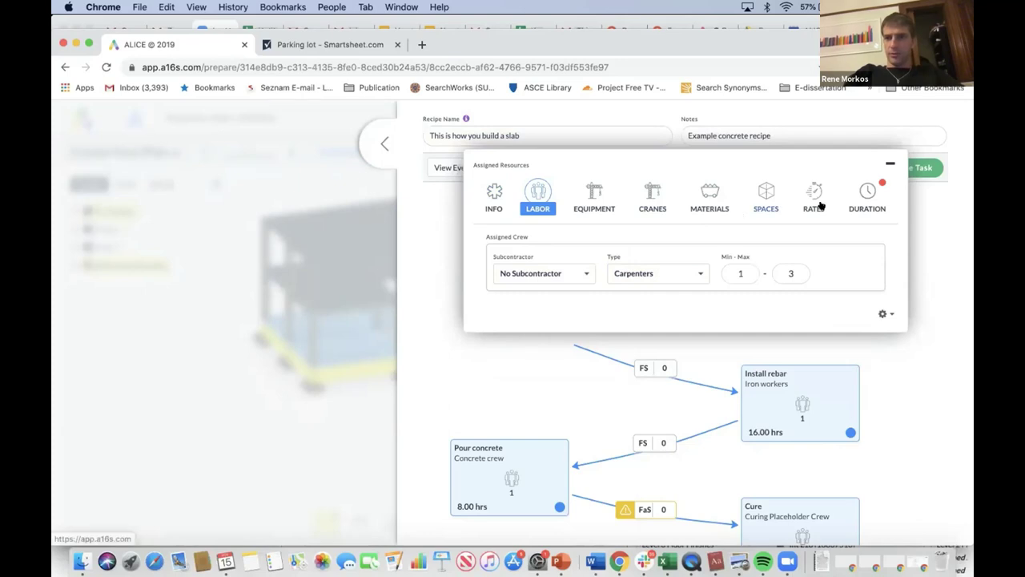
click(868, 194)
triple_click(588, 253)
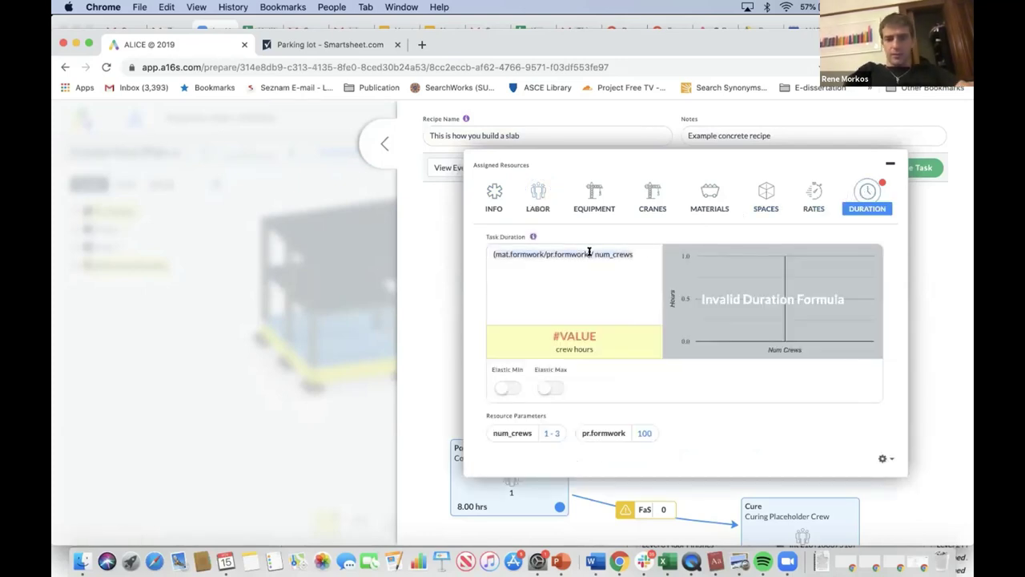
text(2*8)
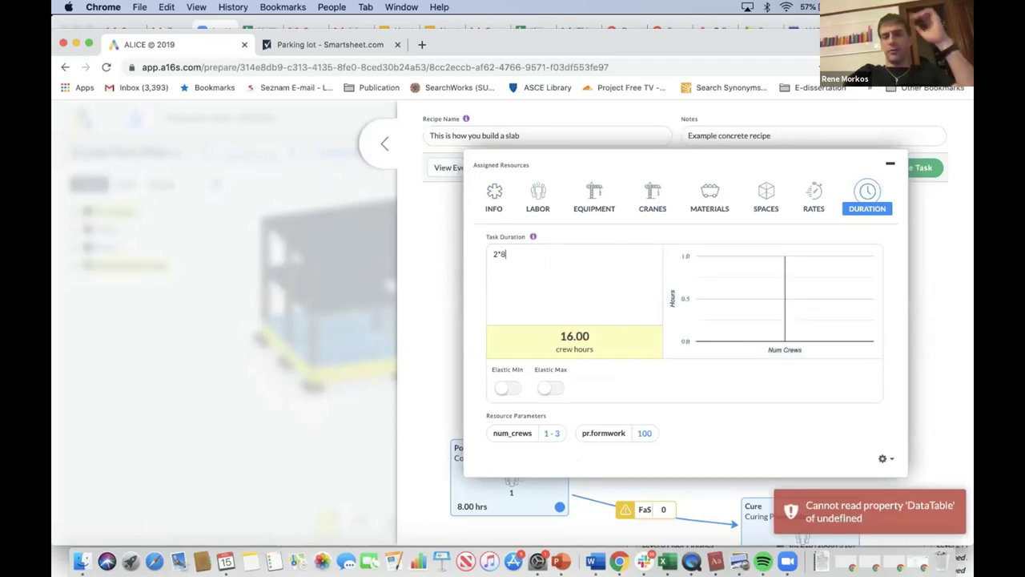
click(448, 293)
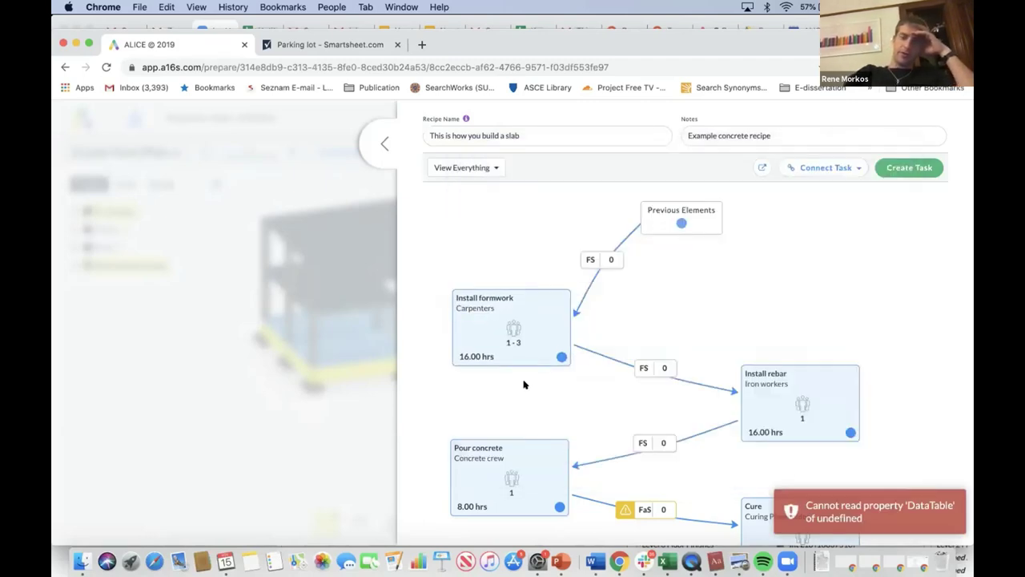
- Review the slab recipe's task sequence from formwork to form removal and return to the building model
scroll(572, 420, down, 2)
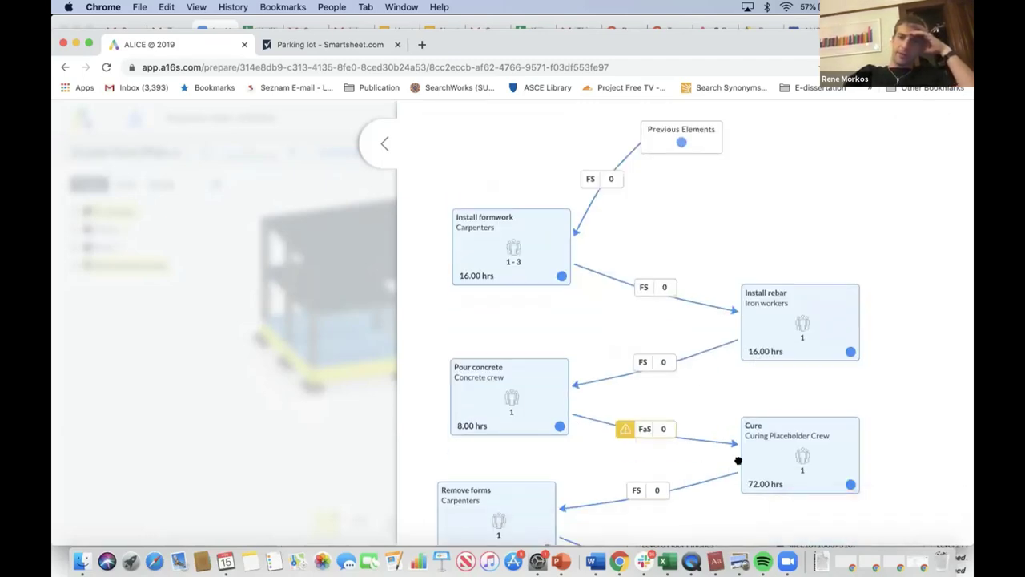
scroll(720, 456, down, 1)
scroll(730, 467, down, 1)
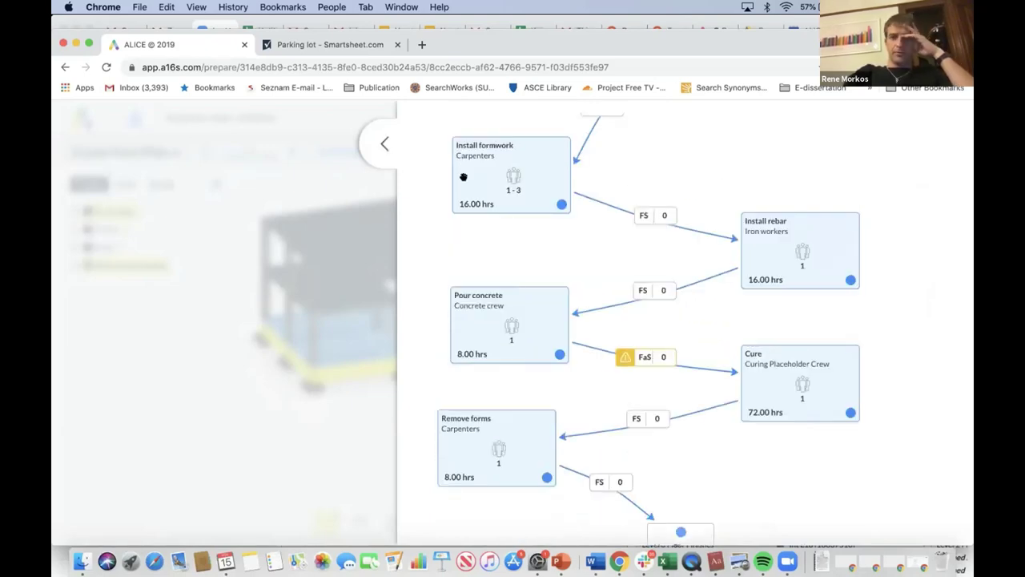
scroll(467, 182, up, 5)
click(385, 143)
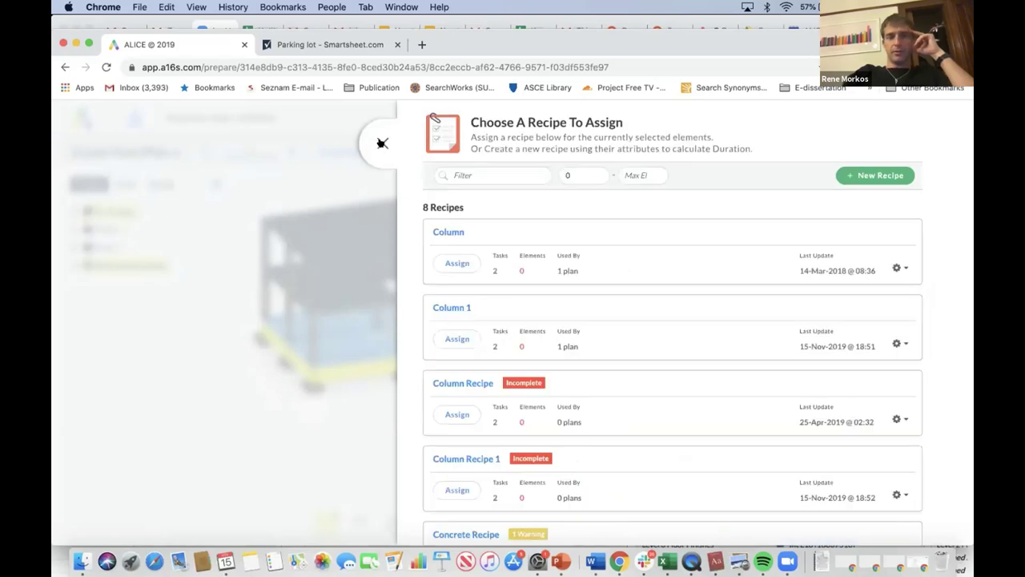
click(382, 142)
- Assign the recipe "This is how you build a slab" to all floor slabs on the three levels and clear the selection
click(354, 347)
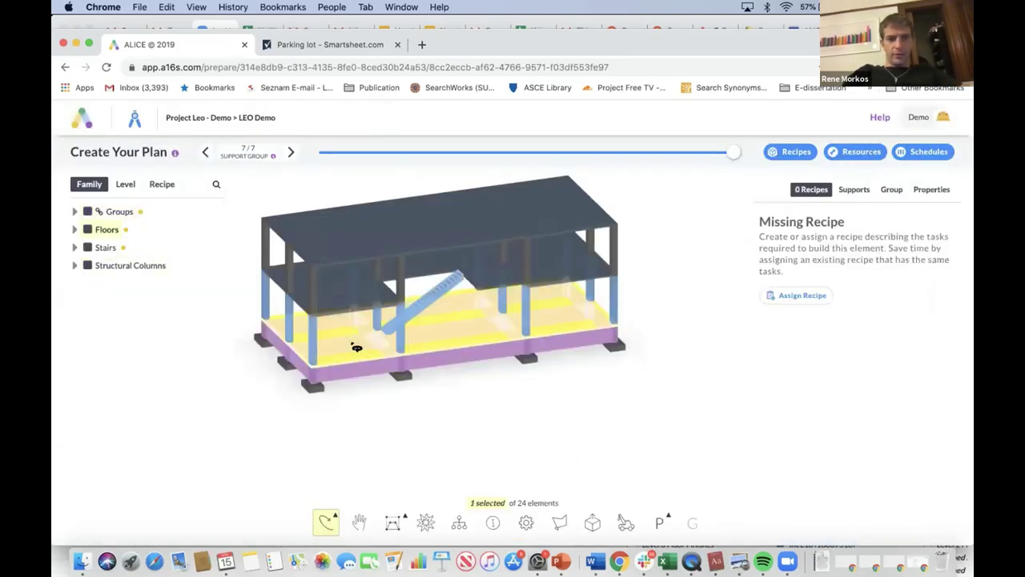
click(362, 306)
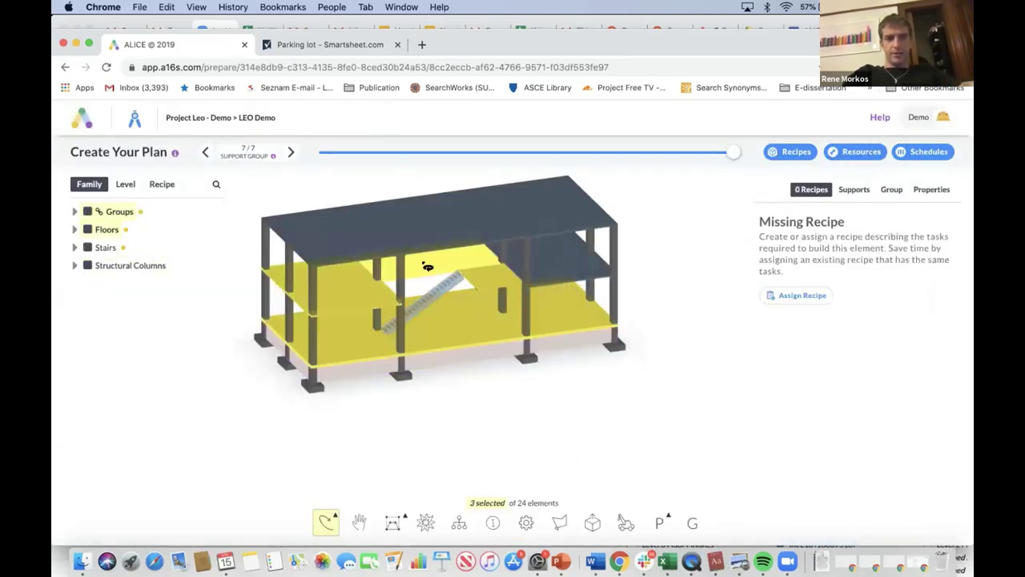
click(432, 222)
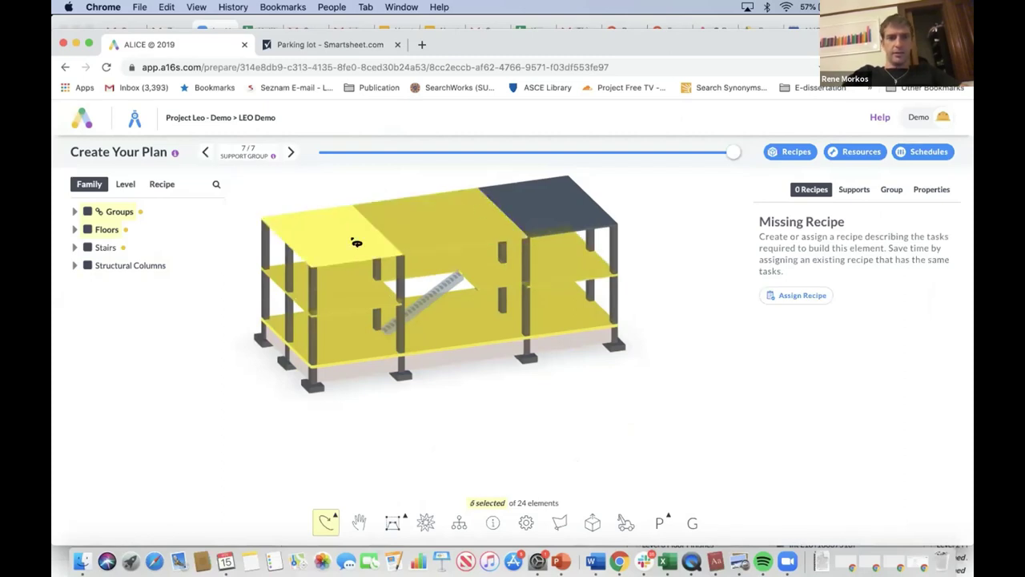
click(552, 206)
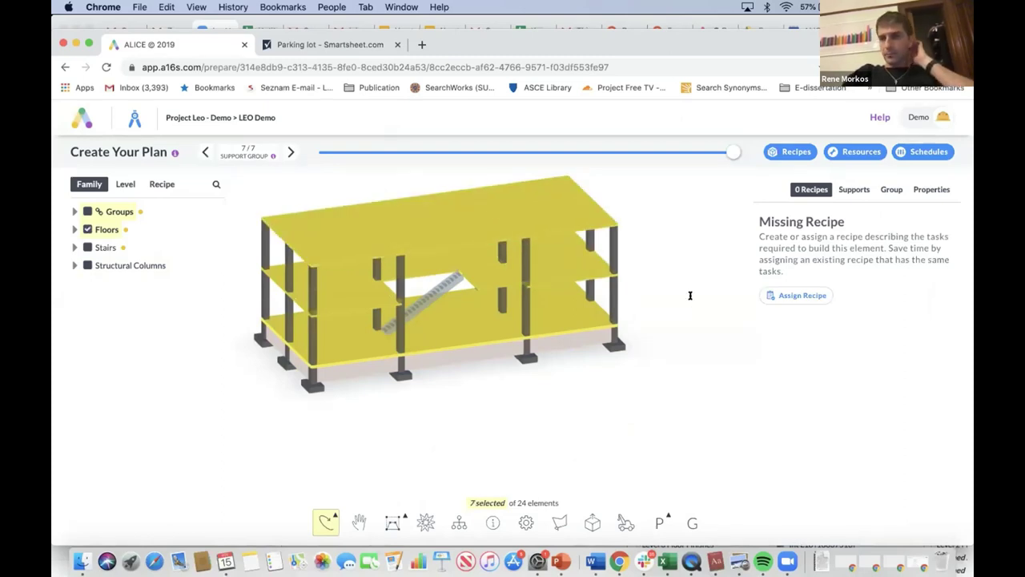
click(790, 296)
scroll(576, 353, down, 10)
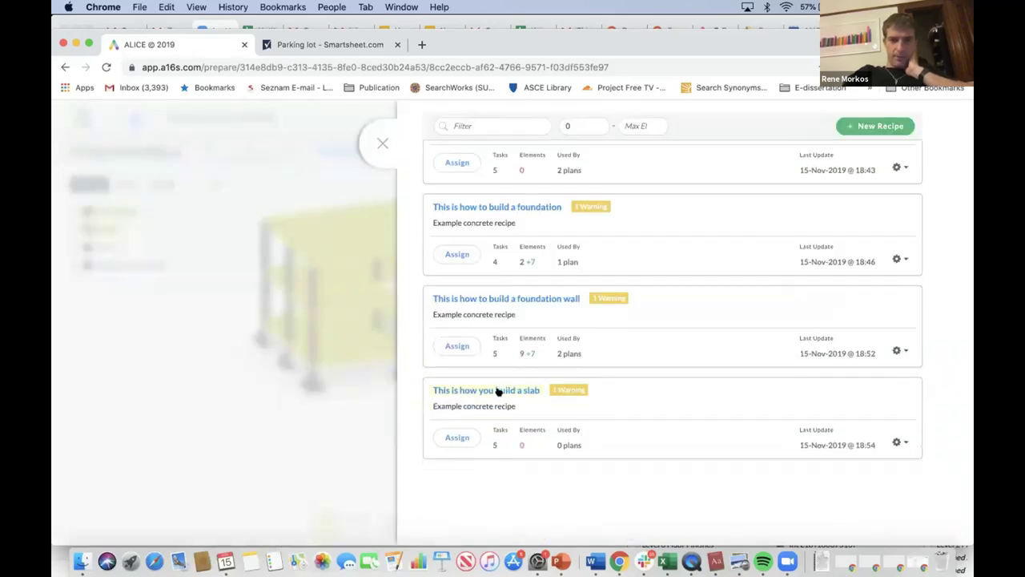
click(457, 437)
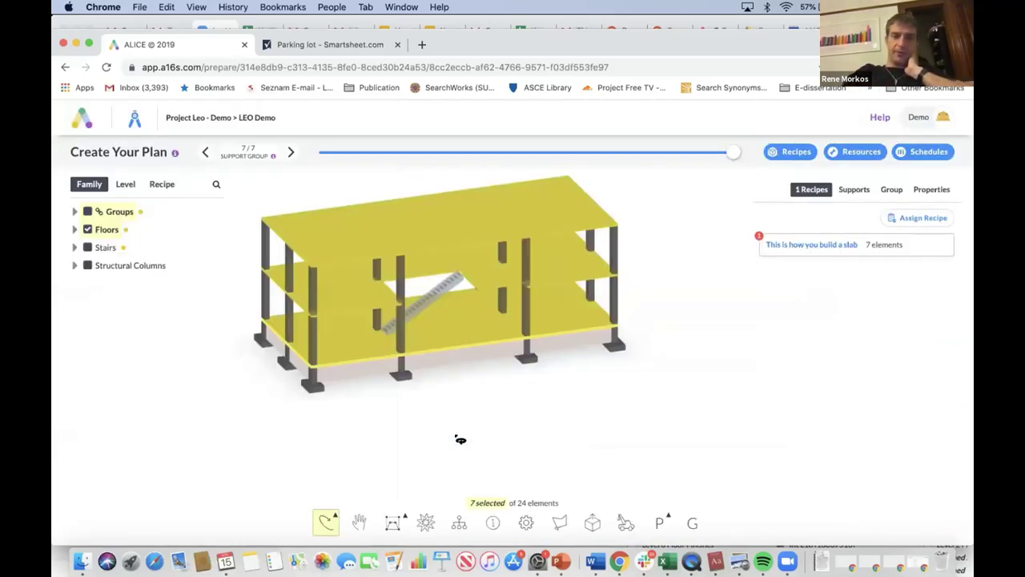
click(460, 438)
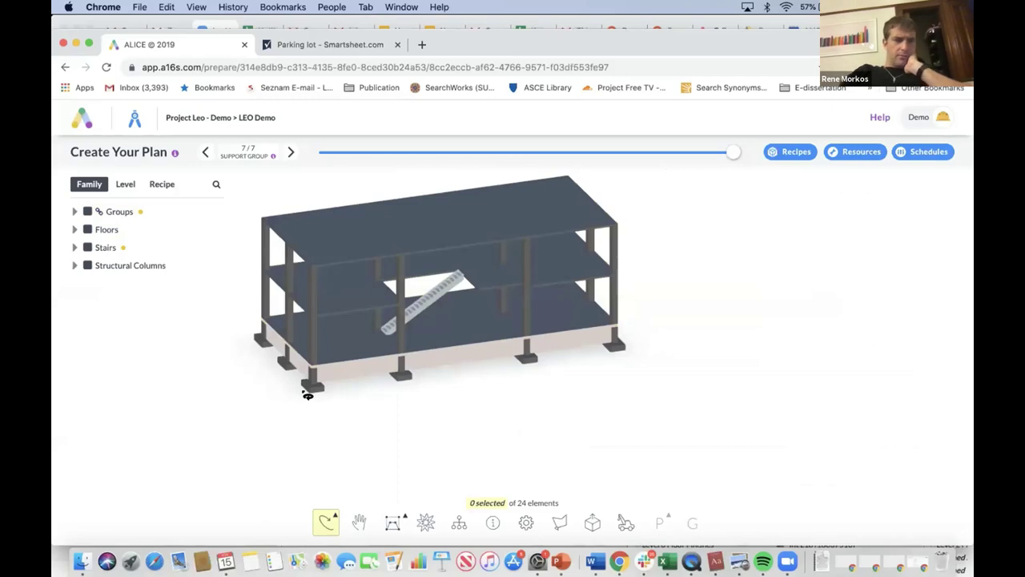
- Expand the element groups and examine which model elements belong to the first West Foundation Wall group and the West Foundation group
click(73, 211)
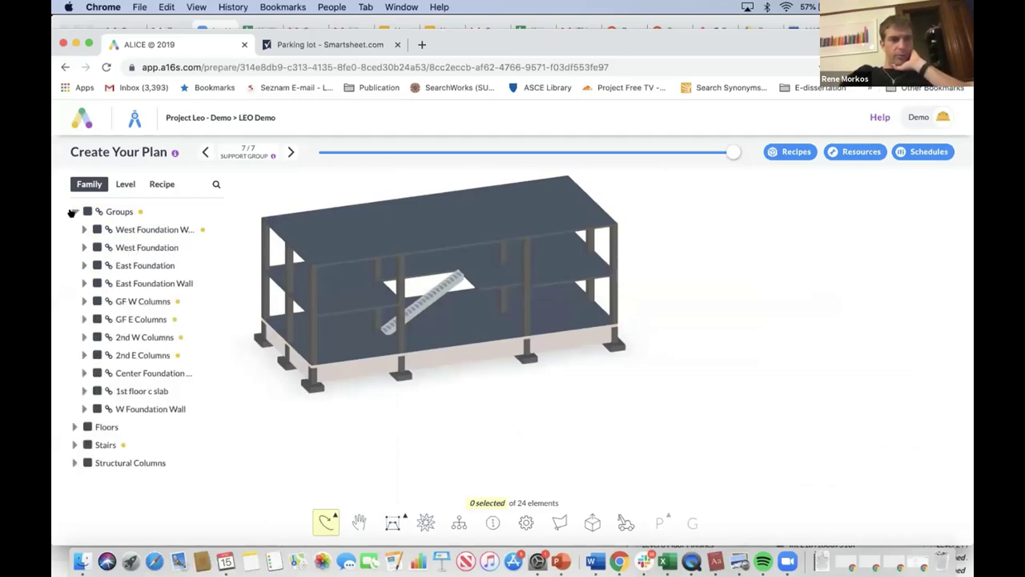
click(165, 229)
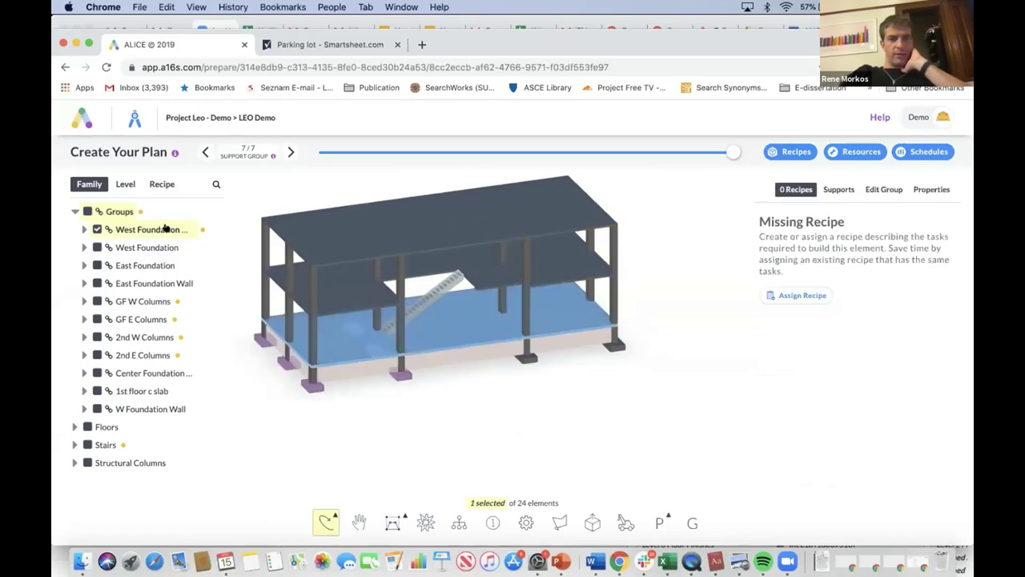
click(166, 229)
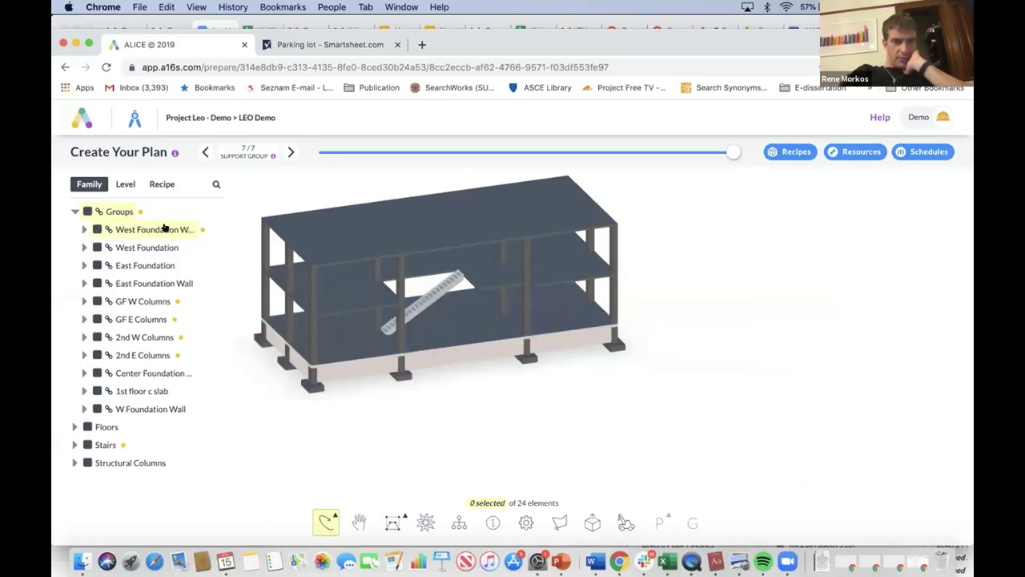
click(165, 229)
click(166, 229)
click(165, 229)
click(164, 228)
click(164, 228)
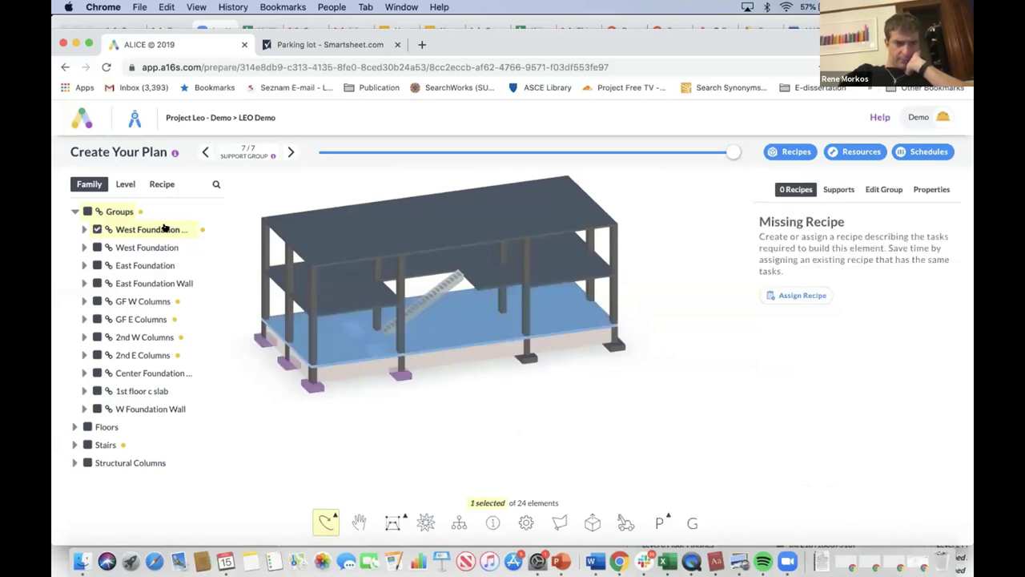
click(165, 228)
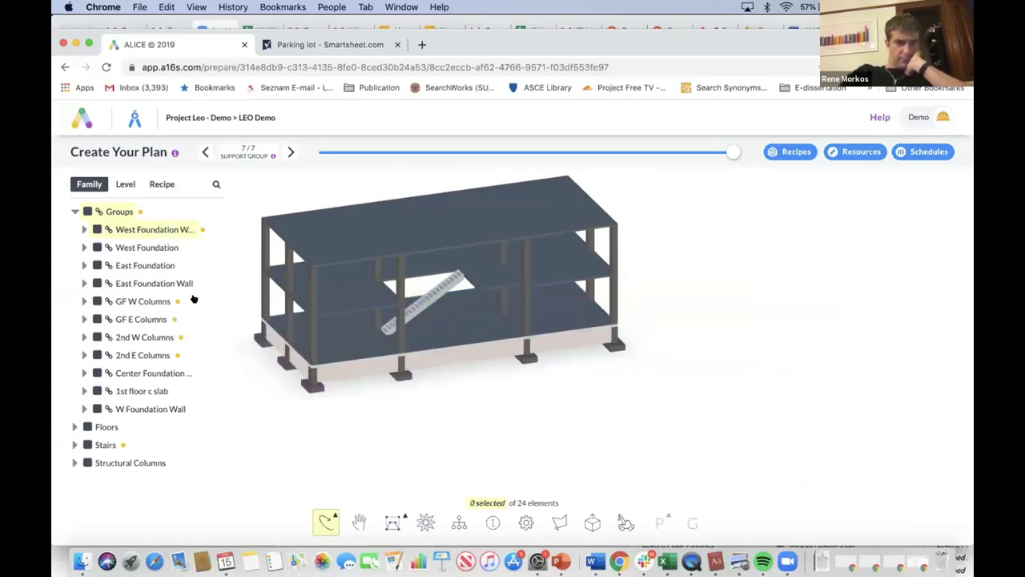
click(313, 388)
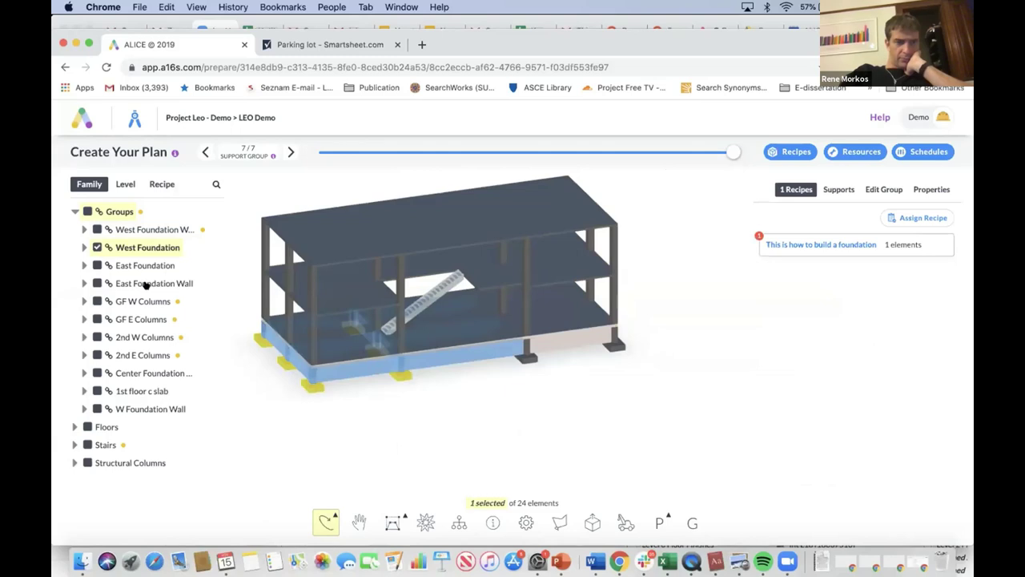
click(140, 245)
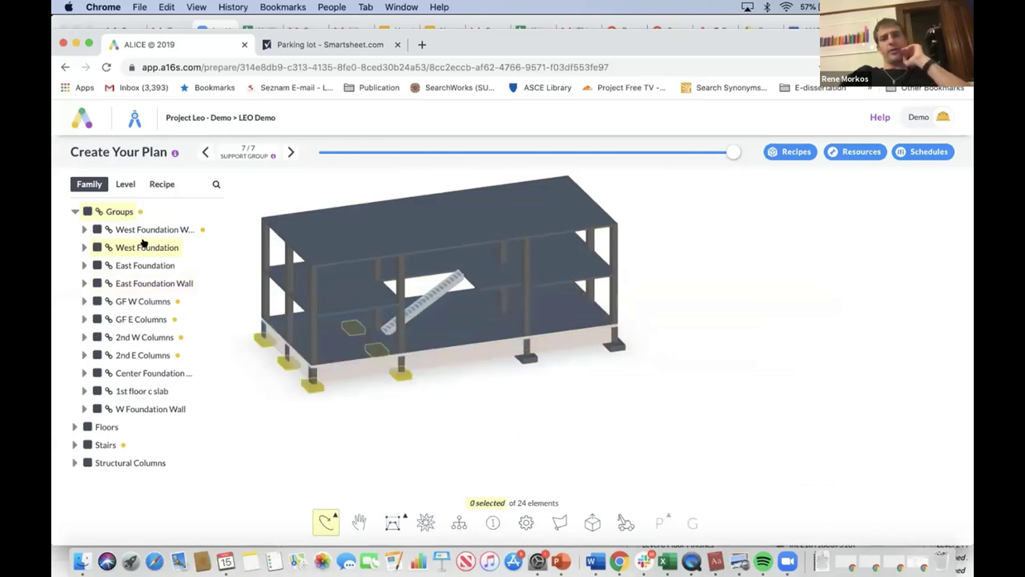
- Select the GF W Columns, GF E Columns, 2nd W Columns and 2nd E Columns groups
click(145, 302)
click(142, 319)
click(145, 336)
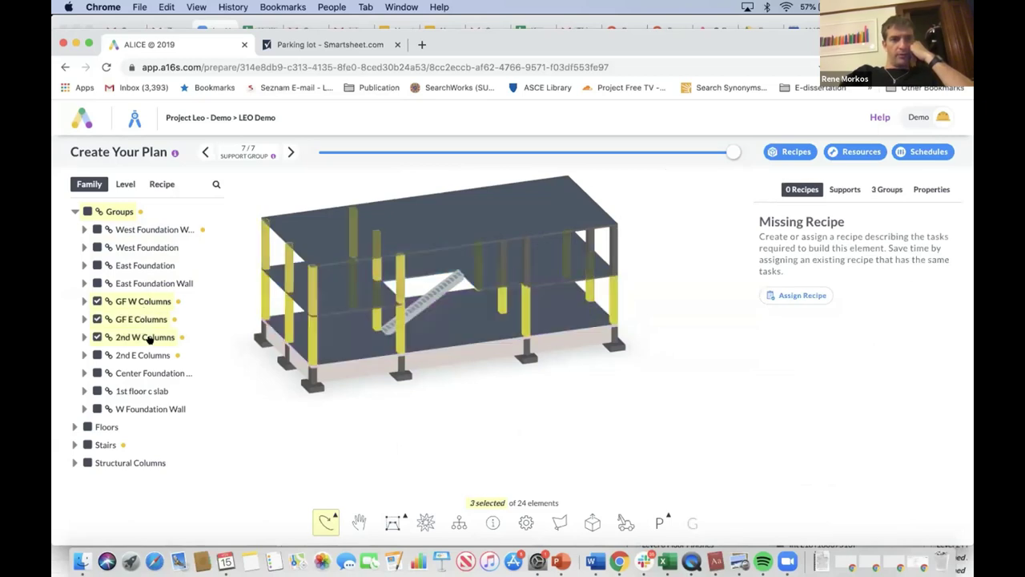
click(148, 354)
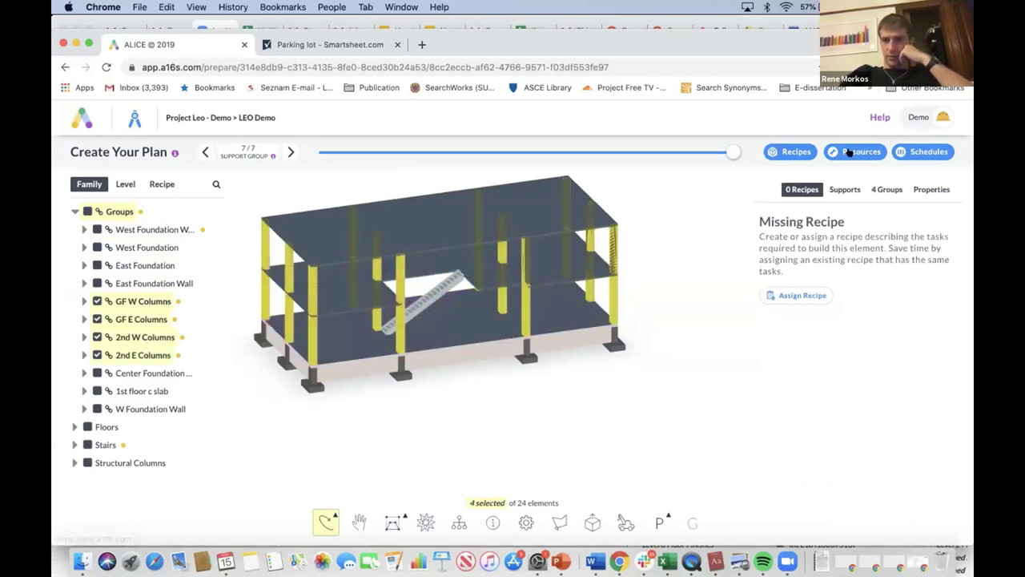
- Inspect the tasks of Column Recipe 1 and return to the recipe list
click(794, 152)
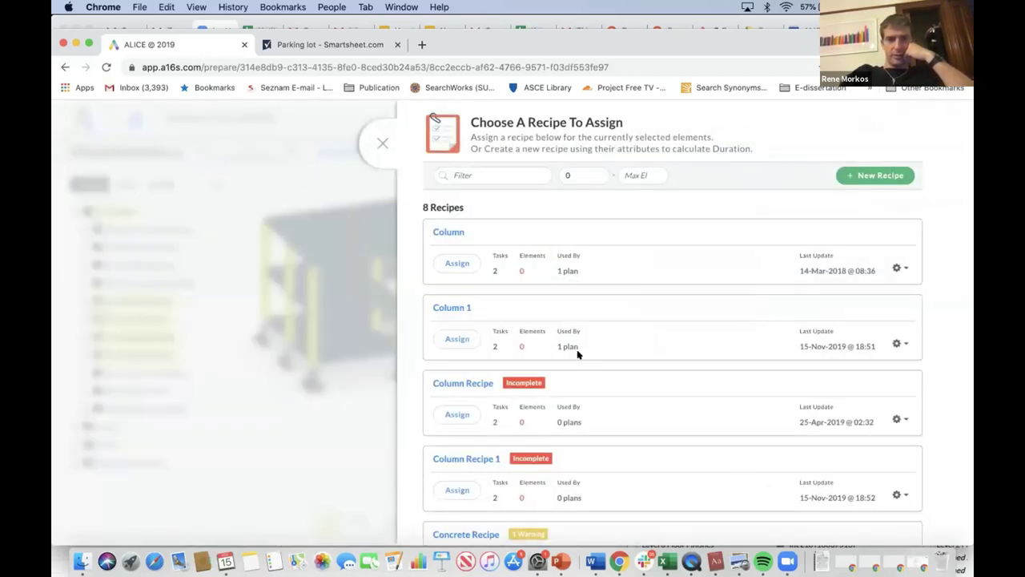
scroll(576, 355, down, 3)
scroll(577, 353, up, 1)
click(471, 318)
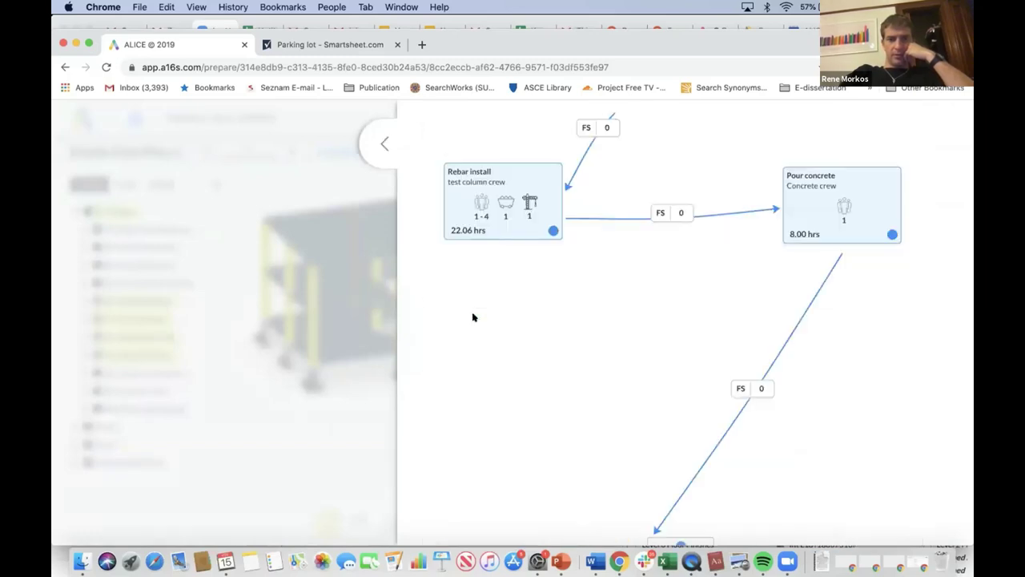
click(385, 143)
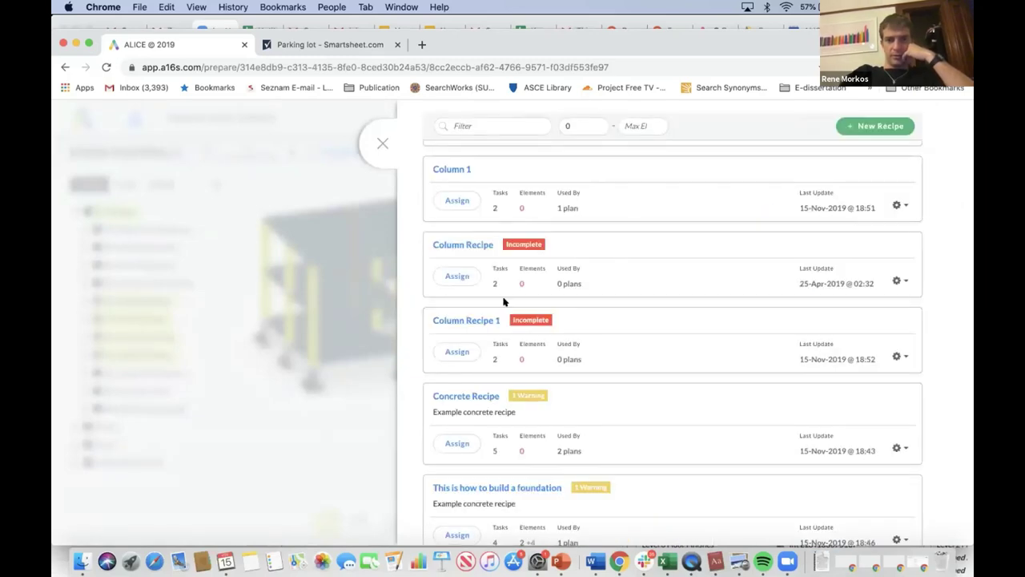
- Open the copy and delete options for the incomplete Column Recipe 1
click(899, 358)
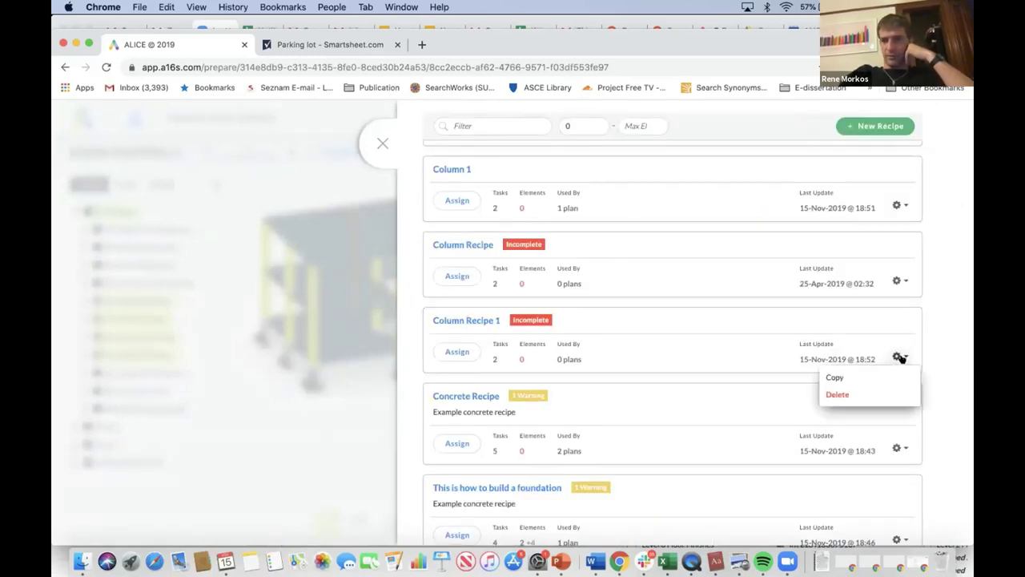
- Delete the incomplete recipes "Column Recipe 1" and "Column Recipe", checking the task flow of "Column Recipe" before removing it
click(870, 393)
click(484, 244)
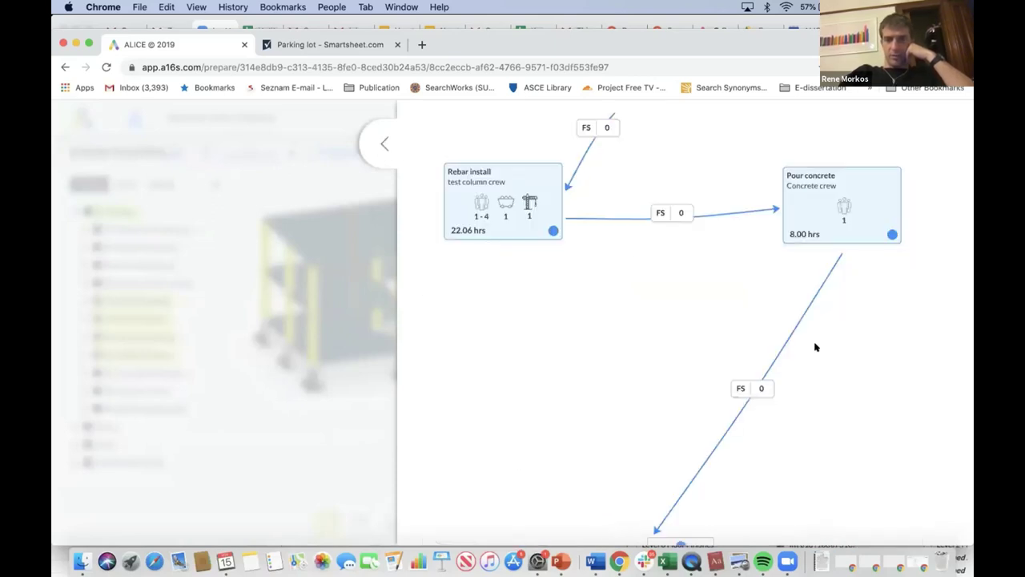
click(384, 142)
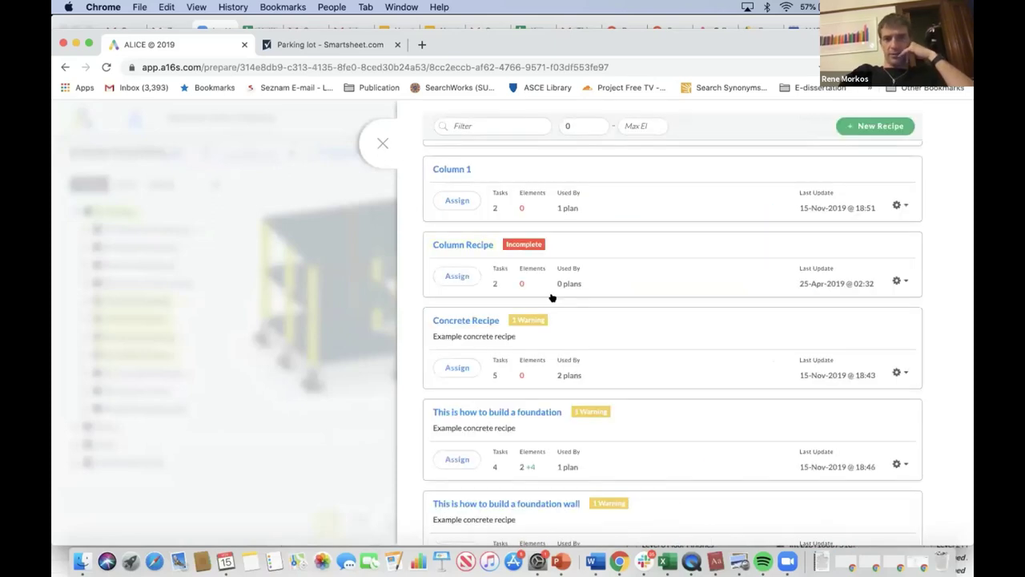
click(898, 281)
click(852, 321)
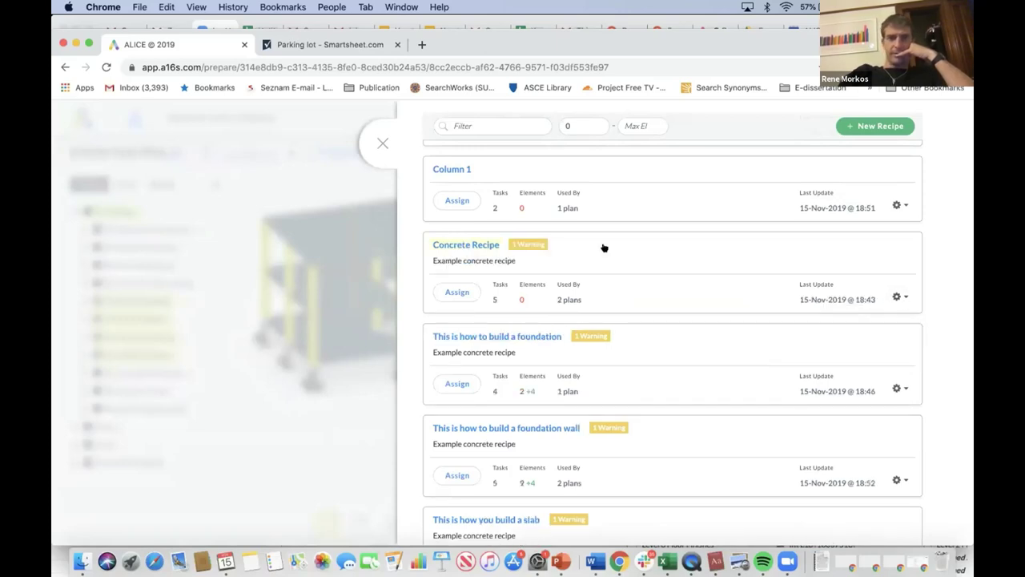
- Review the task flow of the "Column 1" recipe and delete that recipe from the list
scroll(512, 213, up, 2)
click(443, 227)
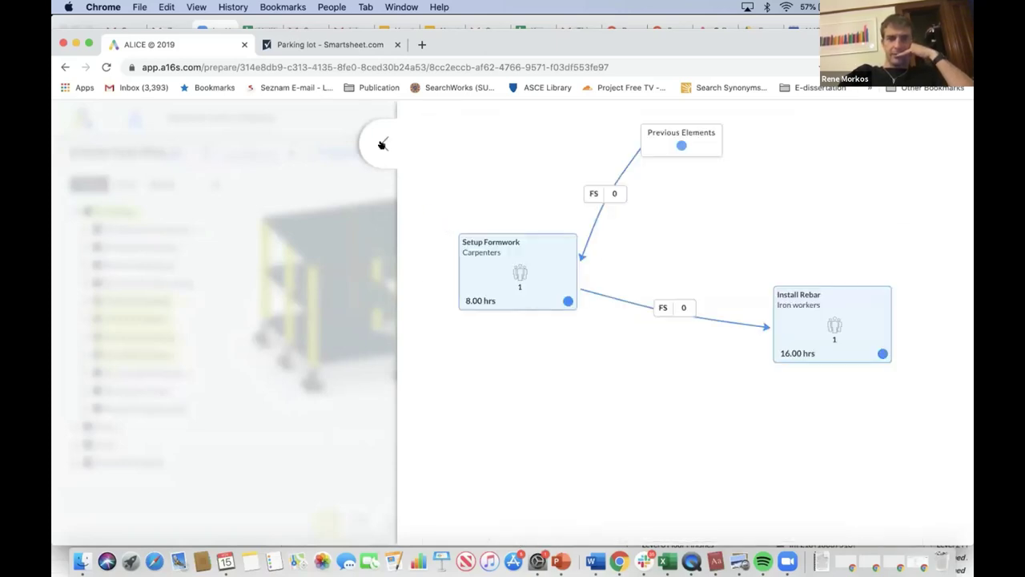
click(382, 143)
click(896, 266)
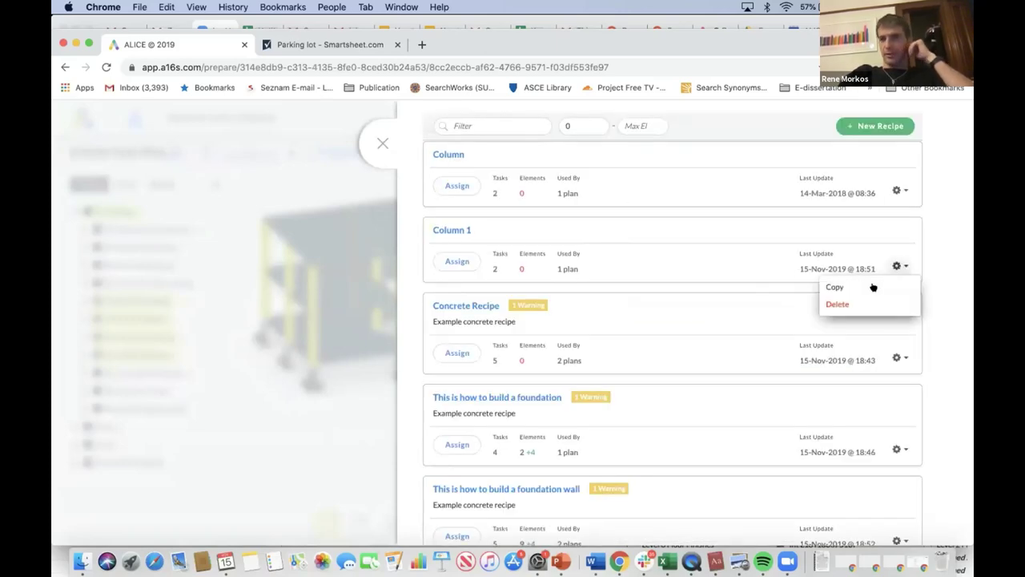
click(849, 303)
- Inspect the tasks of the remaining "Column" recipe and delete it as well
scroll(539, 281, up, 2)
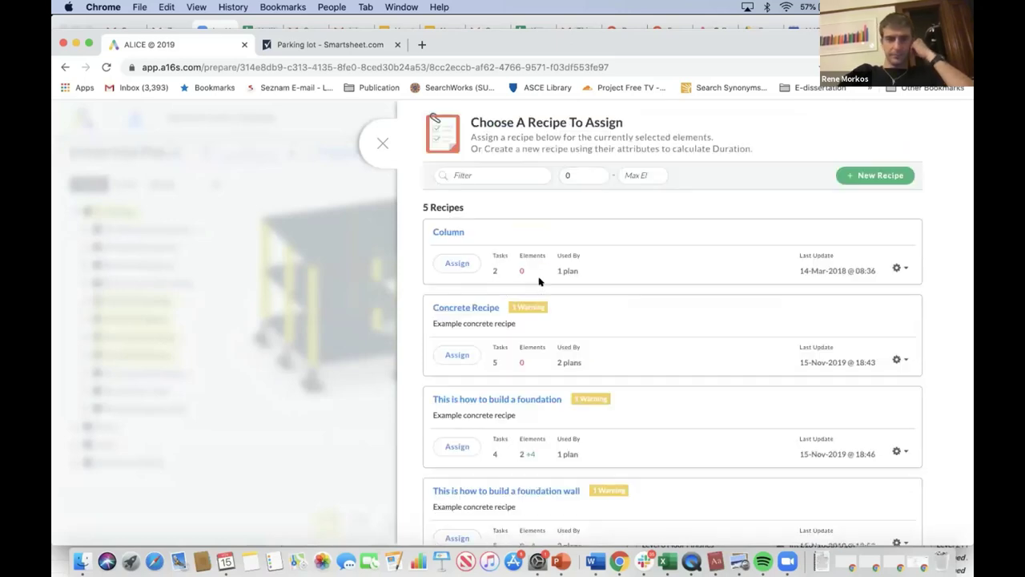
click(451, 232)
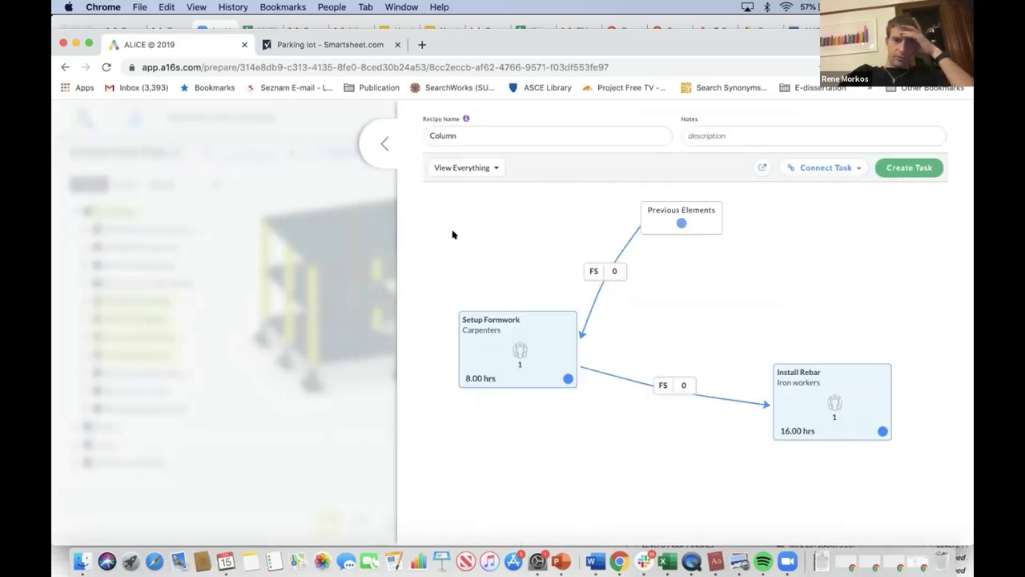
click(385, 138)
click(897, 267)
click(870, 302)
- Make a copy of the recipe "This is how to build a foundation wall"
scroll(680, 387, down, 2)
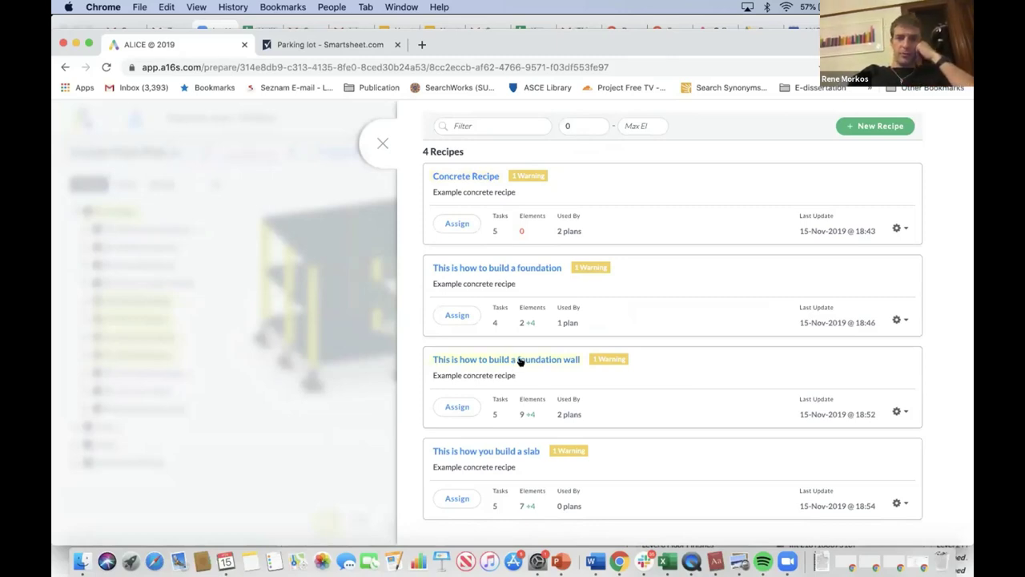
click(900, 409)
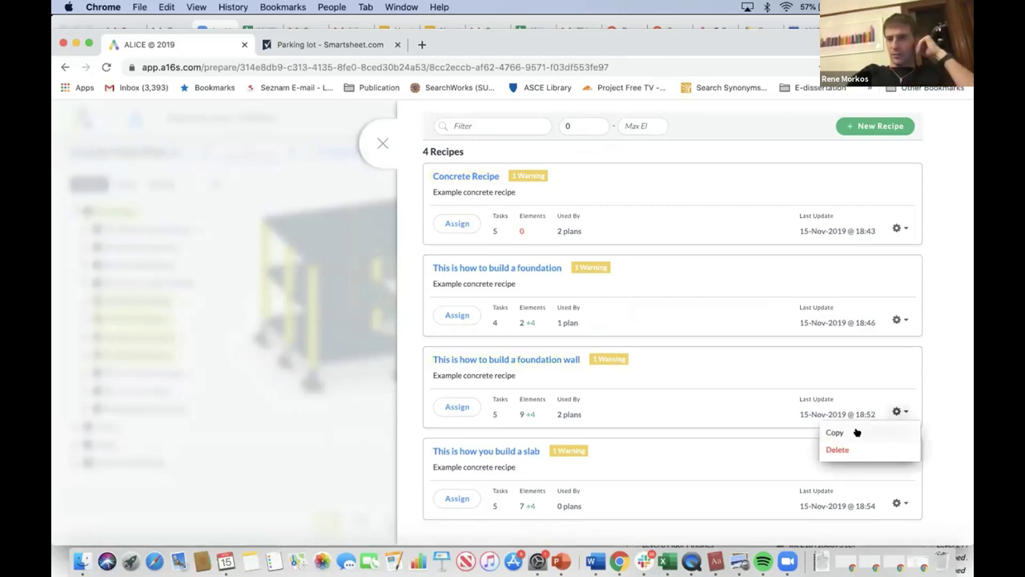
click(846, 430)
- Rename the copied foundation wall recipe to "This is how to build a column" and return to the recipe list
click(563, 450)
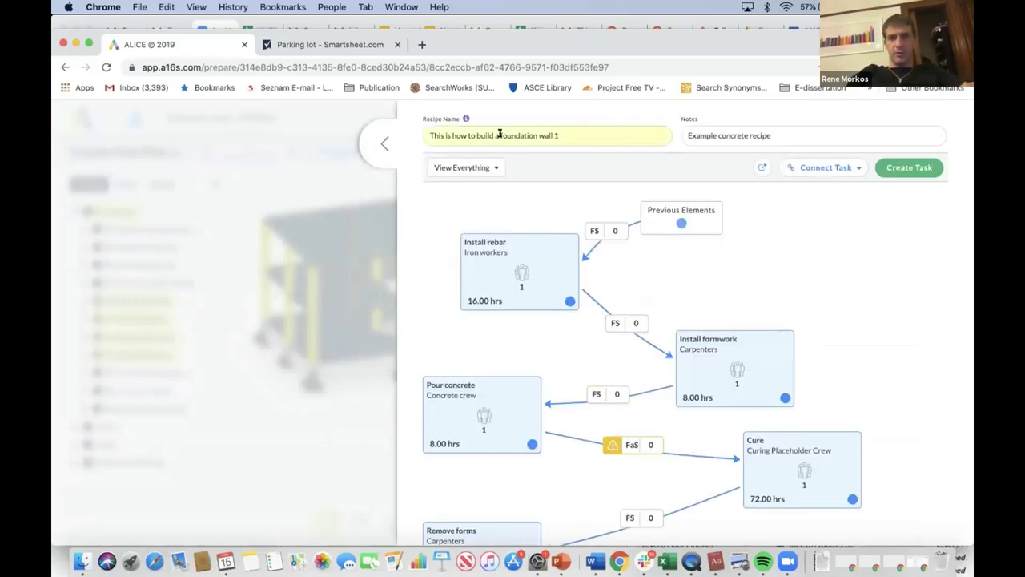
click(596, 132)
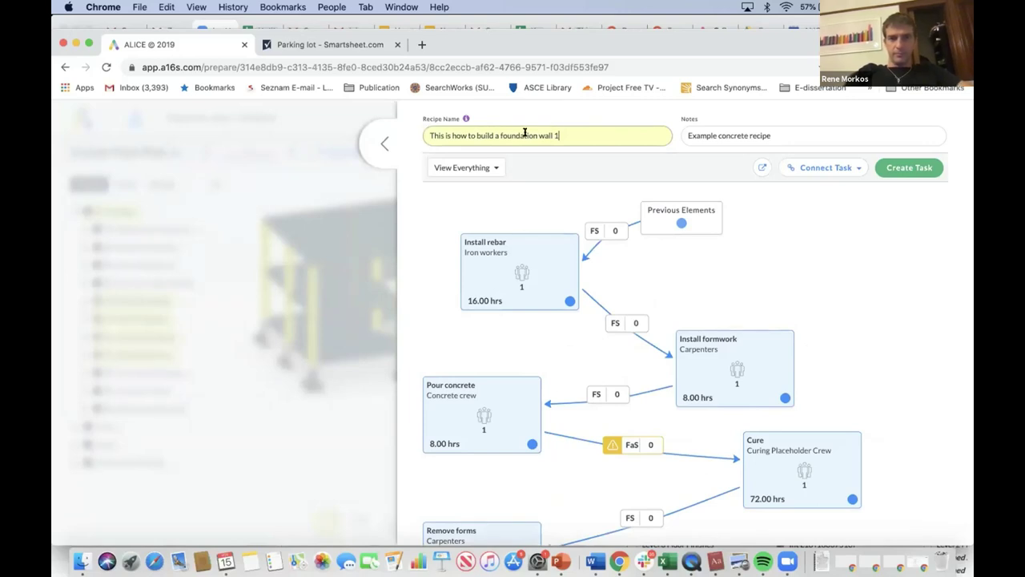
key(BackSpace)
key(BackSpace)
key(BackSpace)
key(BackSpace)
key(BackSpace)
key(BackSpace)
key(BackSpace)
key(BackSpace)
key(BackSpace)
key(BackSpace)
key(BackSpace)
key(BackSpace)
key(BackSpace)
key(BackSpace)
key(BackSpace)
key(BackSpace)
text(colum)
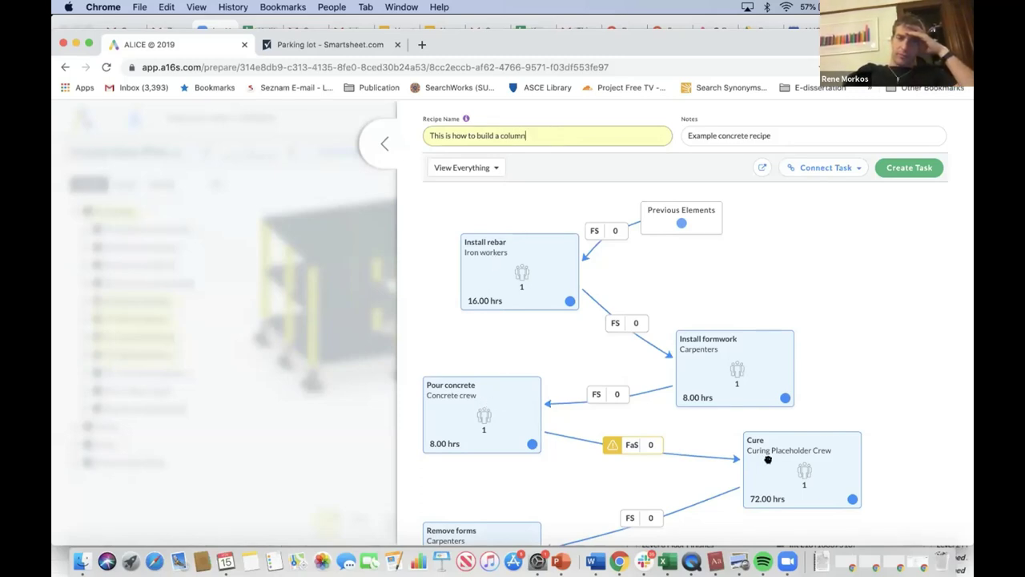
scroll(765, 455, down, 2)
scroll(767, 460, up, 2)
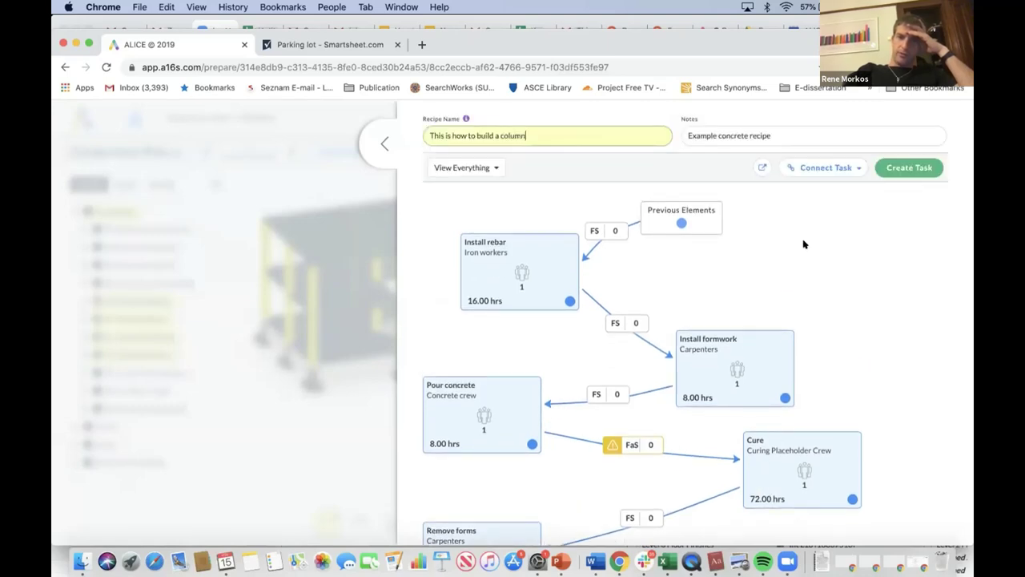
click(383, 151)
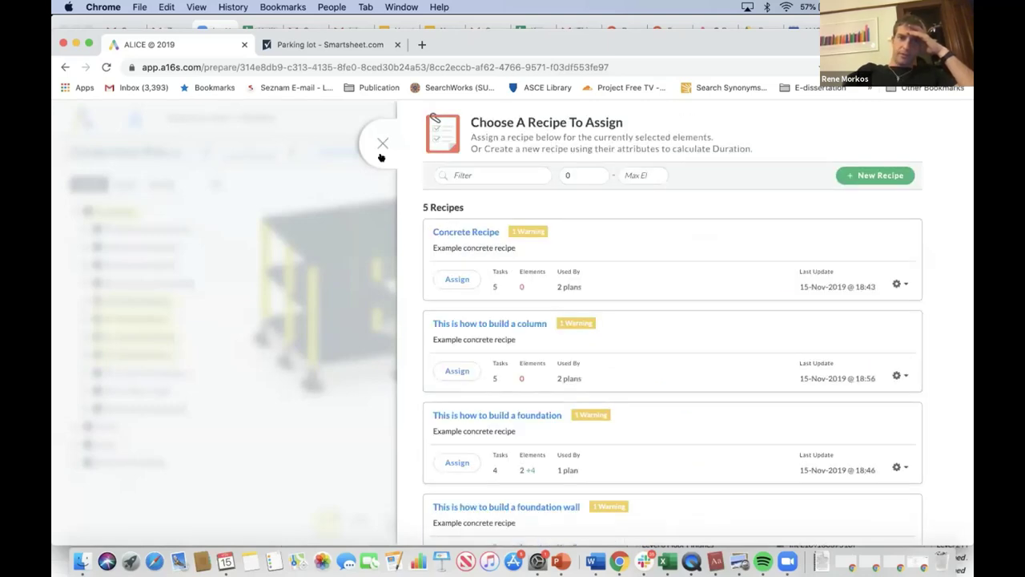
- Assign the recipe "This is how to build a column" to the four selected column groups
click(382, 146)
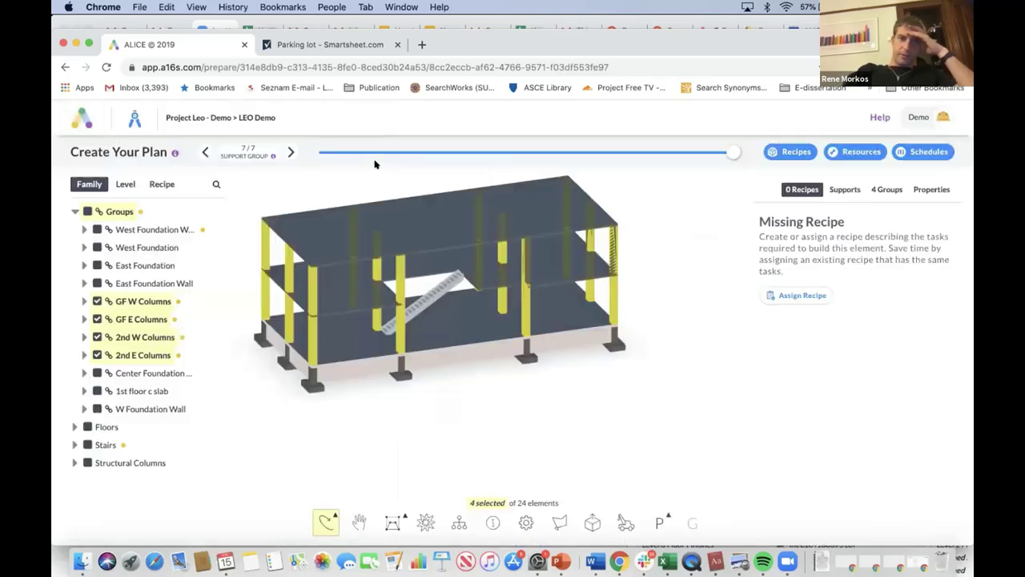
click(806, 295)
scroll(555, 379, down, 1)
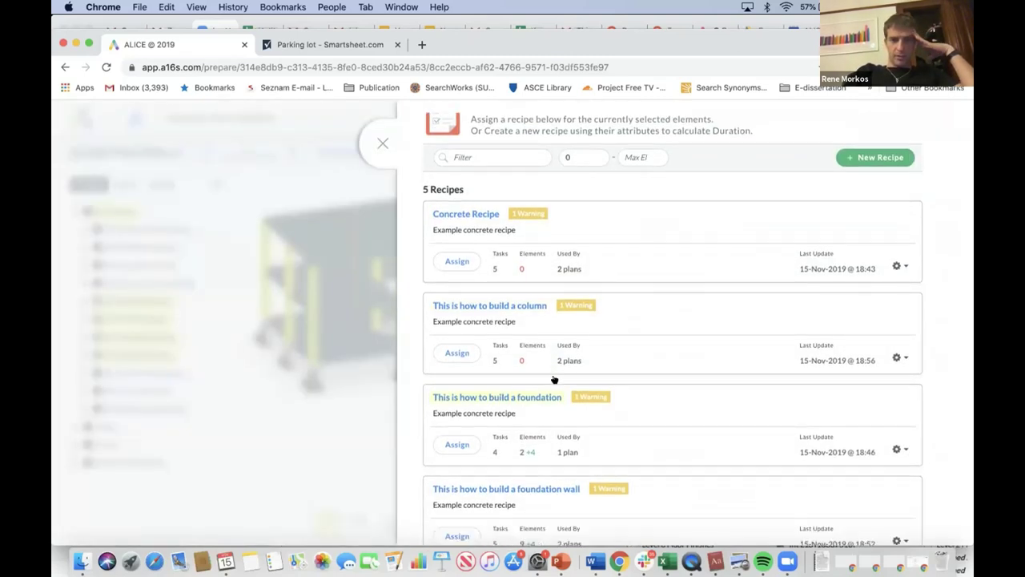
scroll(467, 414, down, 5)
scroll(529, 412, up, 4)
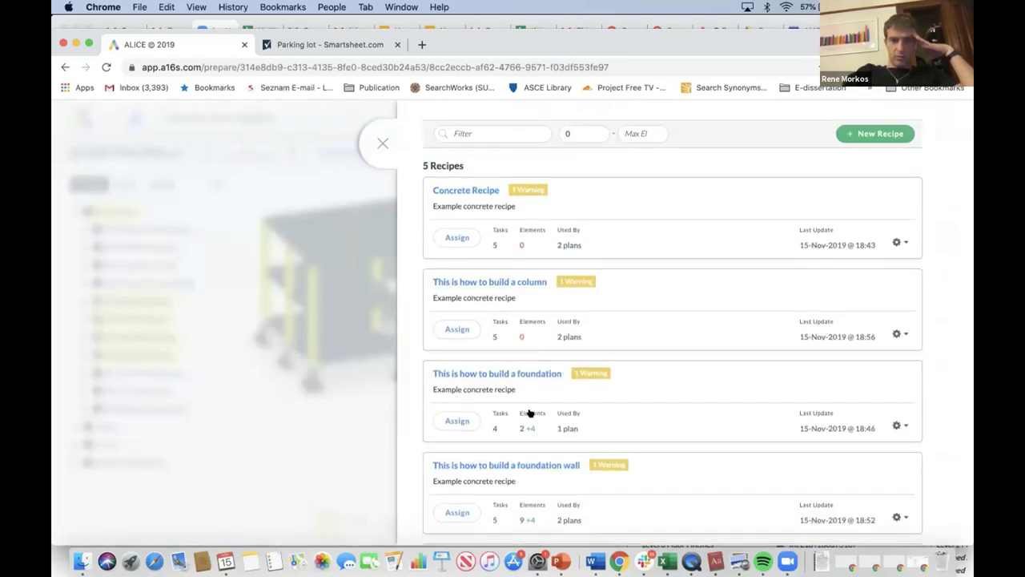
scroll(529, 413, up, 2)
click(458, 375)
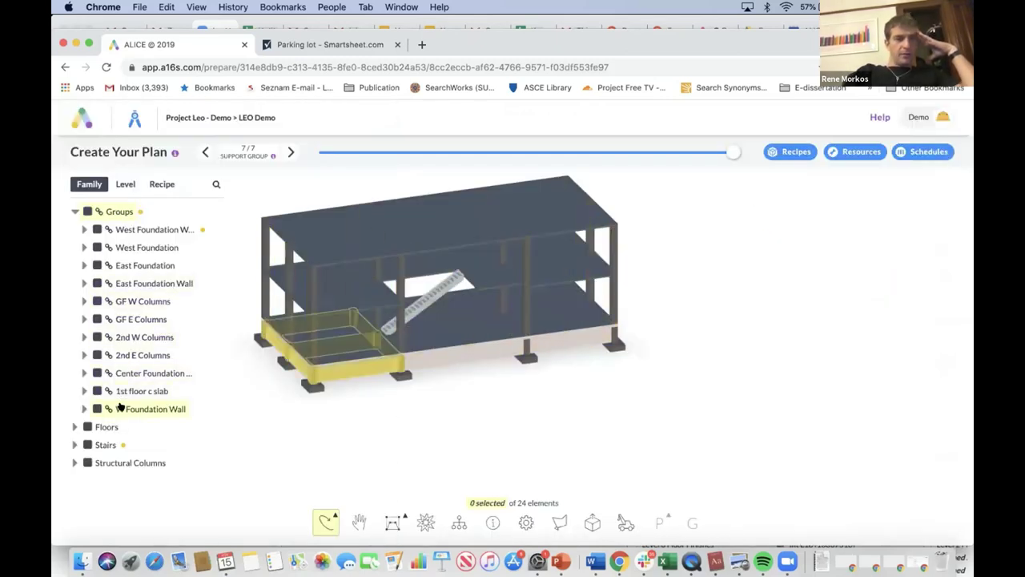
- Select the Stairs family and start a new recipe named "This is how you pop a prefab stair into place"
click(104, 443)
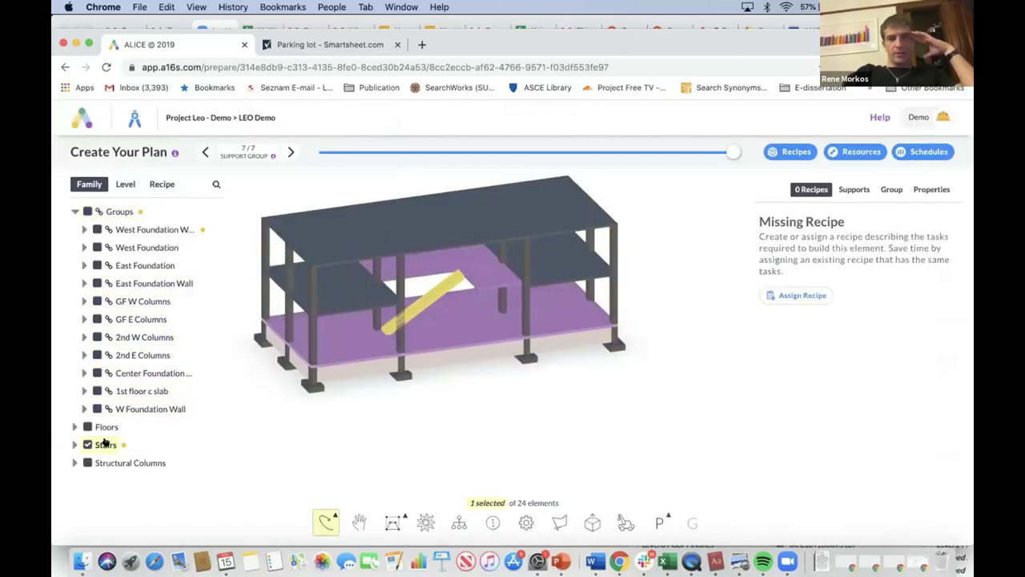
click(785, 148)
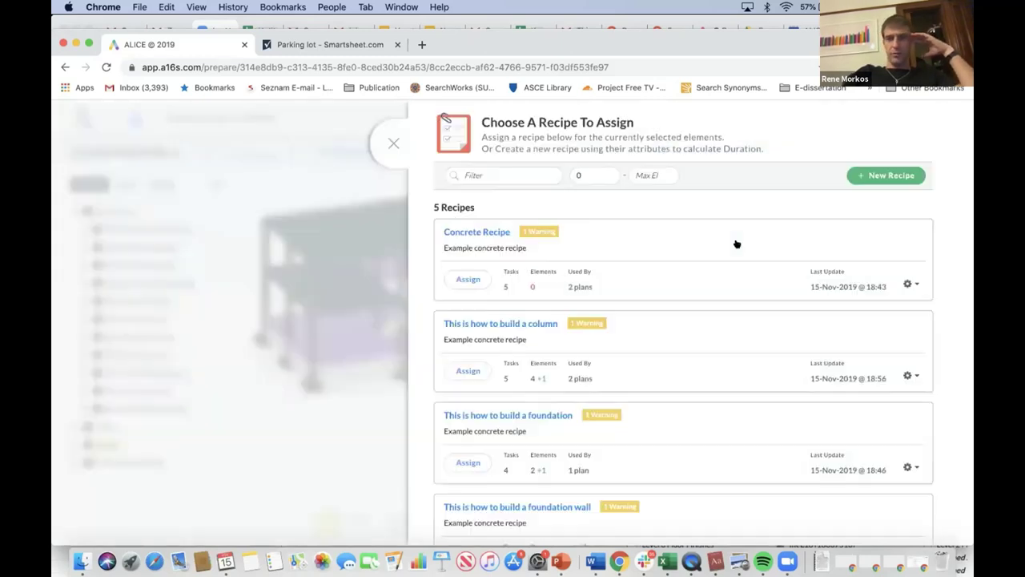
click(870, 173)
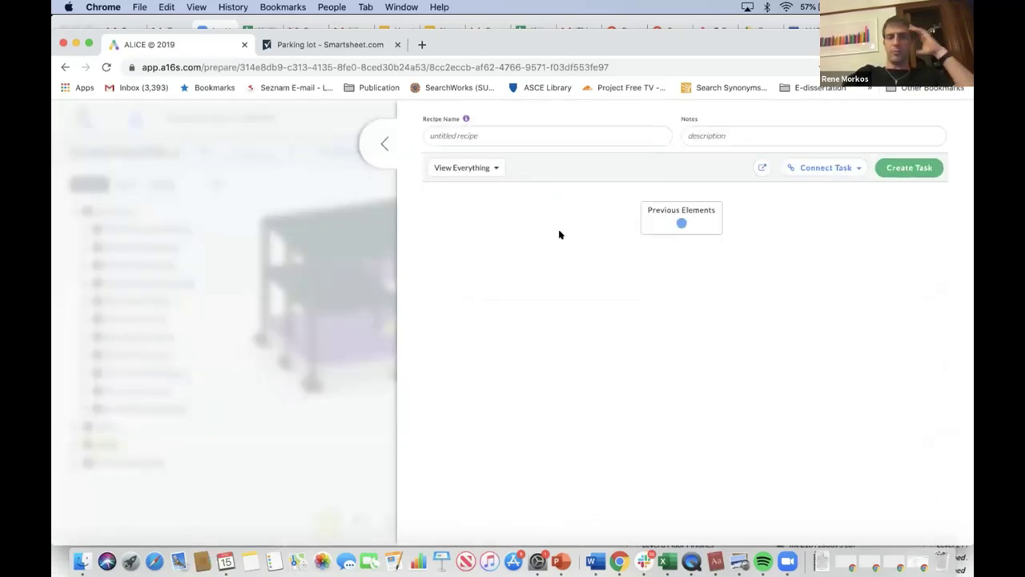
click(506, 128)
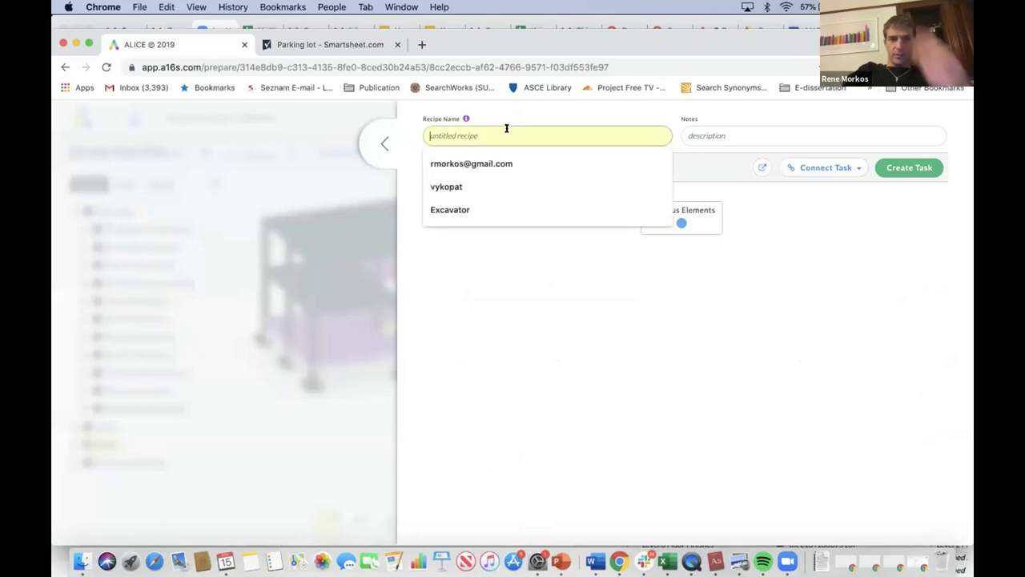
text(This is how you pop a prefab stair into place)
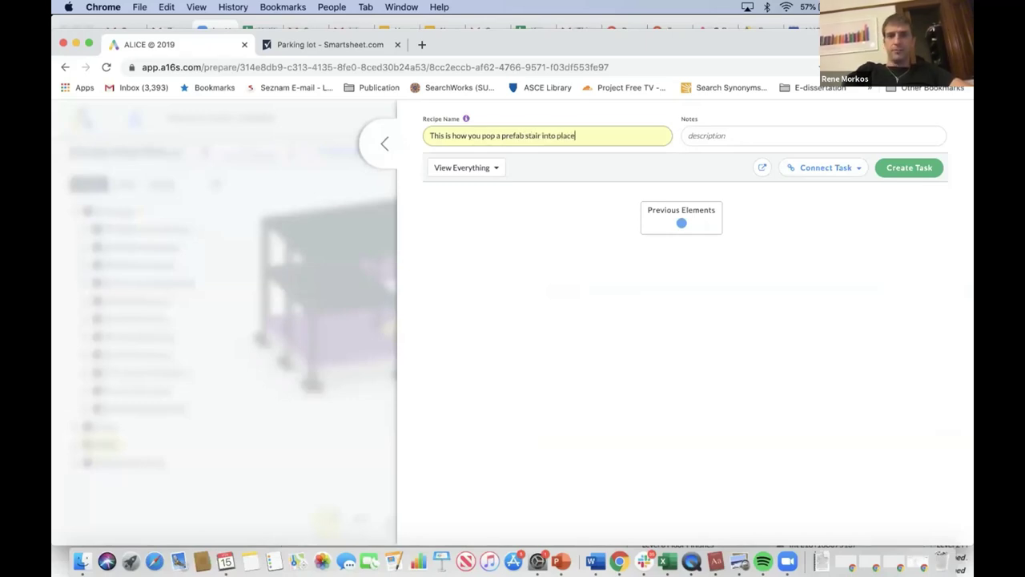
- Add a task to the stair recipe and set its assigned labor to No Subcontractor
click(925, 166)
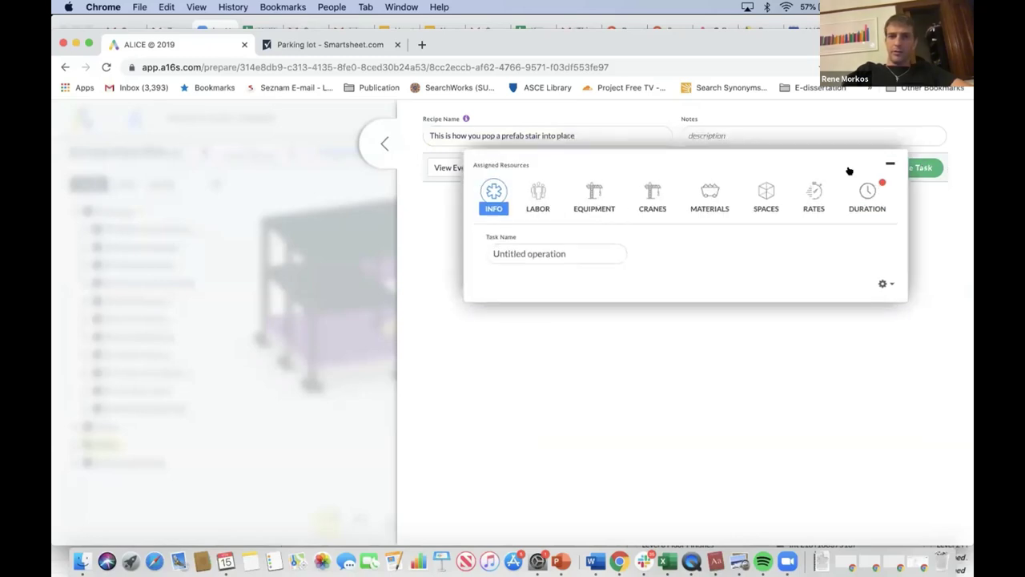
click(542, 206)
click(534, 273)
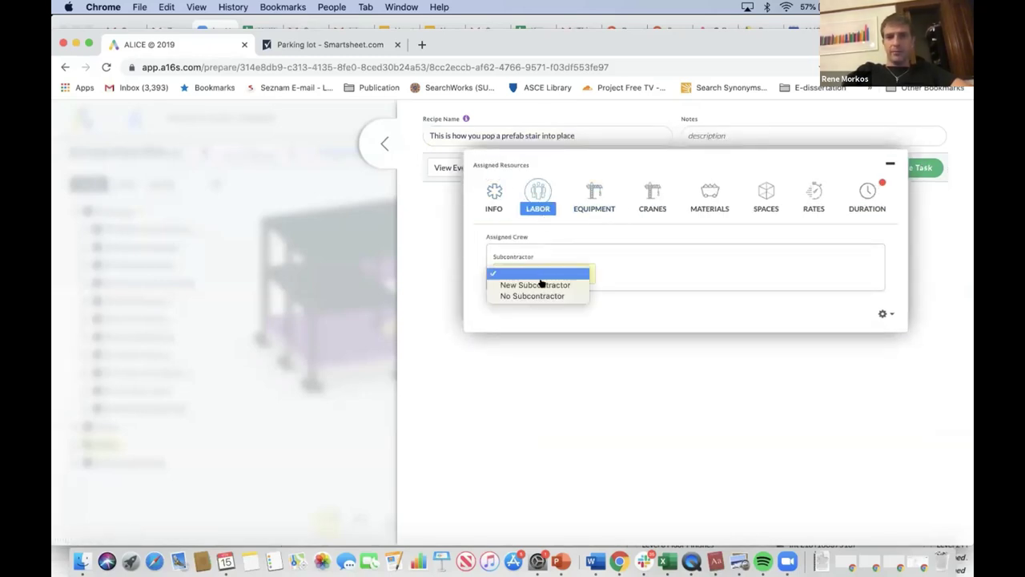
click(542, 285)
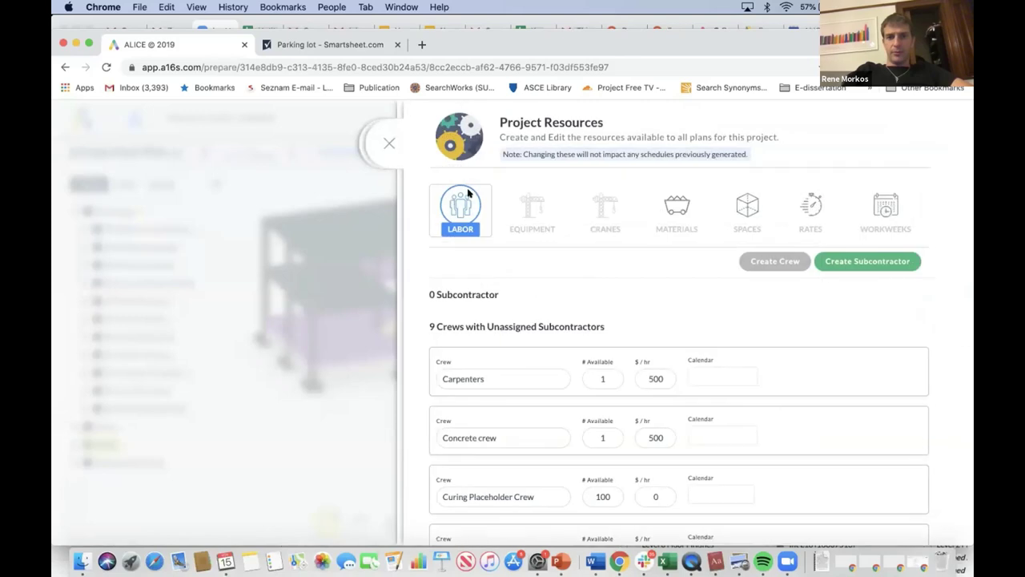
click(384, 142)
click(523, 269)
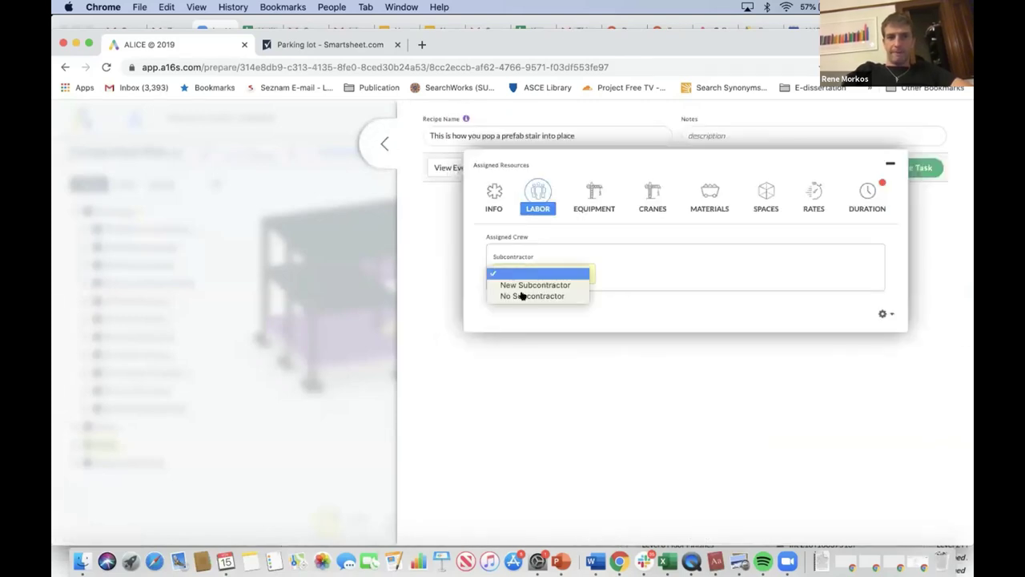
click(522, 296)
- Create a new crew named "Crane operator" for the task, with an hourly pay of 500 and the default workweek
click(621, 273)
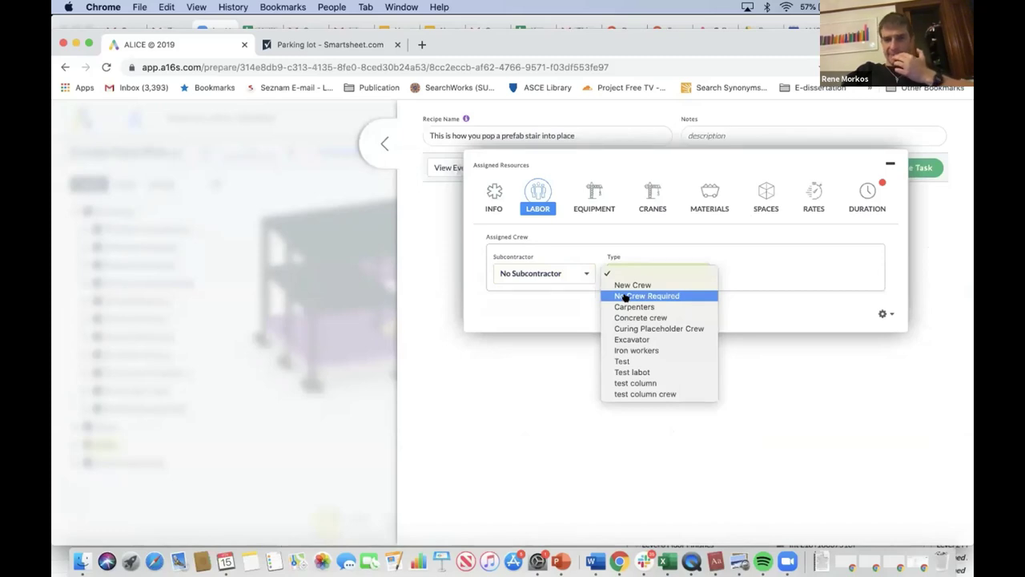
click(624, 285)
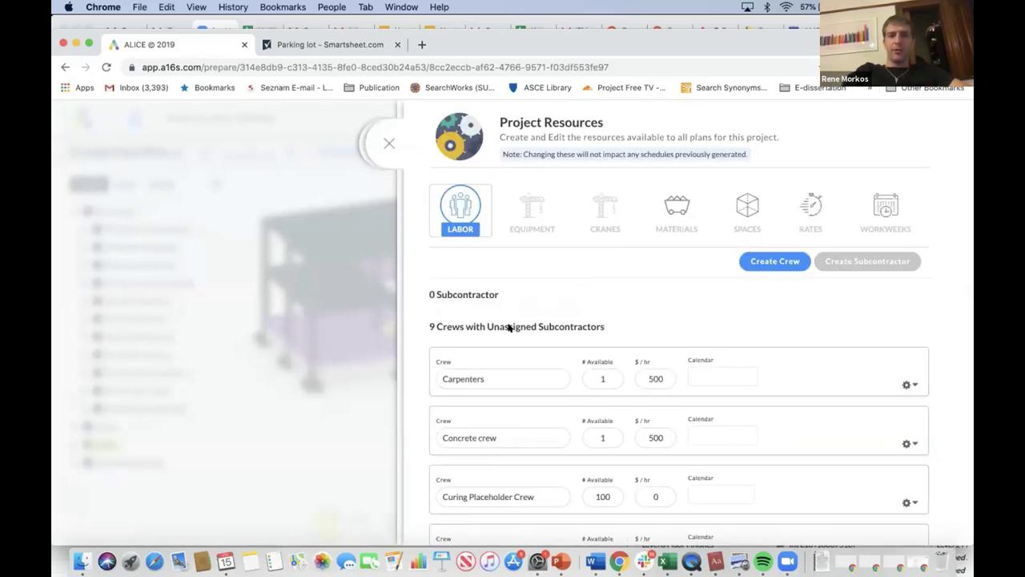
click(757, 260)
click(544, 278)
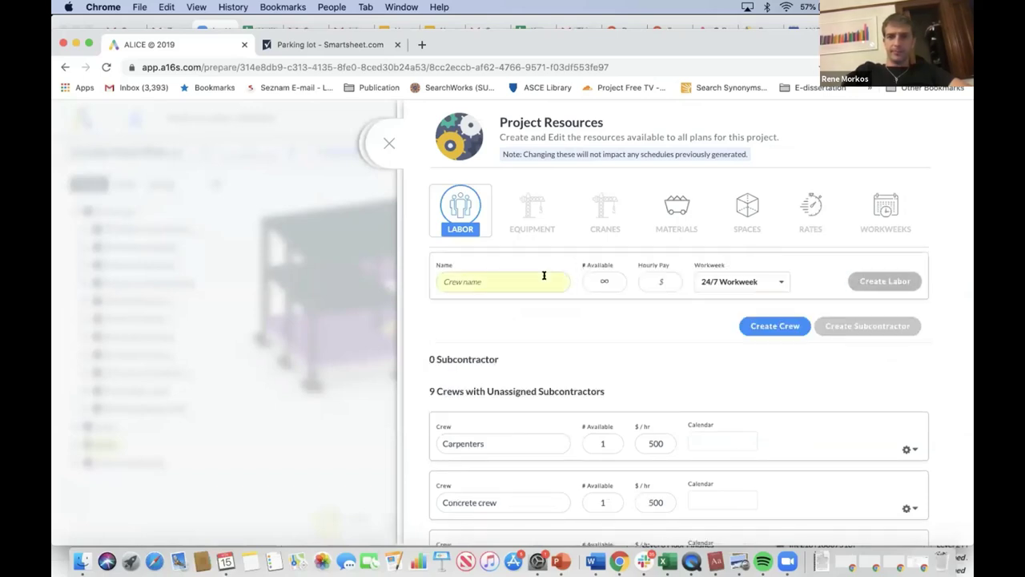
text(Crane operator)
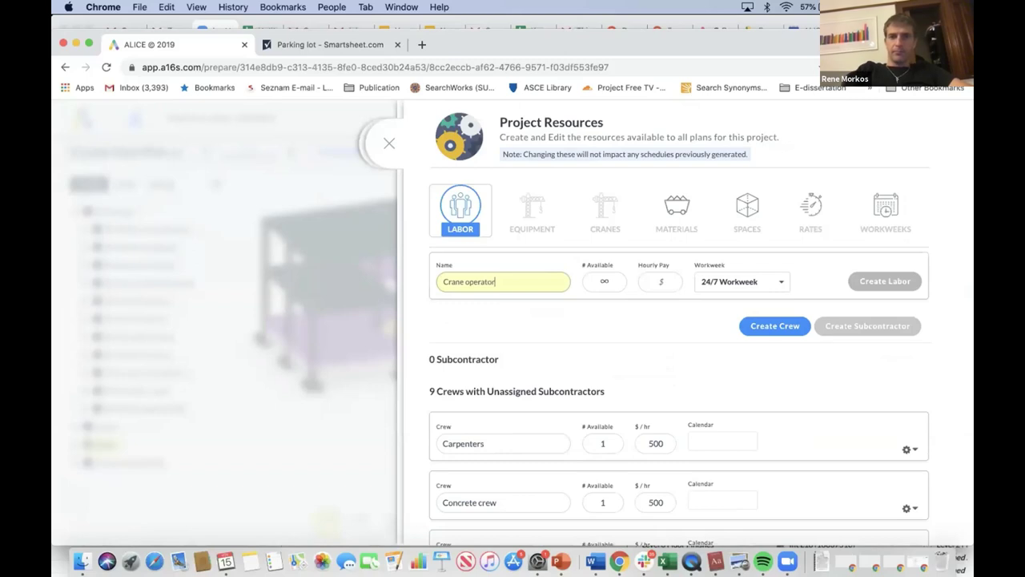
click(658, 280)
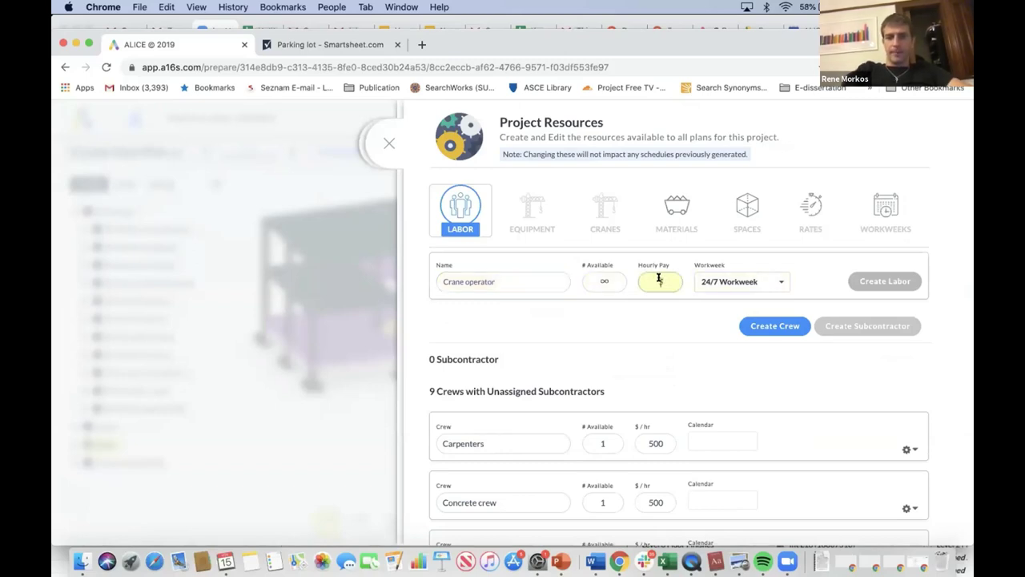
text(500)
click(703, 285)
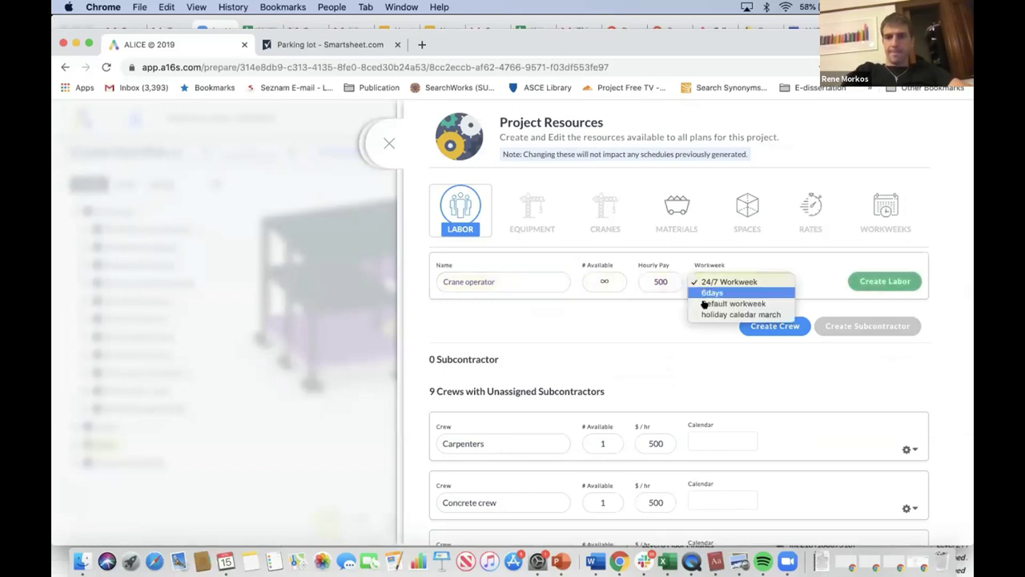
click(705, 303)
click(854, 281)
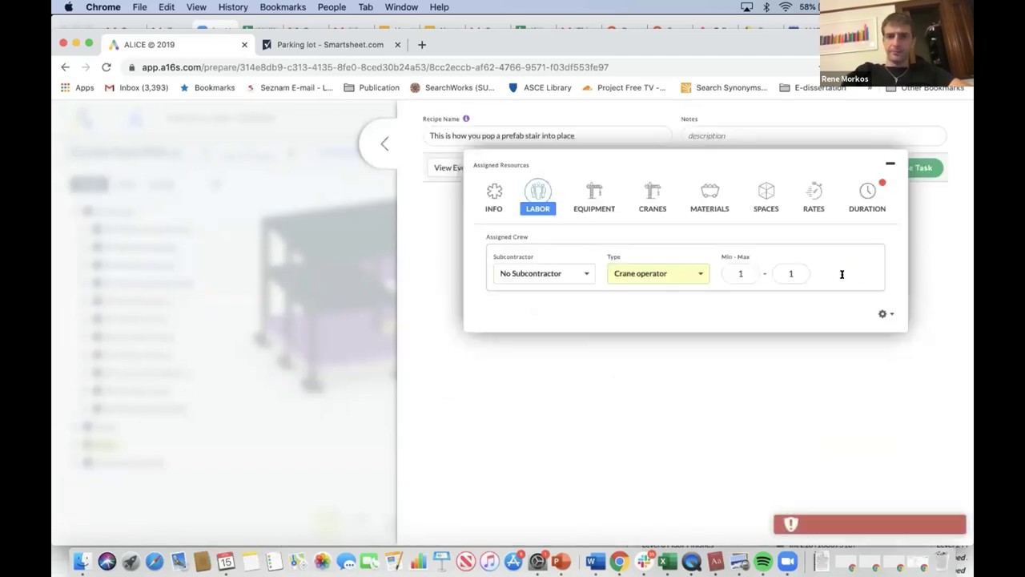
- Set the crane operator task's duration to 8 crew hours
click(865, 198)
click(560, 272)
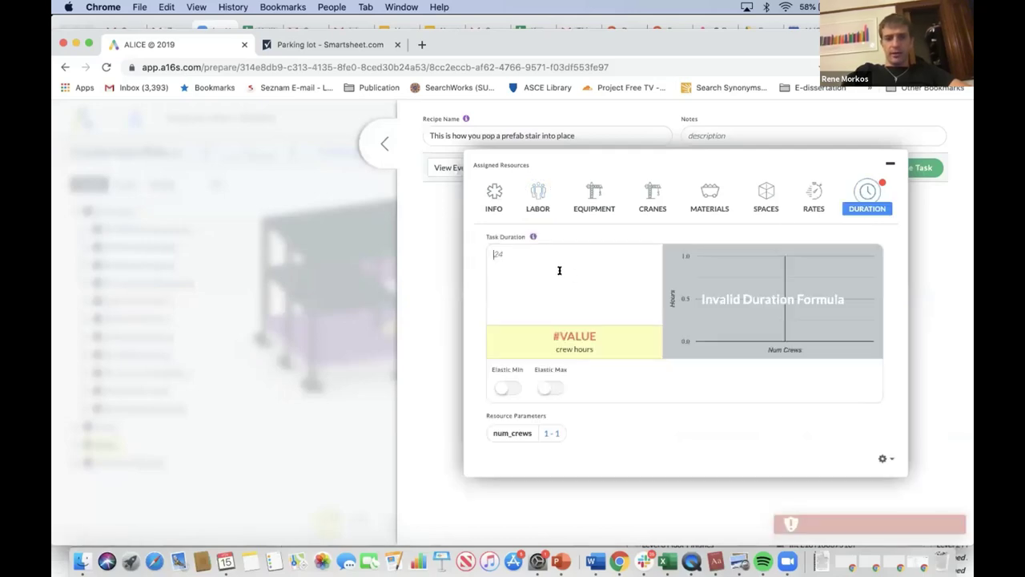
text(1/8)
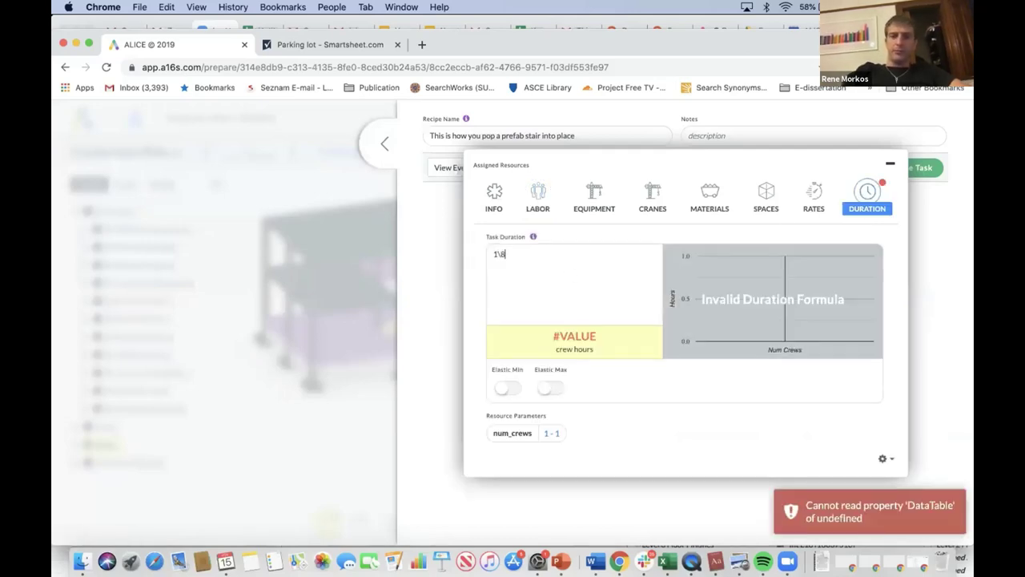
key(BackSpace)
key(BackSpace)
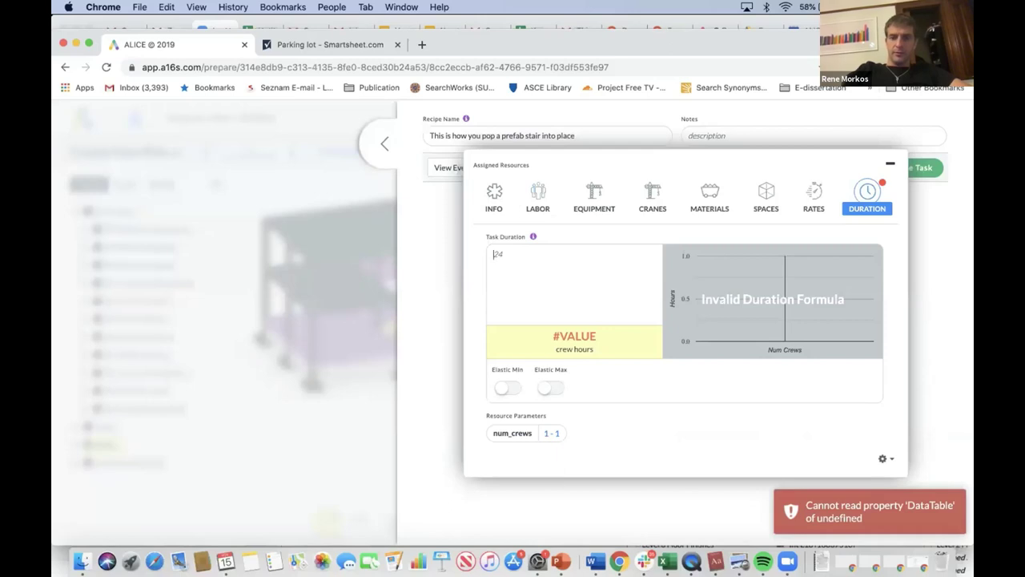
text(8)
click(442, 368)
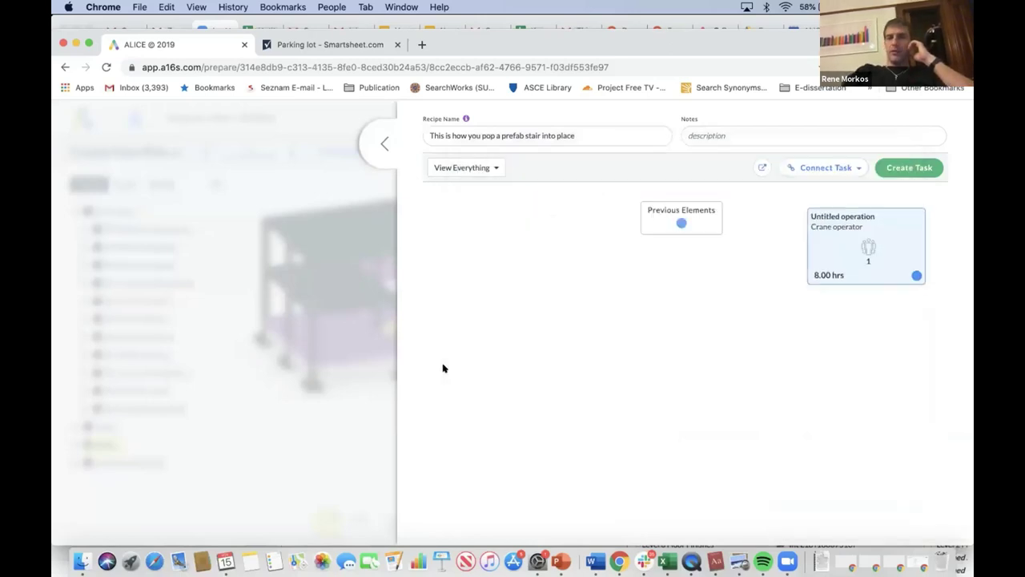
- Link Previous Elements to the crane operator task and the task to Next Elements, and close the recipe
drag(680, 223, 898, 279)
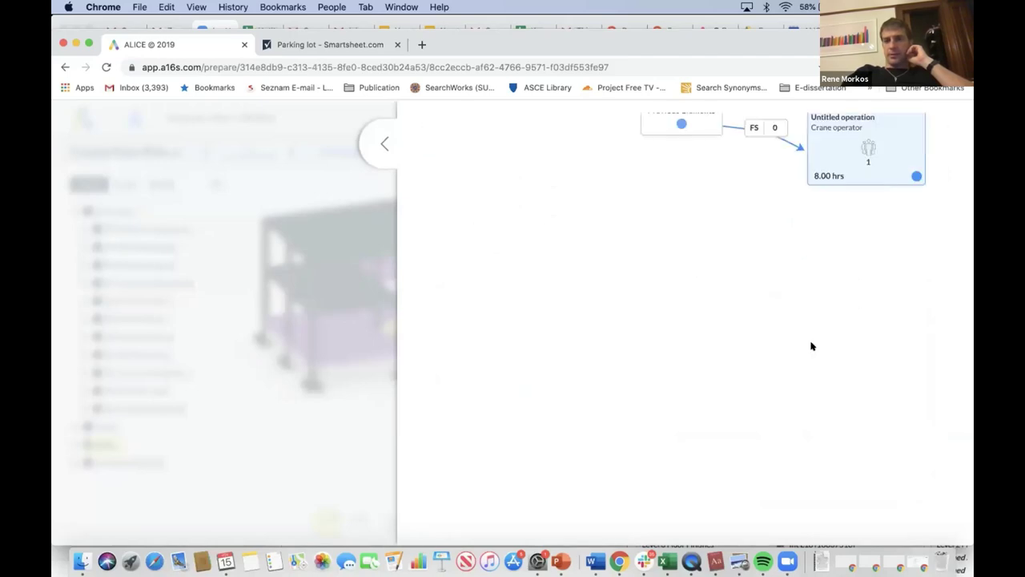
drag(791, 299, 681, 474)
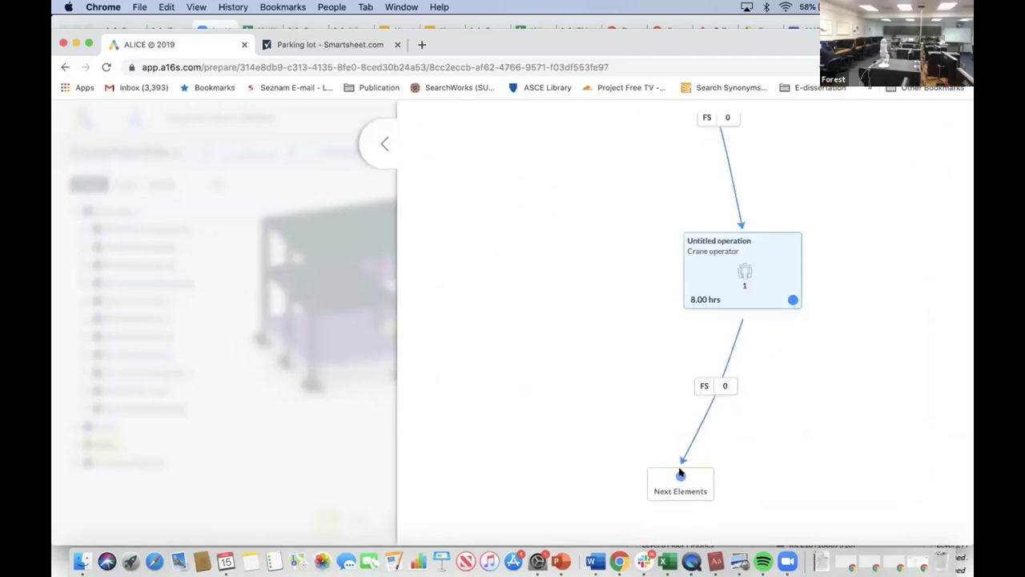
click(311, 430)
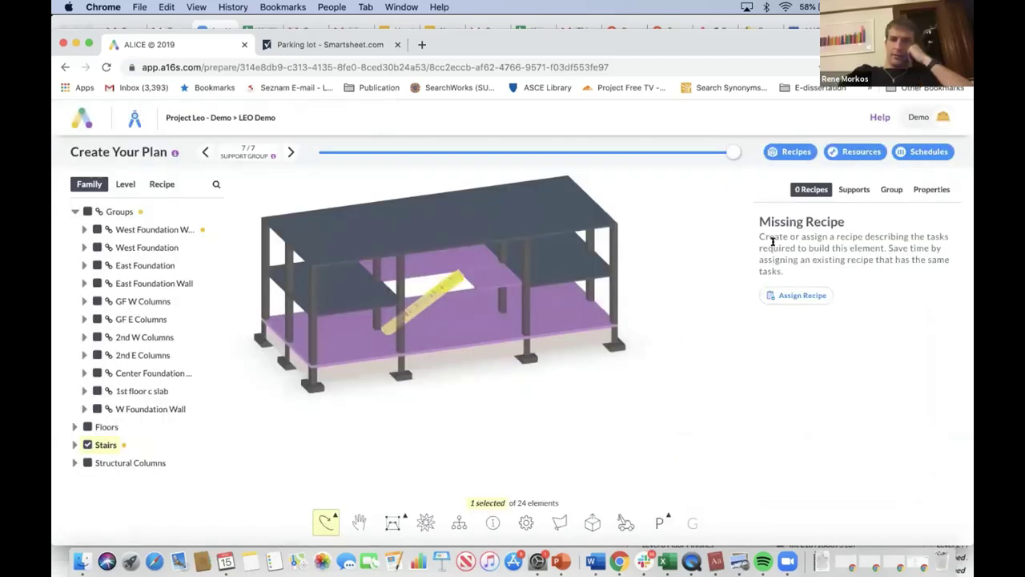
- Assign the recipe "This is how you pop a prefab stair into place" to the selected stairs
click(775, 290)
scroll(630, 375, down, 5)
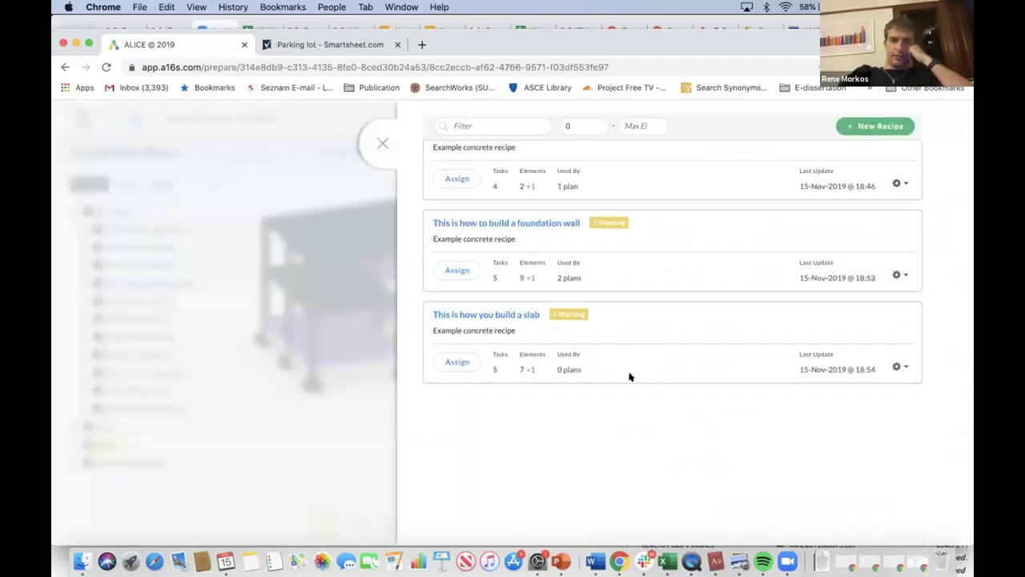
click(456, 437)
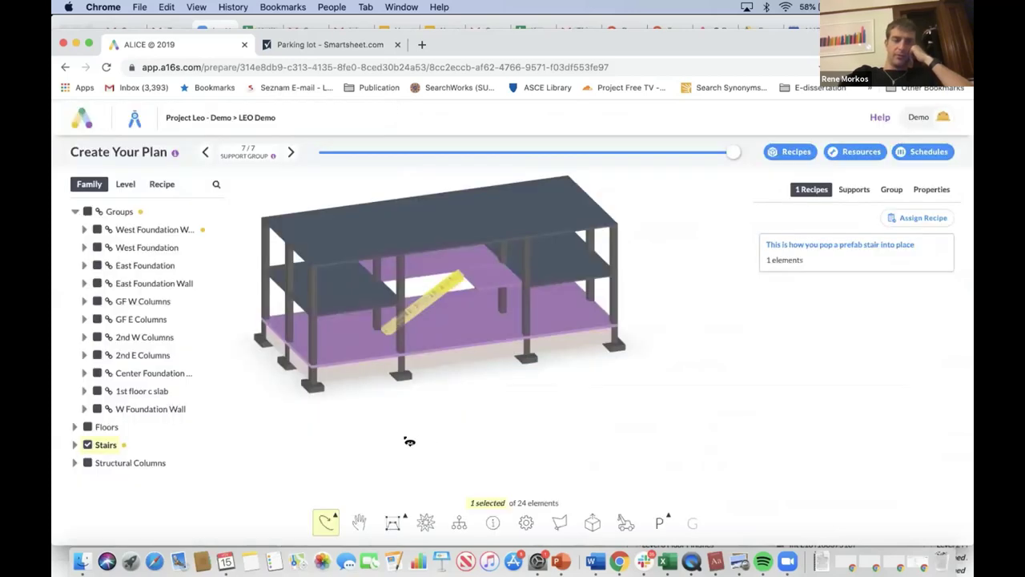
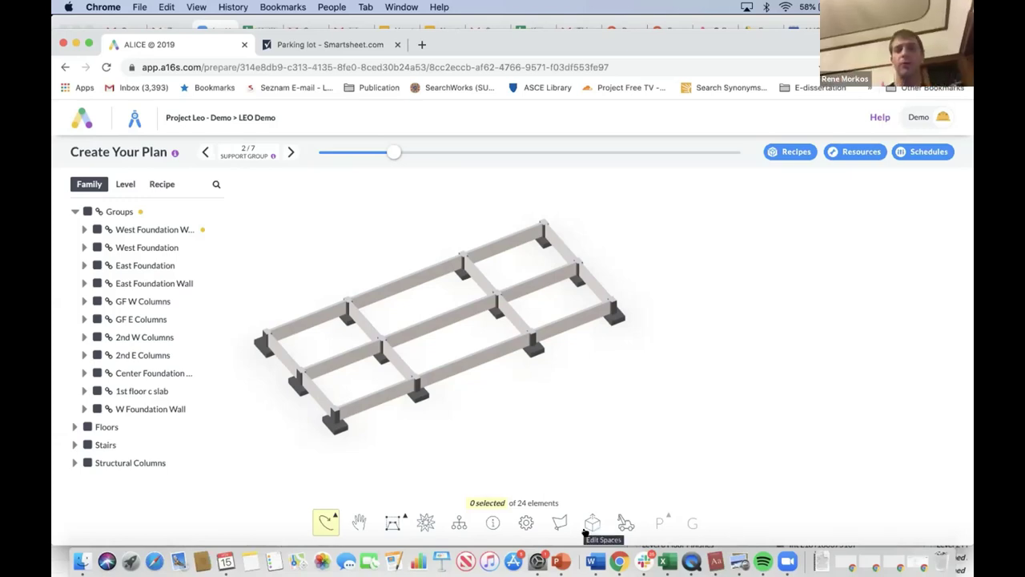
- Switch to the browser window with the High Rise Demo project, show its plan page and move the window up
right_click(619, 560)
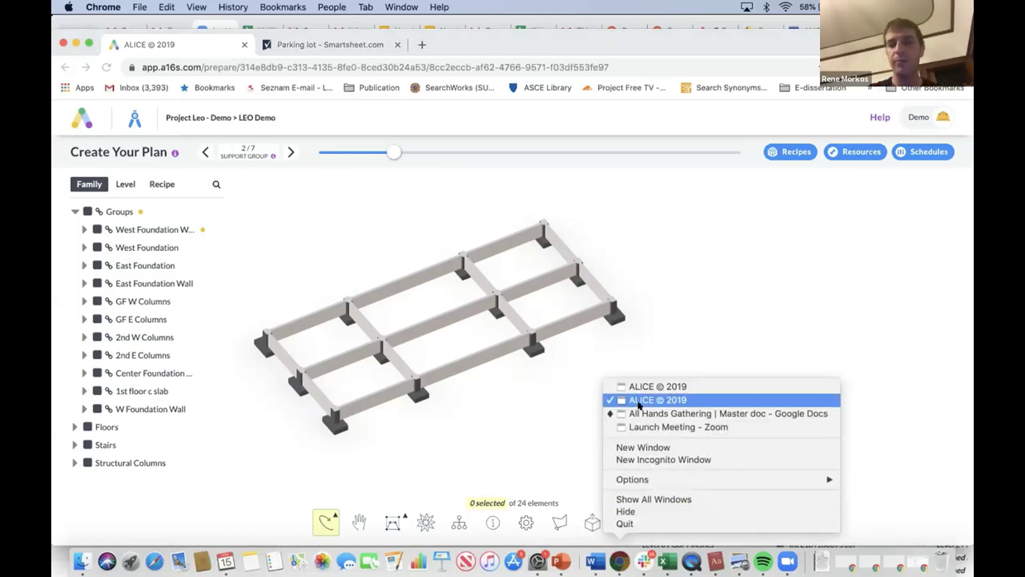
click(657, 386)
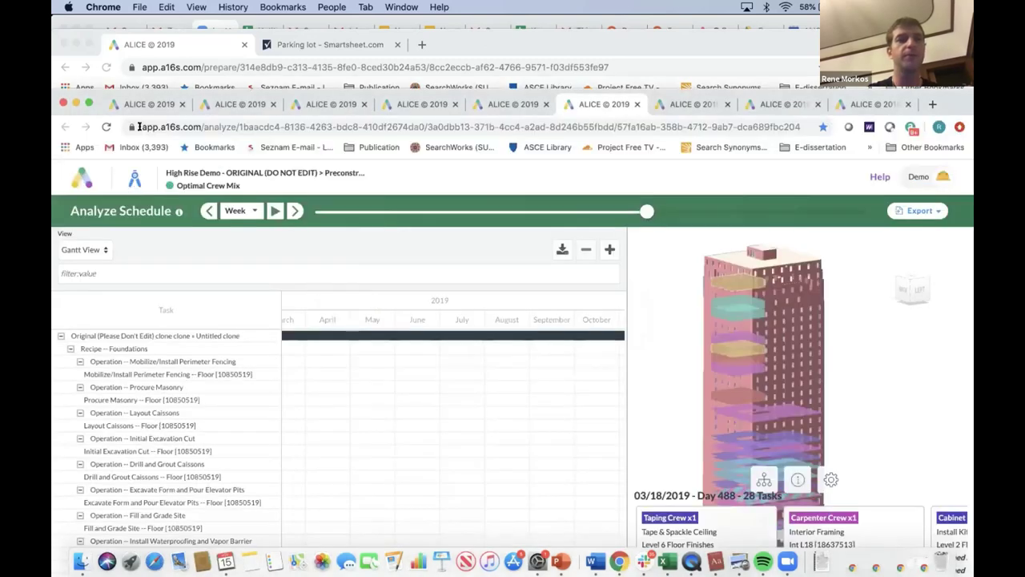
click(233, 104)
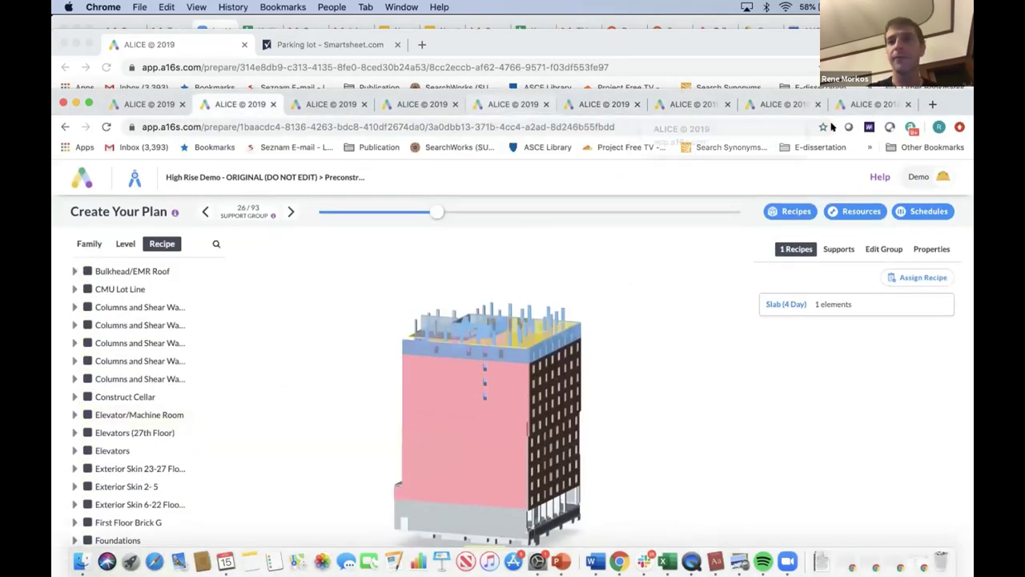
drag(489, 112, 488, 38)
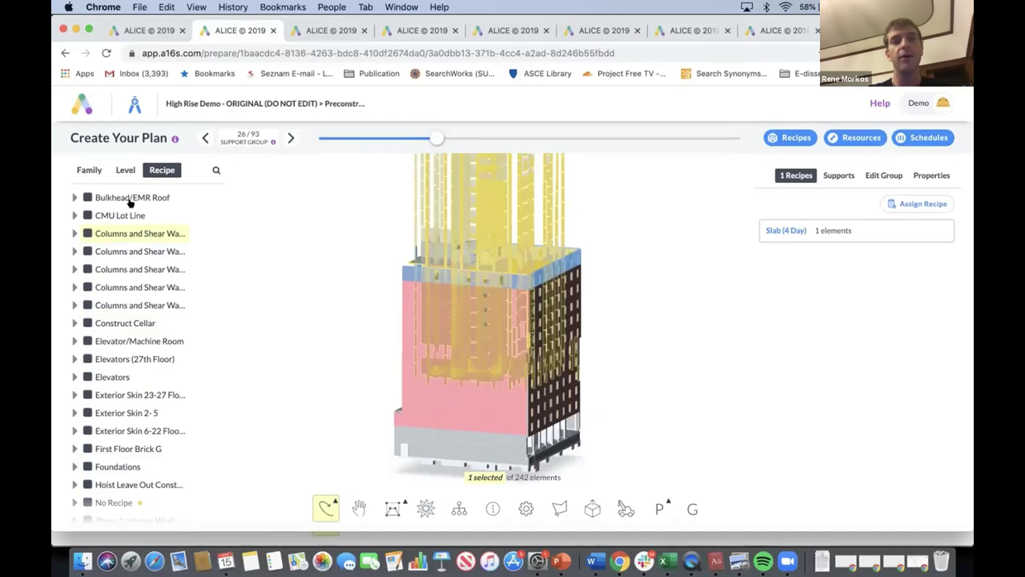
- Examine the High Rise Demo's recipe list and its building model at support group 26
scroll(115, 213, down, 5)
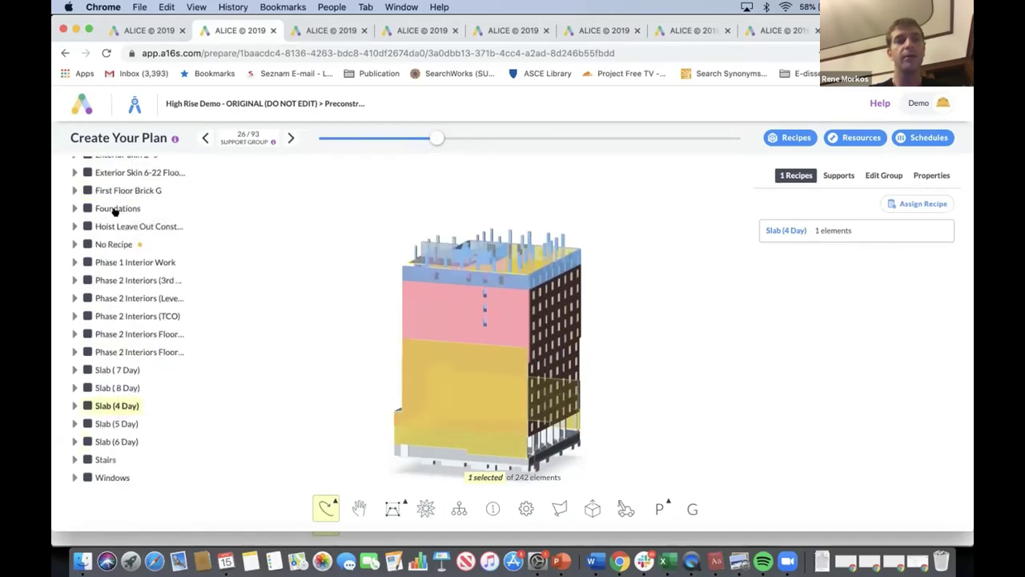
scroll(115, 232, up, 5)
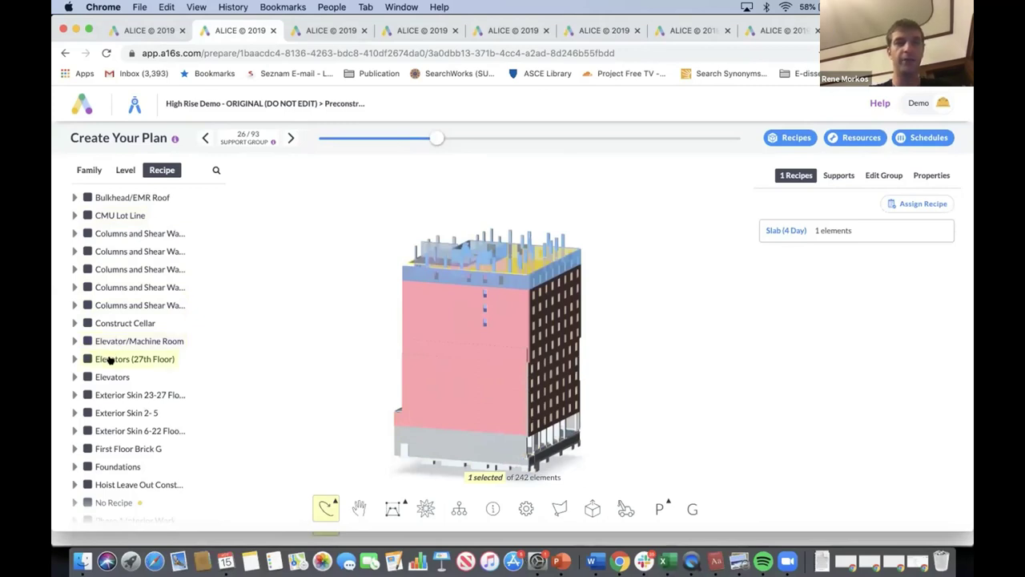
scroll(111, 377, down, 3)
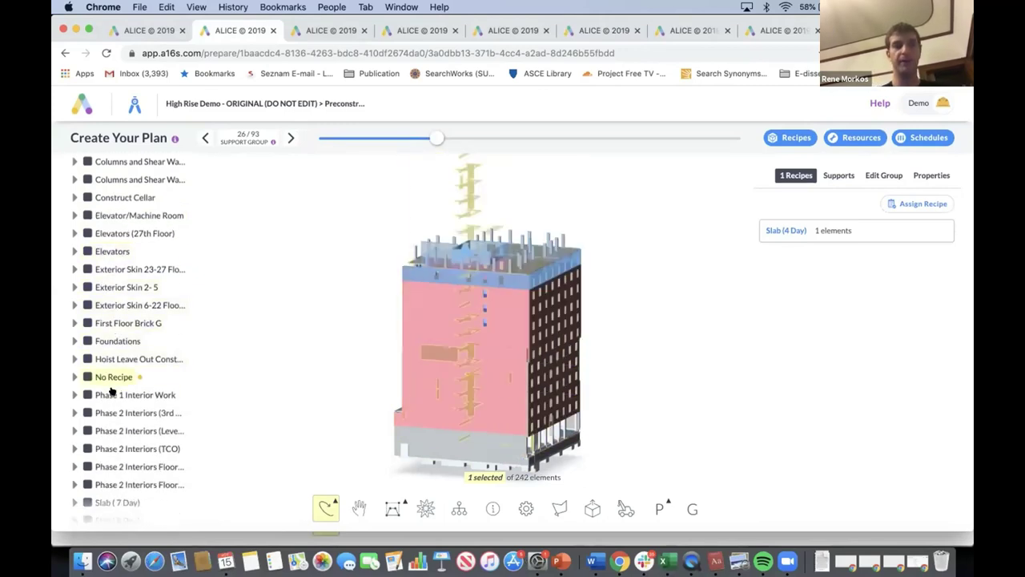
scroll(112, 398, down, 3)
scroll(112, 398, down, 1)
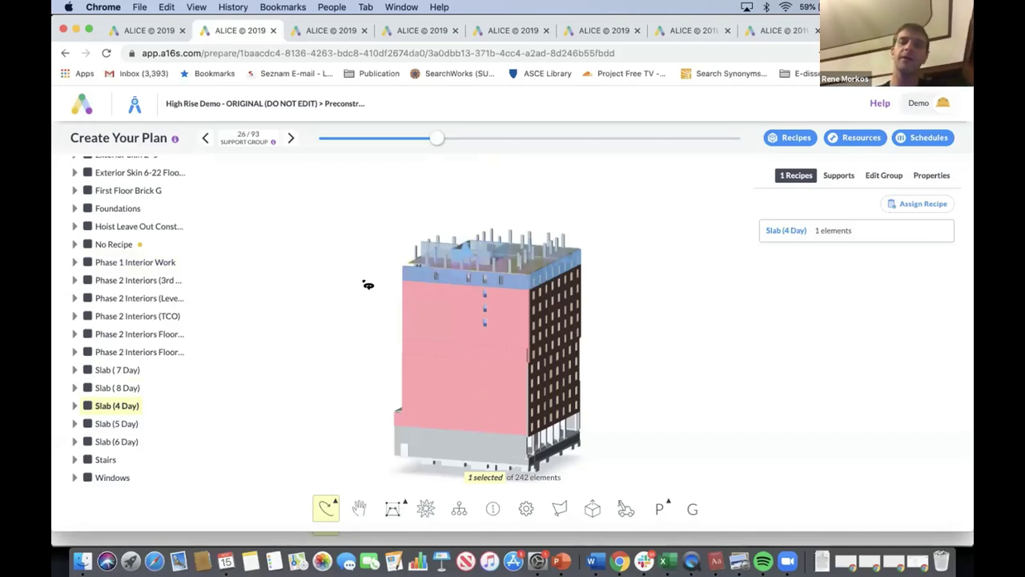
mouse_move(538, 213)
mouse_down()
mouse_move(579, 211)
mouse_move(528, 211)
mouse_move(552, 213)
mouse_move(542, 224)
mouse_up()
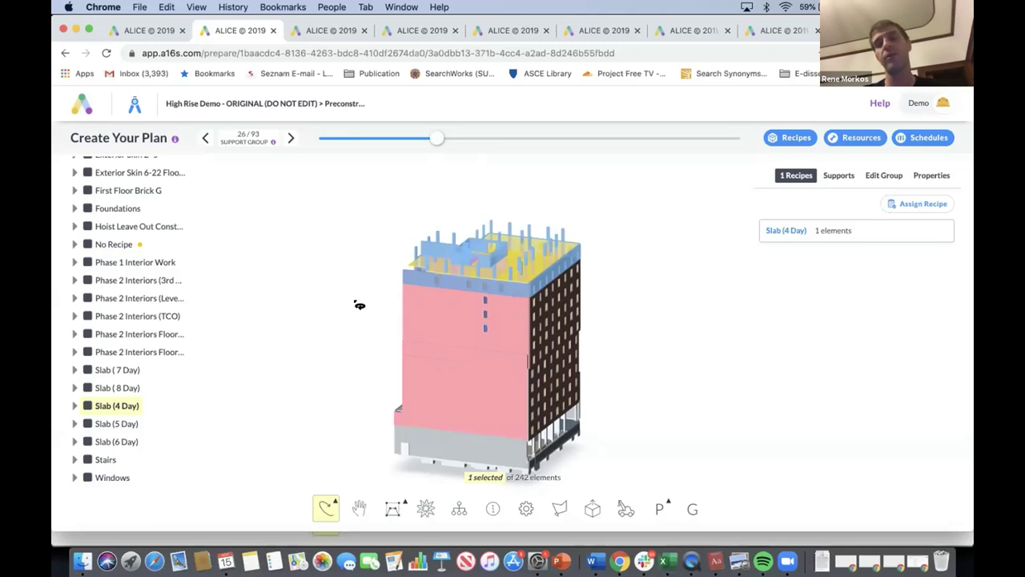
drag(400, 289, 385, 275)
- View the High Rise Demo's Explore Schedules page and return to the LEO Demo plan window
click(410, 30)
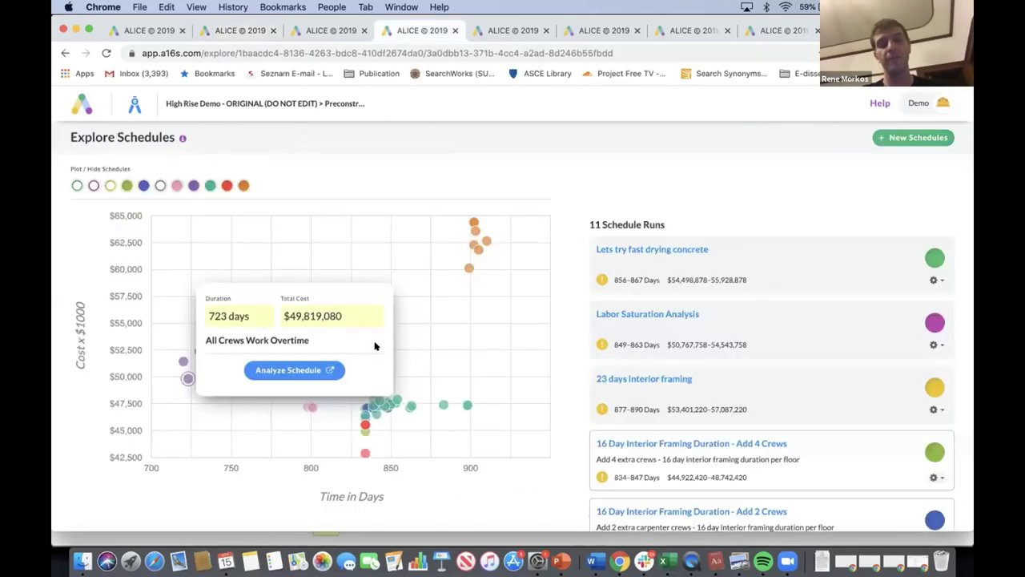
right_click(619, 560)
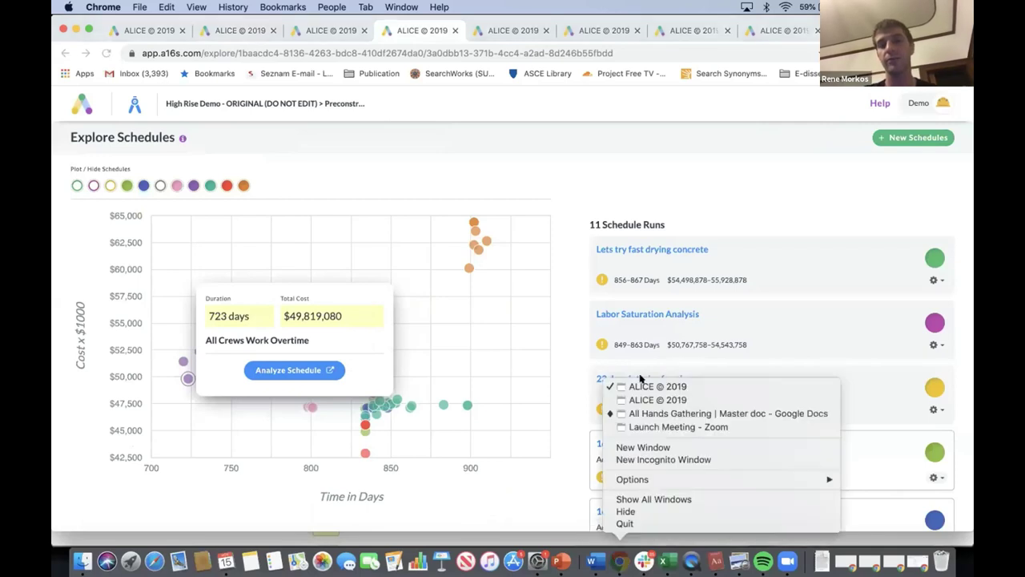
click(653, 400)
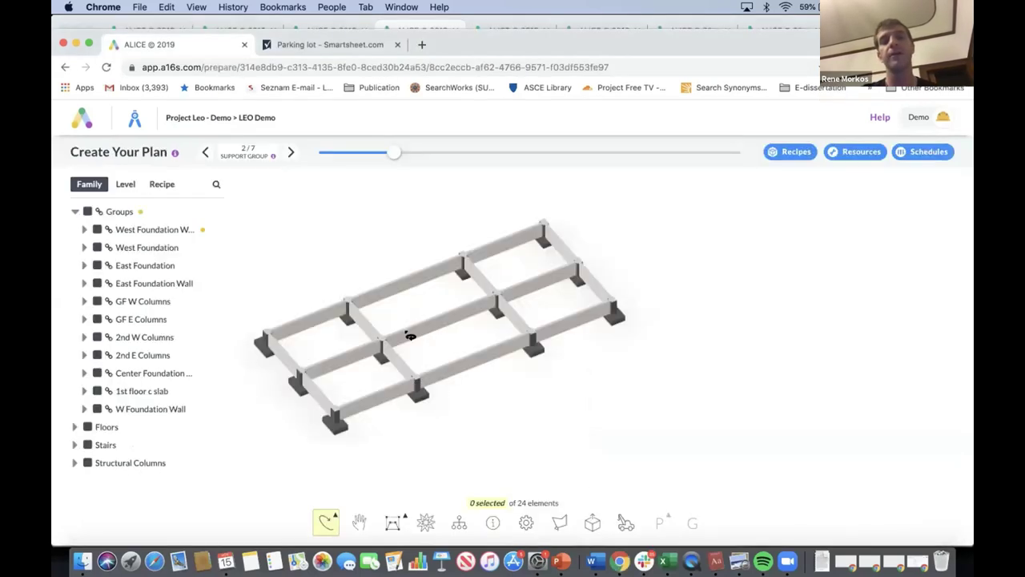
- Open the LEO Demo plan in a second browser tab, place it beside the original and switch to it
drag(456, 375, 505, 334)
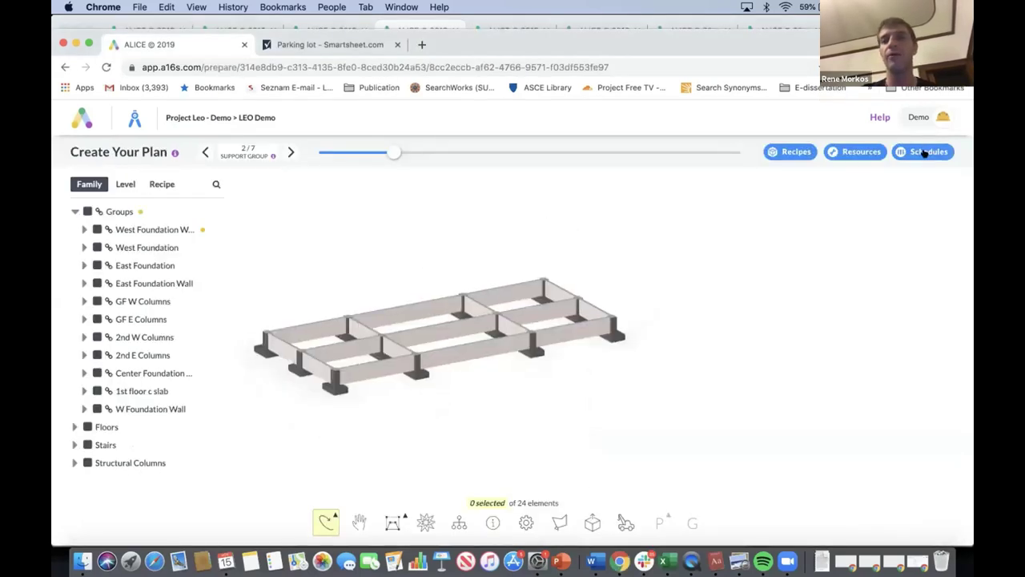
click(438, 60)
key(super+c)
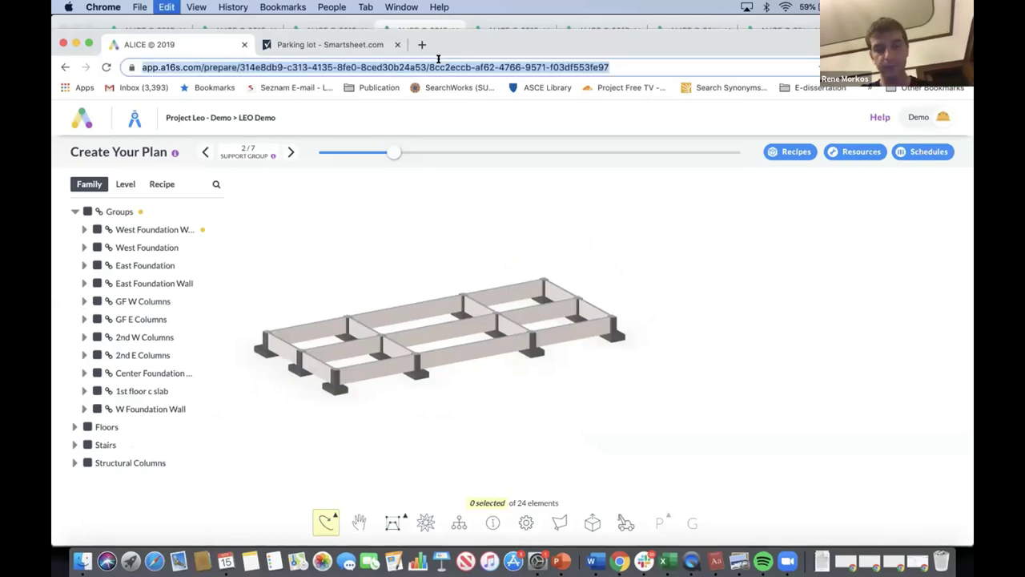
key(super+t)
key(super+v)
key(Return)
drag(451, 48, 285, 37)
click(212, 51)
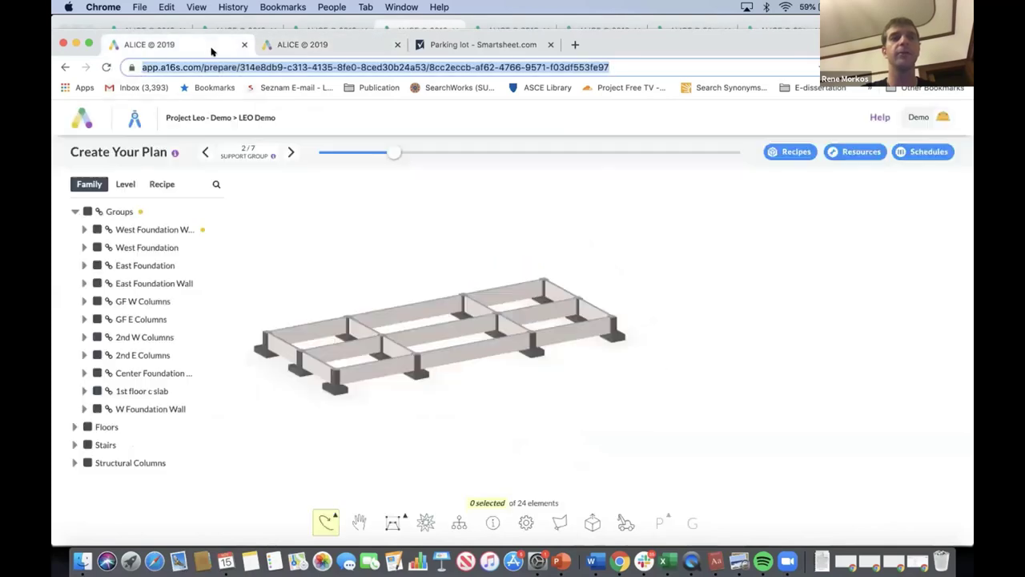
click(330, 40)
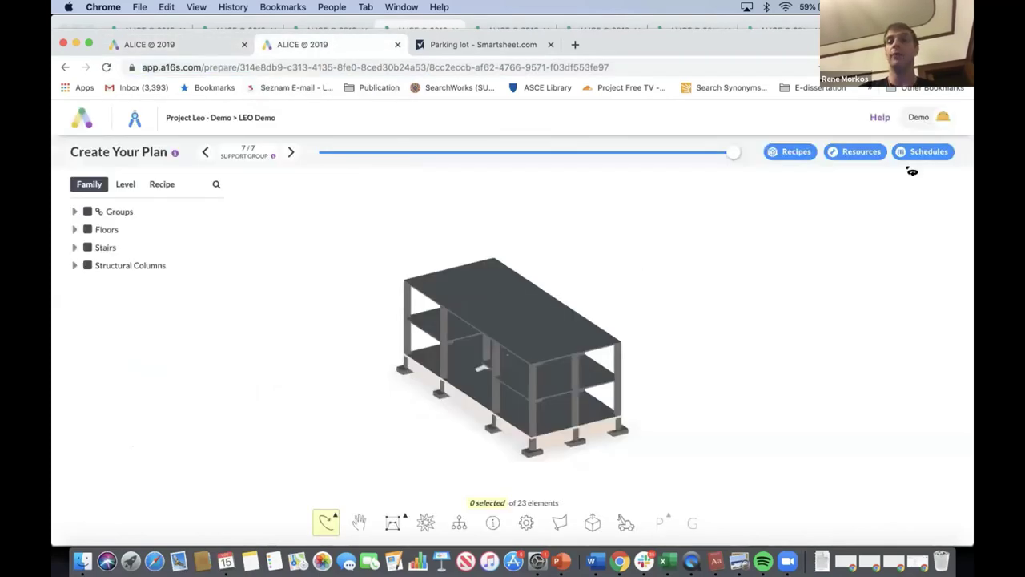
- Open the LEO Demo schedules and review the labor crews of the first Base Parameters run
click(925, 153)
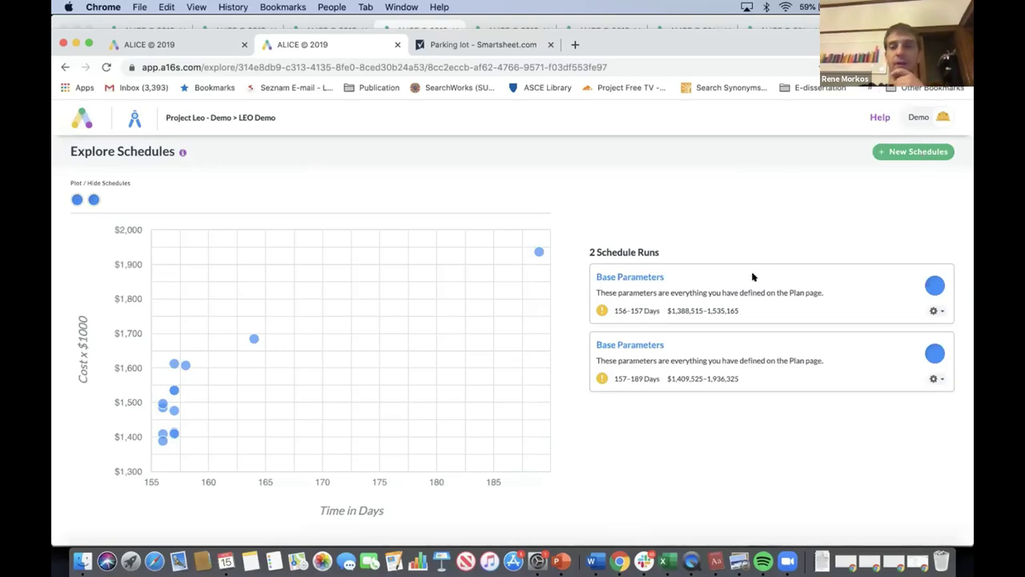
click(644, 276)
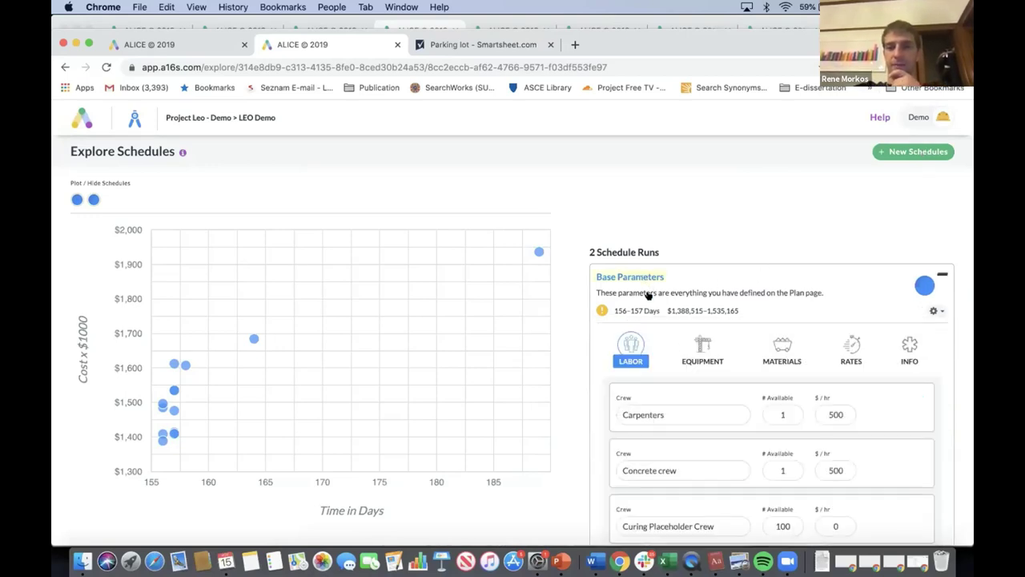
scroll(682, 347, down, 3)
scroll(681, 348, down, 5)
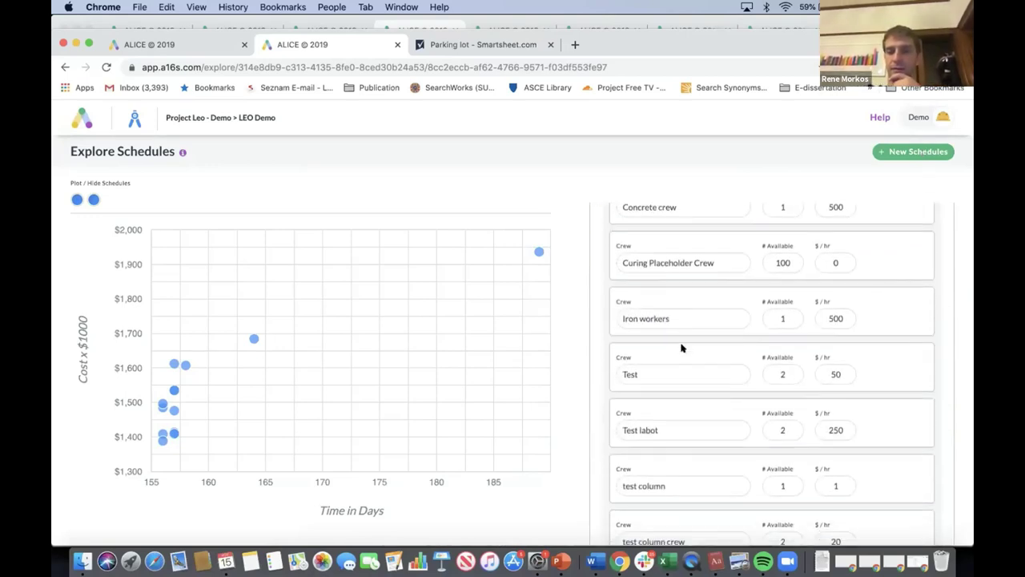
scroll(701, 387, down, 2)
scroll(702, 387, up, 10)
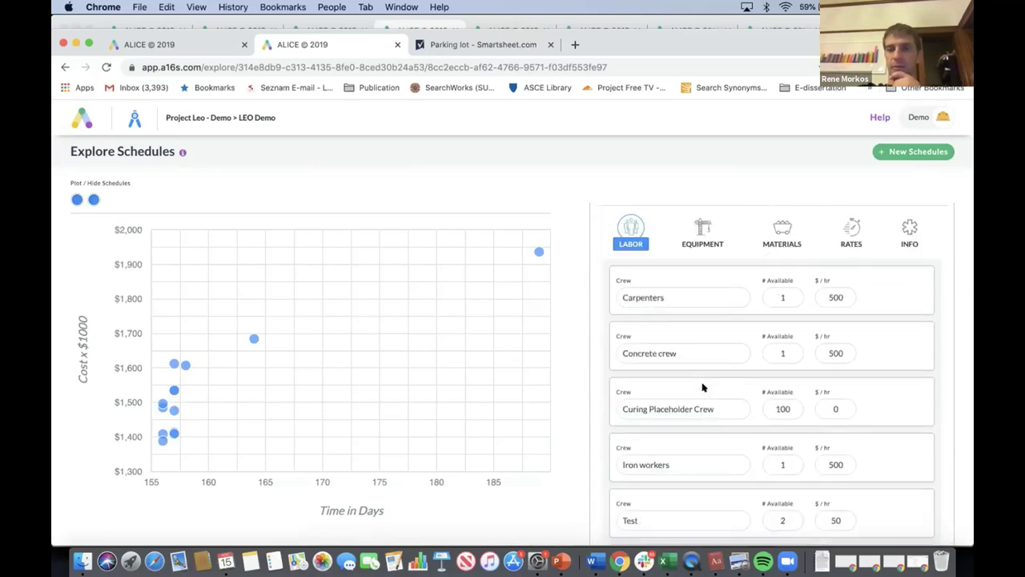
scroll(721, 448, down, 5)
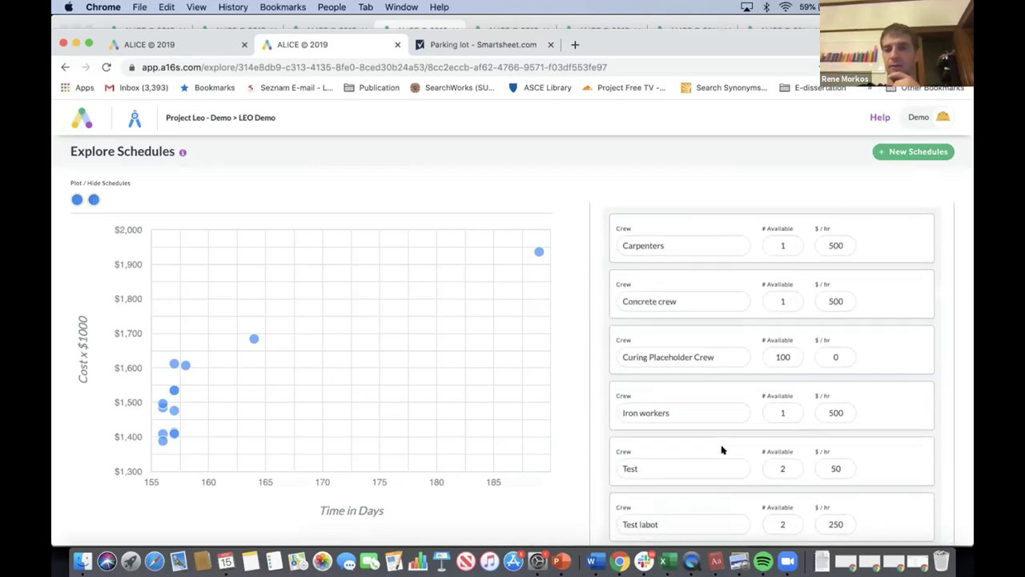
- Set the available count to 1 for the Test, Test labot and test column crew crews
double_click(784, 411)
text(1)
double_click(783, 470)
text(1)
click(858, 499)
scroll(858, 500, down, 3)
double_click(783, 454)
text(1)
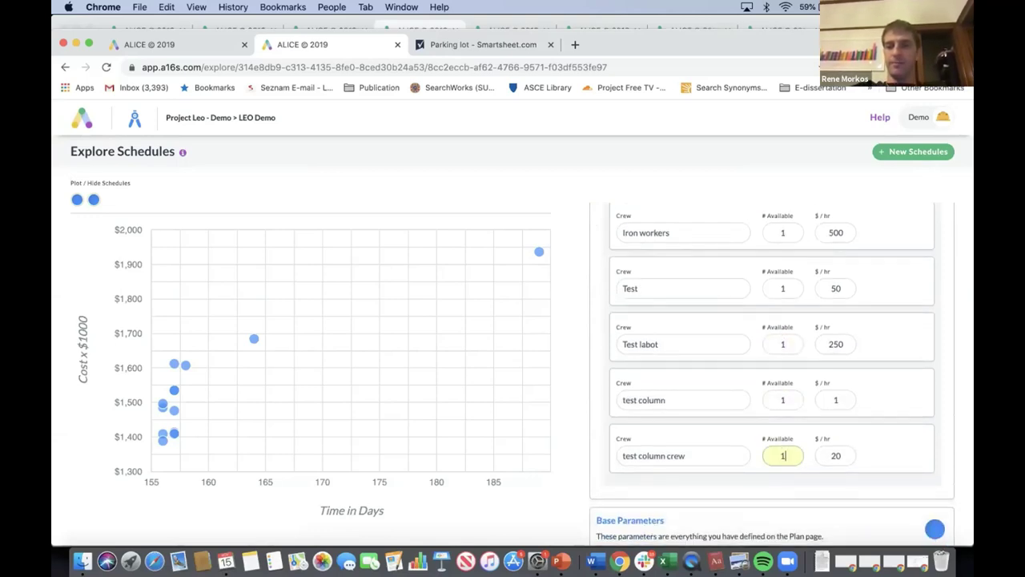
click(877, 485)
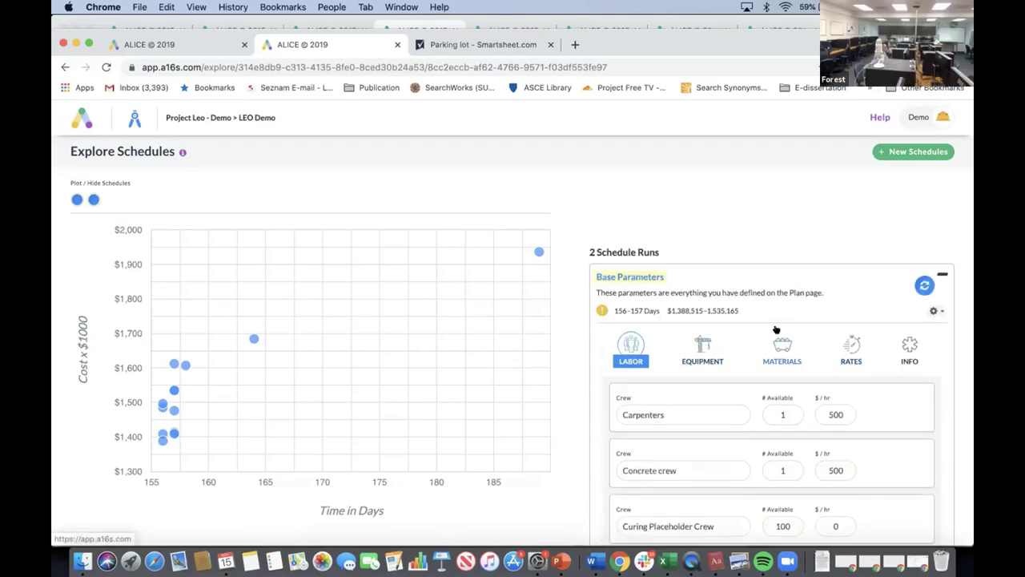
- Show the duration and total cost of the longest and most expensive schedule in the plot
click(538, 253)
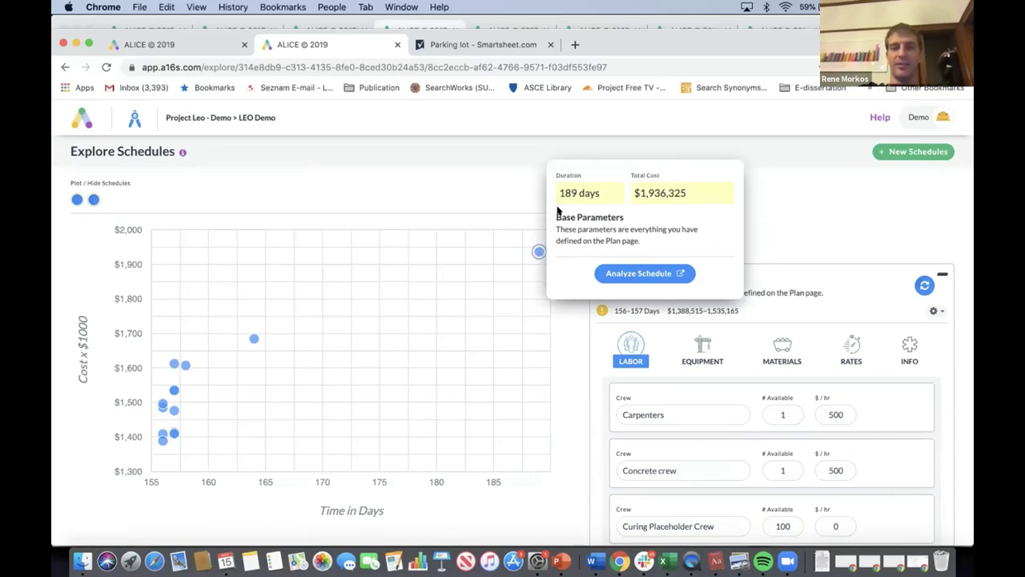
drag(558, 191, 586, 190)
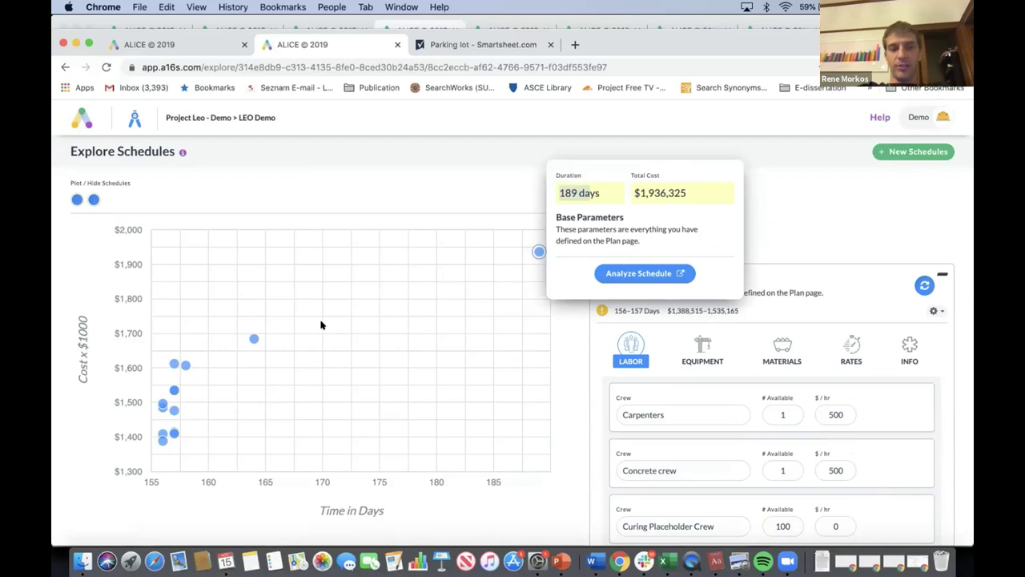
- Compare the duration and total cost of the plotted schedules, from the longest and most expensive down to the cheapest
click(254, 338)
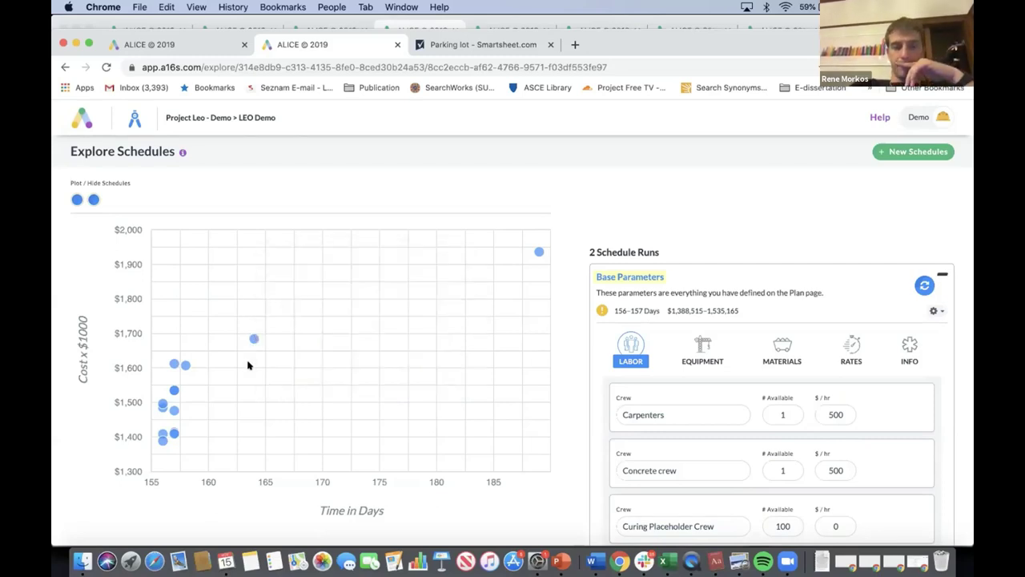
mouse_move(539, 250)
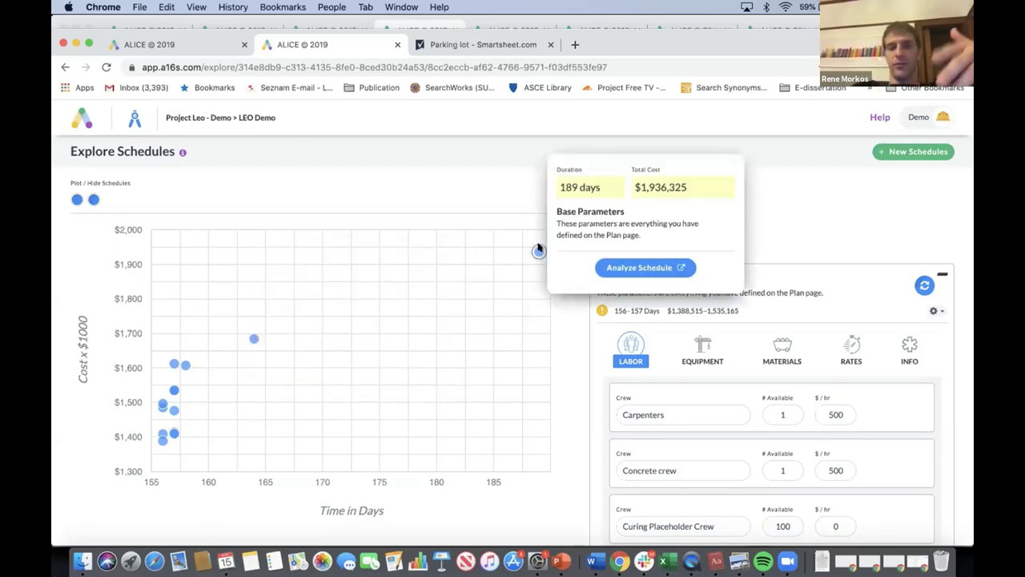
click(539, 251)
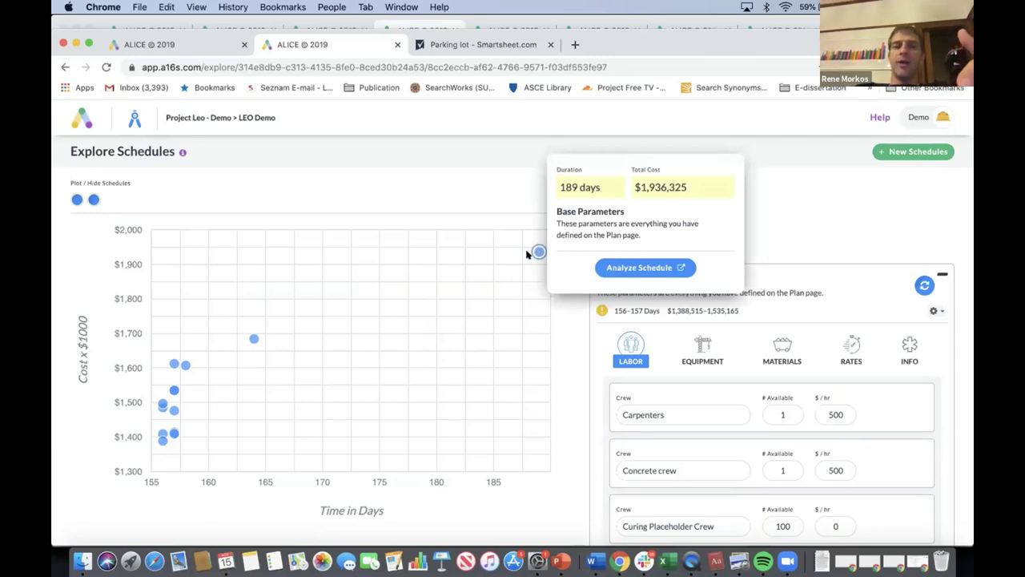
click(250, 337)
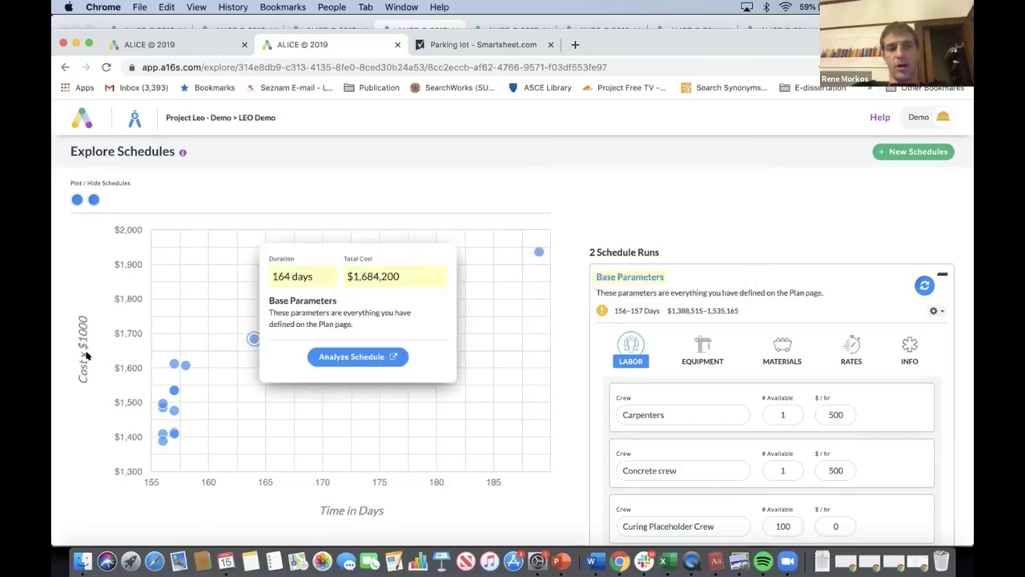
click(185, 364)
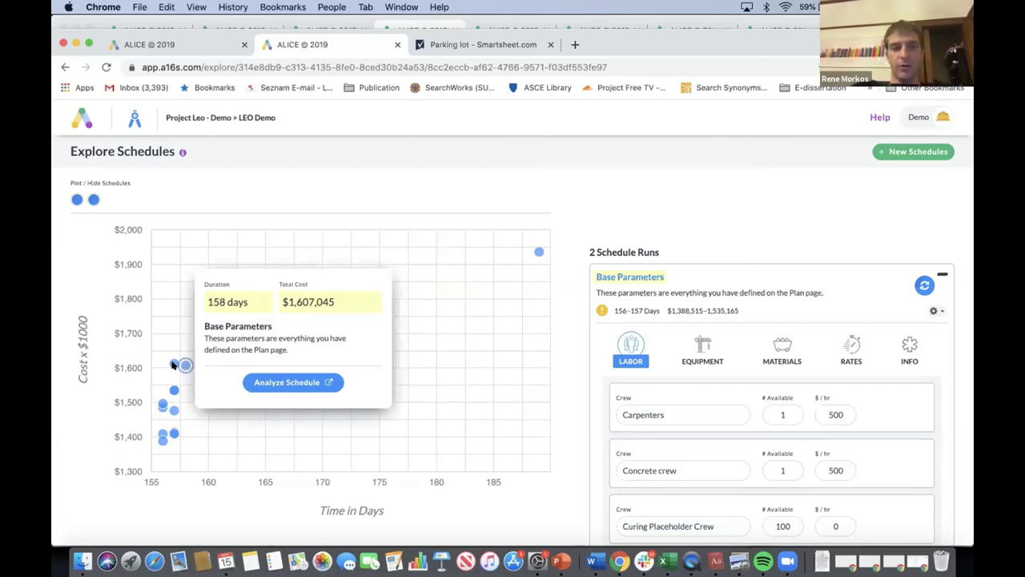
click(171, 364)
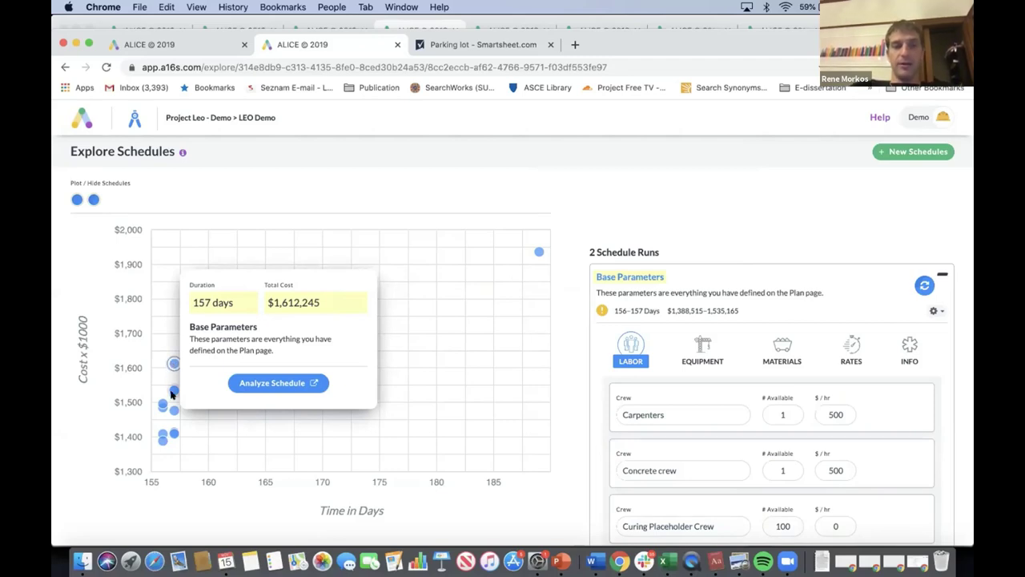
click(172, 392)
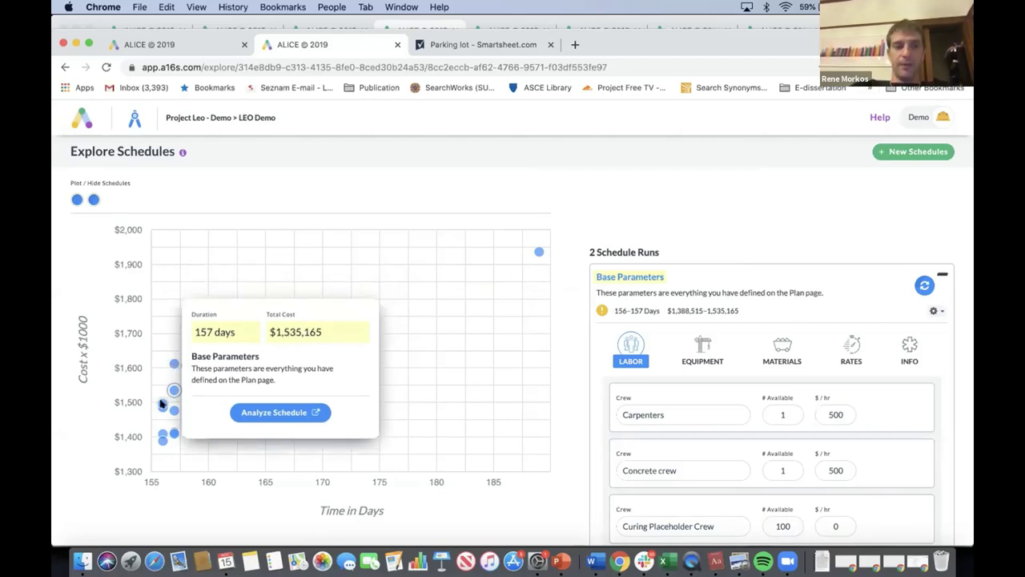
click(161, 404)
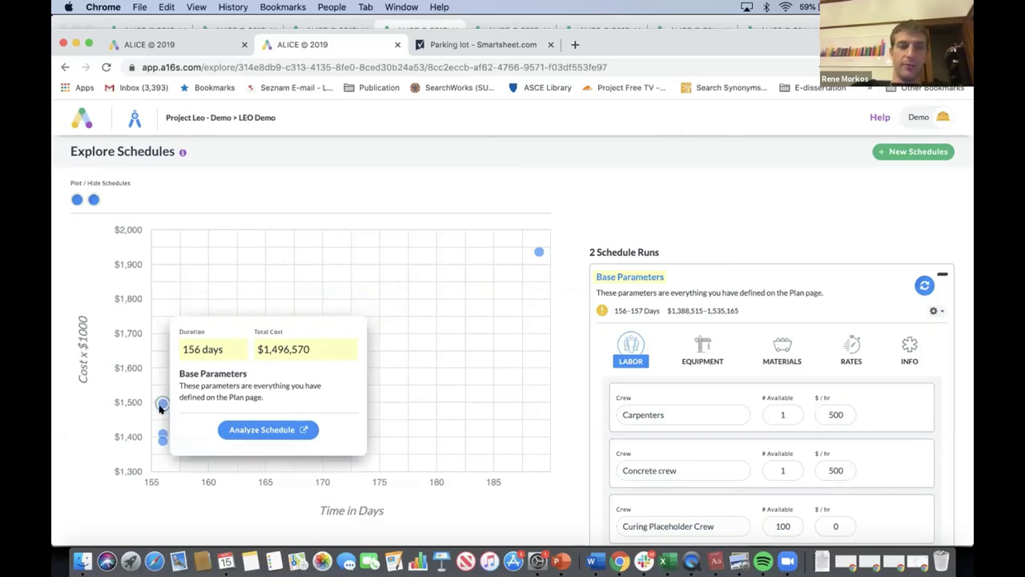
click(174, 413)
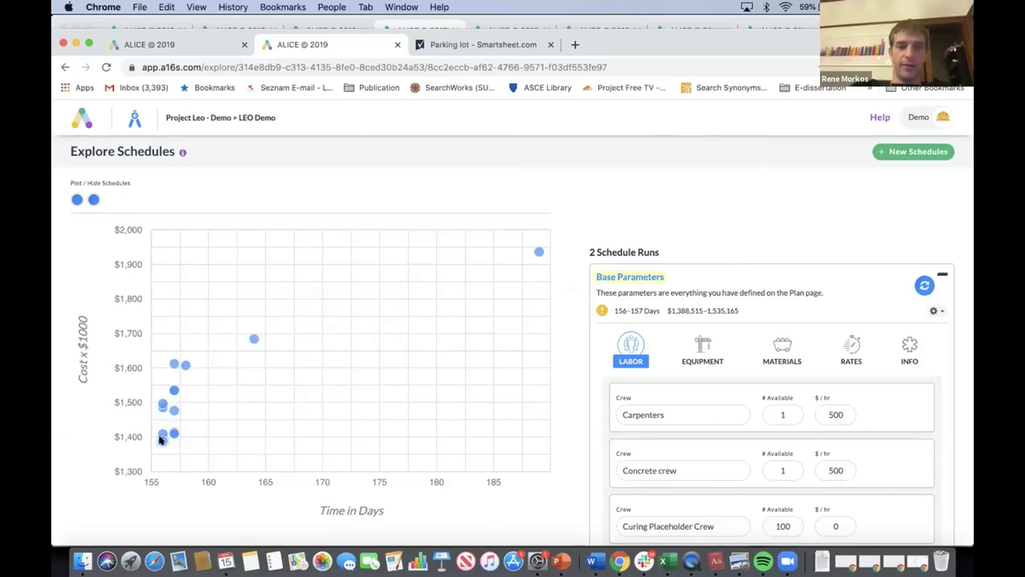
click(162, 438)
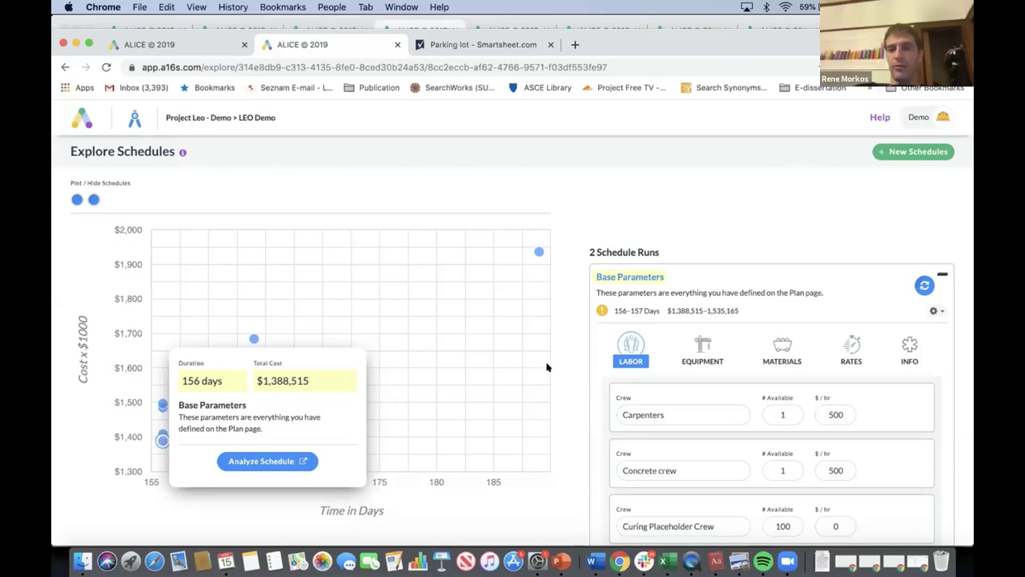
- Start a new schedule run named "Lets run with 1 of each crew"
click(896, 153)
click(730, 294)
text(I)
text(et)
key(BackSpace)
key(BackSpace)
key(BackSpace)
text(Lets)
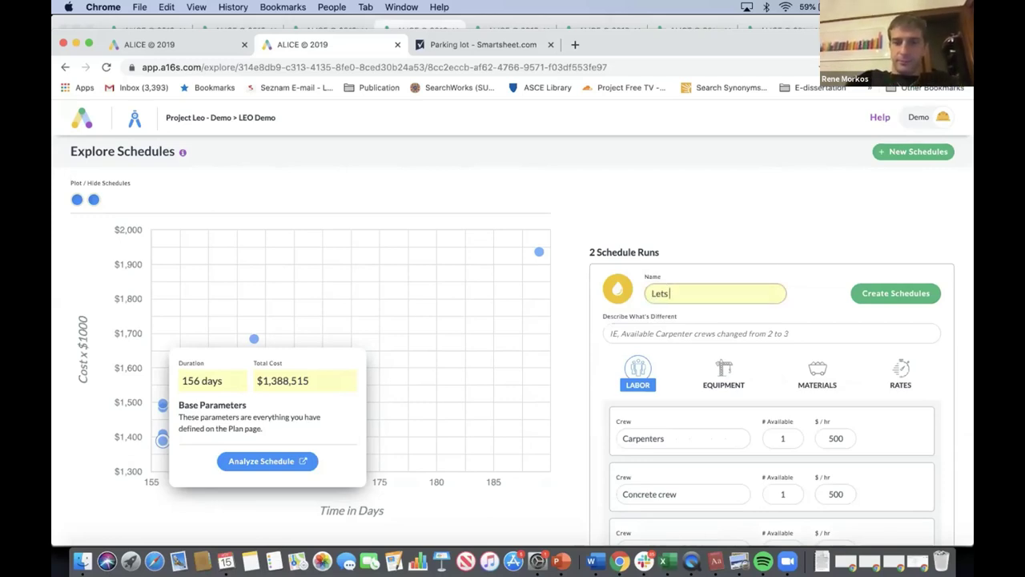
text( run l9tw)
key(BackSpace)
text(ith 1 of)
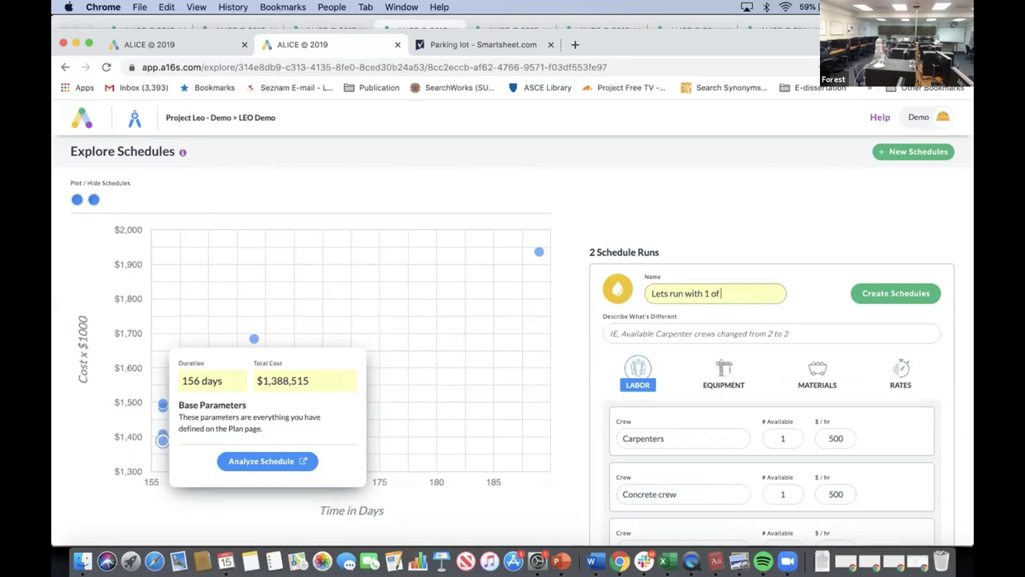
text( each cerw)
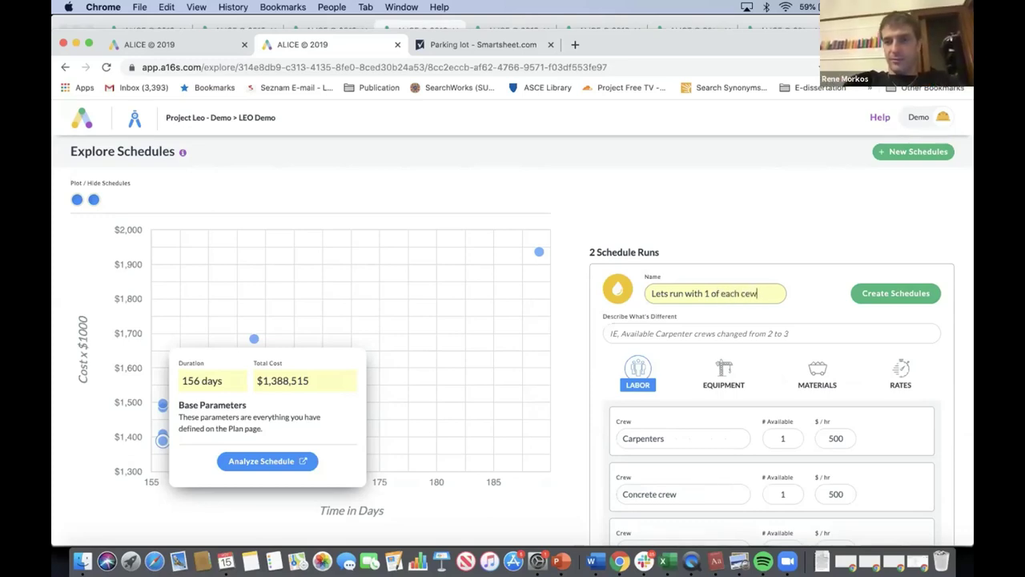
text(rew)
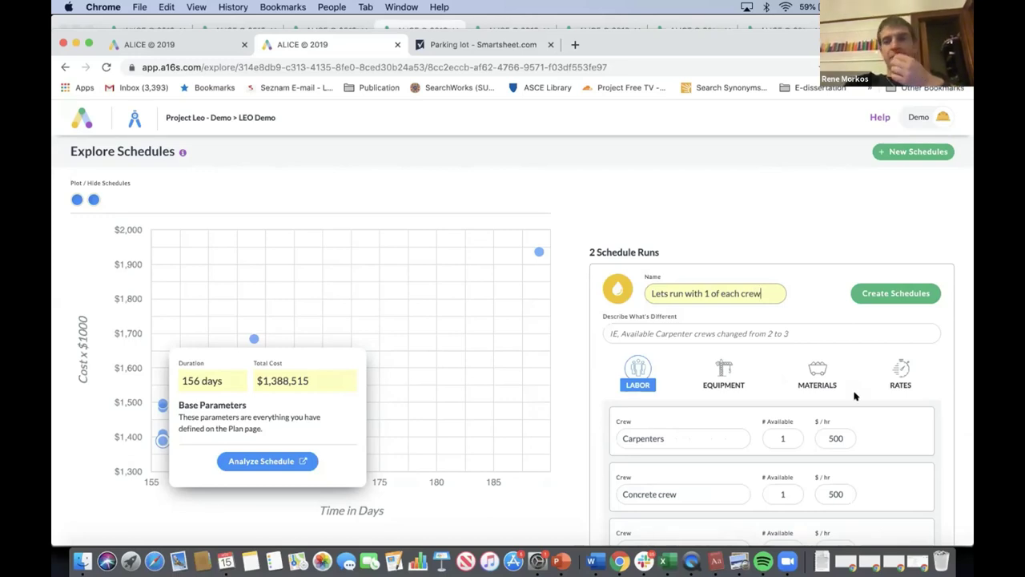
- Set the available count to 1 for the Crane operator and Excavator crews in the new run
scroll(941, 411, down, 3)
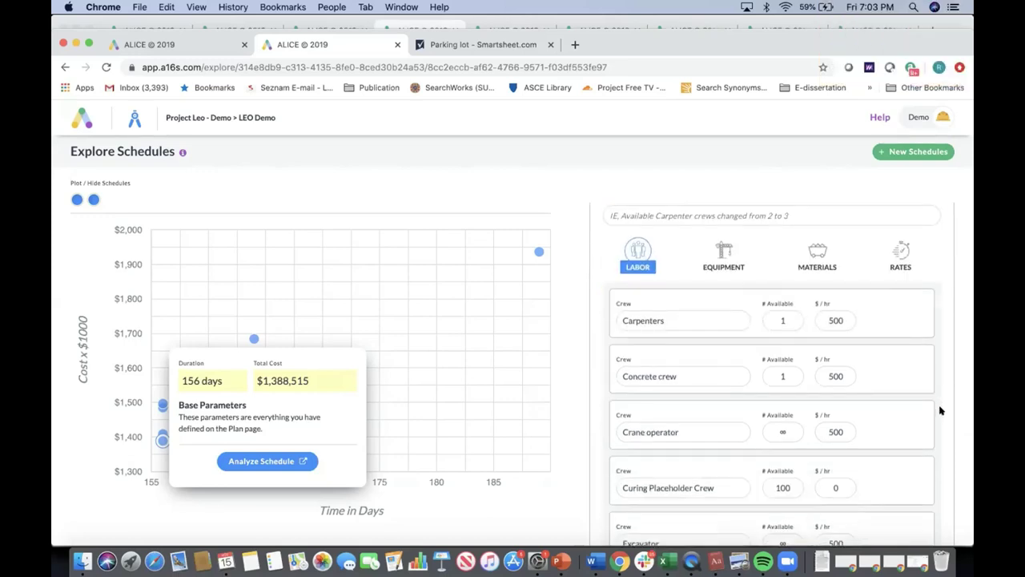
scroll(936, 409, down, 2)
click(784, 364)
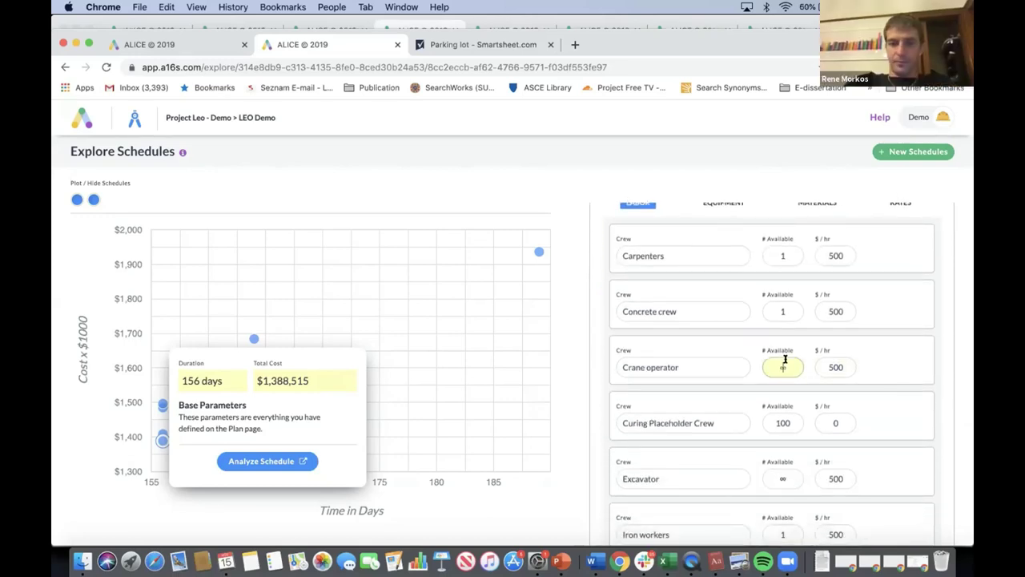
text(1)
click(782, 478)
text(1)
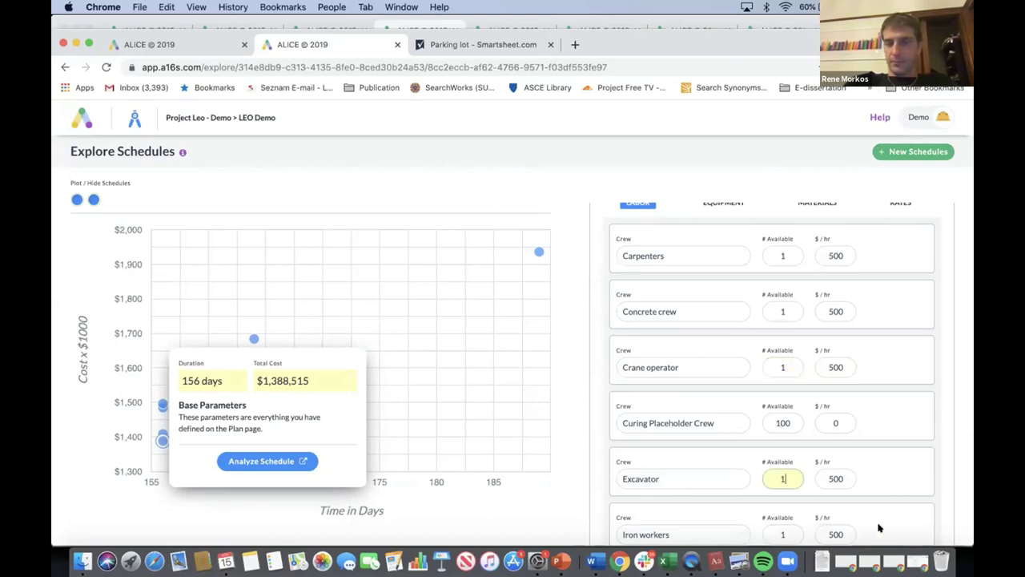
- Set the available count to 1 for the new run's Test, Test labot and test column crew crews
scroll(933, 517, down, 5)
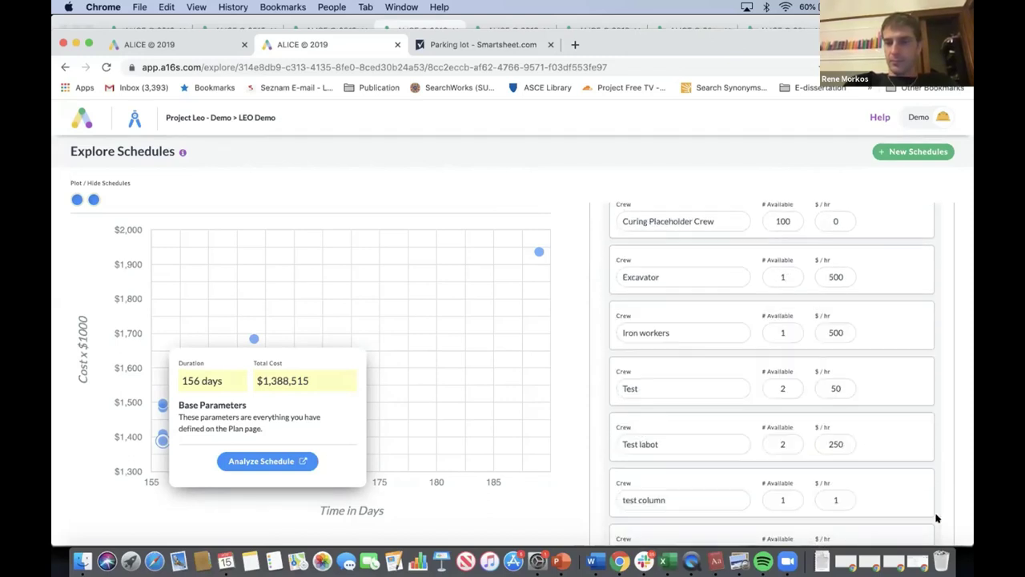
click(784, 389)
text(1)
click(783, 442)
text(1)
click(782, 495)
scroll(934, 500, down, 3)
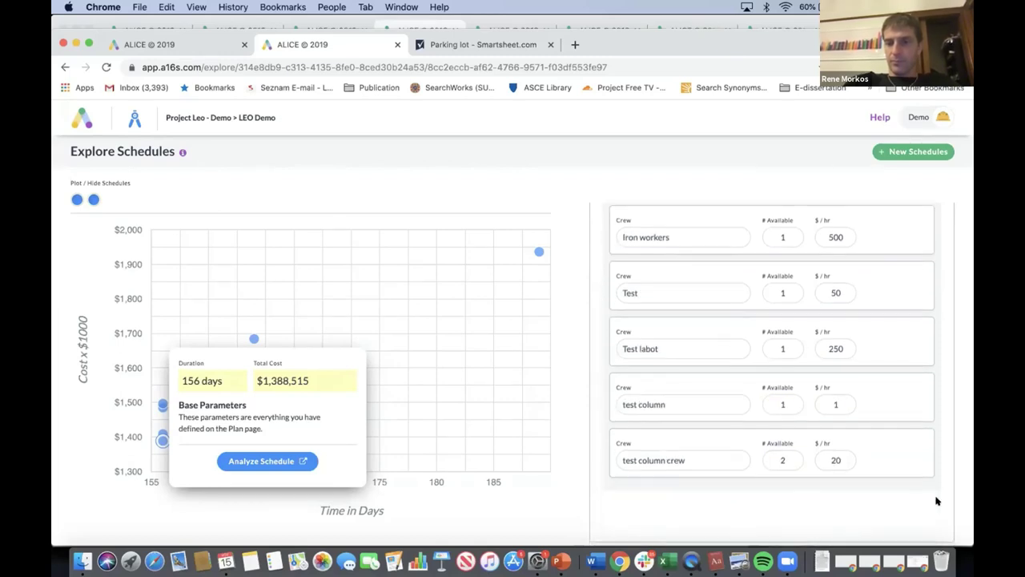
click(782, 458)
text(1)
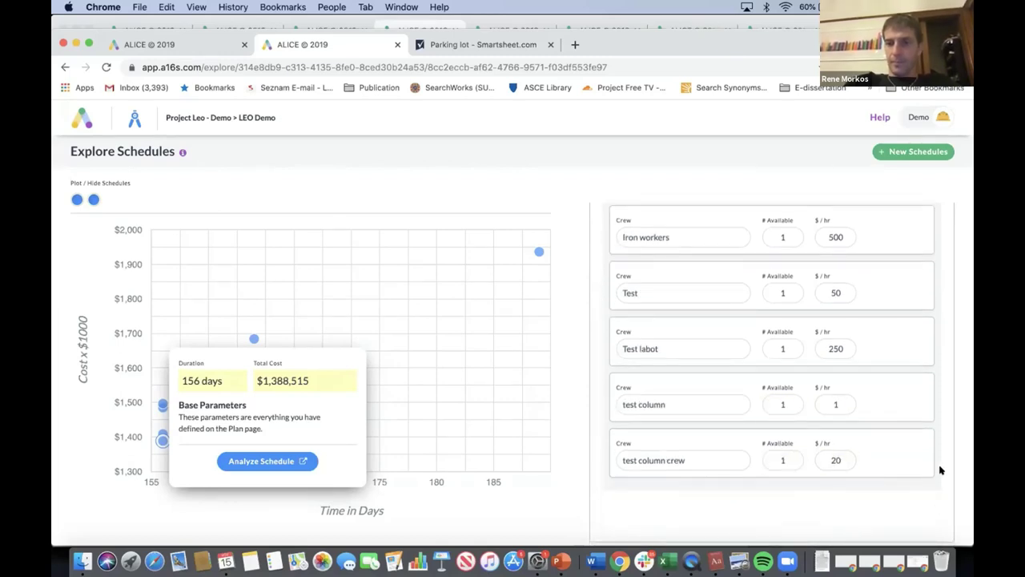
- Create the schedules for the new run with one of each crew
scroll(939, 471, up, 4)
scroll(940, 470, up, 5)
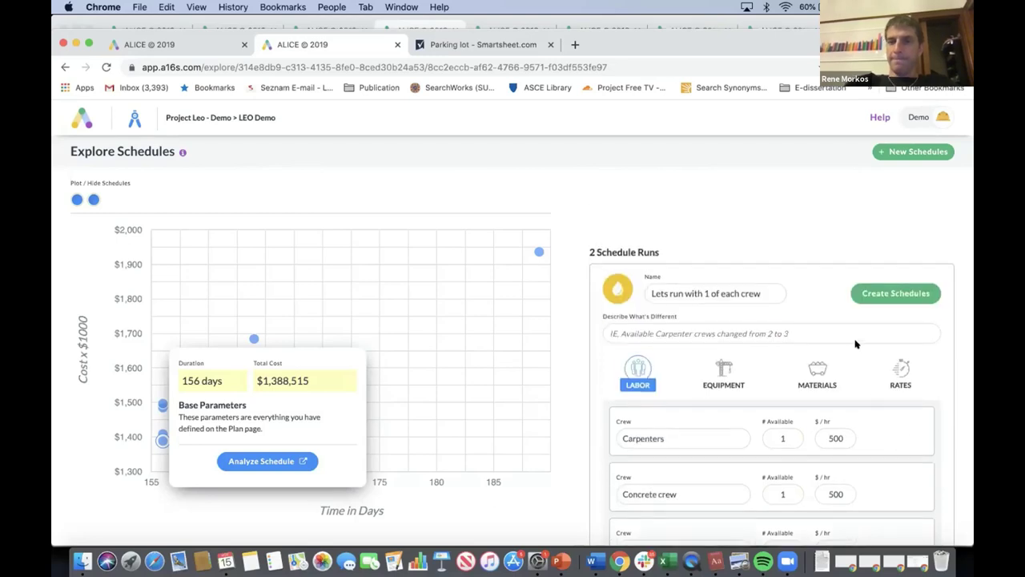
click(879, 295)
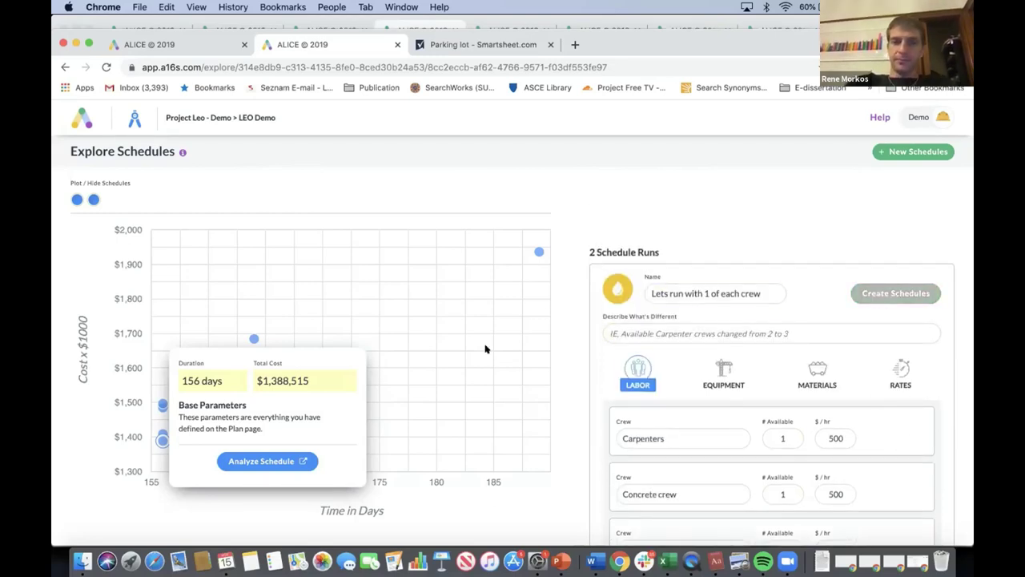
- Analyze the cheapest Base Parameters schedule by advancing its 3D construction sequence by day to day 29, and close the analysis
click(163, 440)
click(255, 462)
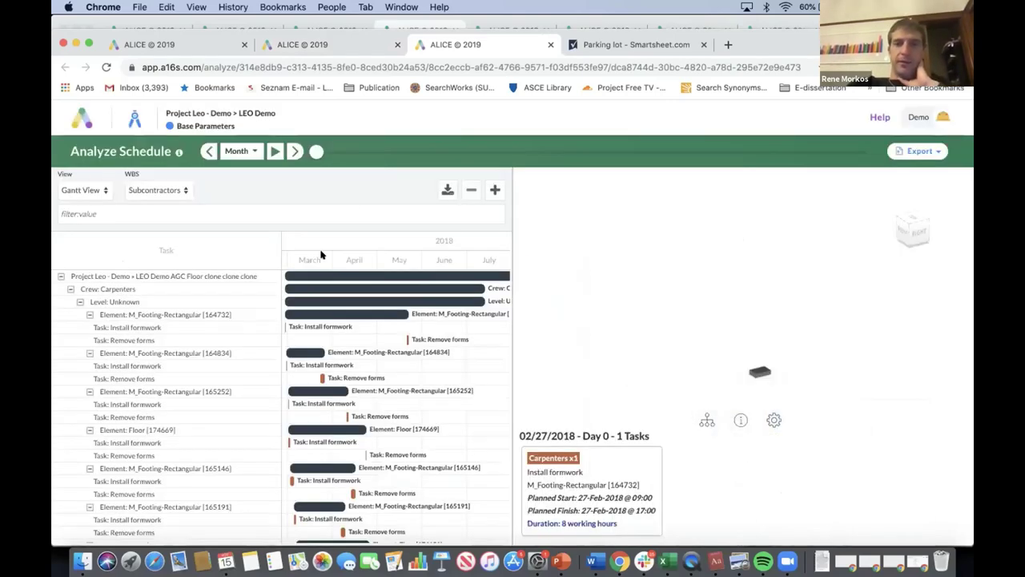
click(236, 151)
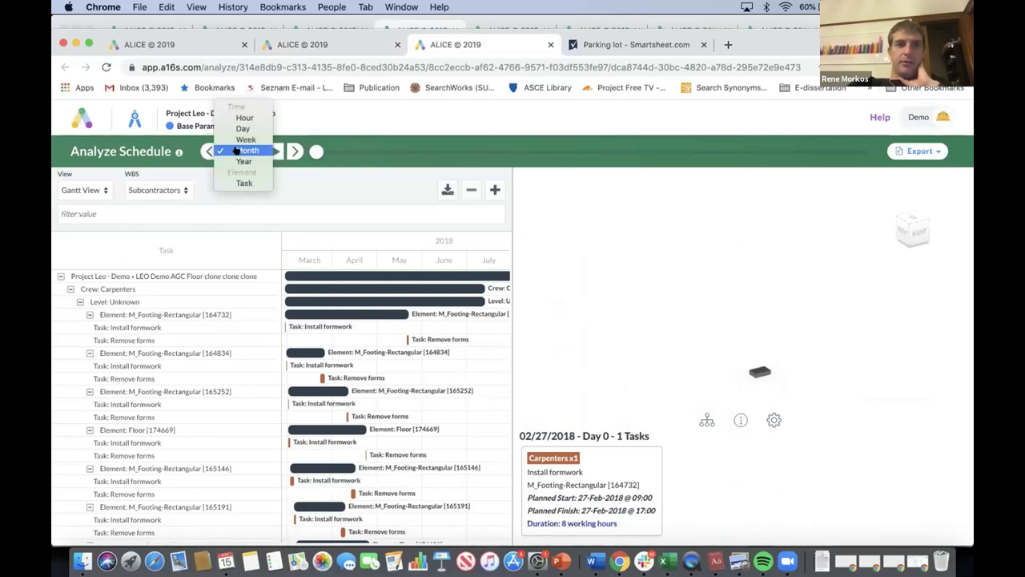
click(243, 128)
click(295, 151)
click(295, 151)
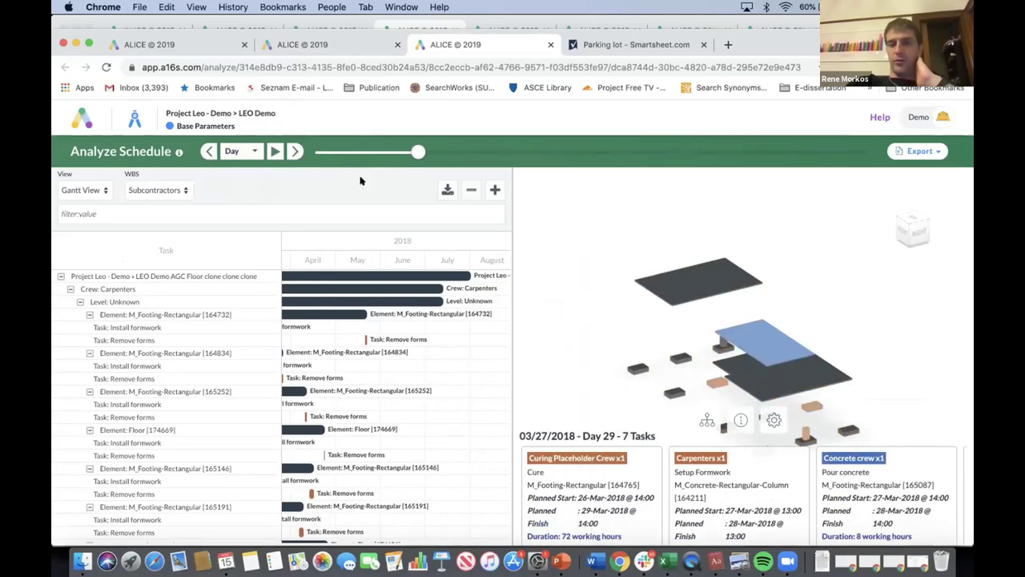
drag(620, 261, 600, 297)
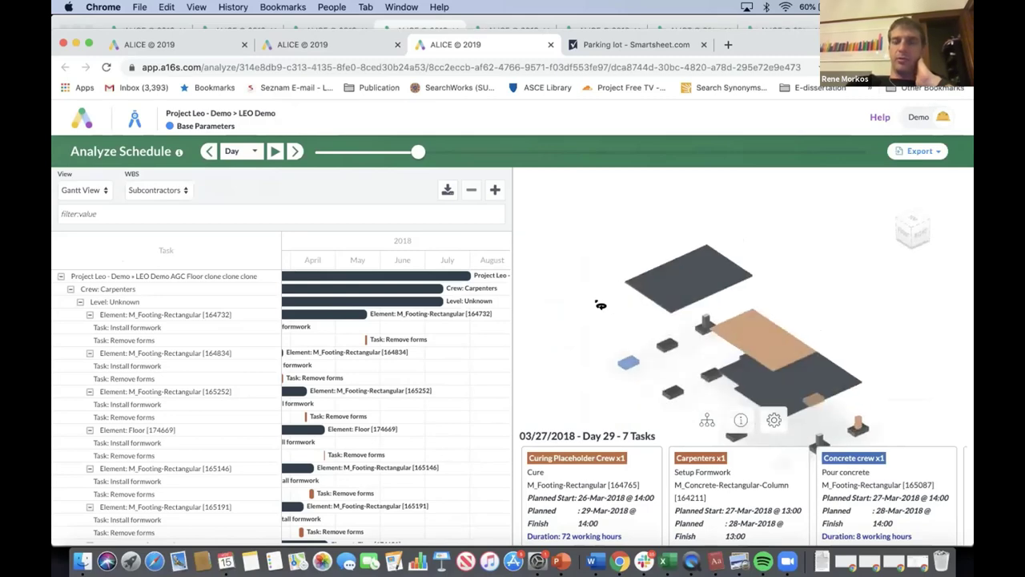
click(550, 44)
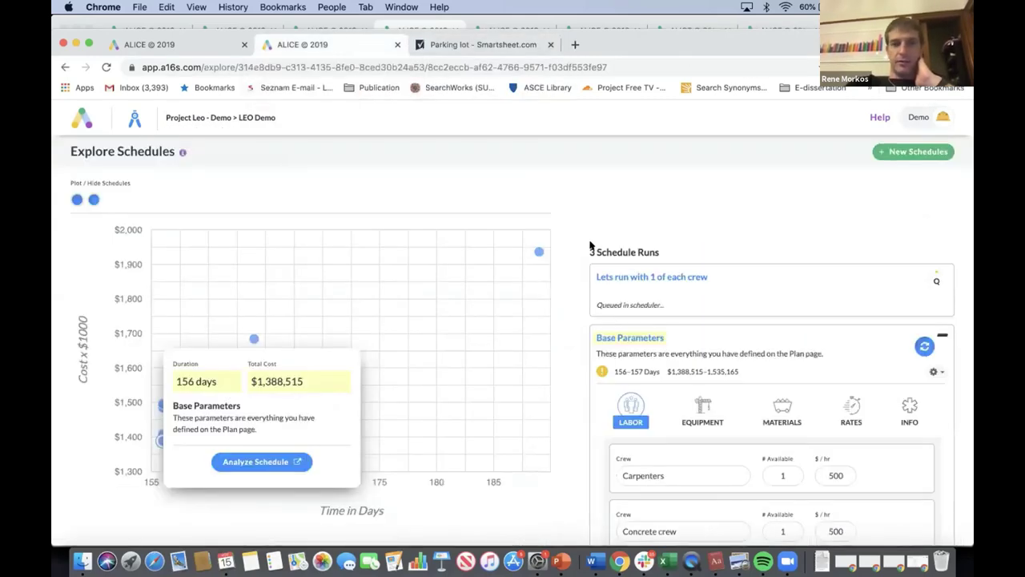
- Delete the expanded Base Parameters schedule run, keeping the other Base Parameters run
click(474, 338)
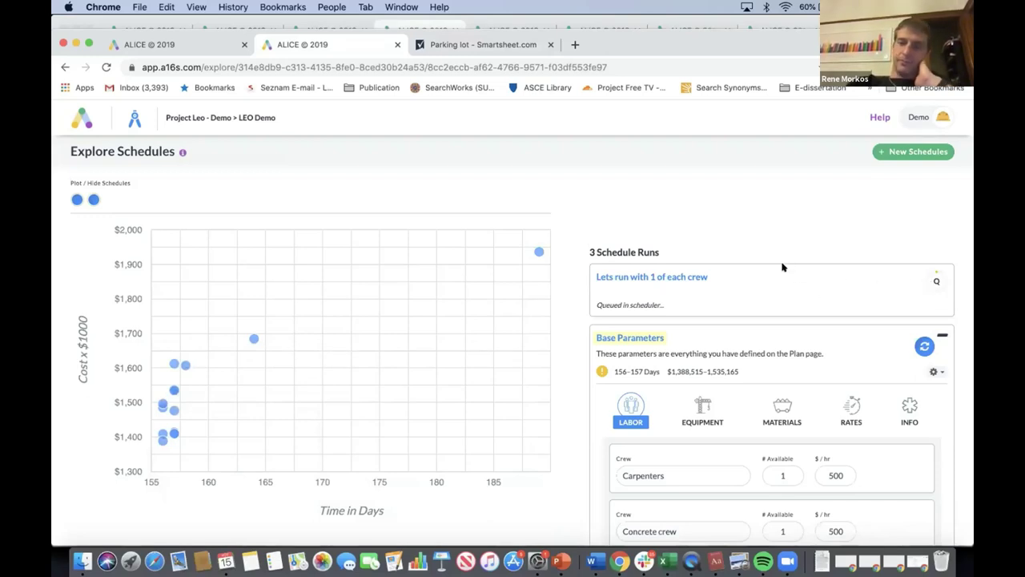
click(935, 371)
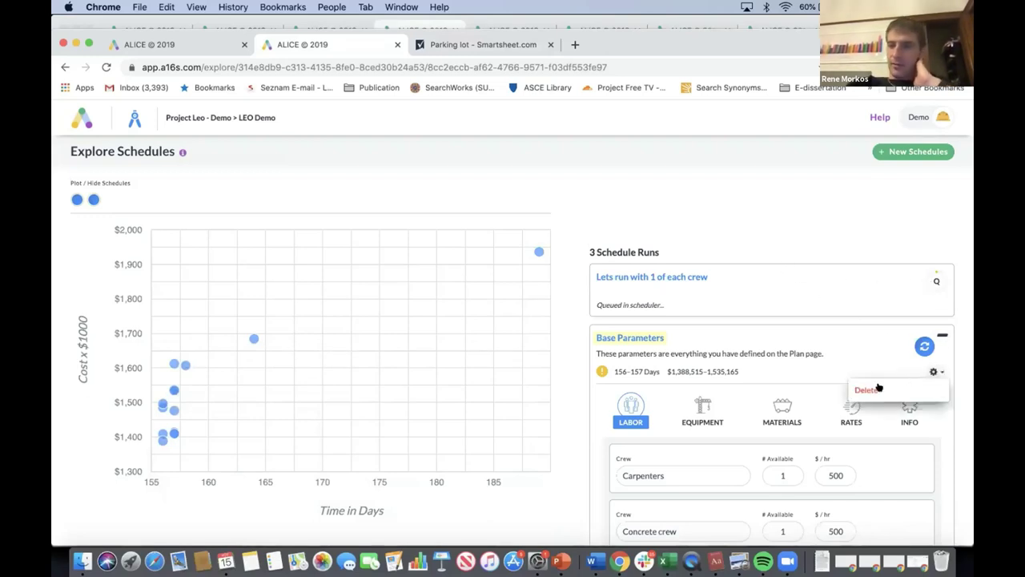
click(867, 388)
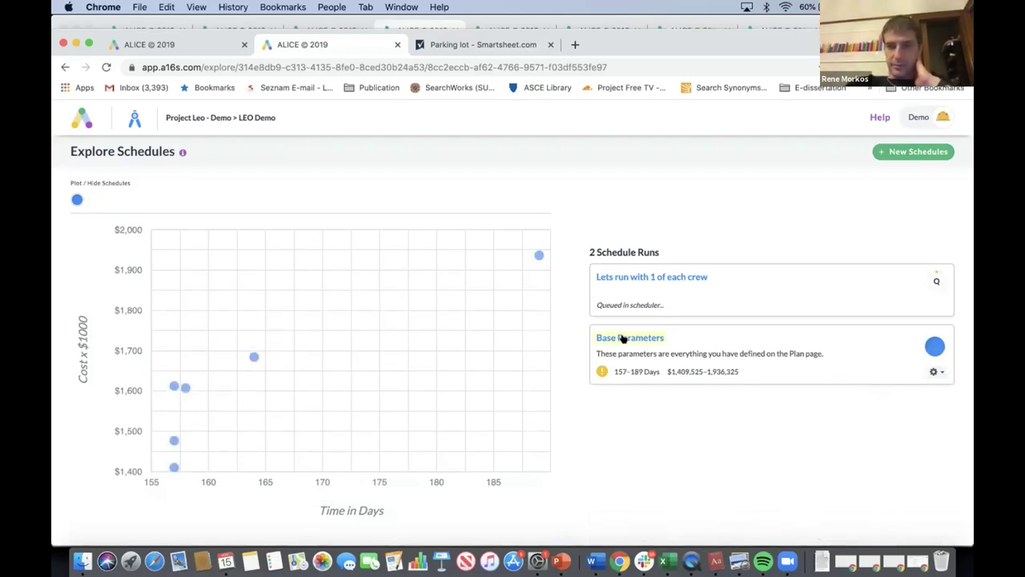
click(935, 372)
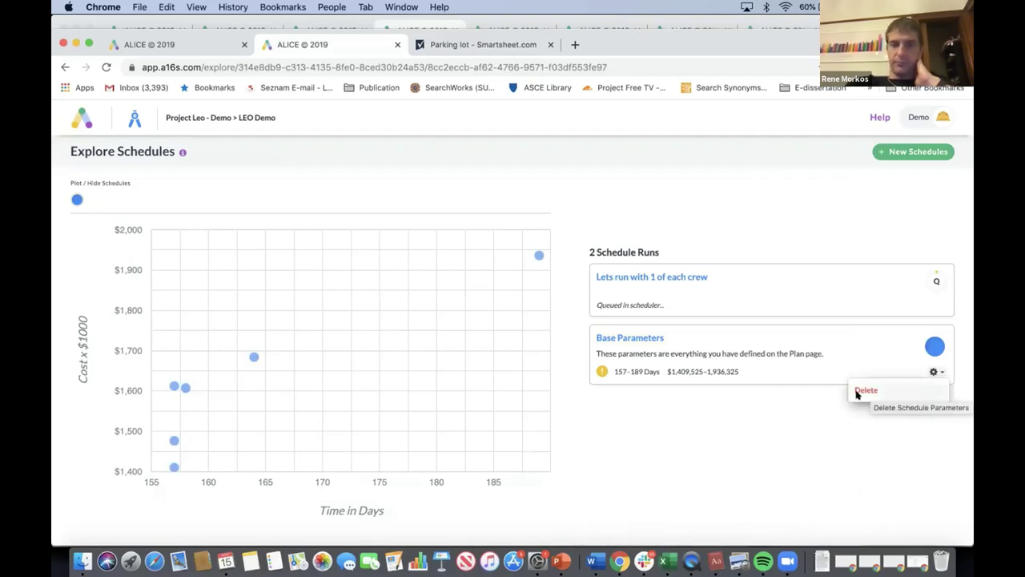
click(775, 452)
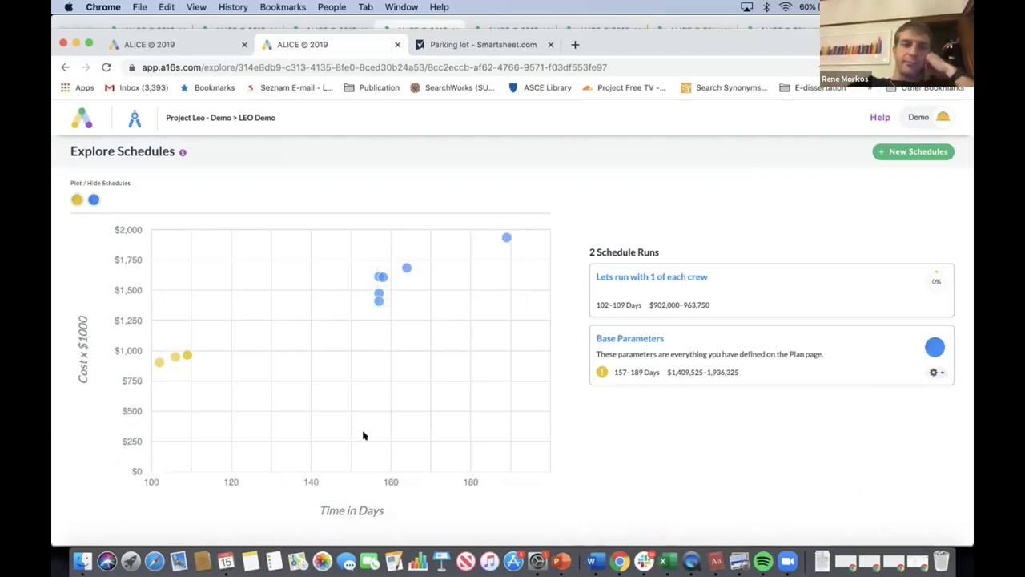
- Analyze the 102-day schedule of the one-of-each-crew run, advancing its construction sequence by day to day 11 and rewinding it to day 0
click(157, 362)
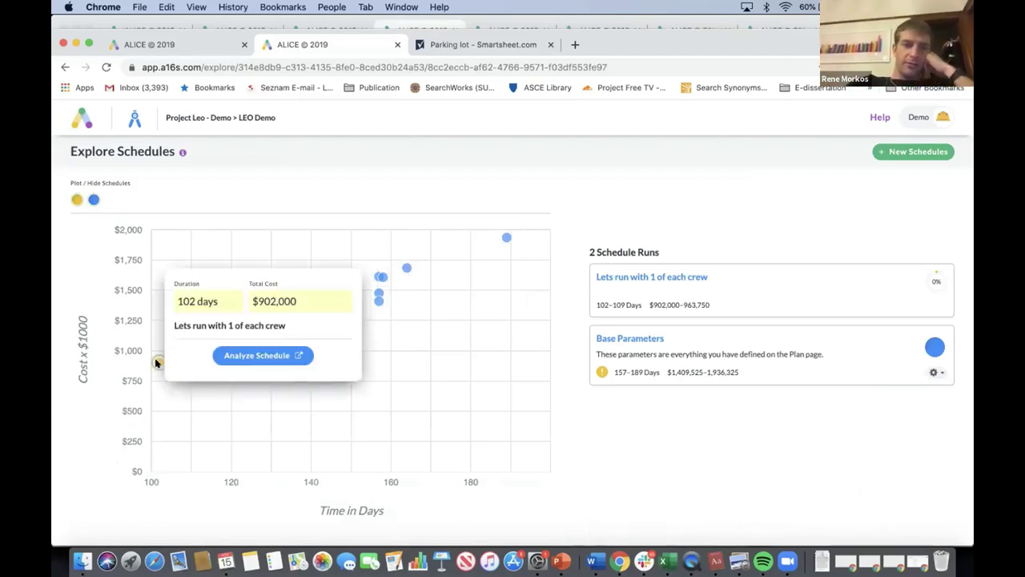
click(245, 357)
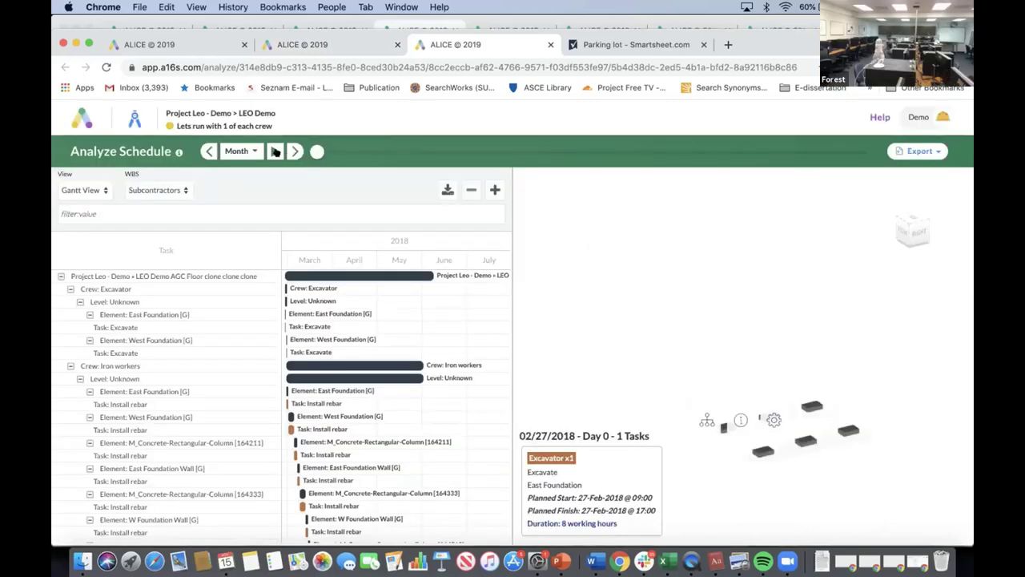
click(247, 150)
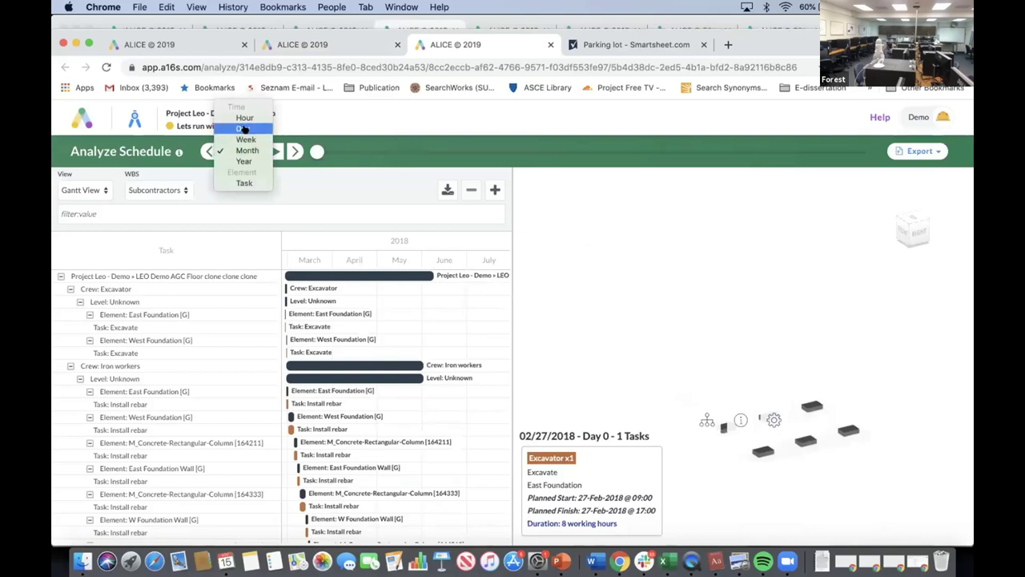
click(243, 128)
click(294, 151)
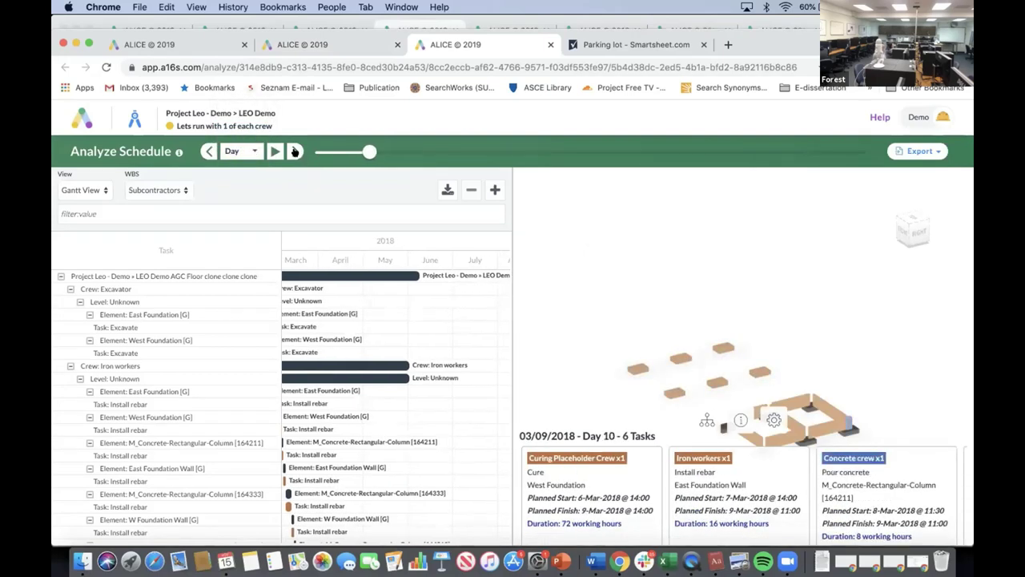
click(294, 152)
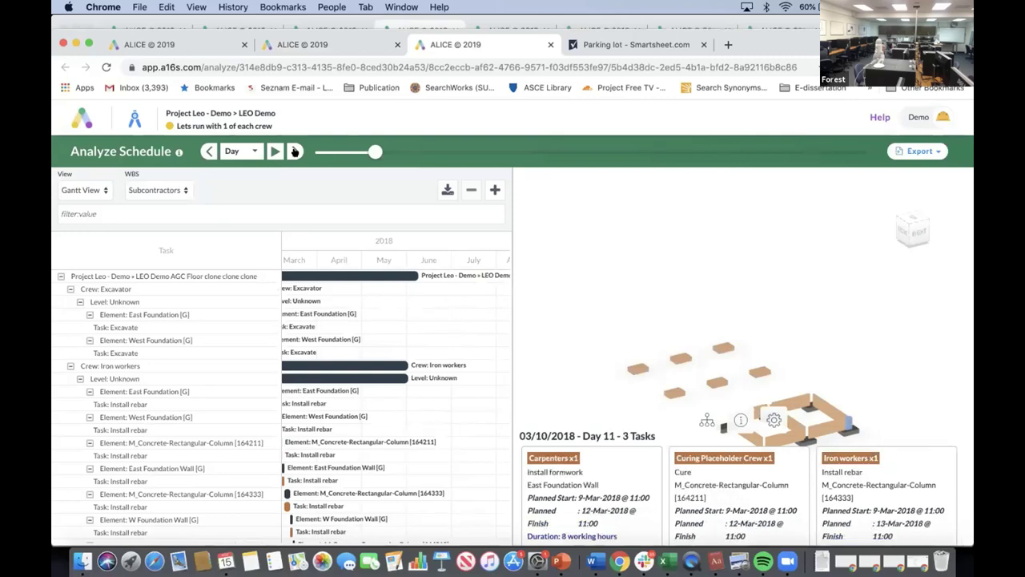
click(211, 151)
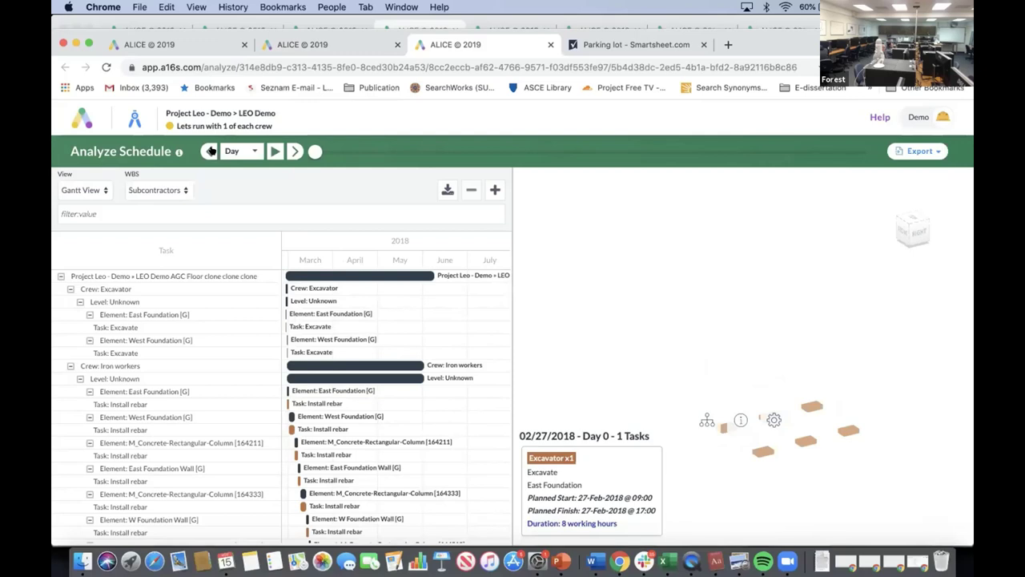
click(177, 192)
click(216, 191)
- Return to the schedule exploration page and delete the Base Parameters schedule run
click(344, 44)
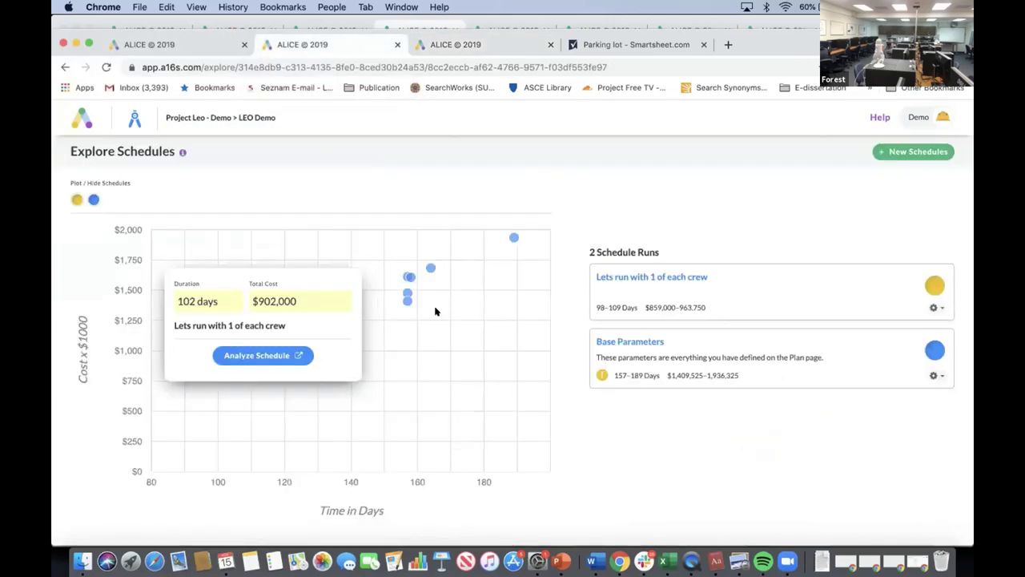
click(929, 375)
click(881, 390)
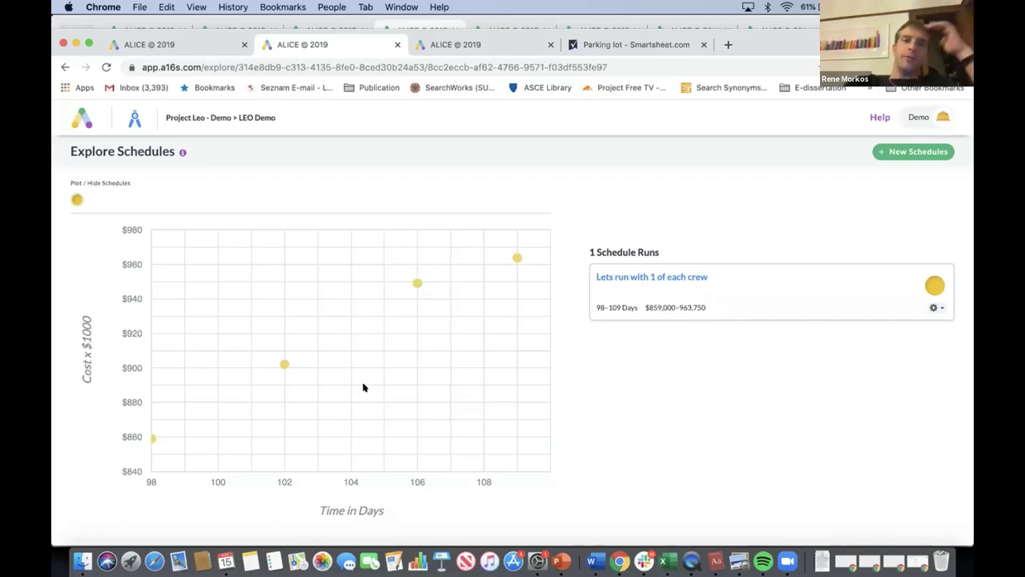
- Examine the durations and costs of the plotted schedules in the one-of-each-crew run
click(160, 44)
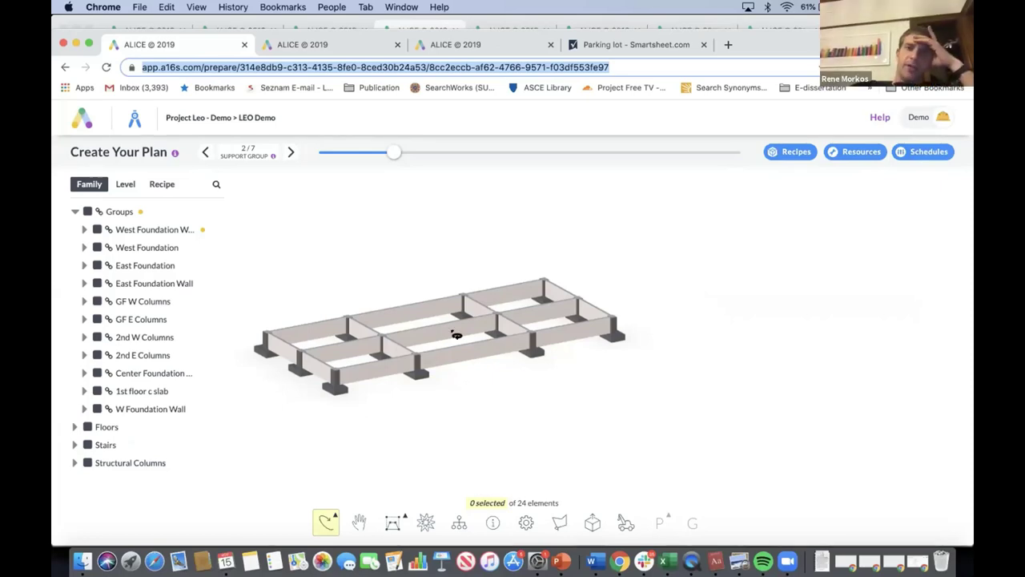
click(349, 35)
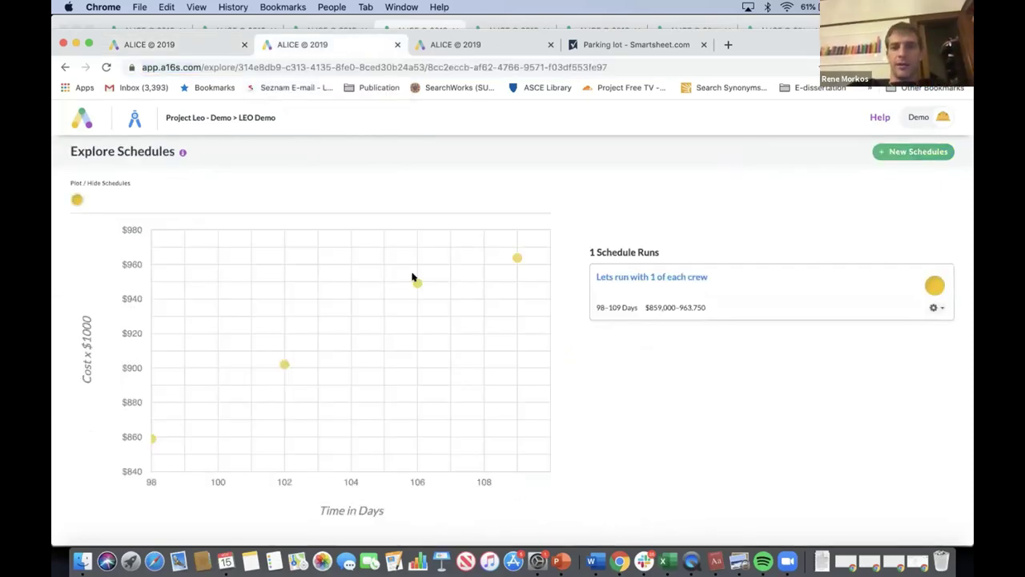
click(516, 257)
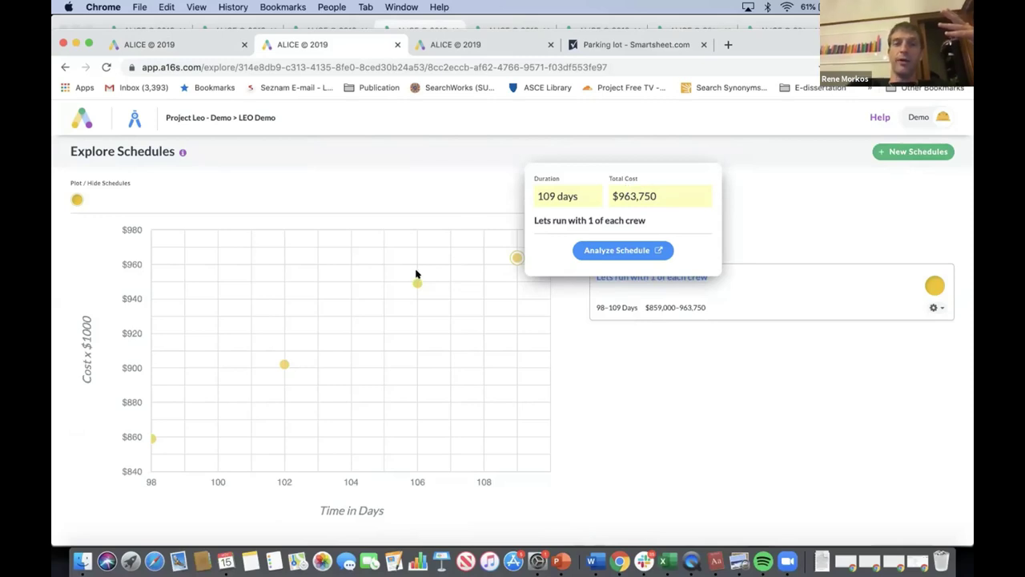
mouse_move(415, 282)
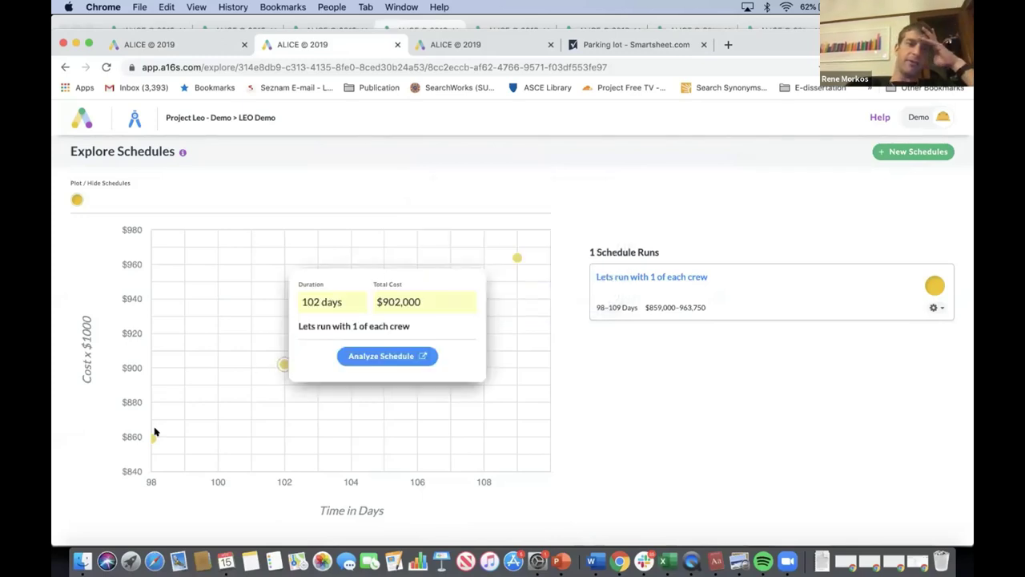
mouse_move(149, 437)
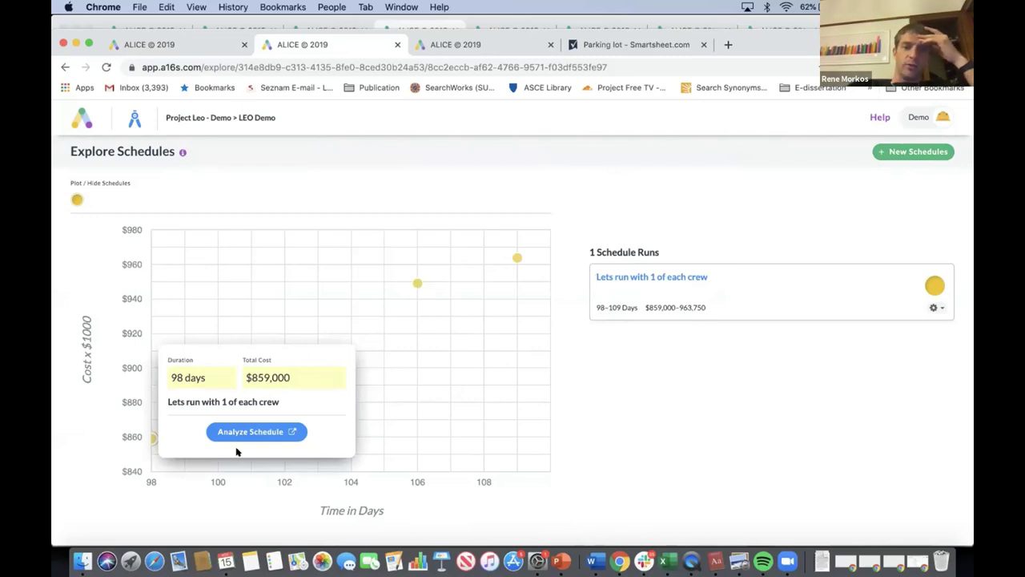
- Open the 98-day schedule for analysis, close the other schedule's analysis, and reload the page
click(253, 431)
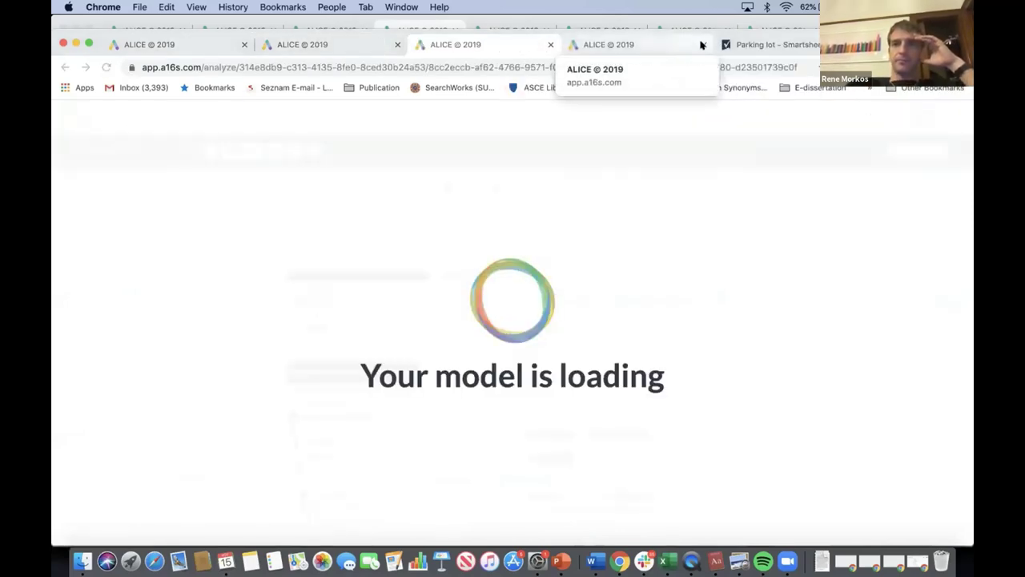
click(704, 44)
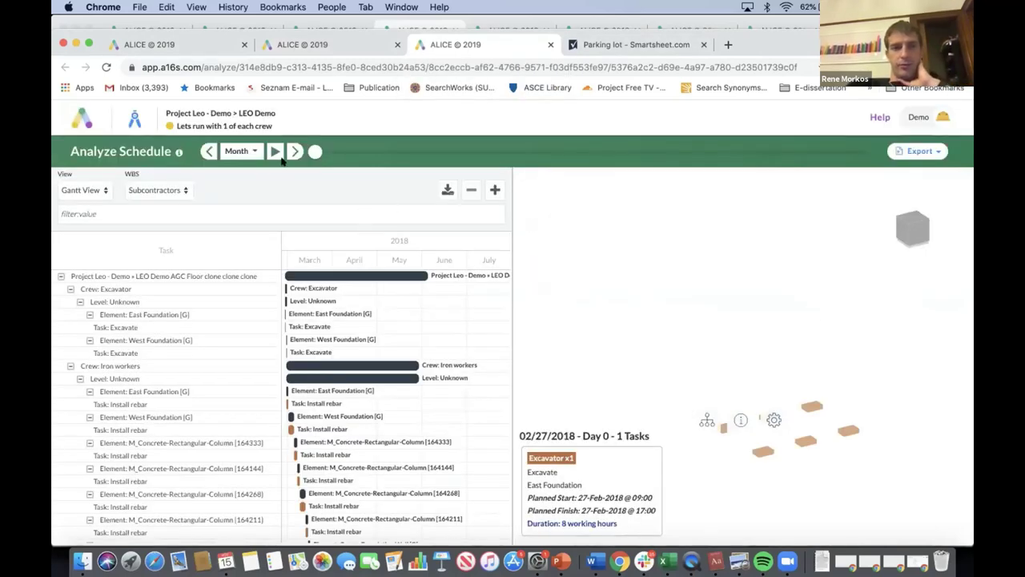
click(248, 151)
click(245, 135)
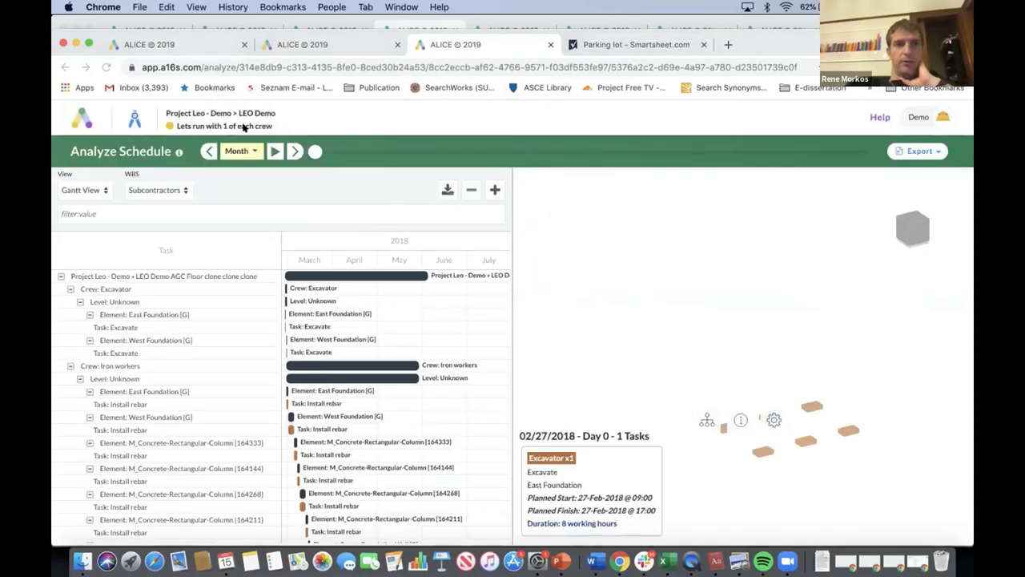
click(185, 63)
key(Return)
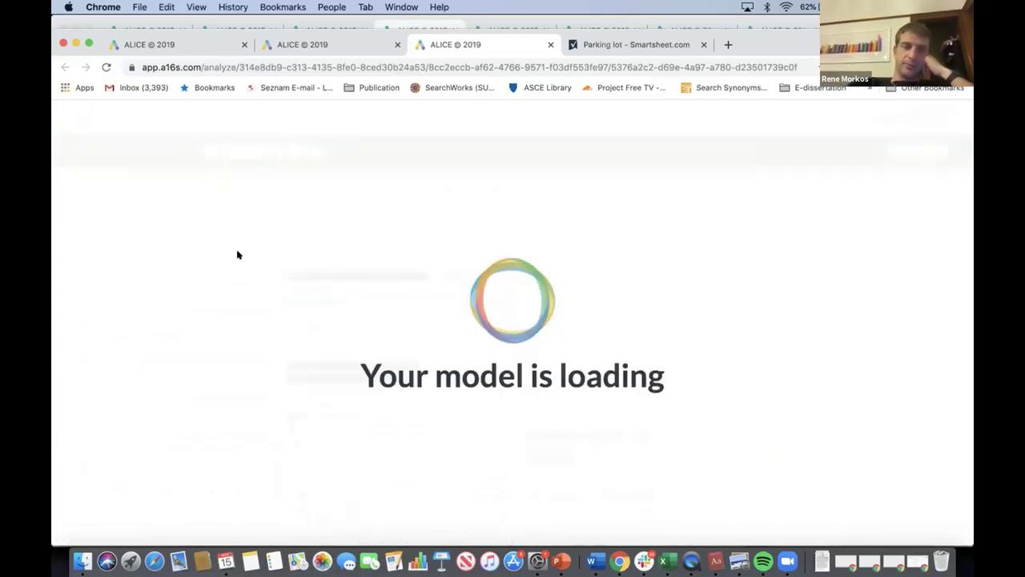
- Advance the 98-day schedule's 3D construction sequence by day to day 24
click(240, 150)
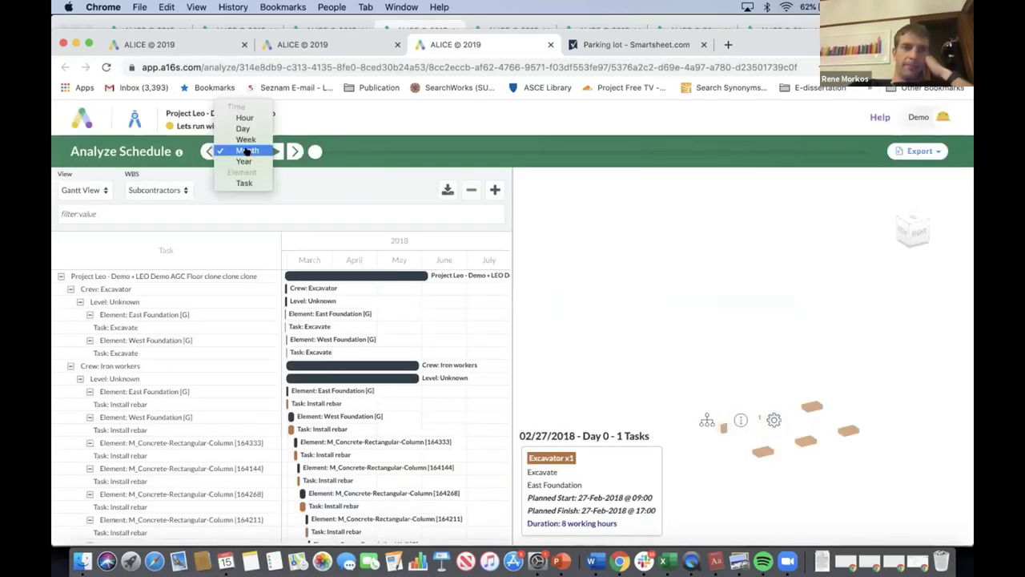
click(244, 126)
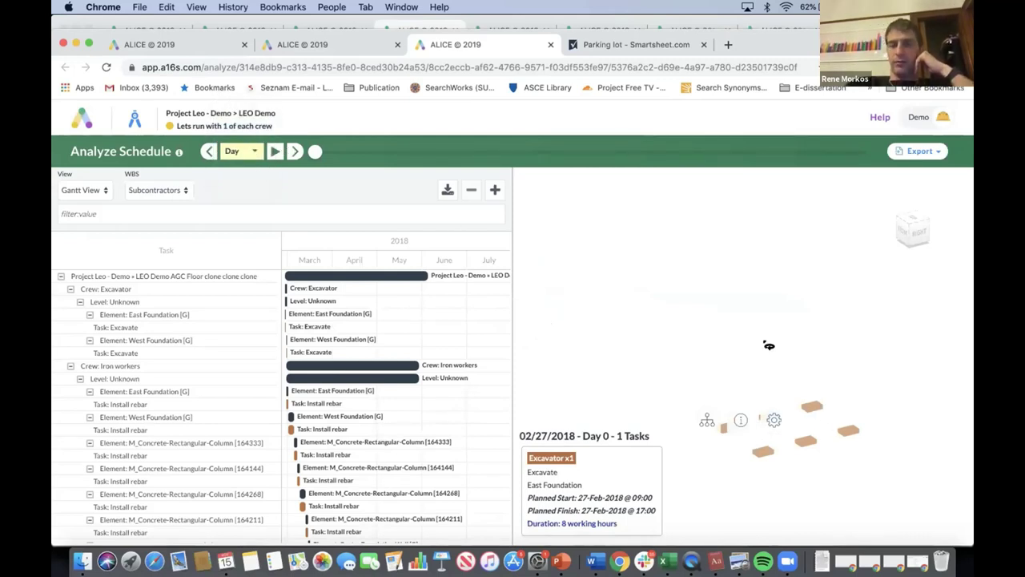
drag(758, 317, 758, 318)
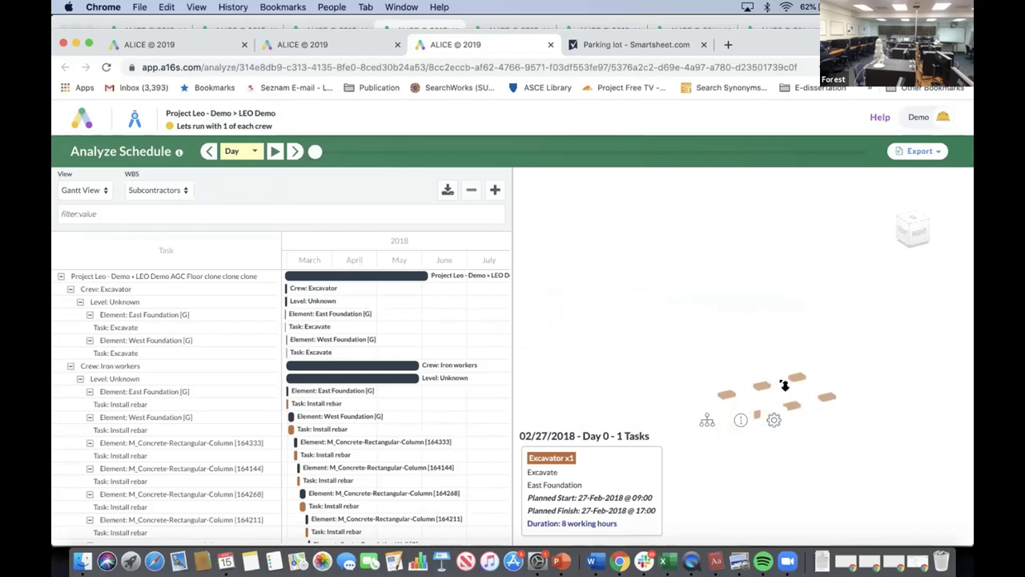
click(293, 148)
click(294, 148)
click(293, 148)
click(293, 148)
click(293, 148)
click(293, 148)
click(293, 148)
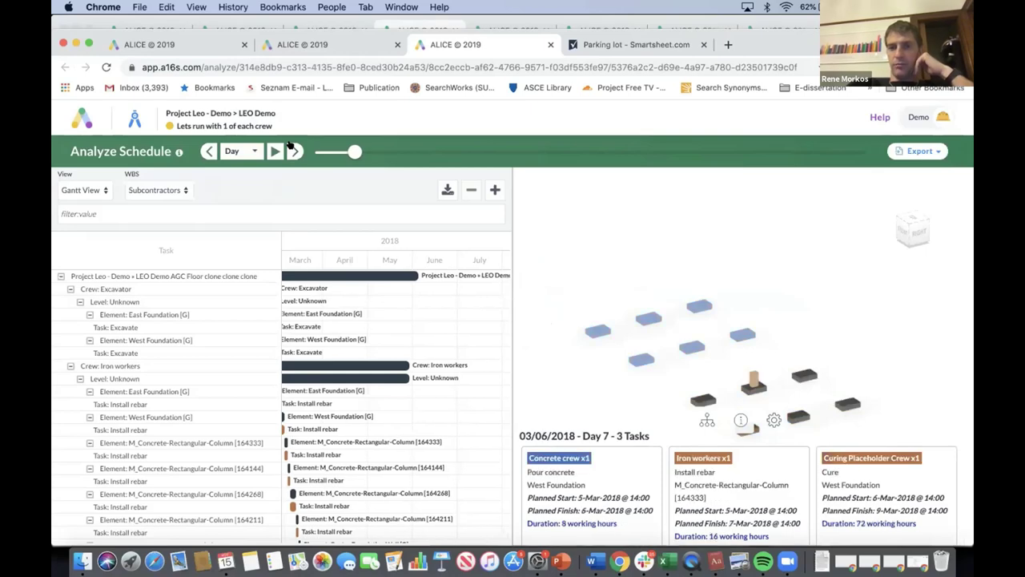
click(294, 148)
click(293, 149)
click(293, 148)
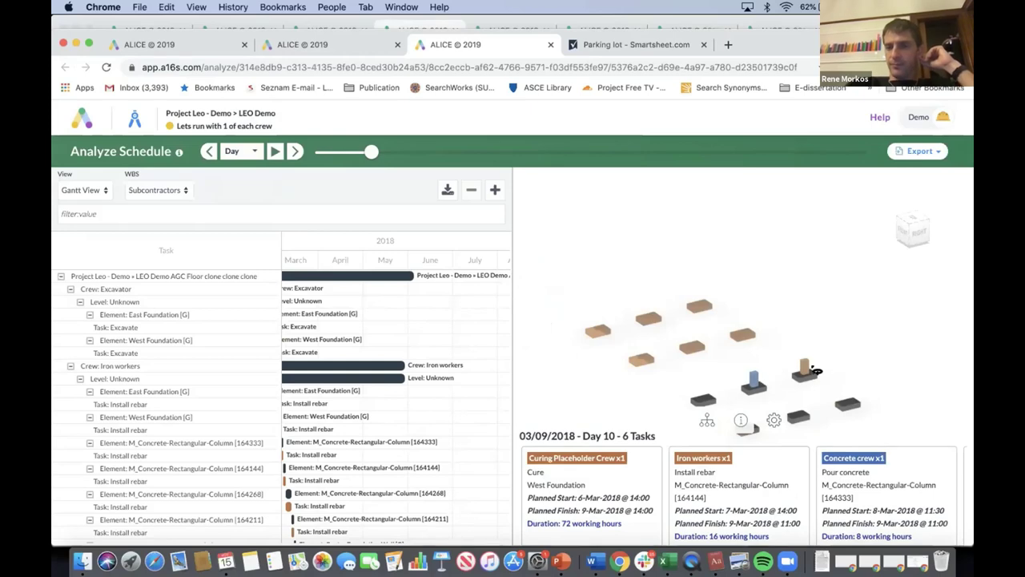
click(294, 152)
click(294, 152)
click(294, 152)
click(294, 152)
click(294, 153)
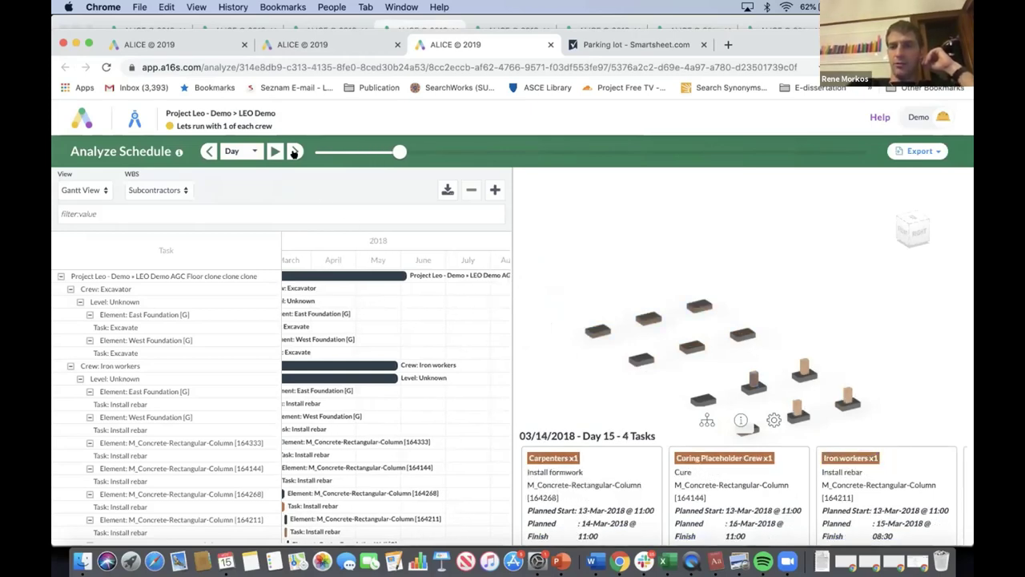
click(294, 152)
click(294, 152)
click(294, 152)
click(294, 152)
click(294, 153)
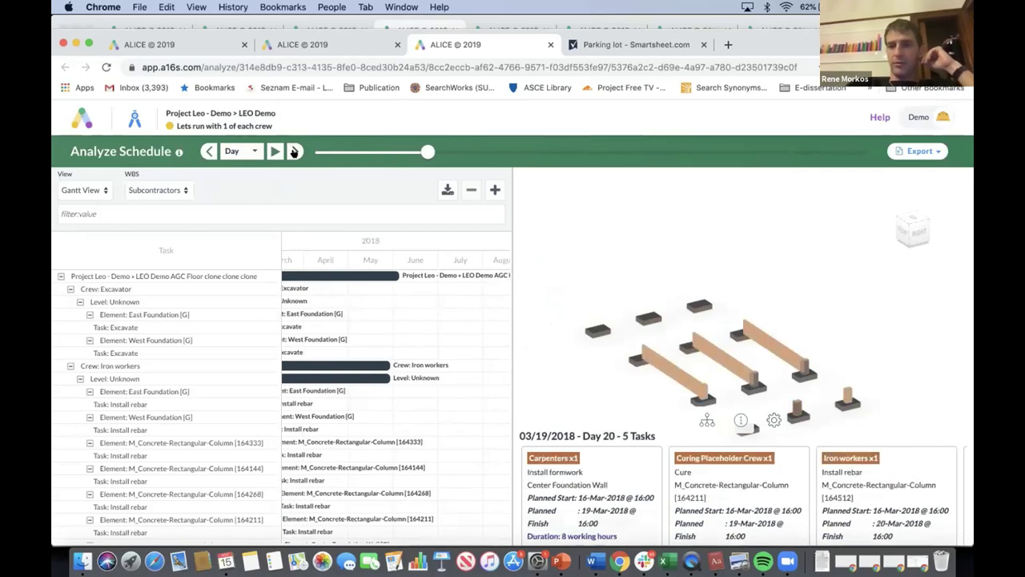
click(294, 153)
click(294, 152)
click(294, 152)
click(294, 153)
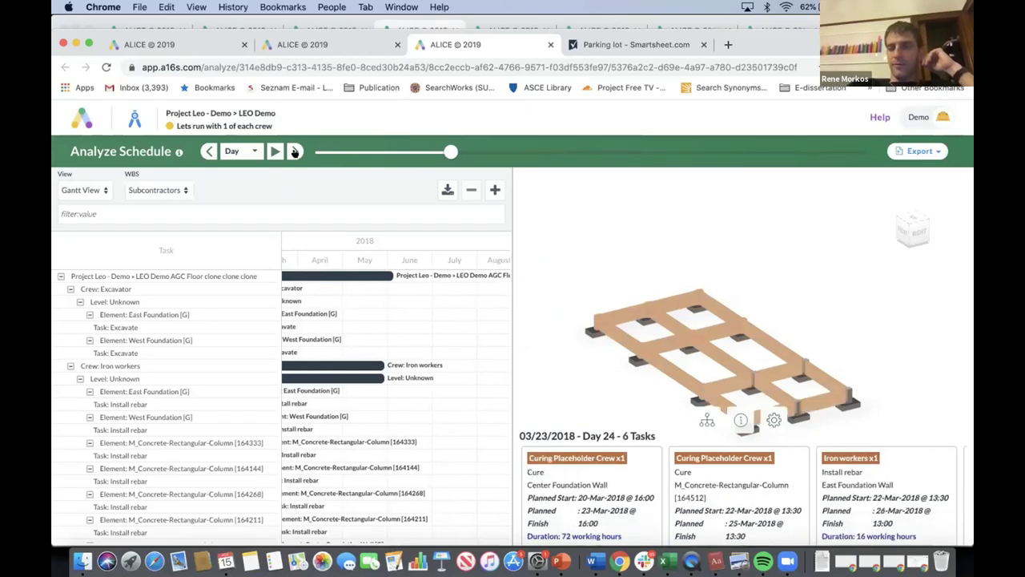
- Step back to day 23 and examine the foundation walls and columns from different angles
click(208, 152)
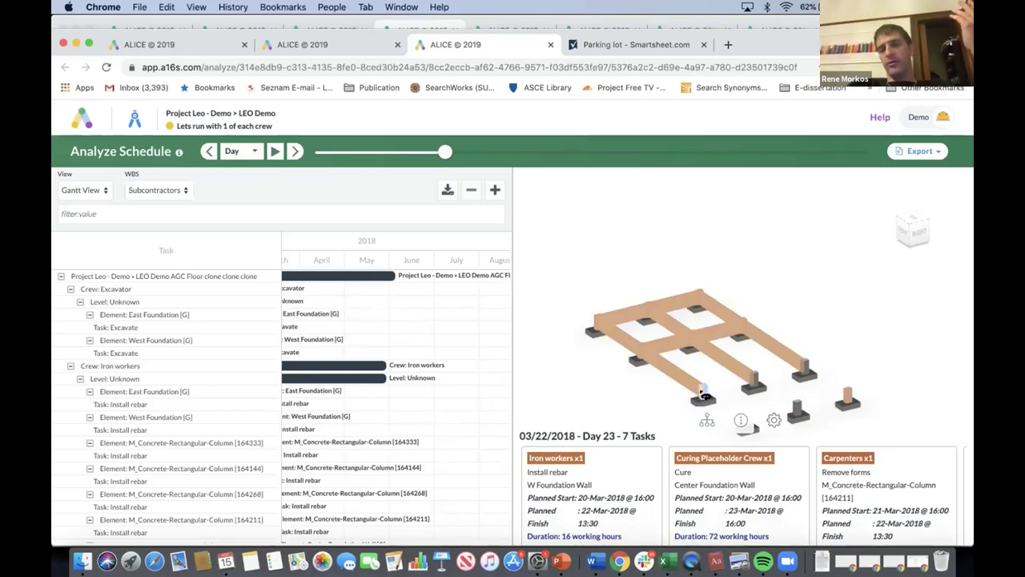
click(702, 392)
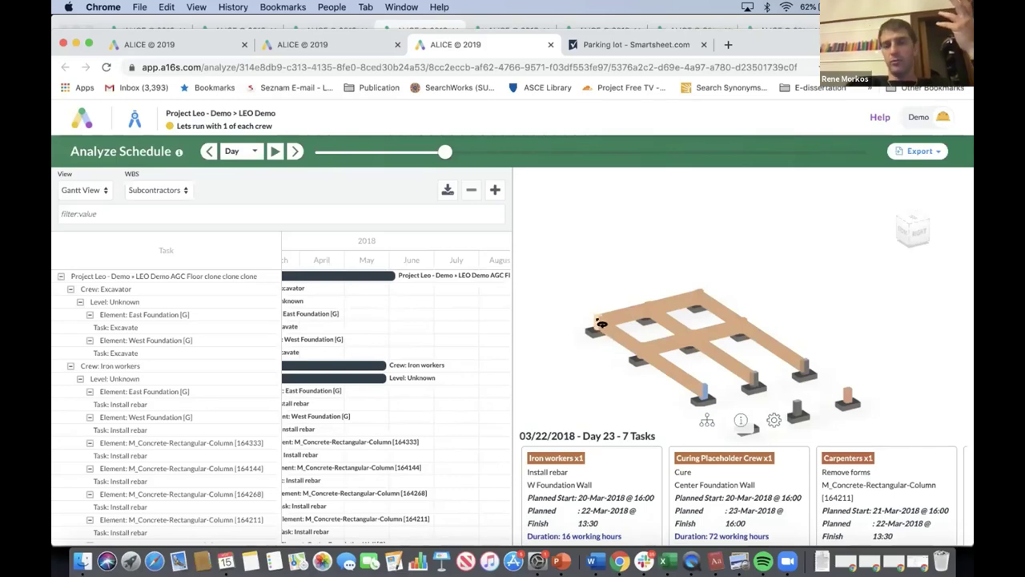
drag(583, 297, 692, 272)
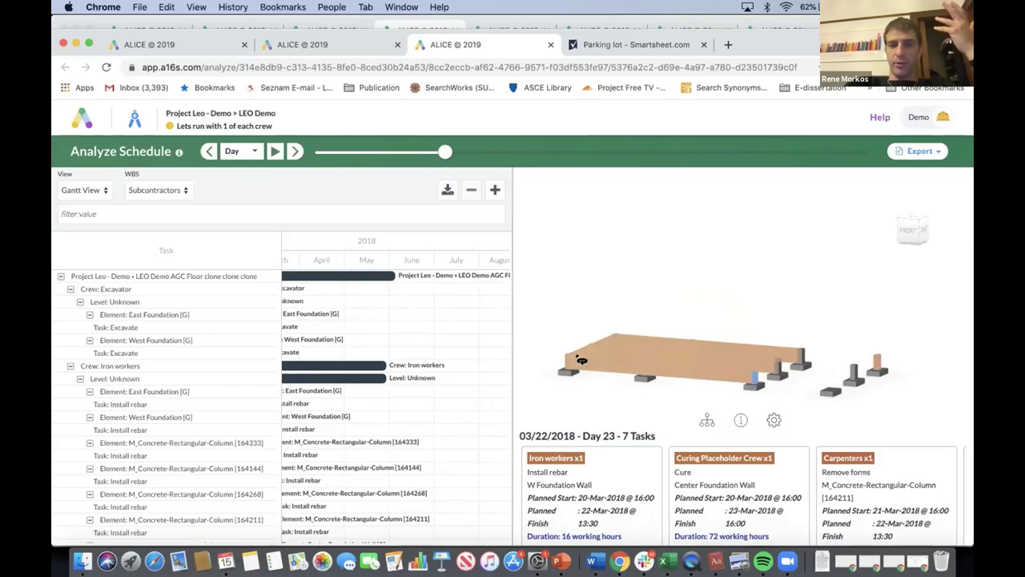
drag(674, 308, 651, 302)
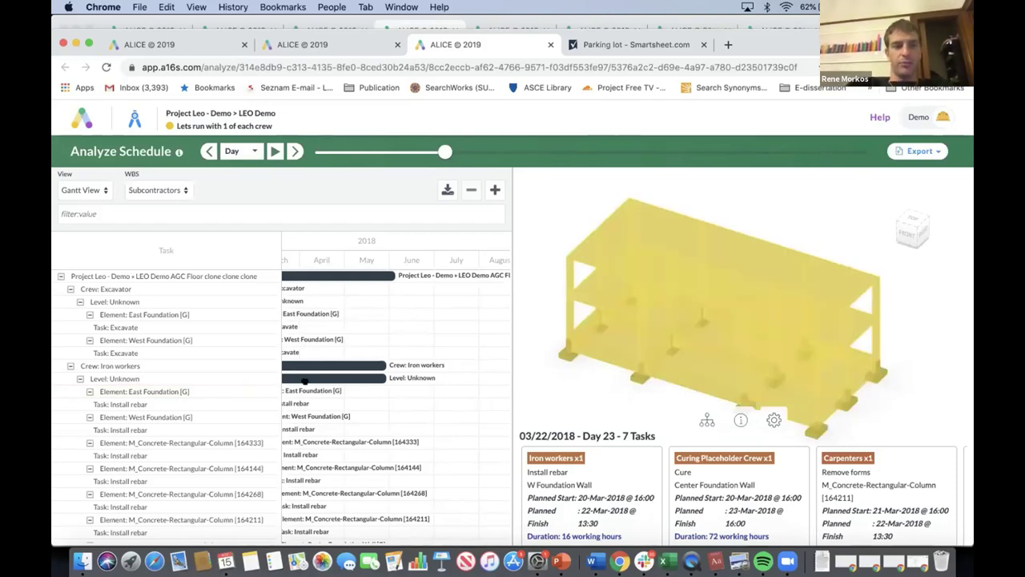
- Narrow the Gantt chart's task column and rewind the construction sequence to day 5
drag(271, 399, 195, 400)
click(252, 240)
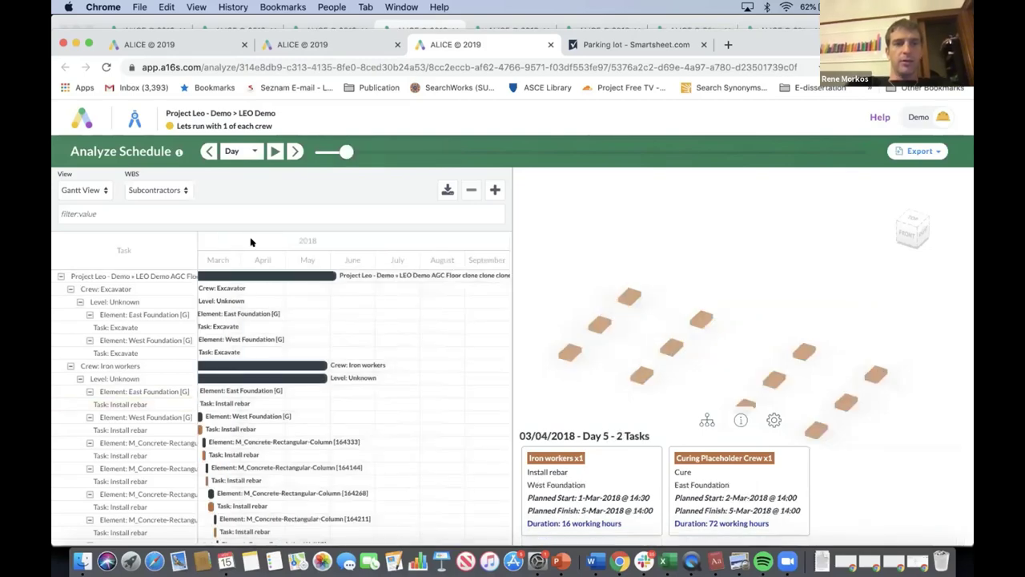
- Return to the plan and select the W Foundation Wall group to examine which foundation elements it covers
click(212, 41)
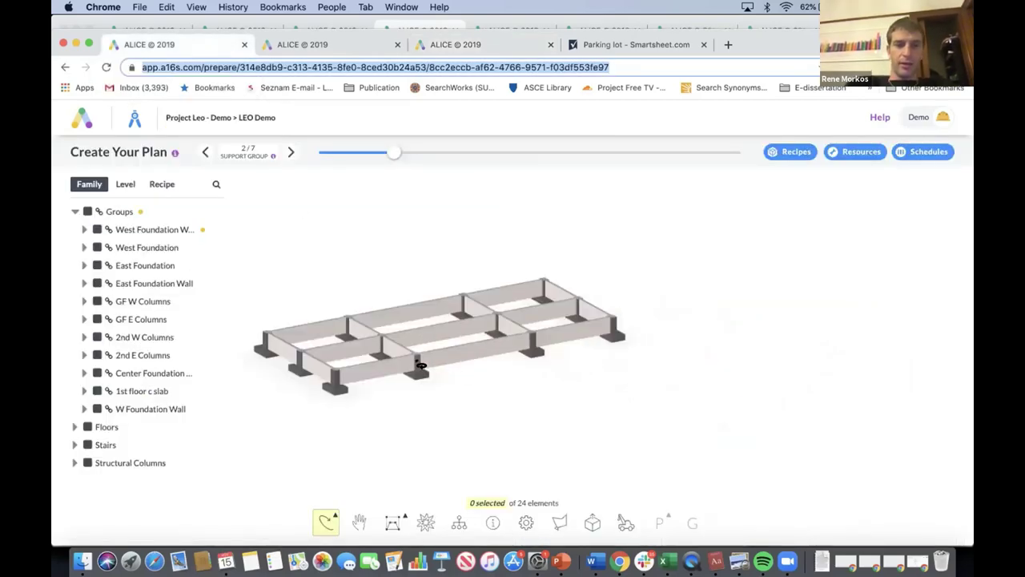
click(419, 365)
mouse_move(539, 387)
mouse_down()
mouse_move(485, 414)
mouse_move(522, 369)
mouse_move(540, 369)
mouse_up()
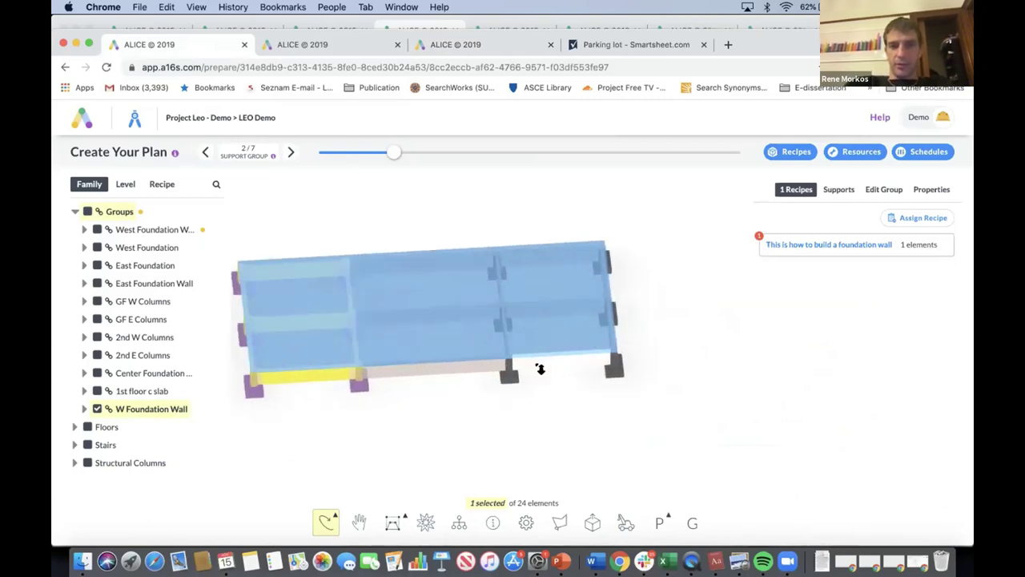
scroll(539, 368, up, 5)
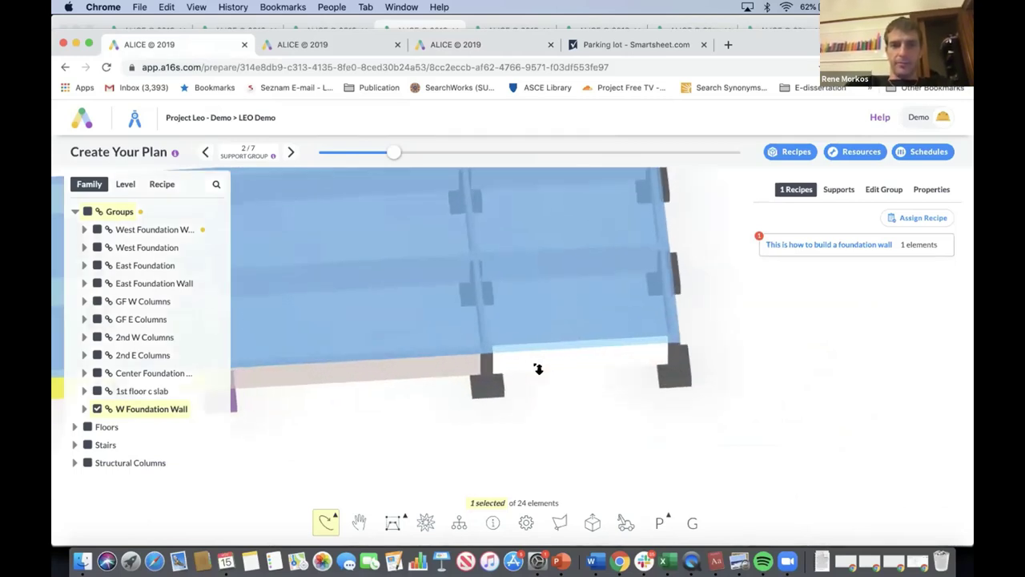
- Group the six foundation columns at the building's east end with East Foundation Wall under the name E Found Wall
shift+click(485, 356)
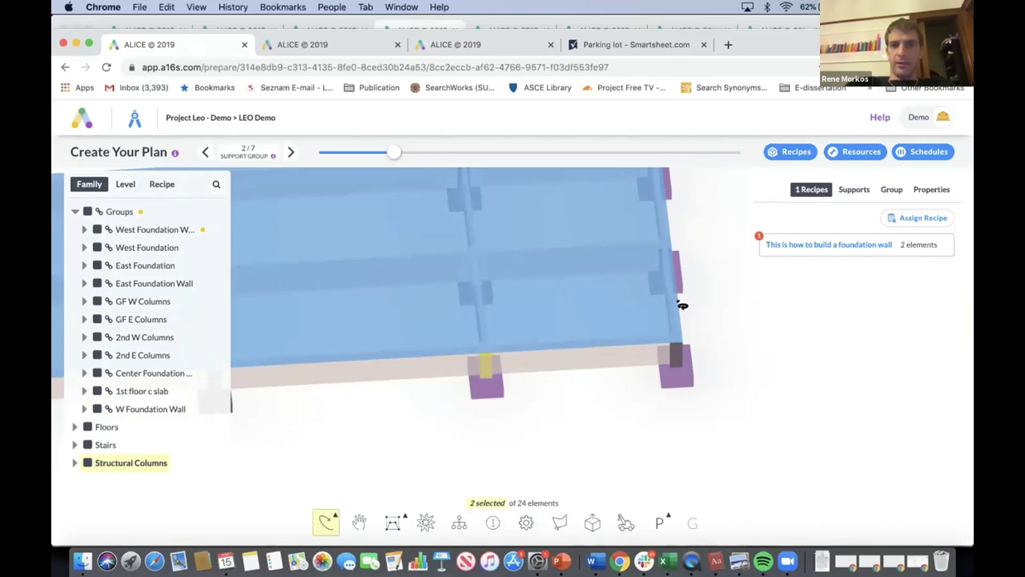
shift+click(667, 255)
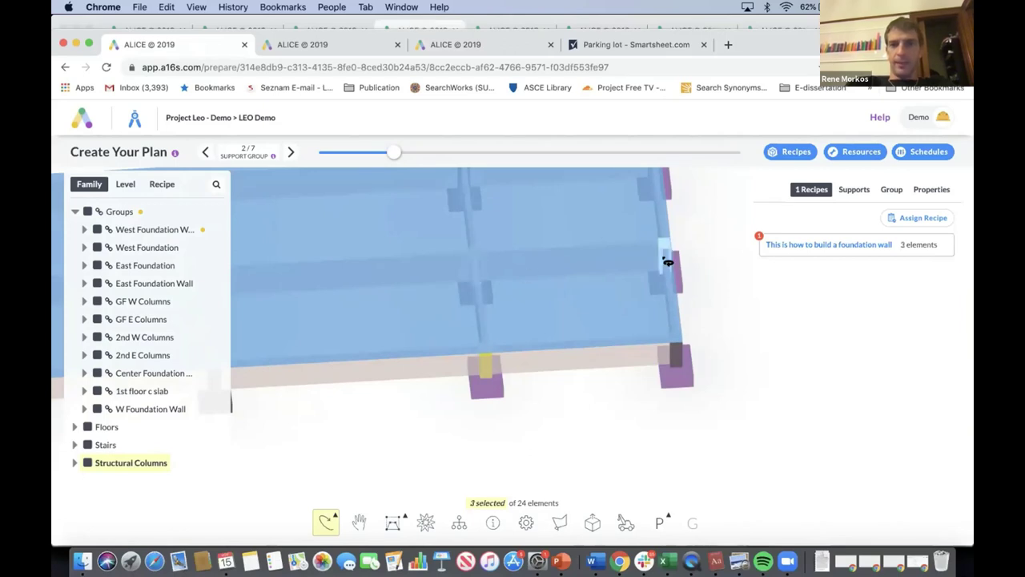
shift+click(680, 350)
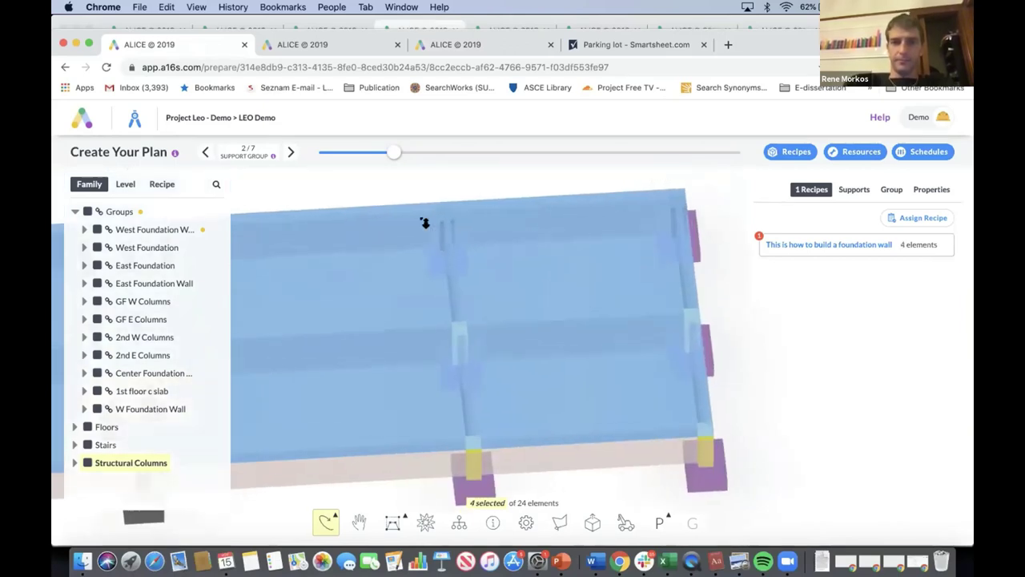
shift+click(654, 212)
shift+click(680, 204)
shift+click(519, 230)
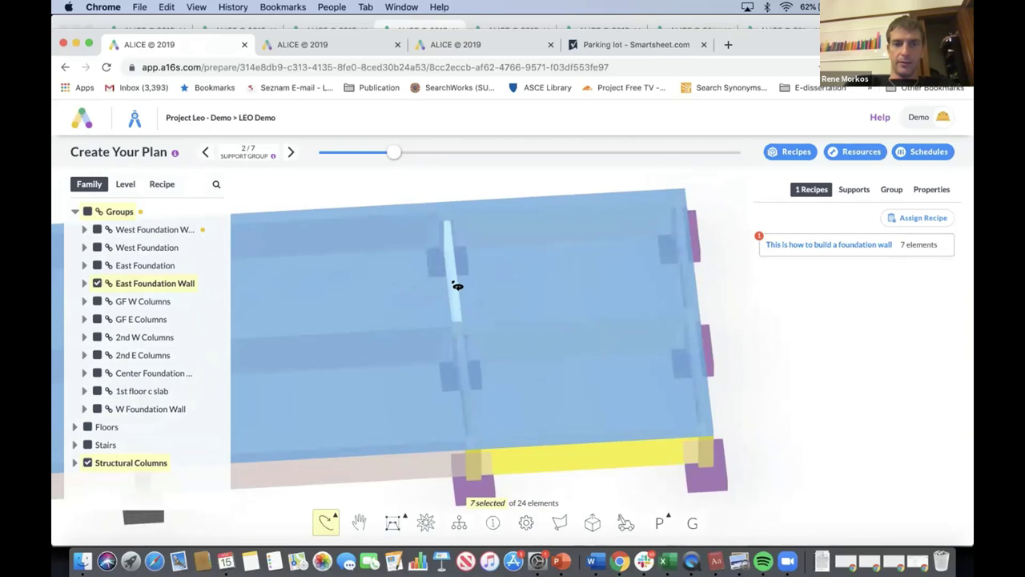
click(888, 190)
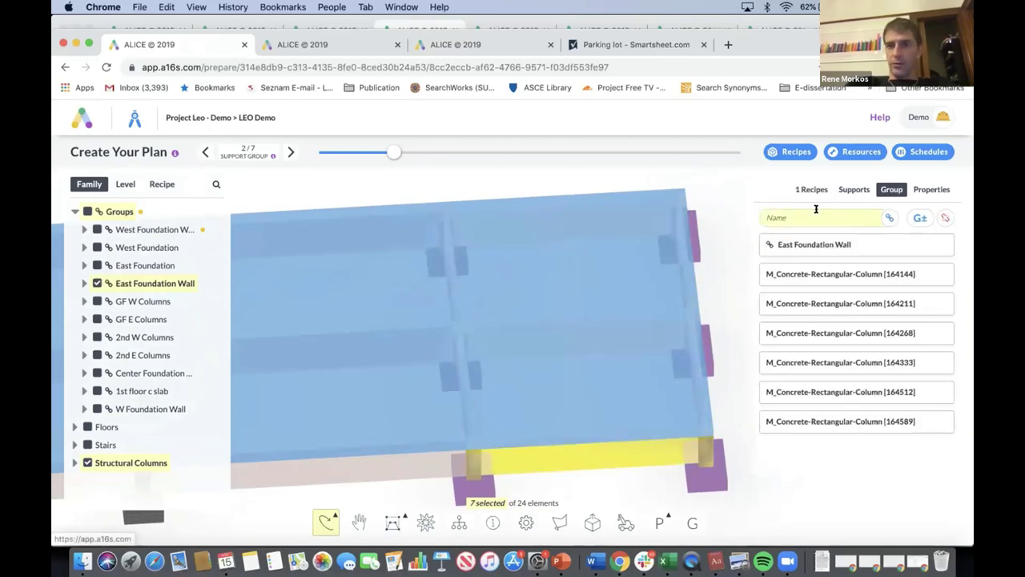
click(813, 212)
text(E Found Wall)
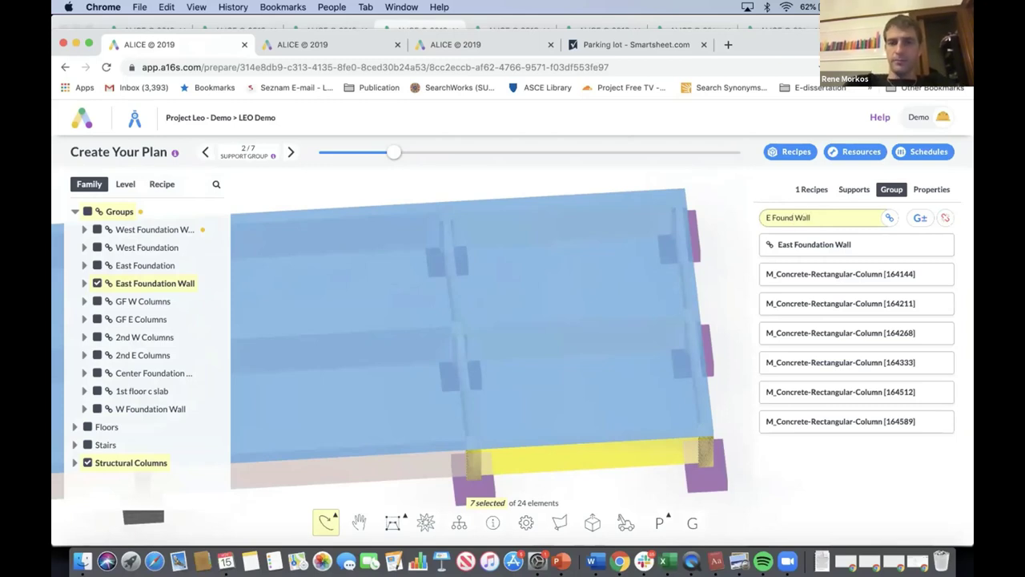
key(Return)
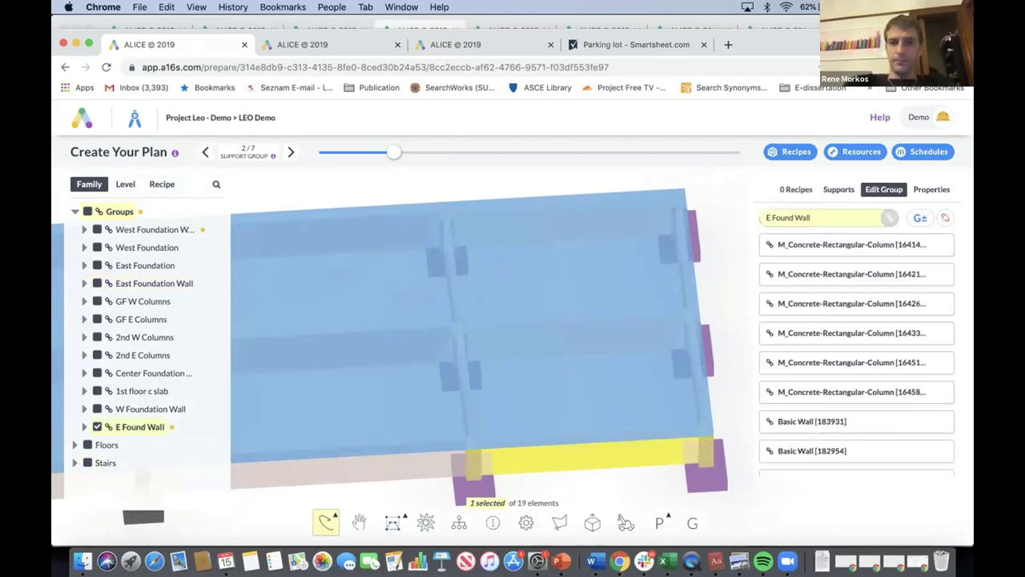
click(727, 248)
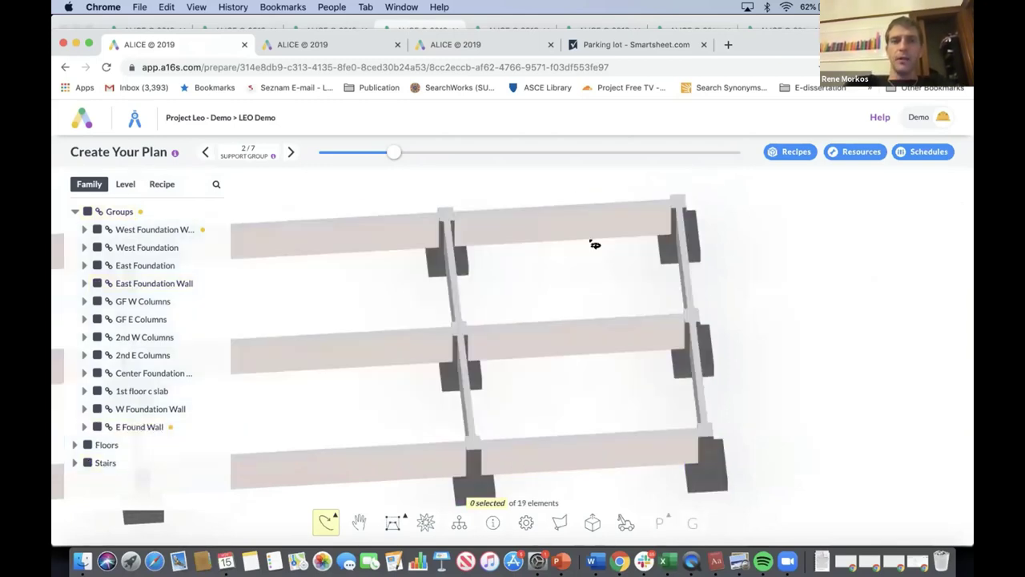
- Start a new schedule run on the Explore Schedules page and name it 1 crew each type and corrected
click(346, 45)
click(898, 152)
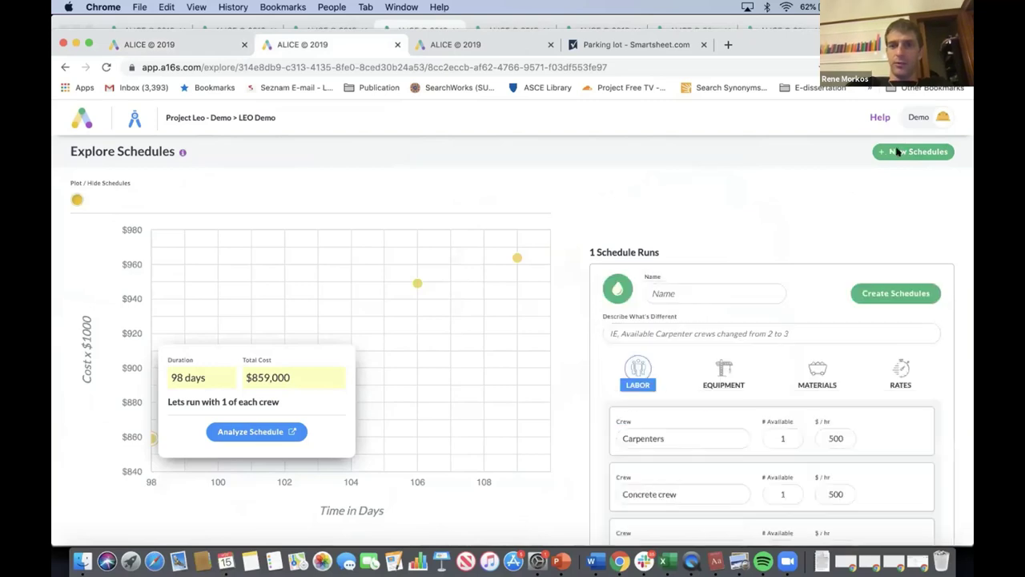
click(691, 294)
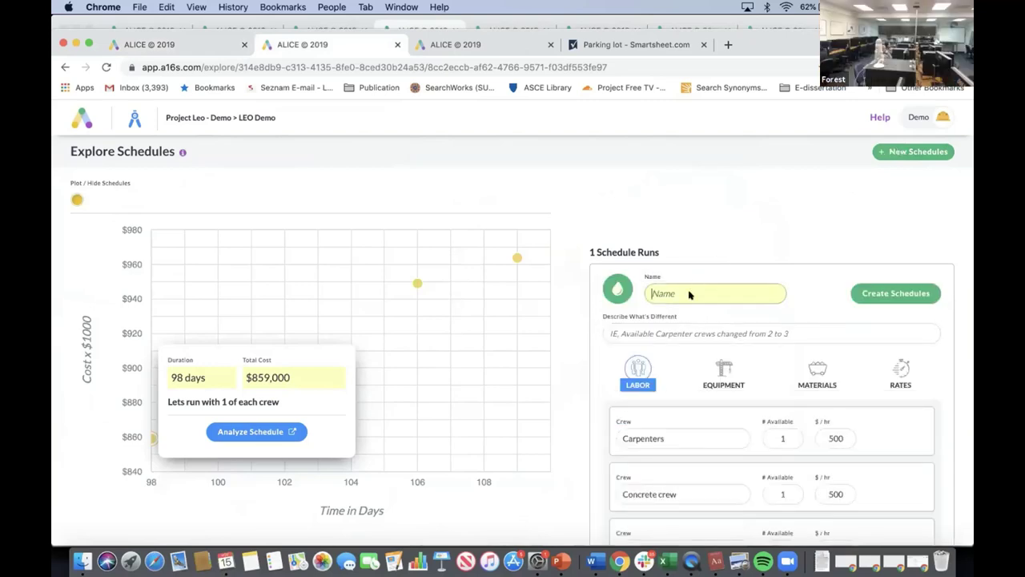
text(1 crew e)
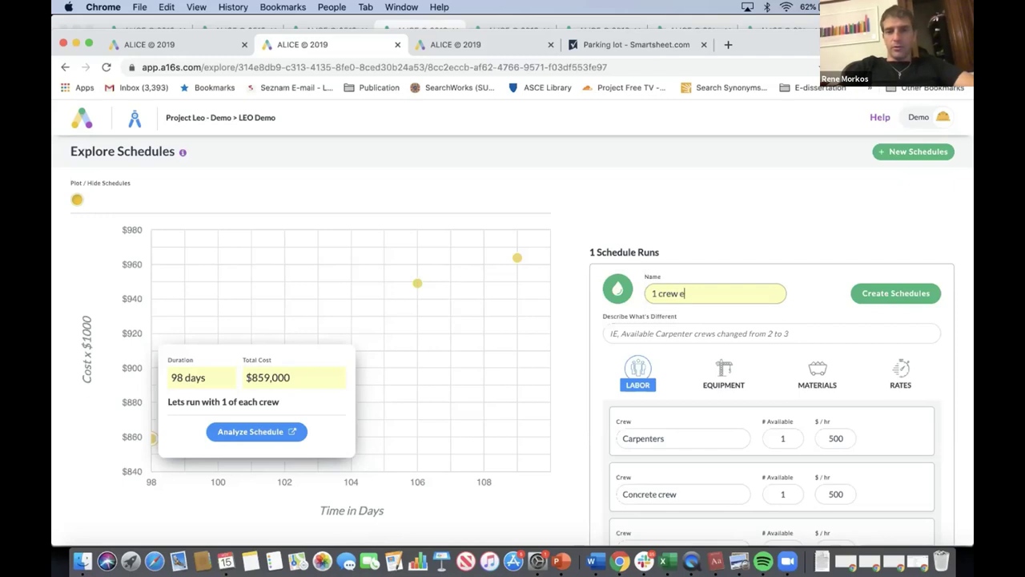
text(ach type and co)
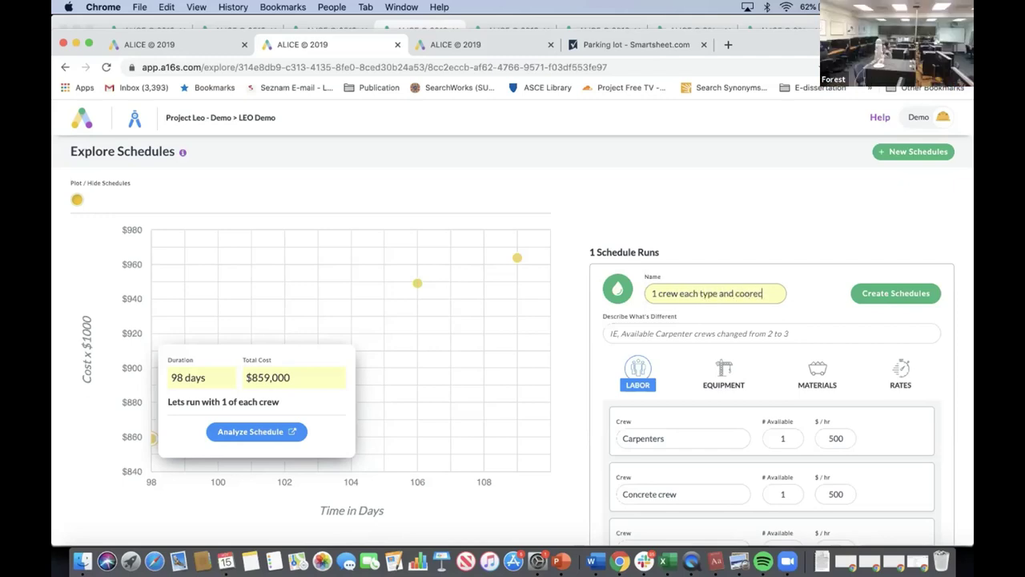
text(rrected)
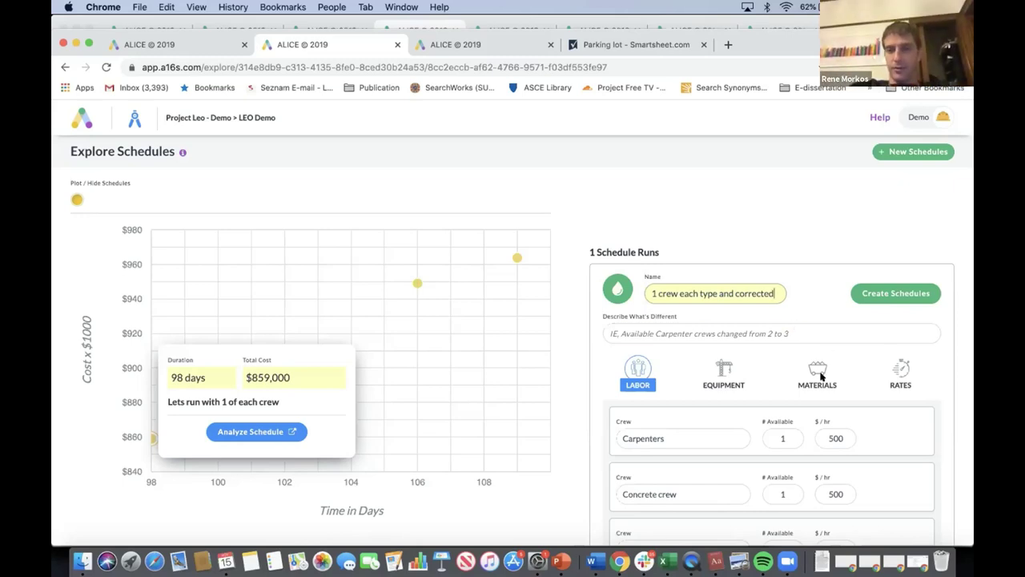
- Limit the Test crew to 1 available, adjust the availability of the remaining crews, and create the schedules
scroll(828, 392, down, 5)
scroll(828, 399, down, 2)
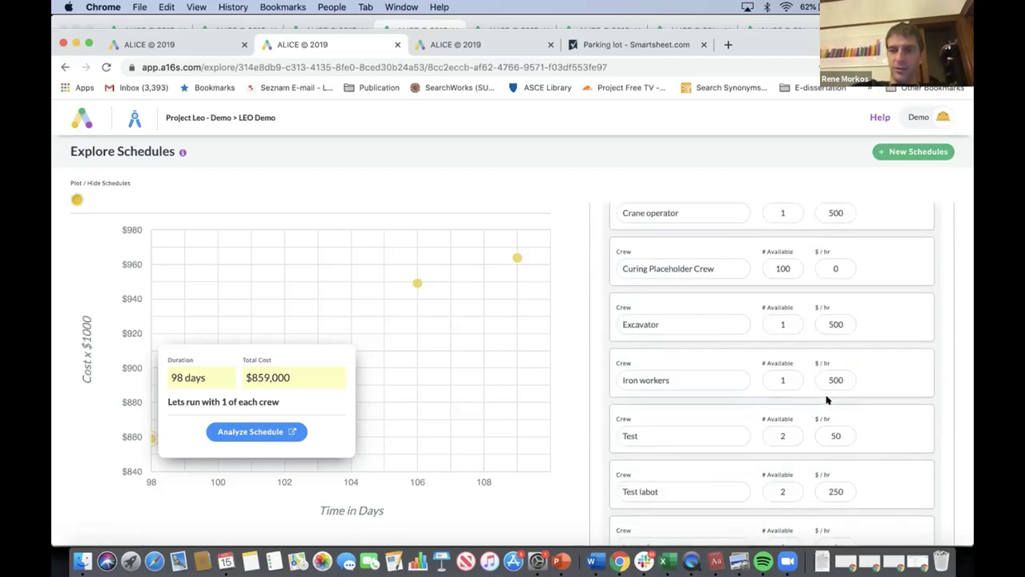
click(783, 434)
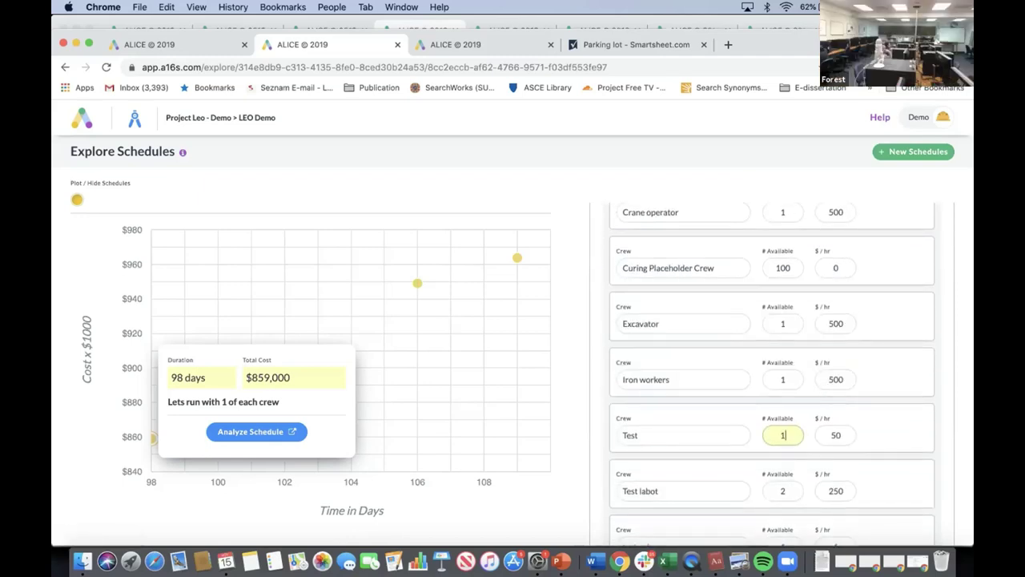
click(783, 490)
scroll(913, 489, down, 3)
click(783, 439)
click(943, 443)
scroll(929, 445, up, 10)
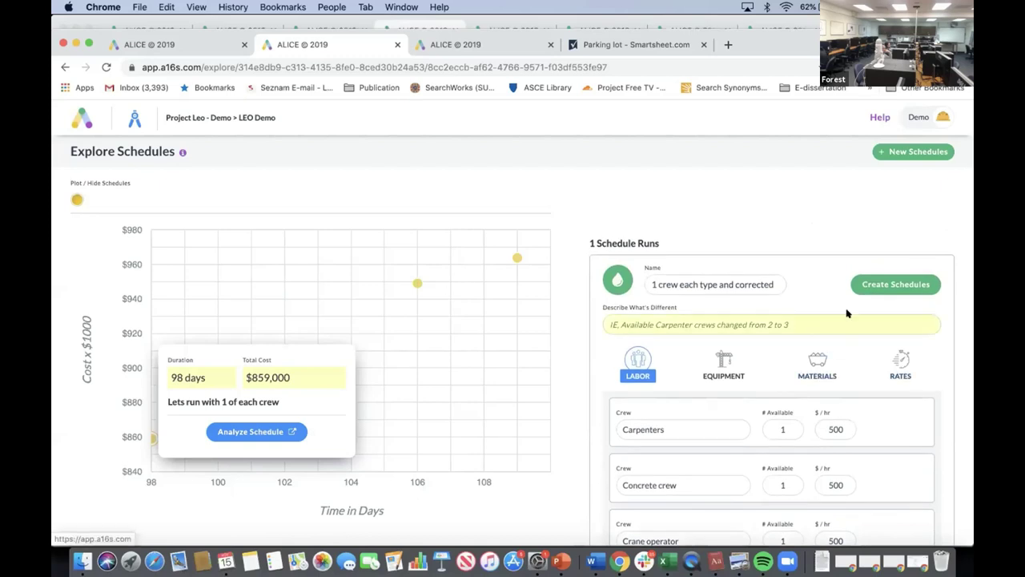
click(874, 286)
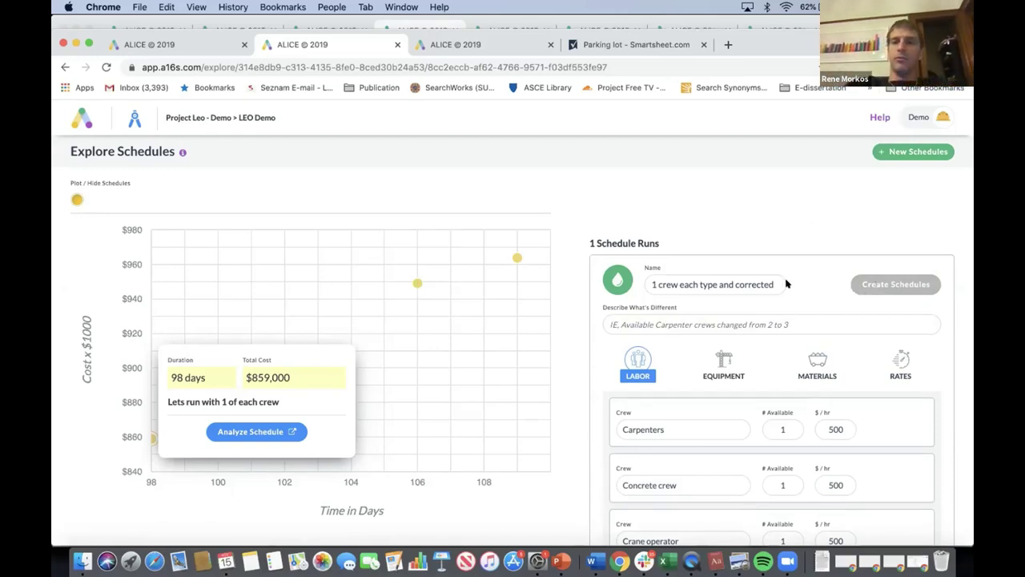
- Return to the plan, select the E Found Wall group, and cancel the meeting-exit and system update prompts
click(191, 49)
click(458, 260)
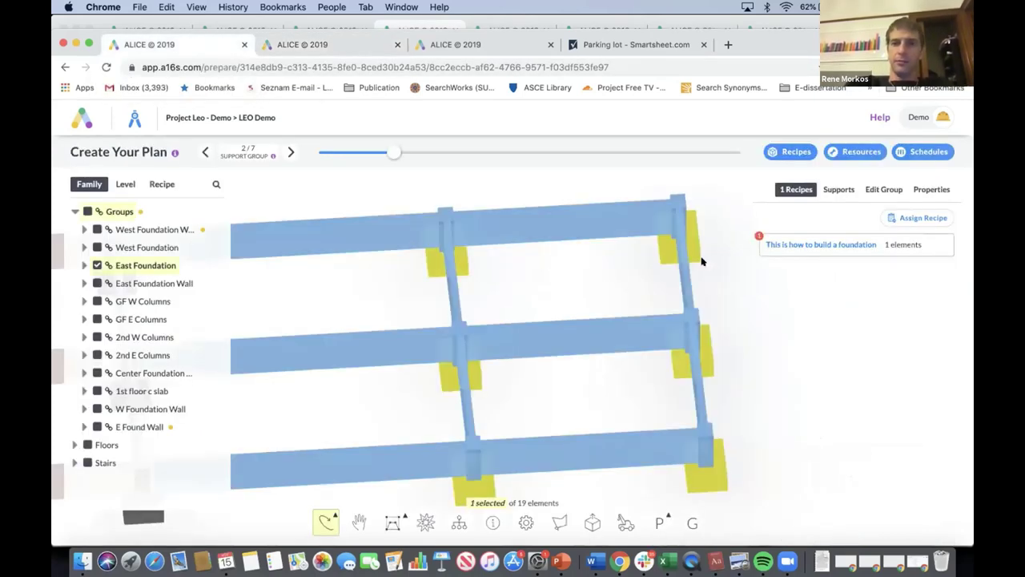
click(642, 219)
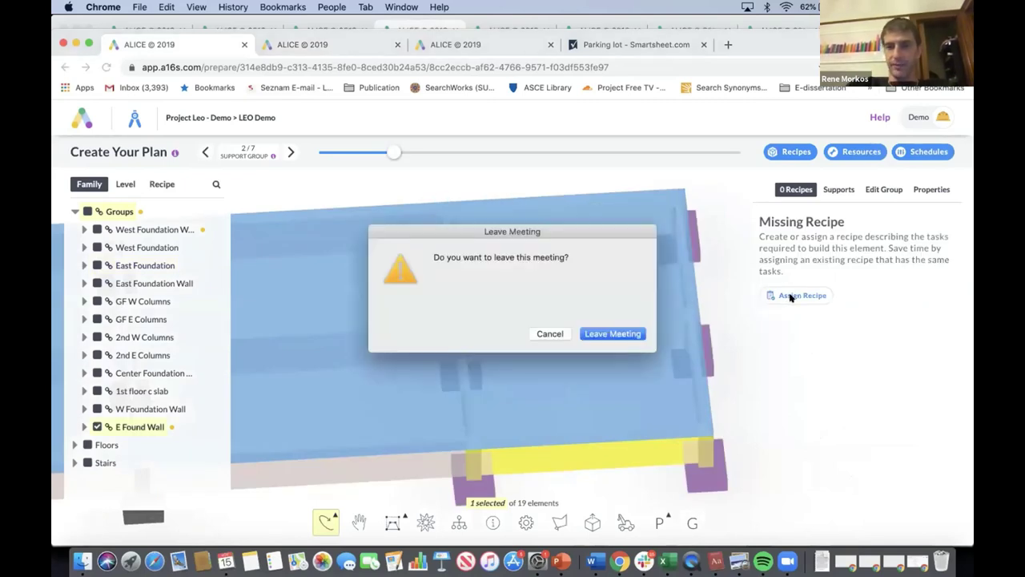
click(549, 333)
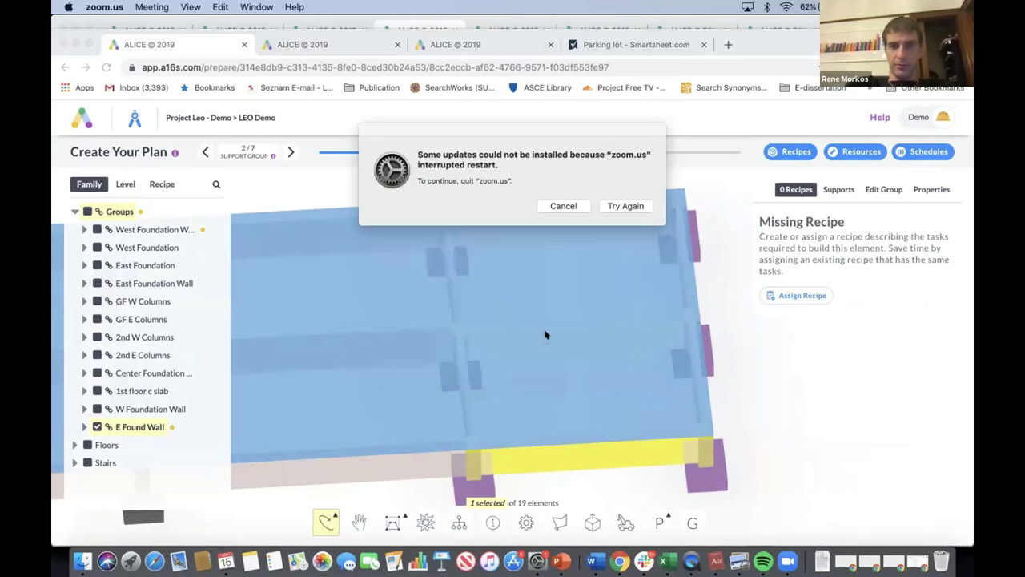
click(562, 206)
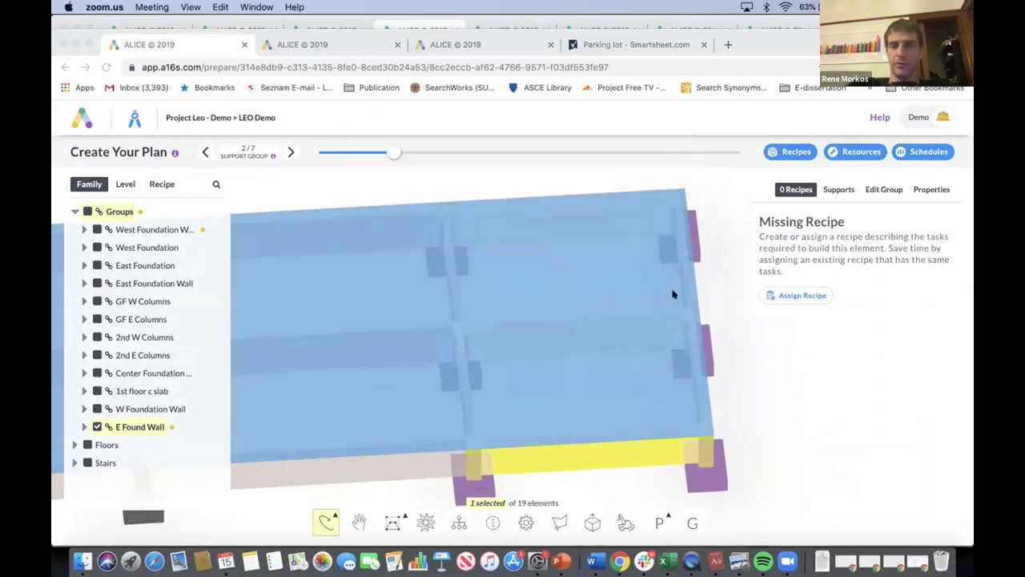
- Check the progress of the 1 crew each type and corrected run and return to the plan
click(792, 296)
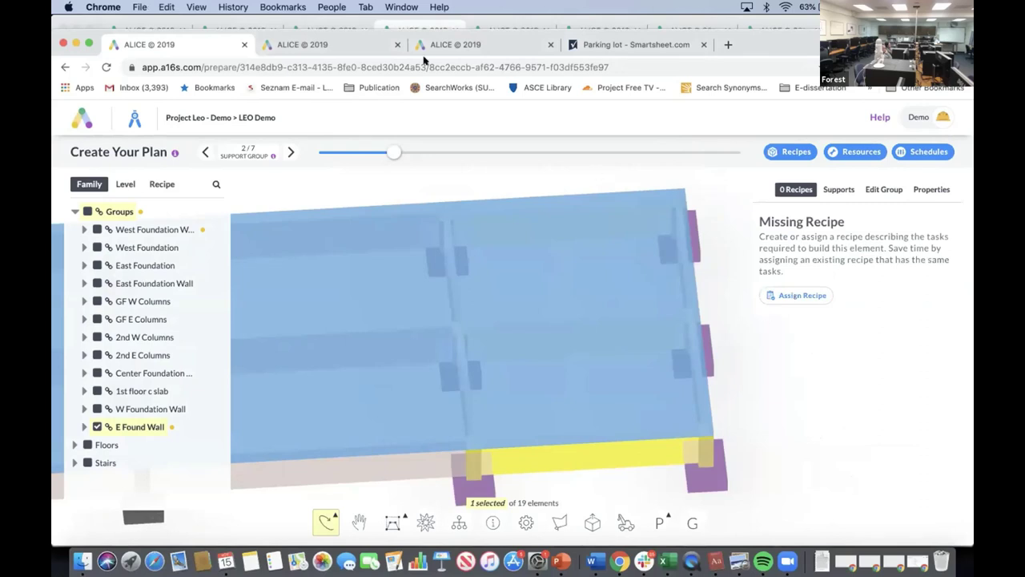
click(352, 47)
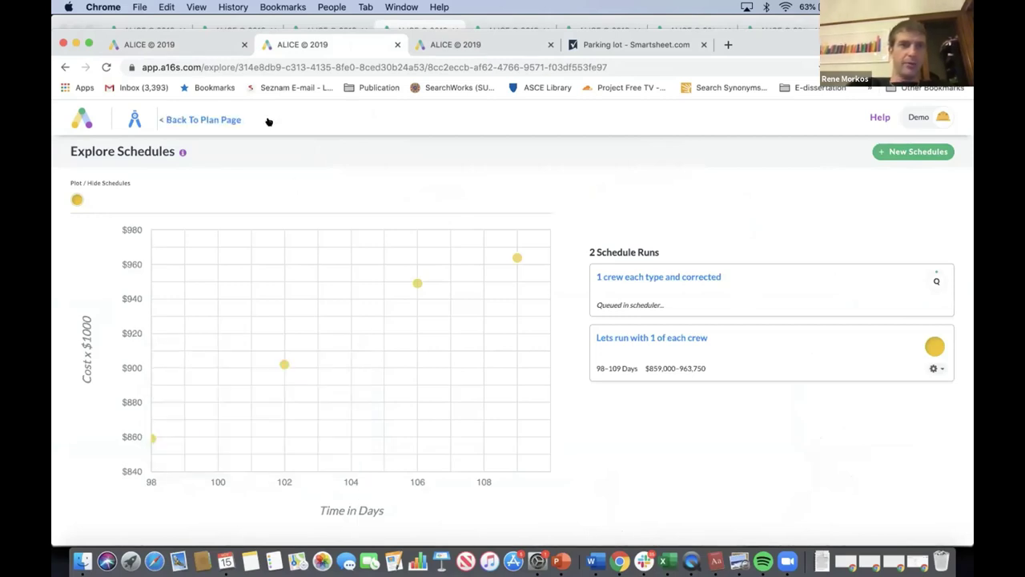
click(198, 41)
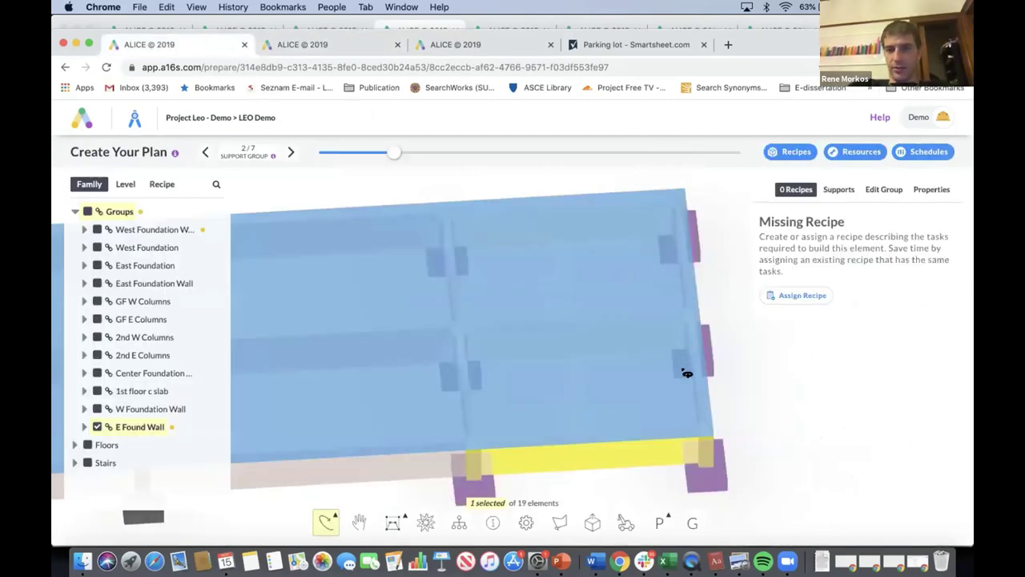
- Assign the recipe "This is how to build a foundation wall" to the E Found Wall group
click(786, 297)
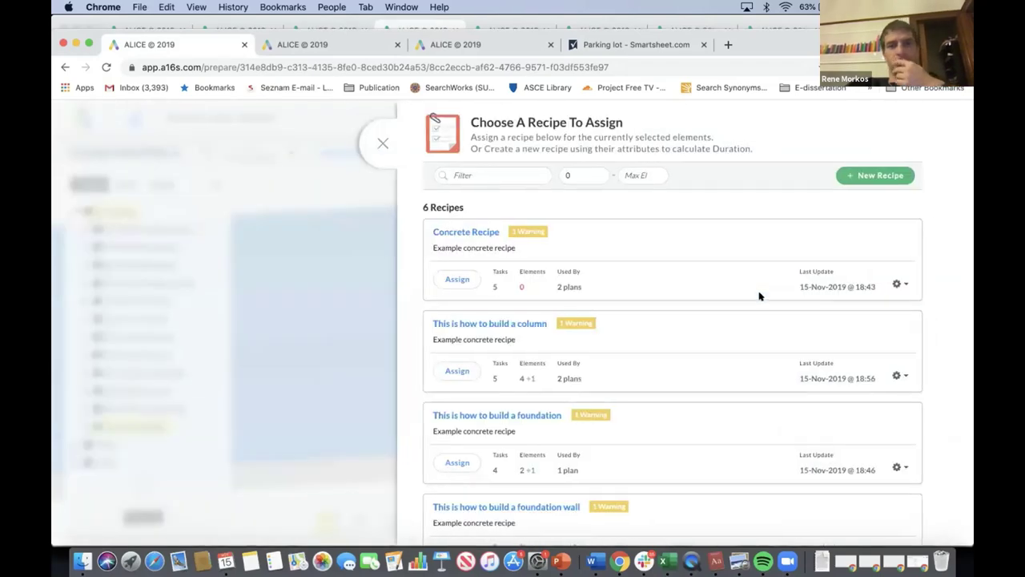
scroll(597, 406, down, 1)
scroll(597, 406, down, 5)
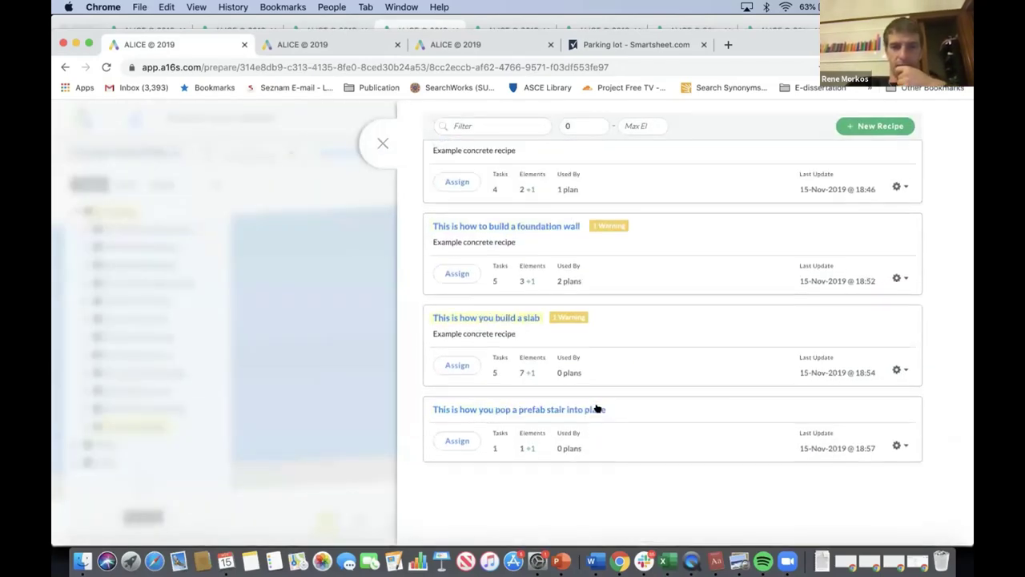
scroll(597, 407, up, 1)
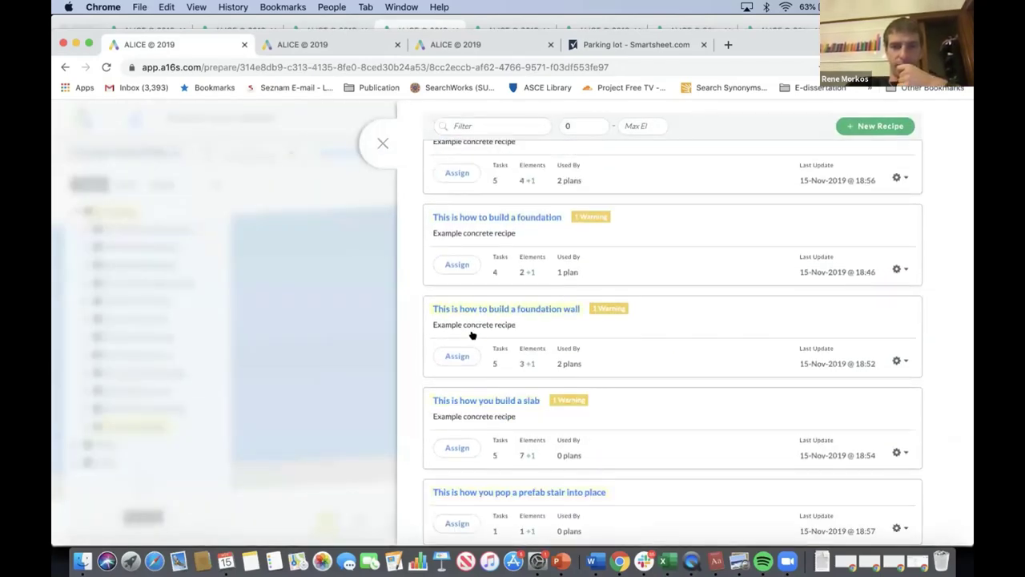
click(459, 355)
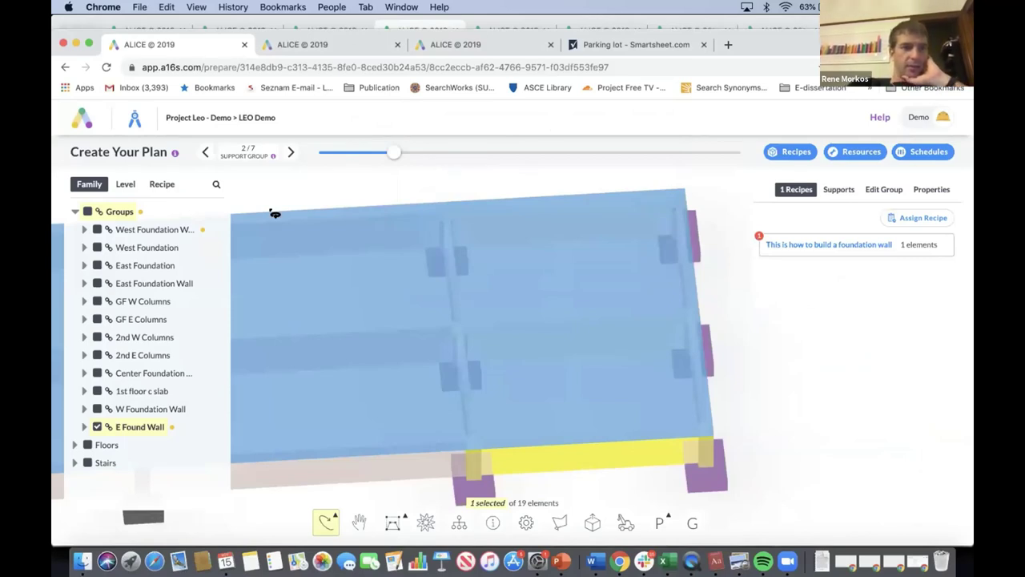
- Reload the plan, view the complete model from another angle, and check the schedule runs on the Explore Schedules page
click(176, 227)
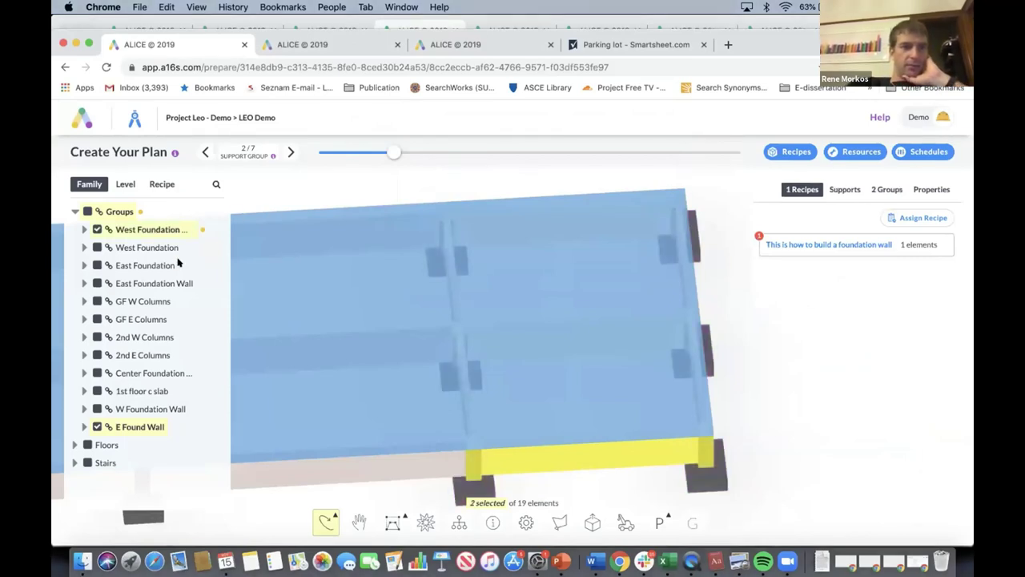
click(105, 68)
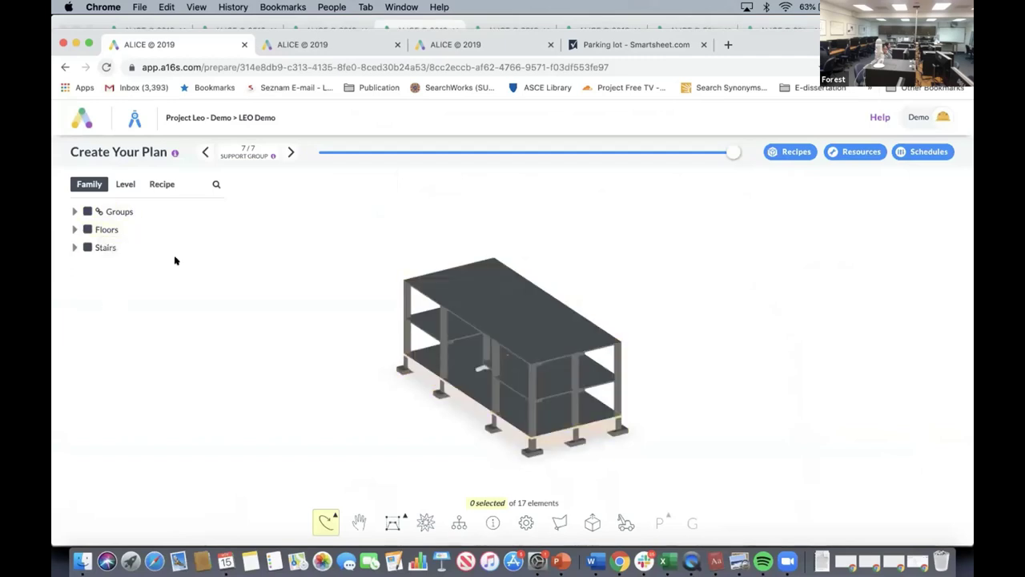
drag(283, 265, 355, 264)
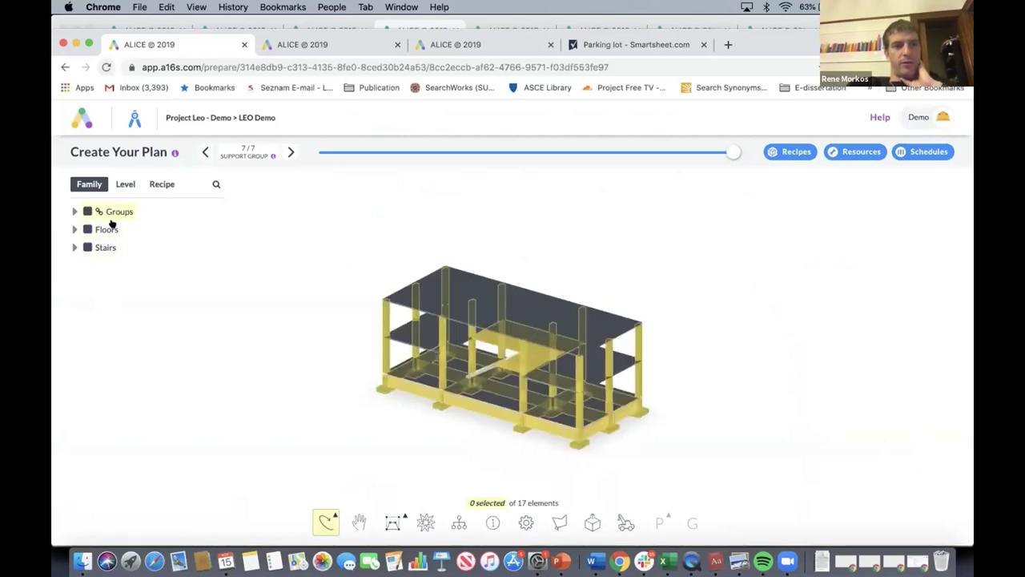
click(333, 46)
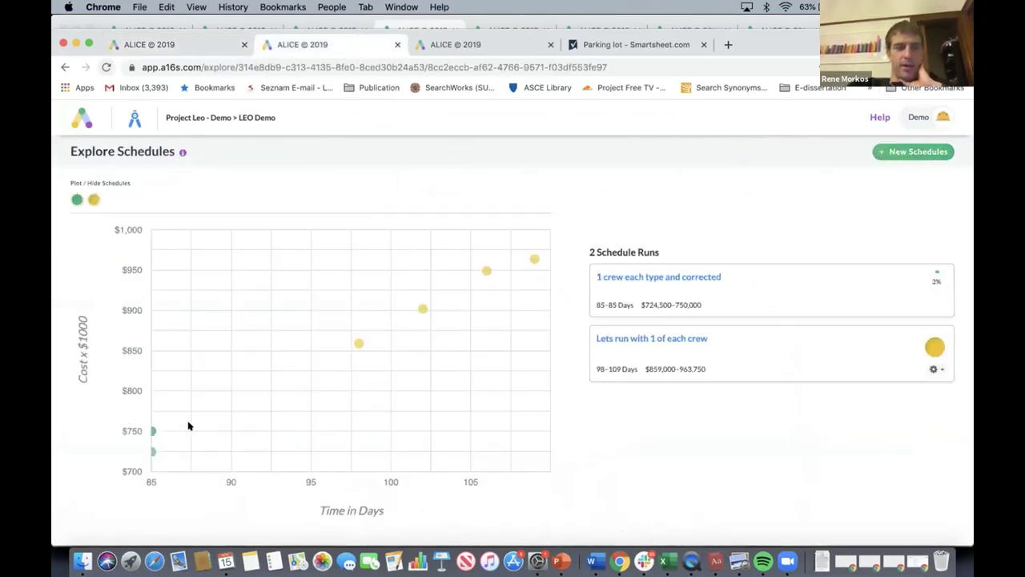
- Open the $724,500 schedule of the 1 crew each type and corrected run for analysis and advance the playback by one day
click(153, 451)
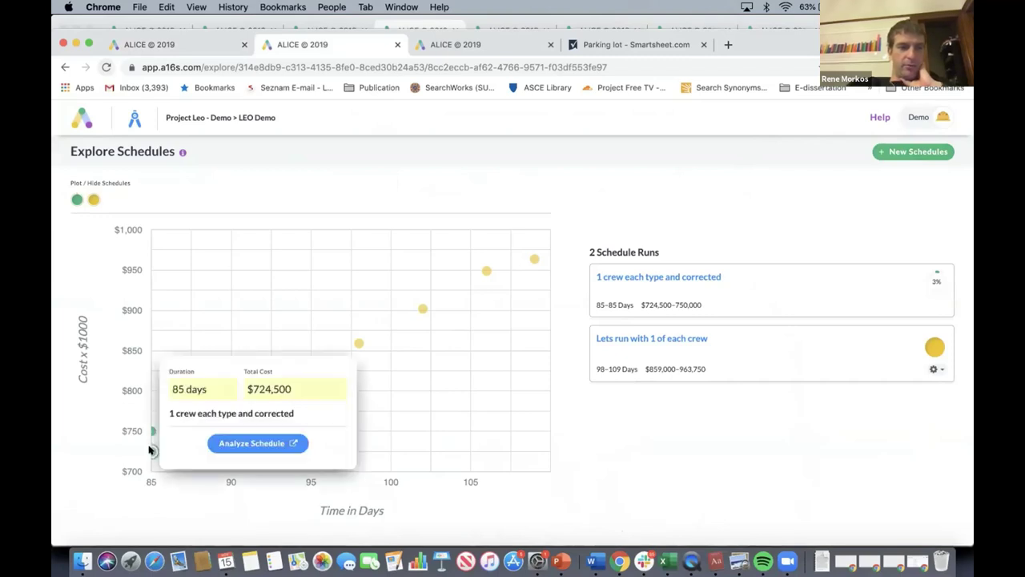
click(223, 444)
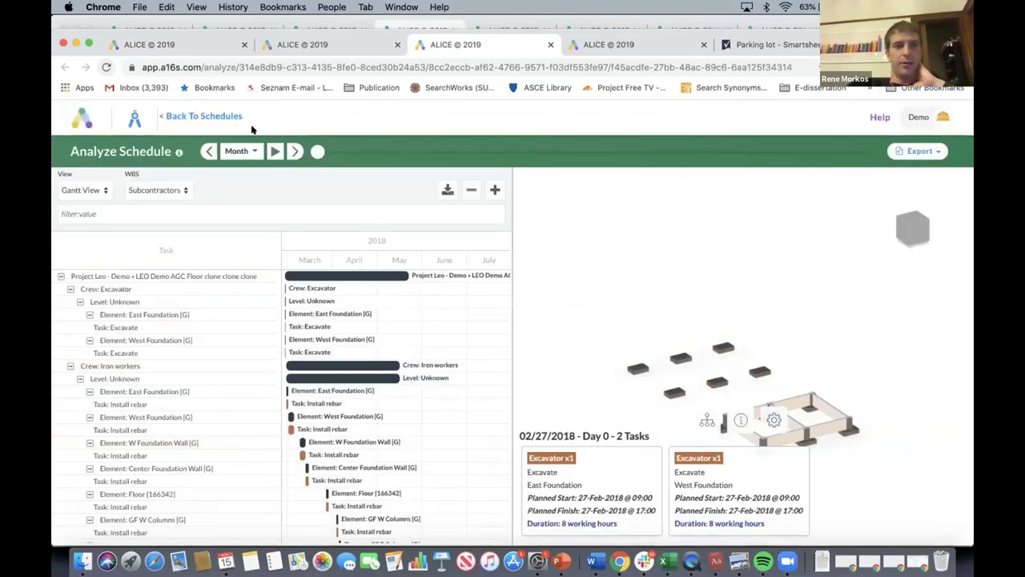
click(240, 150)
click(243, 128)
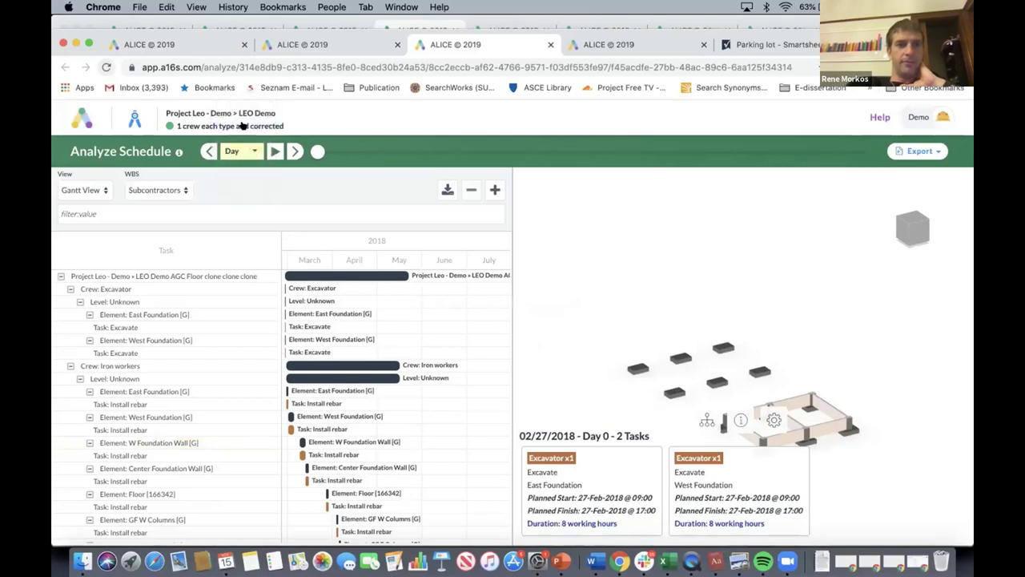
click(293, 151)
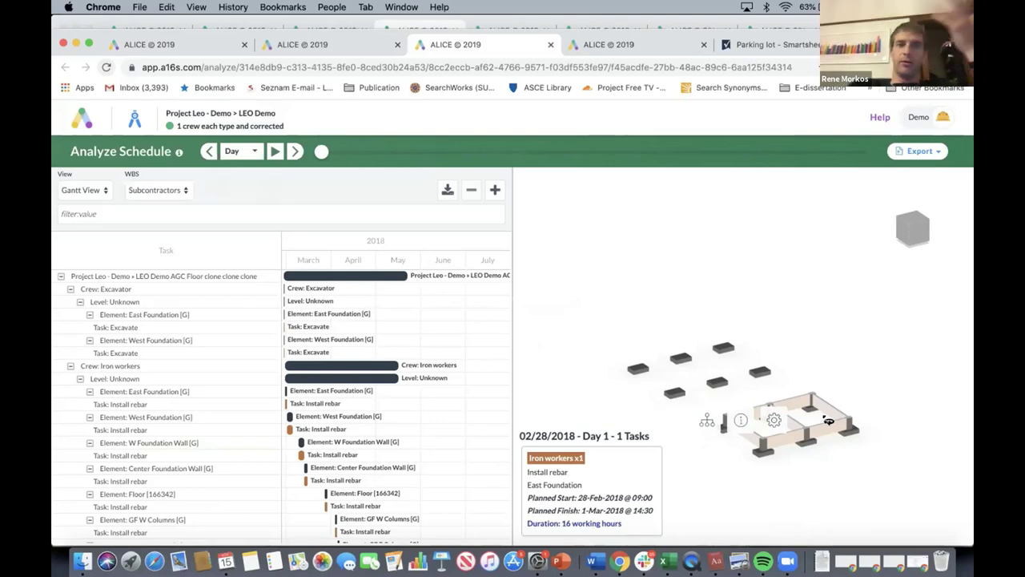
- Return to the Explore Schedules page and start a new schedule run named "1 crew and assigned the recipe this time!"
click(285, 49)
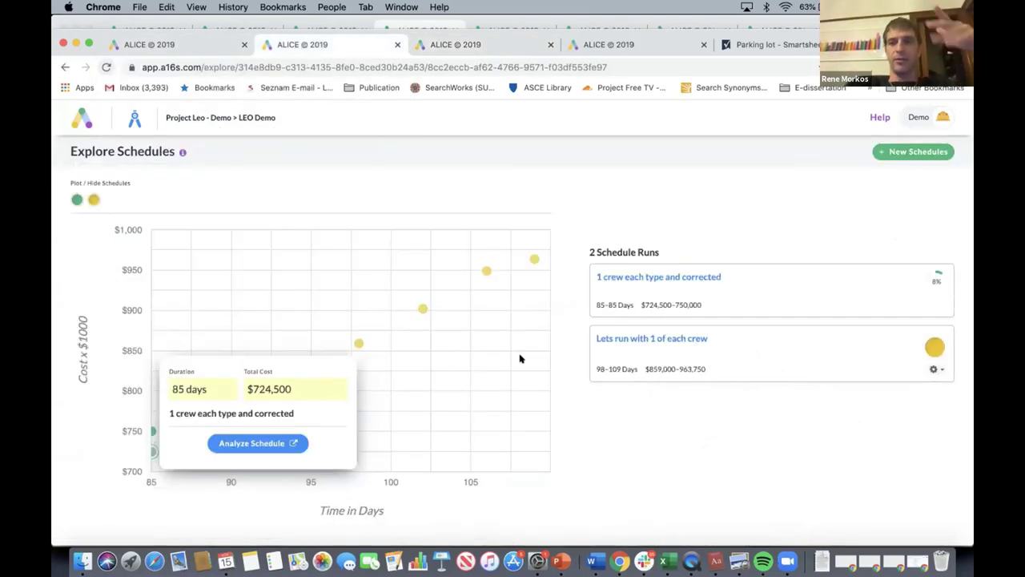
click(893, 151)
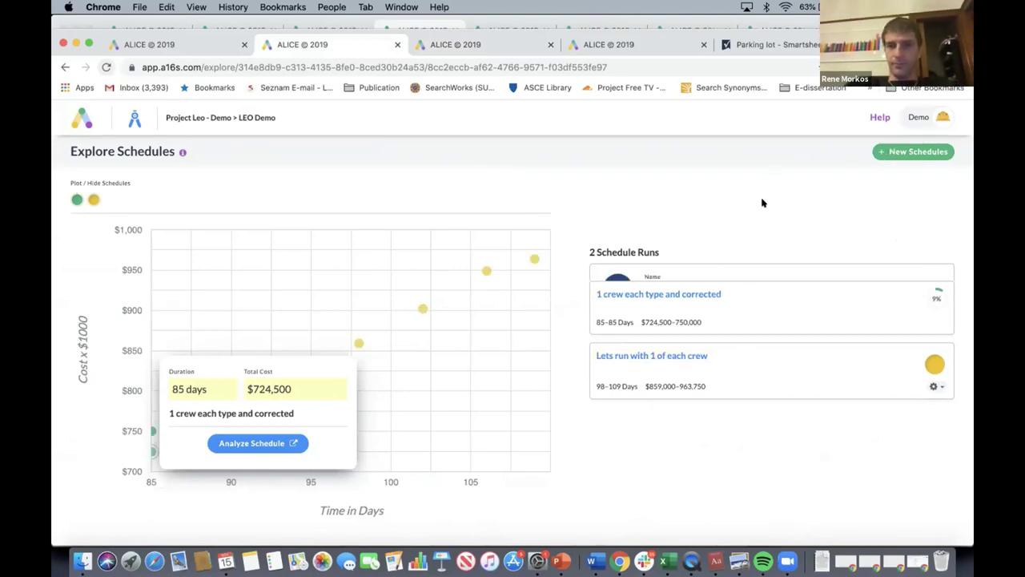
click(682, 277)
text(1 cre)
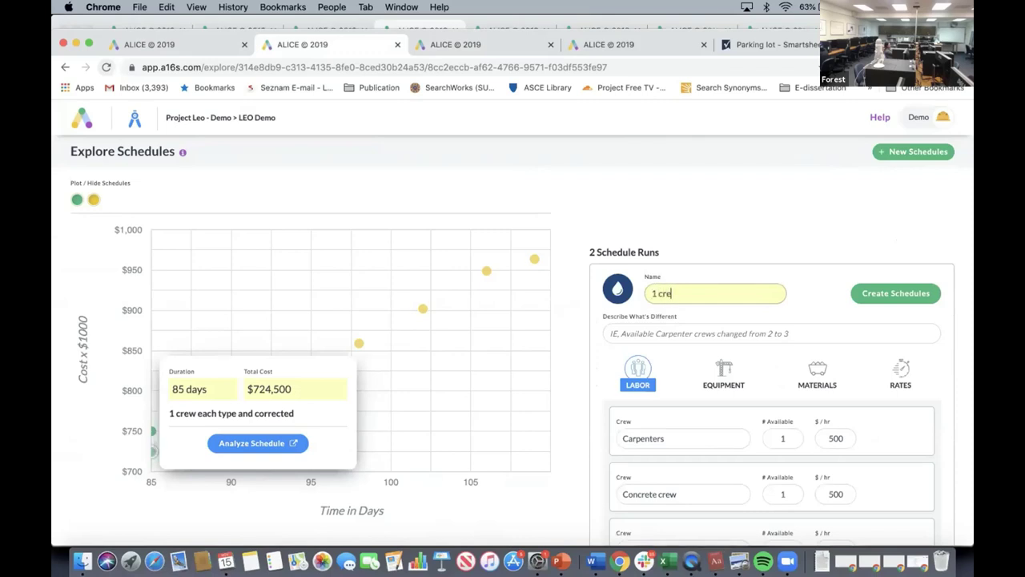
text(w and)
text( no on)
text(gned th)
text(e recipe this time!)
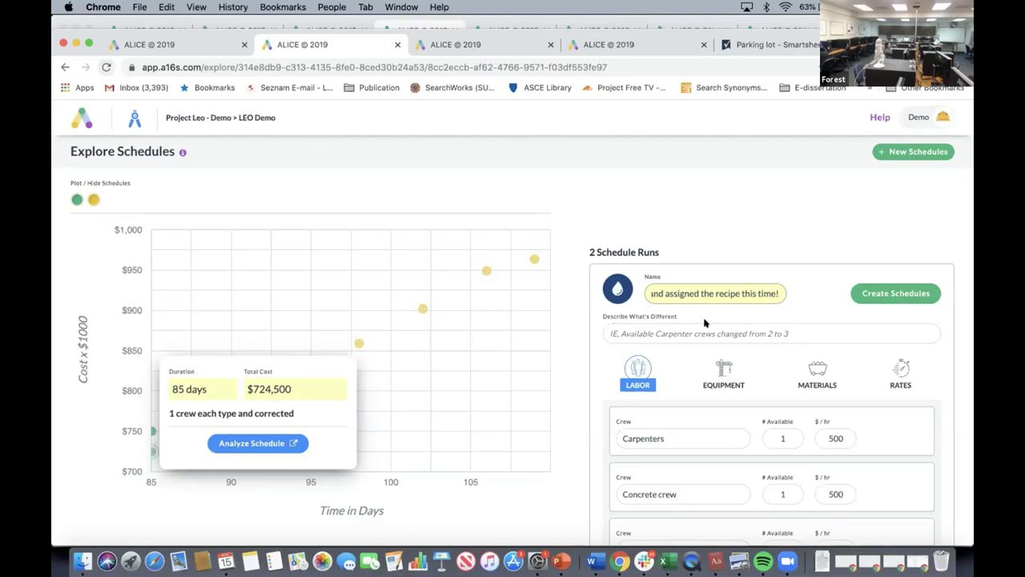
- Set the number of available crews to 1 for Test, Test labot and test column crew
scroll(886, 437, down, 10)
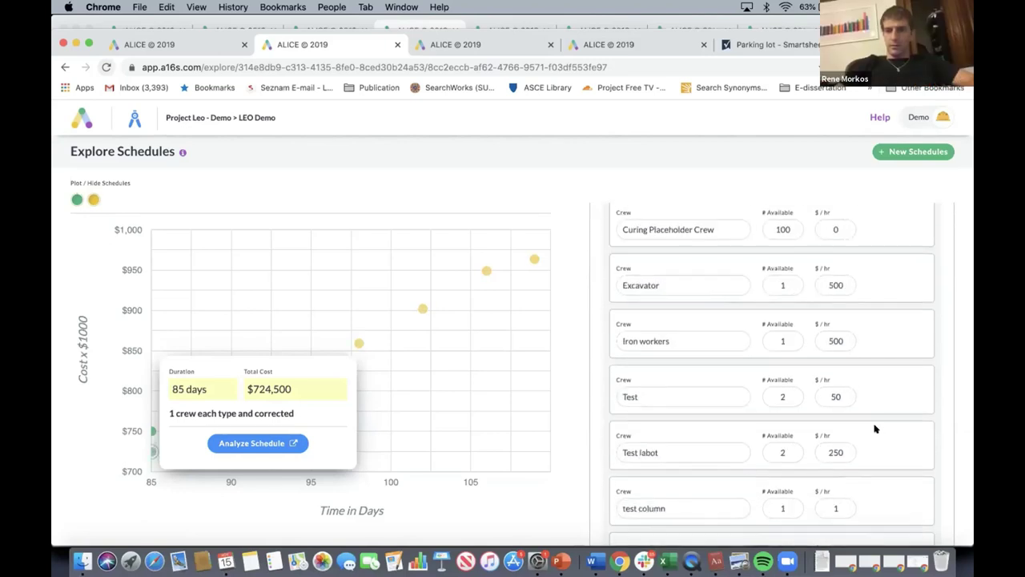
double_click(785, 390)
text(1)
key(Return)
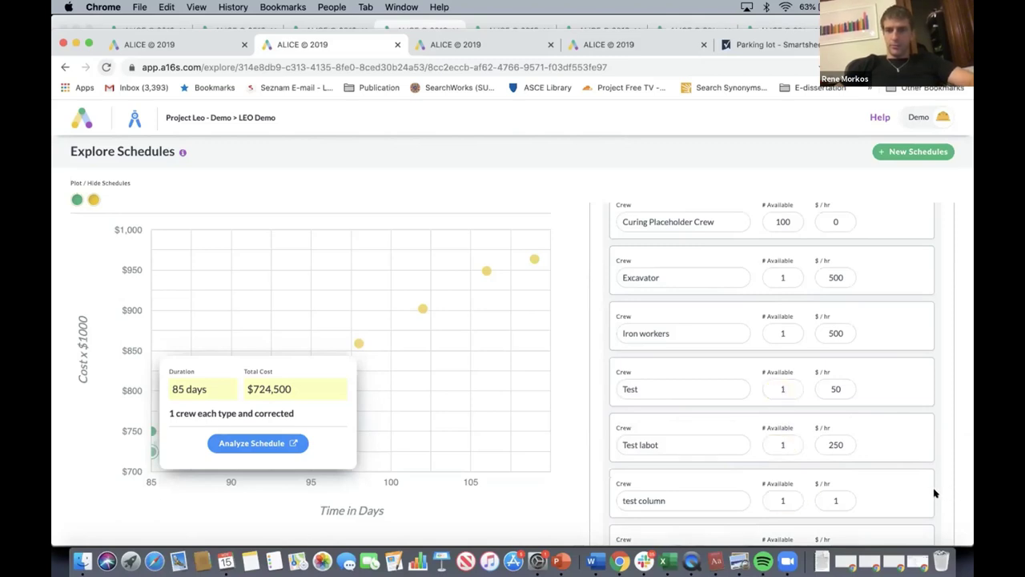
scroll(934, 493, down, 5)
click(781, 423)
key(Return)
scroll(947, 420, up, 5)
scroll(947, 419, up, 3)
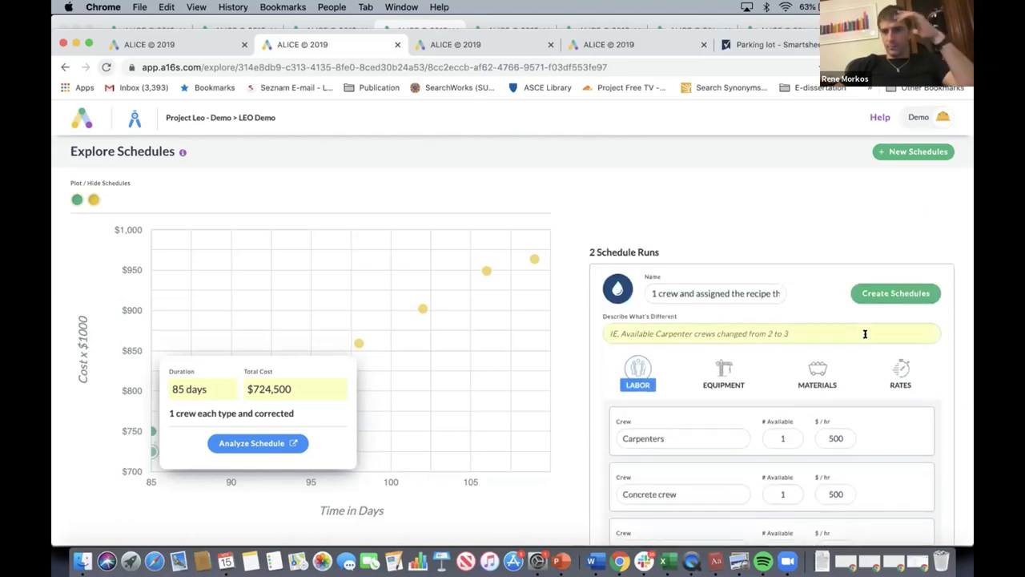
- Create the schedules for the new run, look through its crew list, and dismiss the schedule details on the chart
click(879, 291)
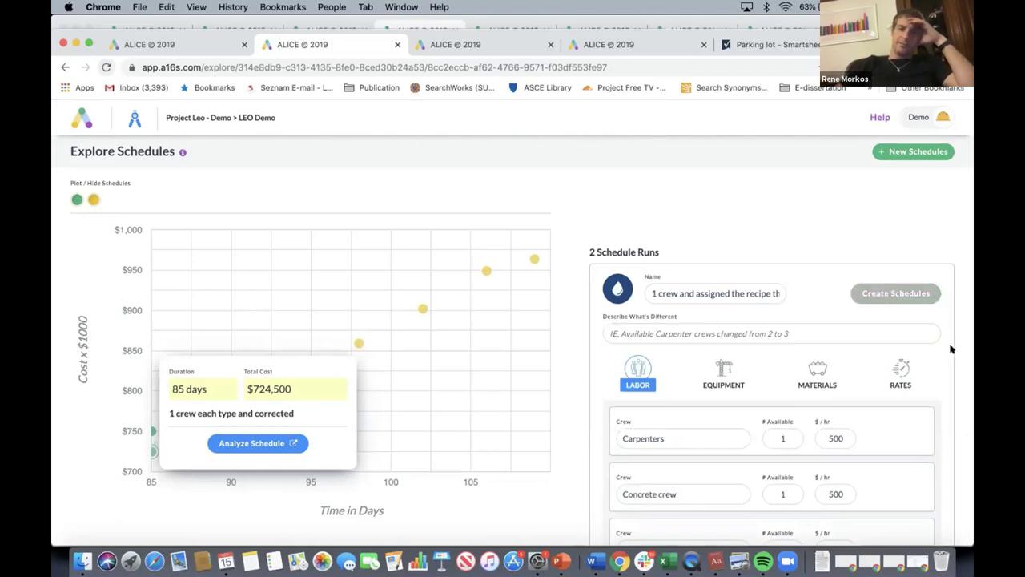
scroll(951, 349, down, 10)
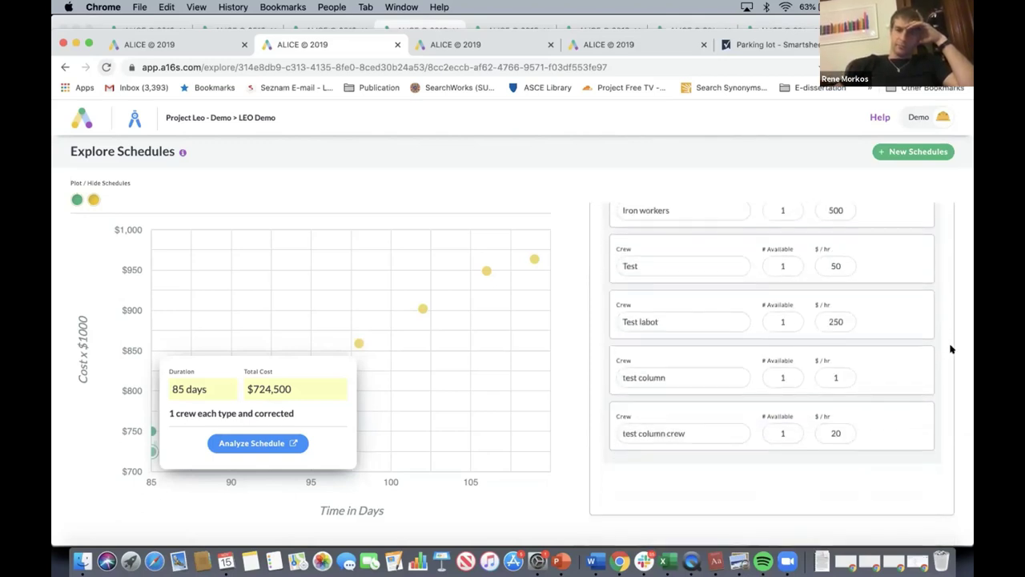
scroll(951, 349, down, 1)
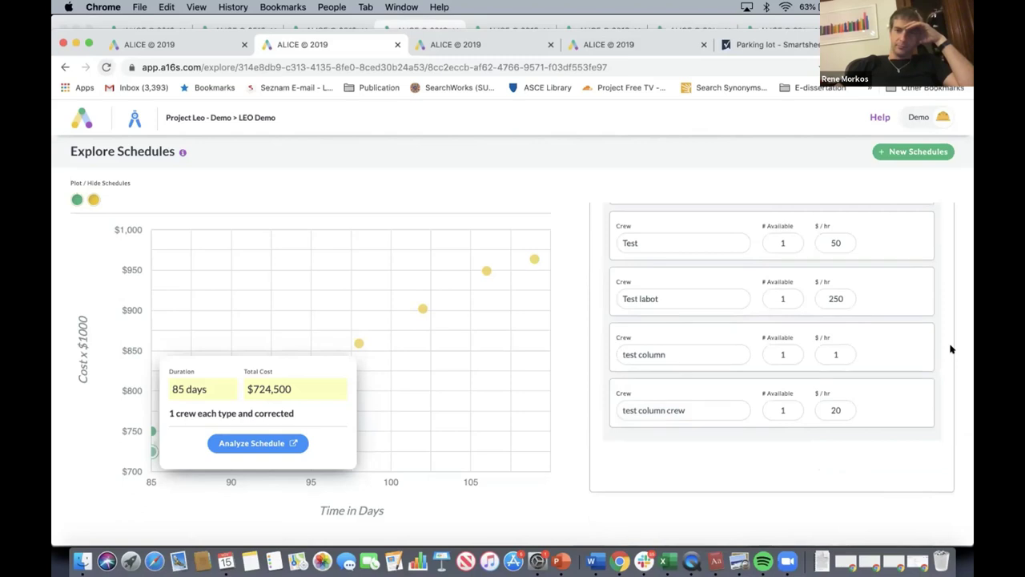
scroll(951, 349, up, 10)
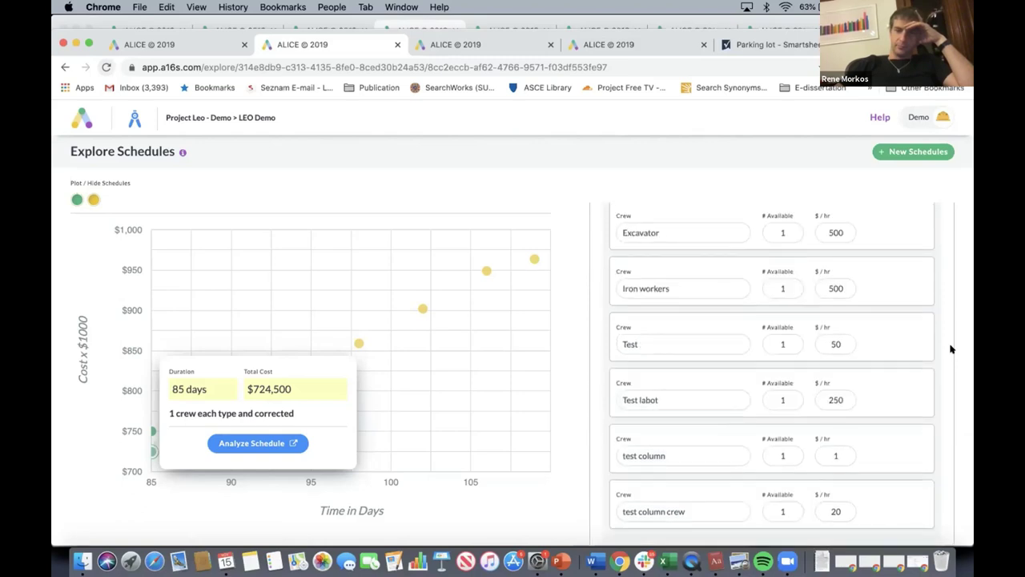
scroll(952, 349, up, 4)
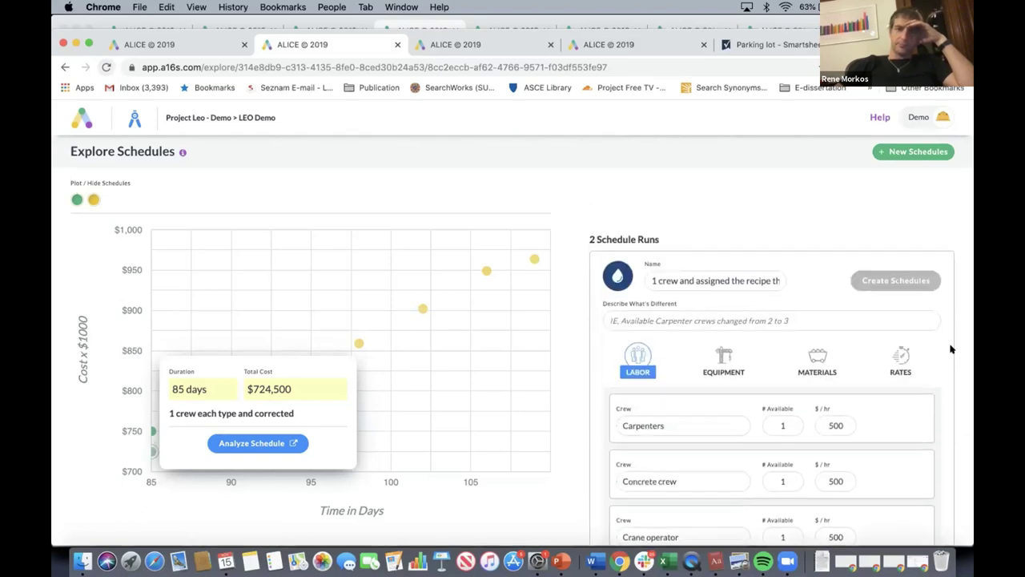
click(496, 330)
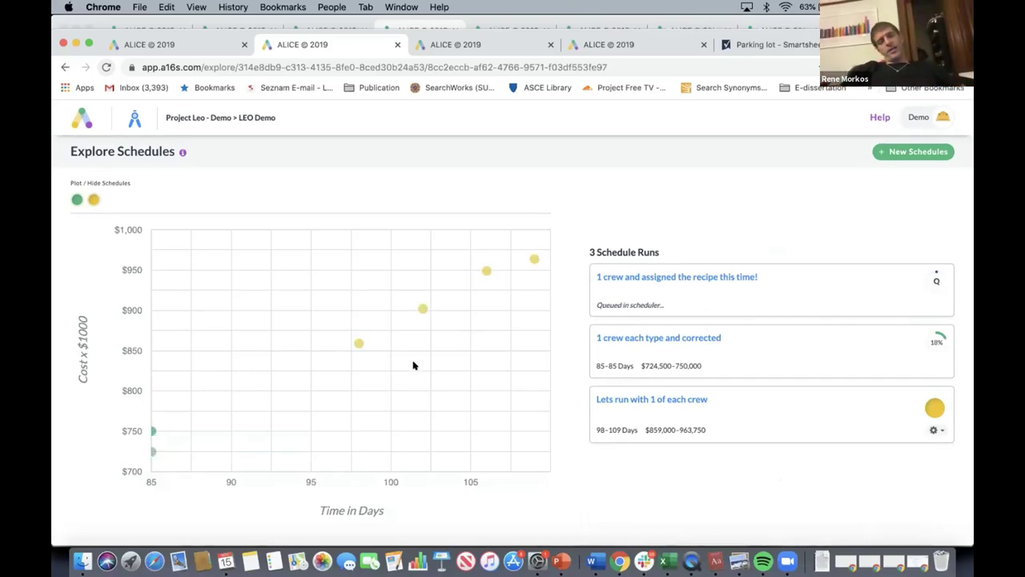
- Recheck the $724,500 schedule in its open analysis view and return to the Explore Schedules page
click(151, 451)
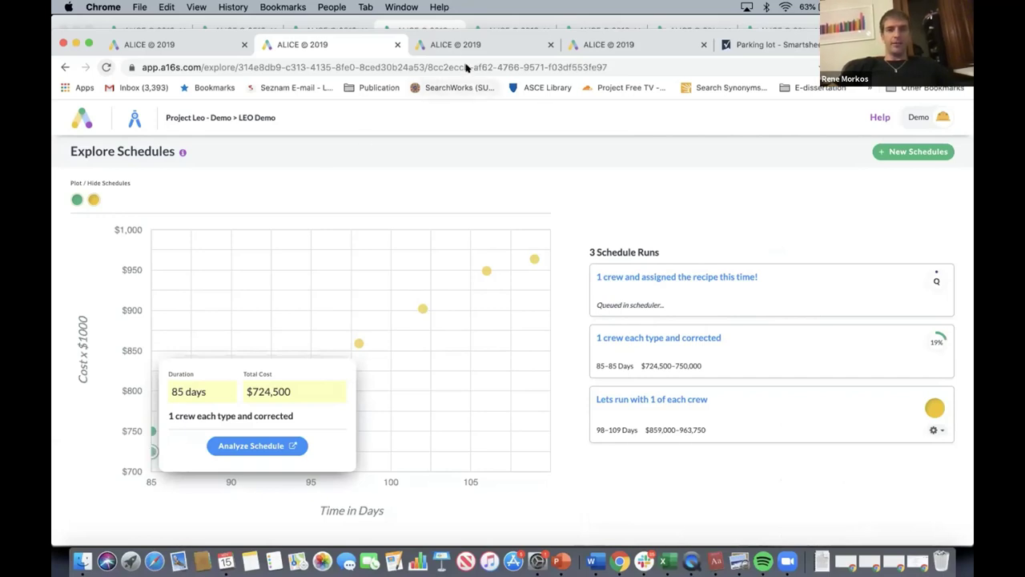
click(481, 45)
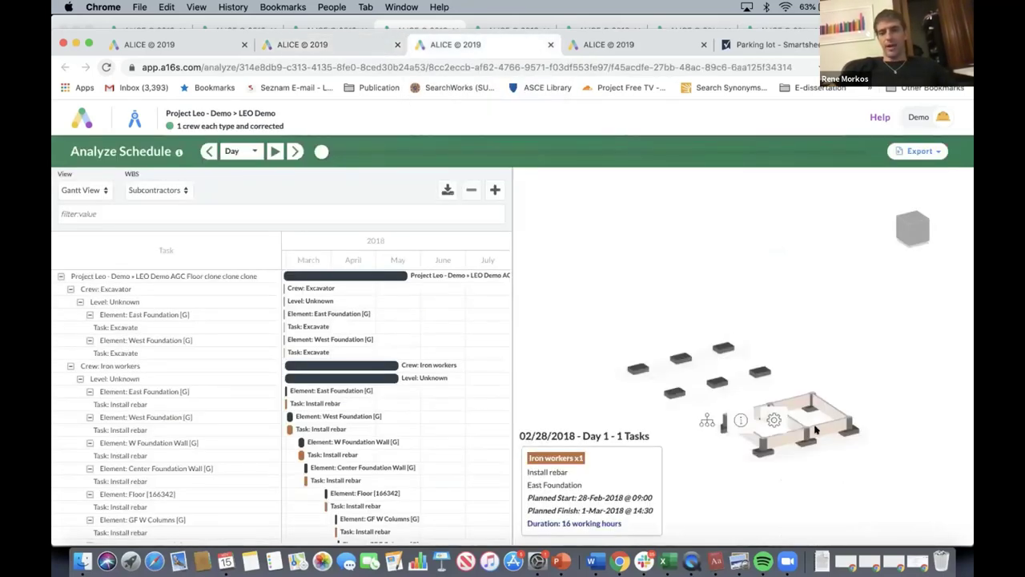
click(330, 46)
click(401, 376)
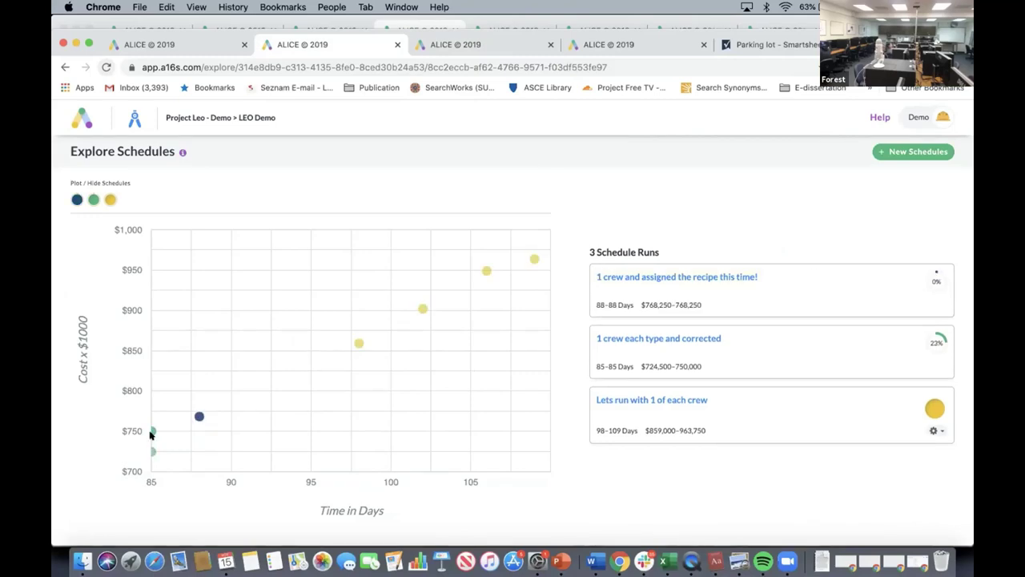
- Analyze the 88-day schedule of the "1 crew and assigned the recipe this time!" run and return to the Explore Schedules page
click(199, 417)
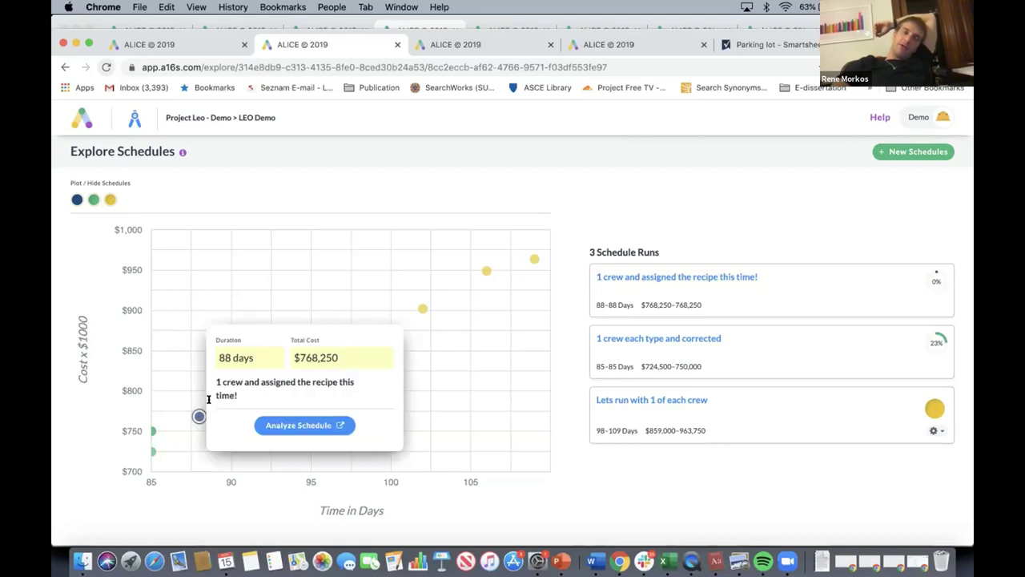
click(171, 428)
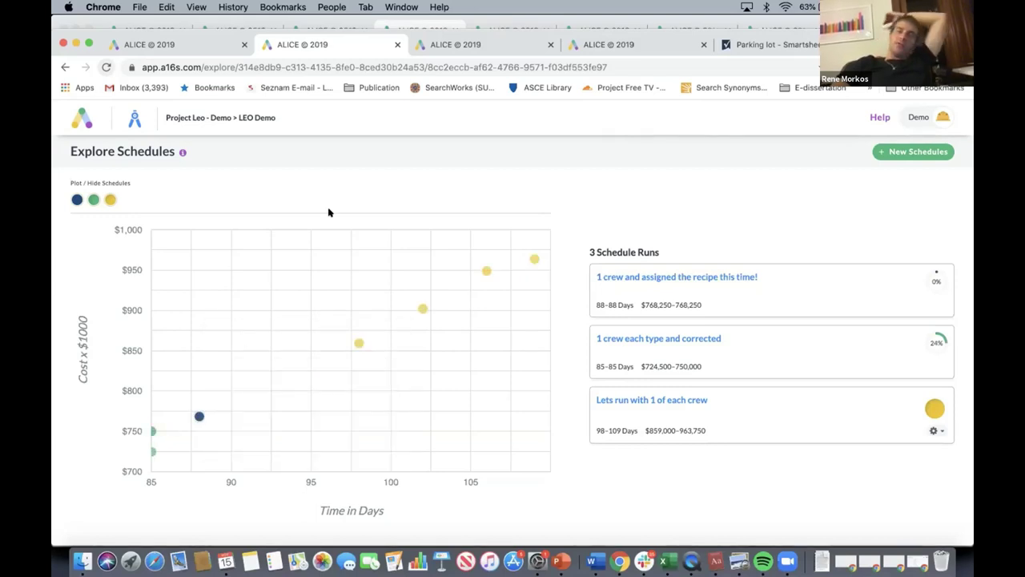
click(199, 417)
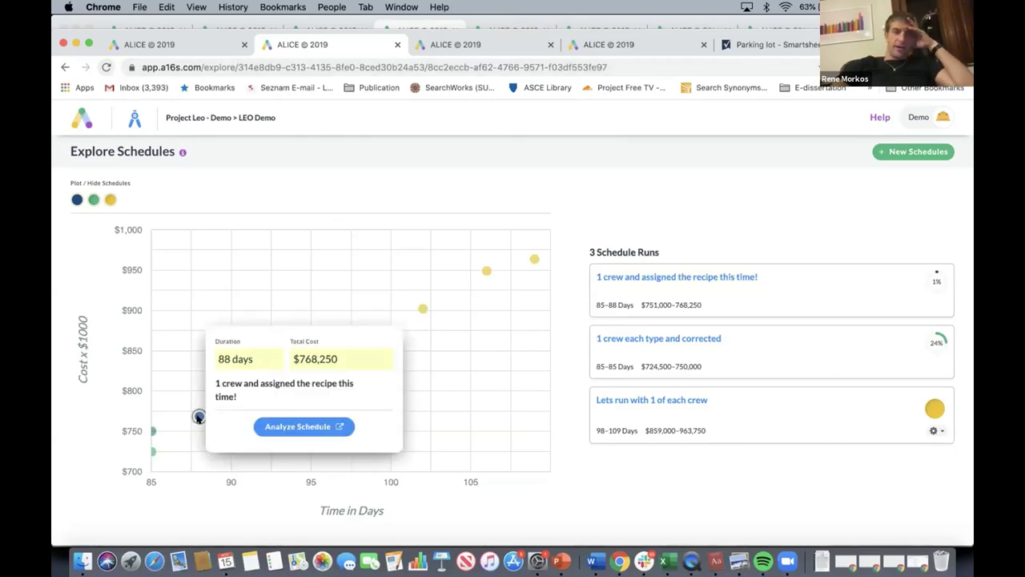
click(260, 427)
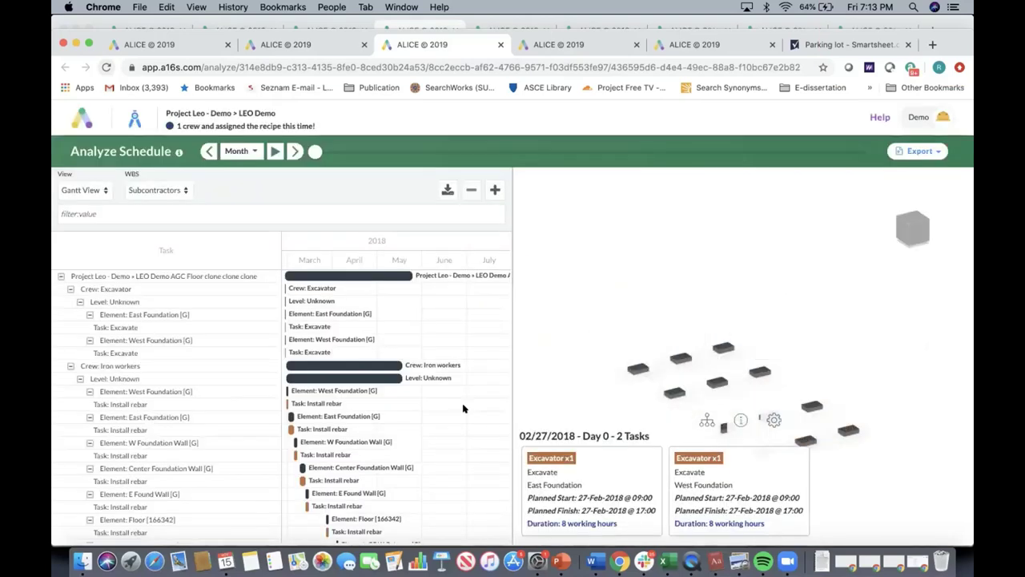
click(304, 50)
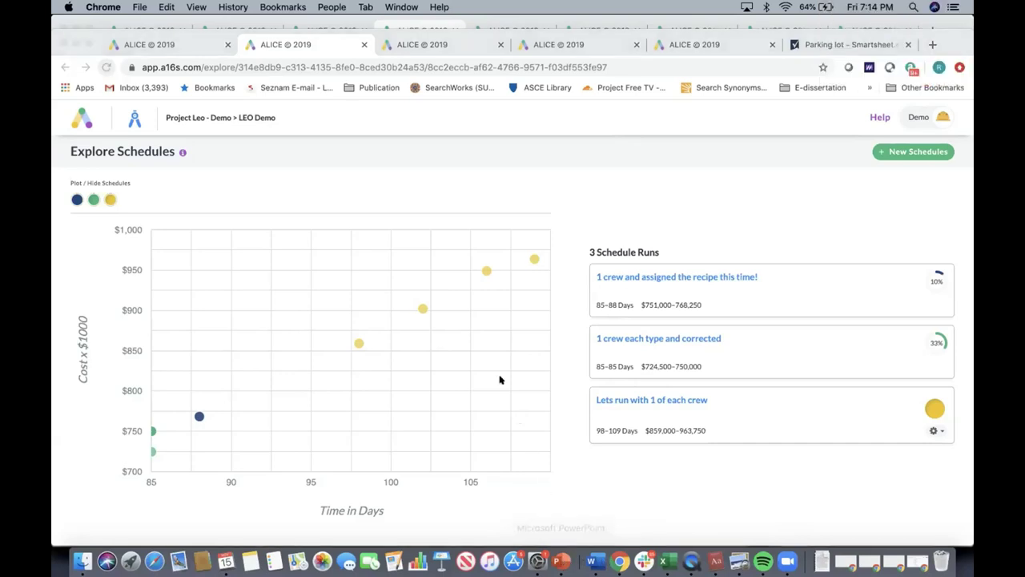
- Switch to PowerPoint, create a new blank presentation, and delete the title and subtitle placeholders from its slide
click(561, 560)
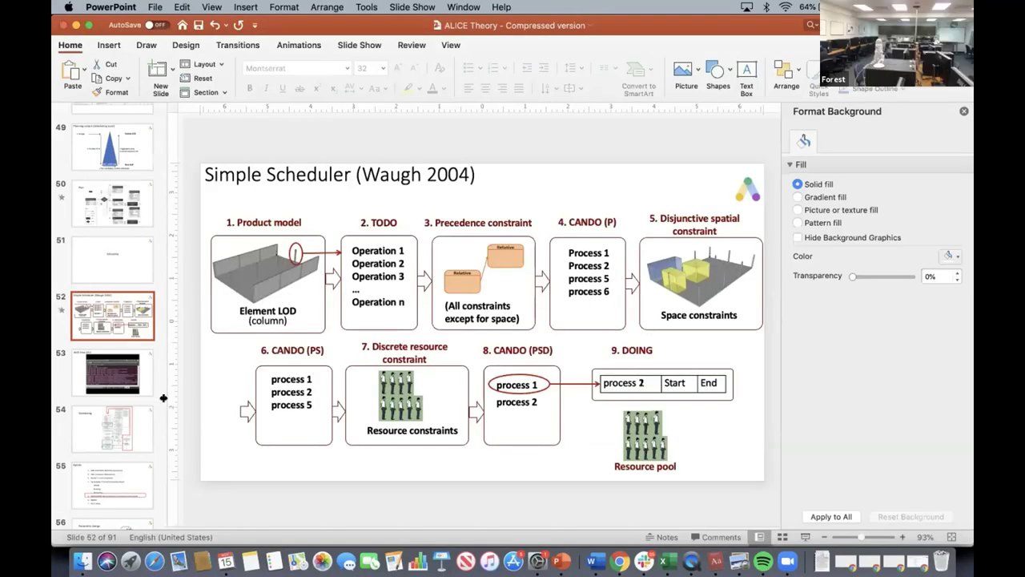
key(ctrl+F2)
key(super+n)
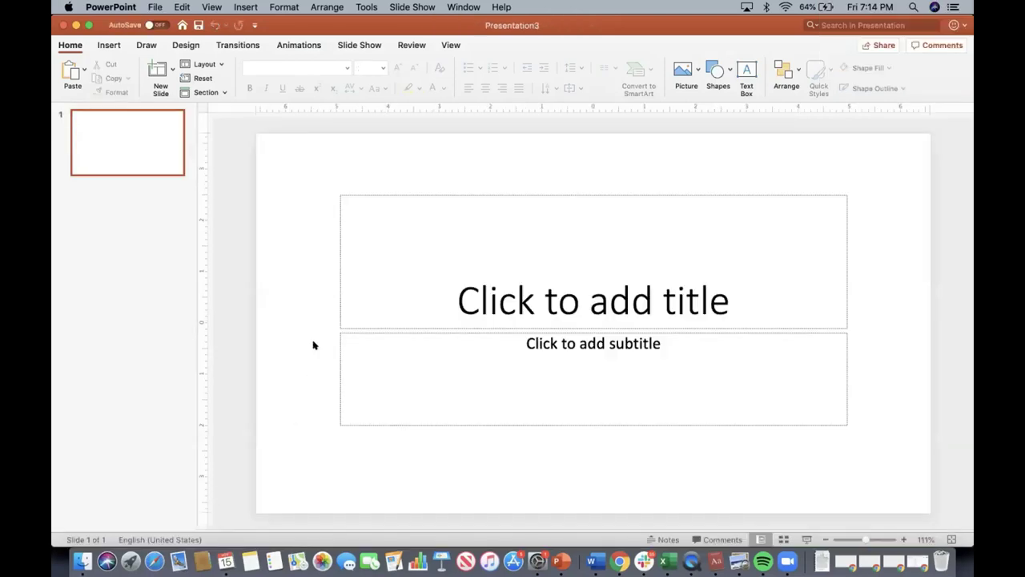
key(super+a)
key(BackSpace)
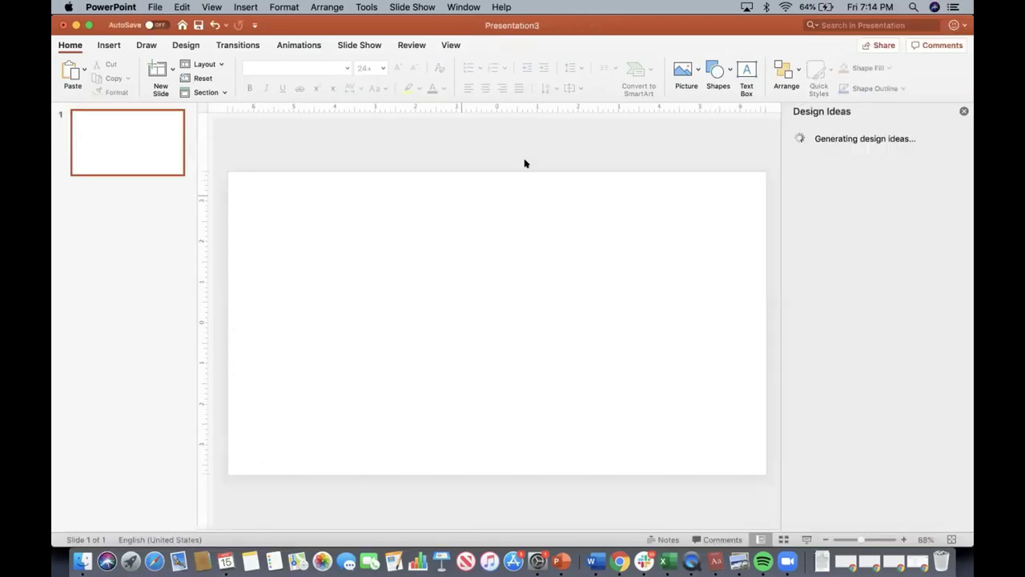
- Draw a small rectangle in the upper-left area of the blank slide
click(723, 69)
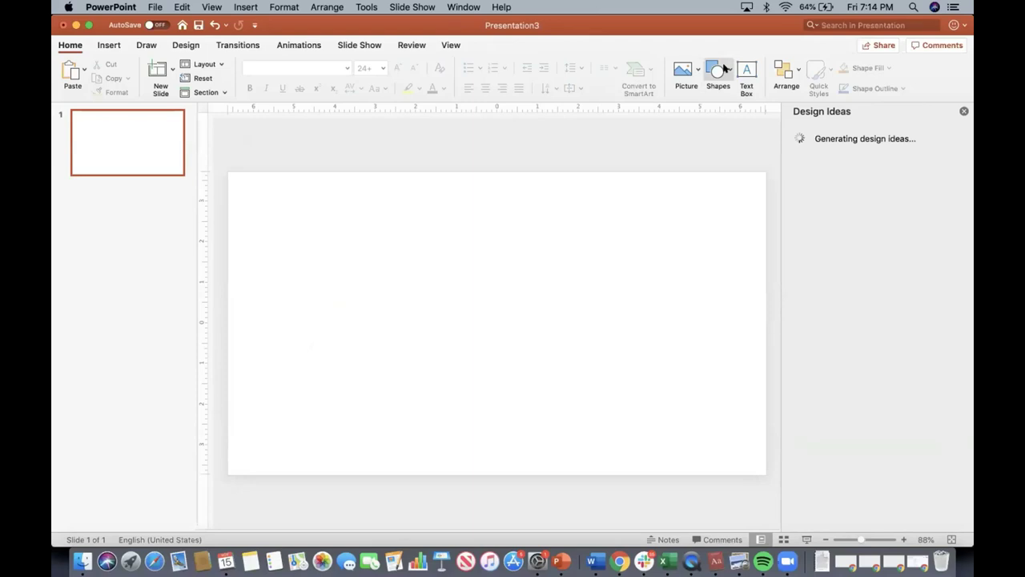
click(723, 69)
click(723, 69)
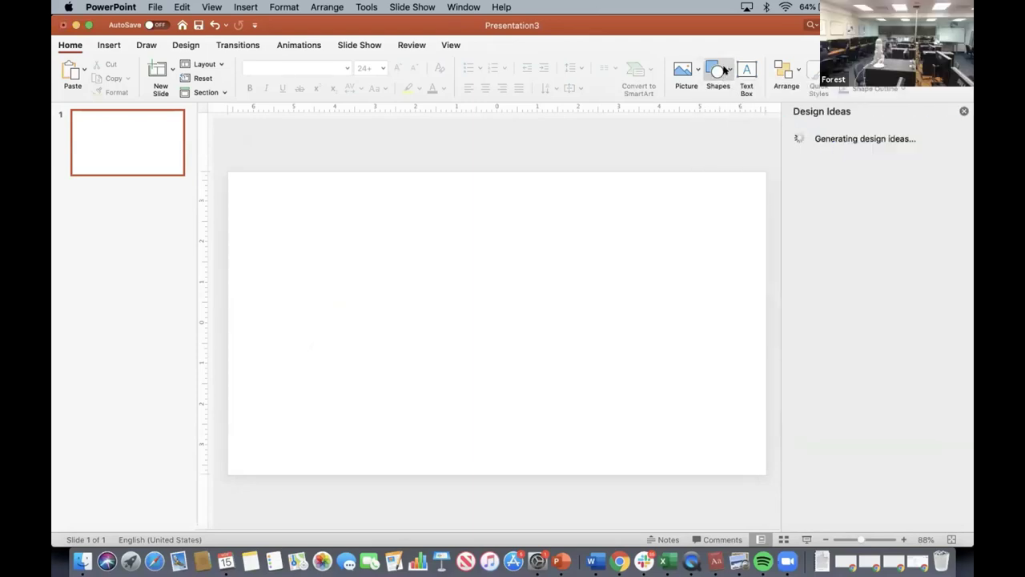
click(725, 71)
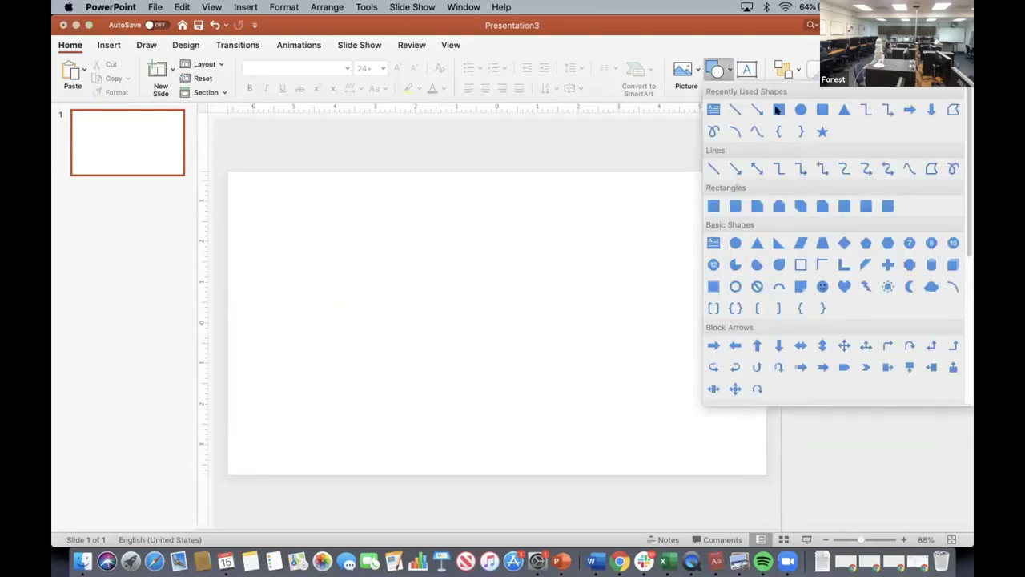
click(778, 109)
drag(330, 217, 372, 250)
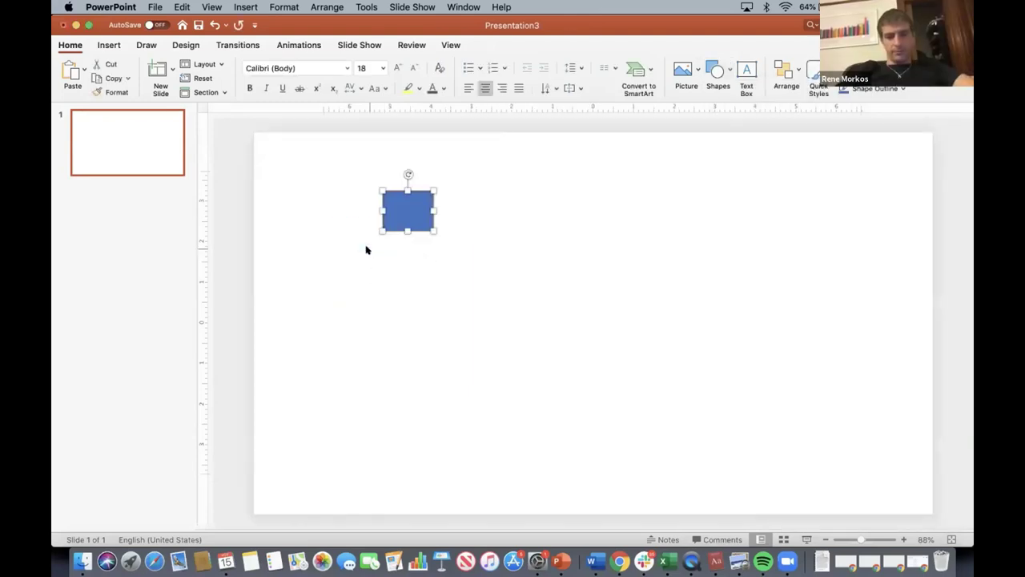
- Duplicate the rectangle eight times to have nine in total
key(super+d)
key(super+d)
key(super+d)
key(super+d)
key(super+d)
key(super+d)
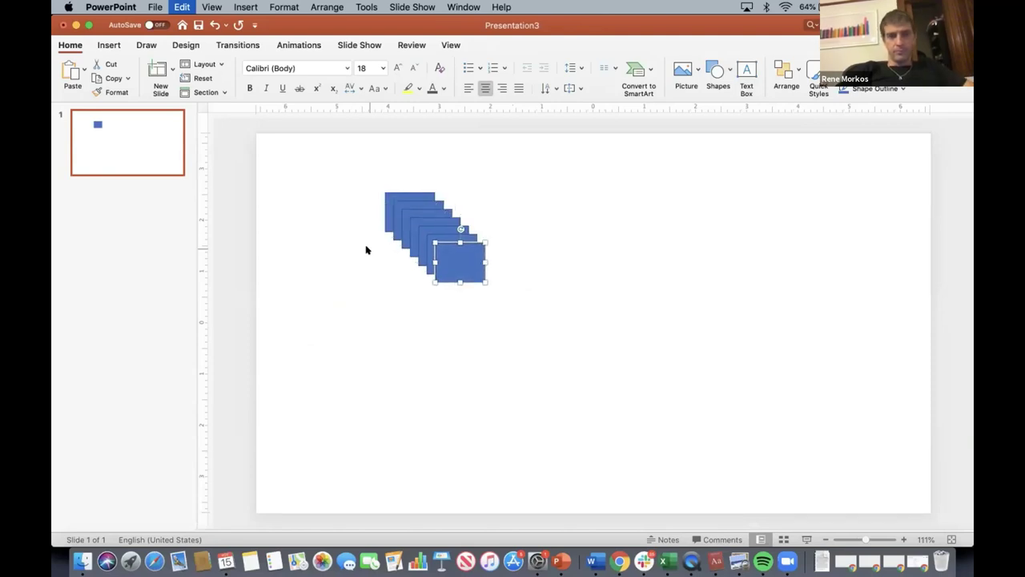
key(super+d)
key(super+d)
- Arrange the nine rectangles in a grid of three rows and three columns across the slide
drag(476, 274, 401, 432)
drag(457, 260, 549, 212)
drag(451, 251, 717, 317)
click(440, 234)
drag(572, 471, 552, 436)
drag(419, 242, 542, 314)
drag(411, 217, 414, 314)
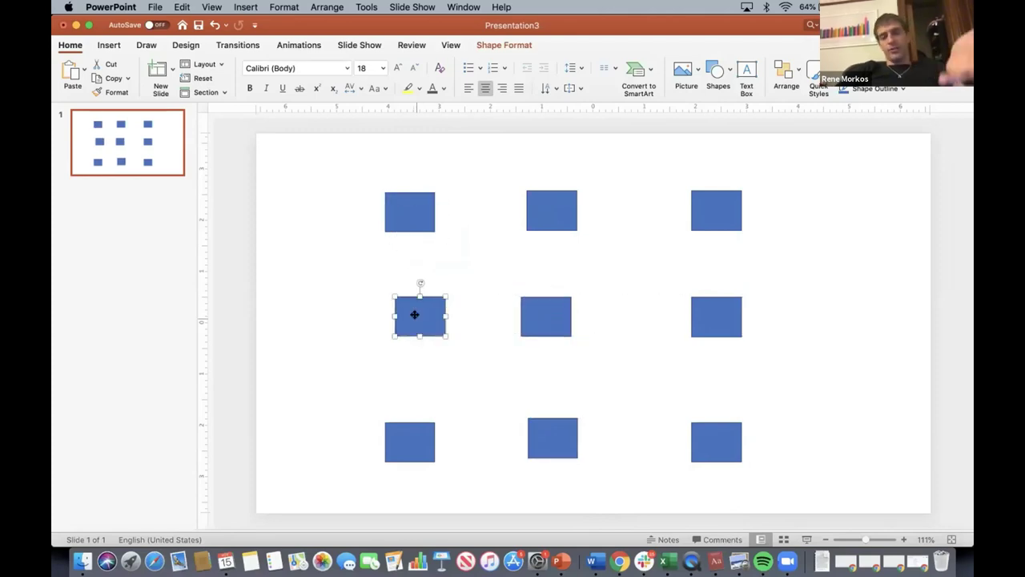
drag(549, 321, 553, 322)
drag(549, 431, 551, 438)
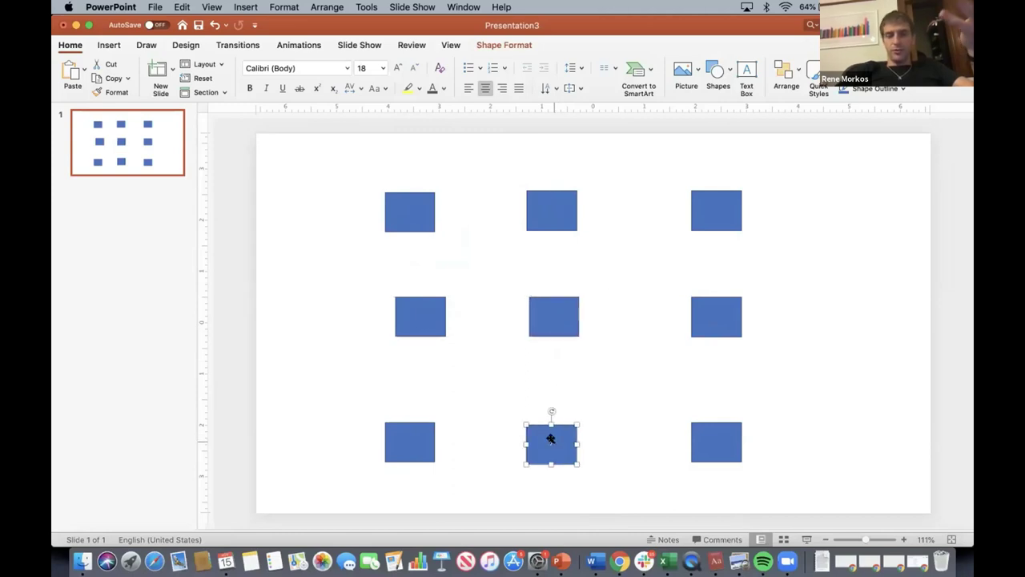
- Add a text box reading "9x" above the upper-left rectangle
click(744, 74)
drag(385, 155, 484, 179)
text(9)
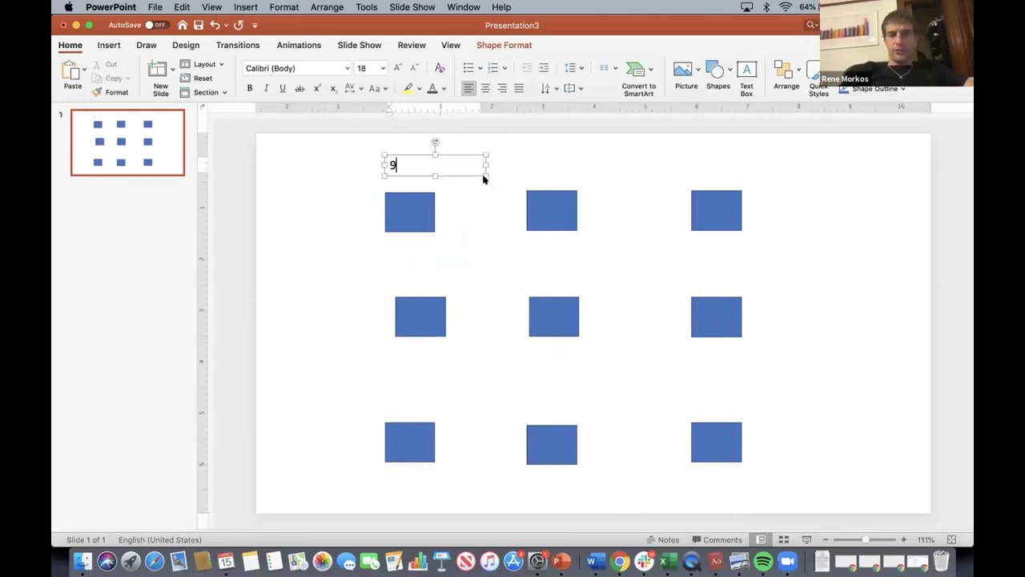
text(x)
- Delete the upper-left rectangle of the grid and open the 9x label for editing
click(409, 211)
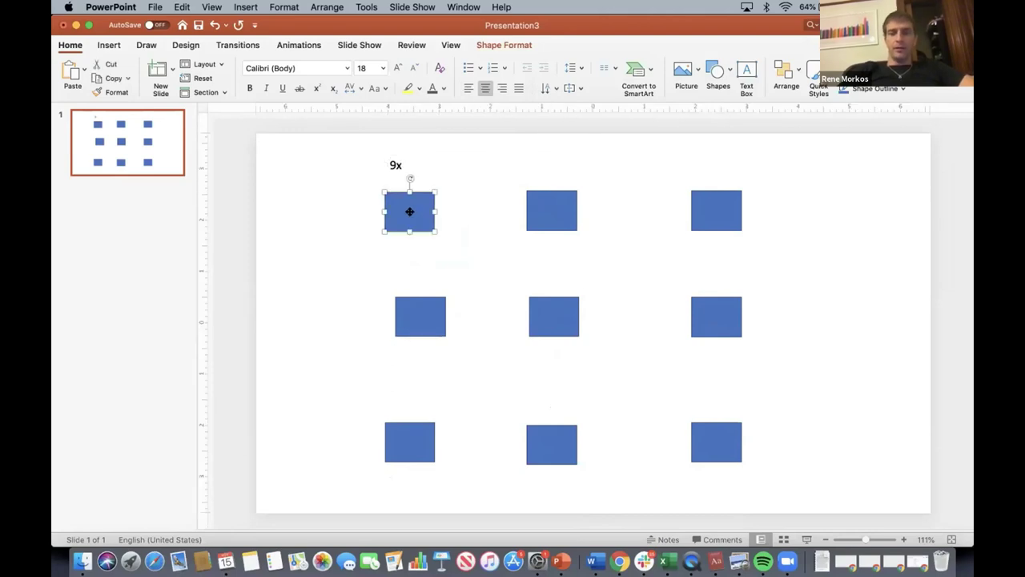
key(Delete)
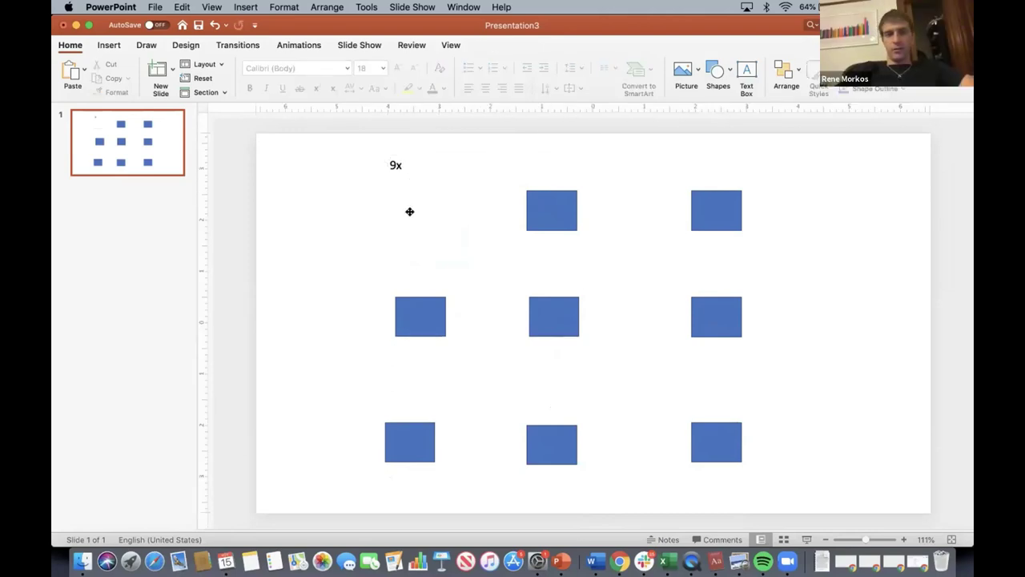
click(395, 163)
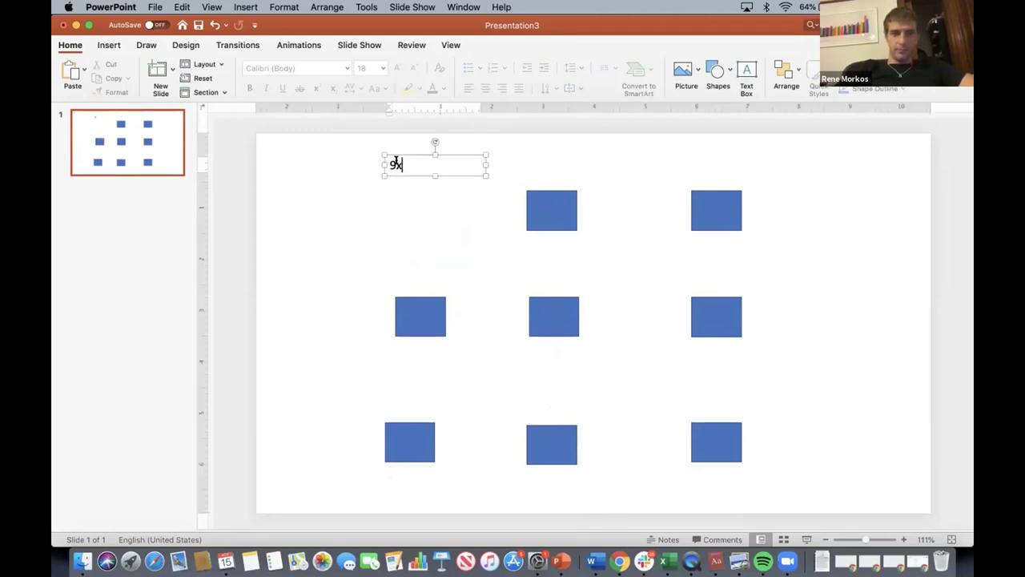